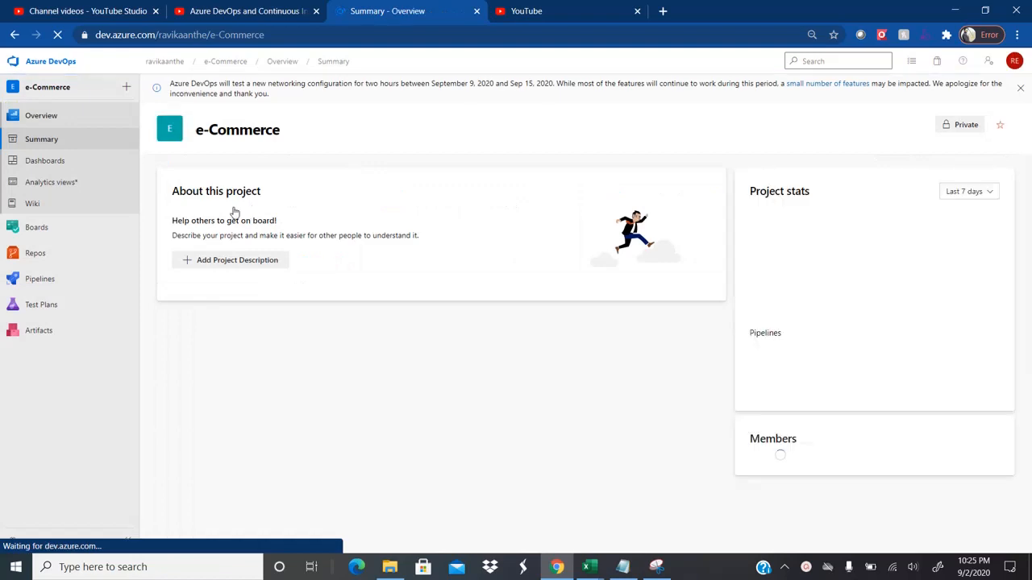
# Step: Open the Release 1 Items query under Shared Queries 1 in e-Commerce's All queries list
pyautogui.moveTo(81, 226)
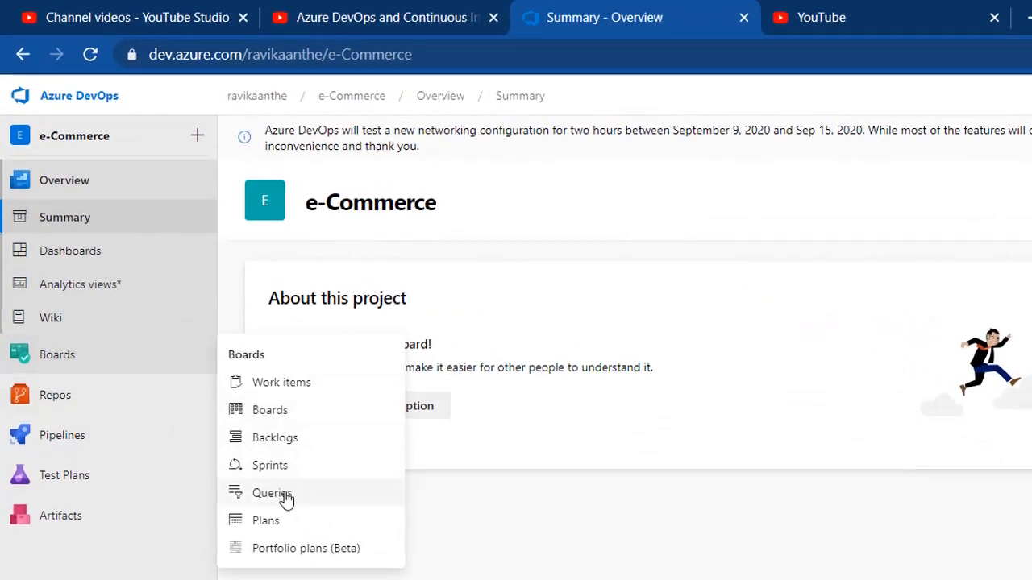
pyautogui.click(319, 499)
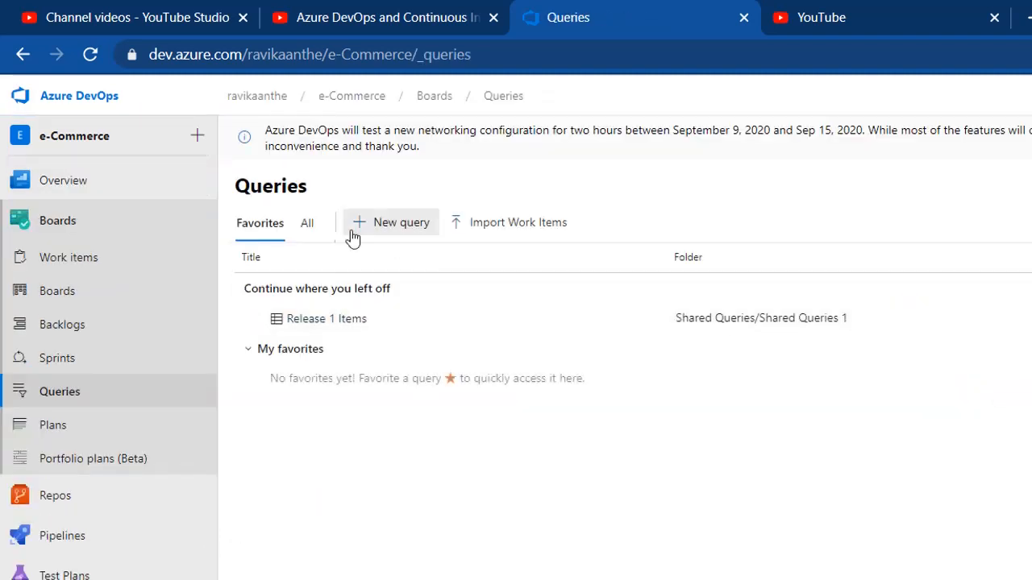
pyautogui.click(307, 225)
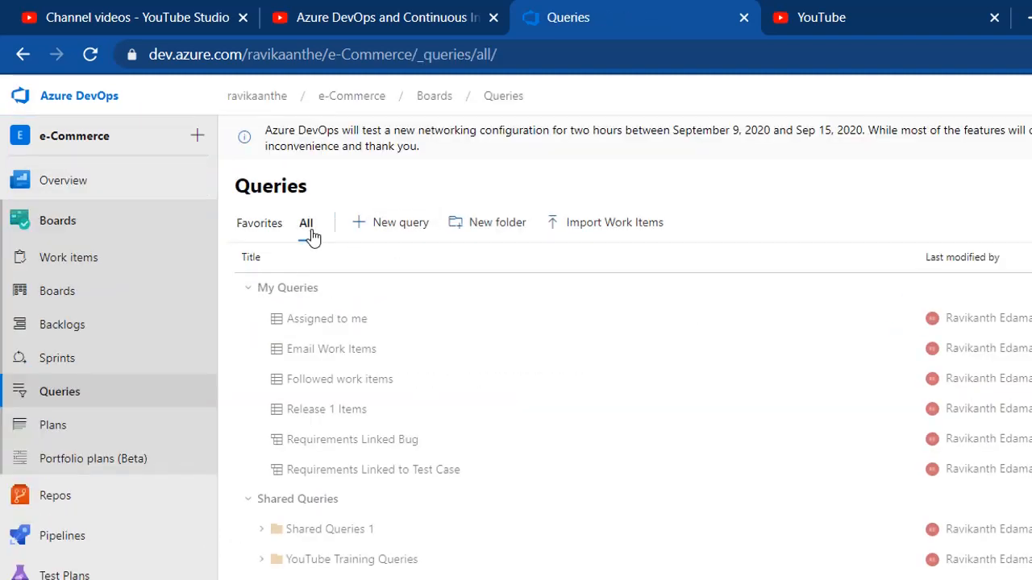
pyautogui.click(263, 530)
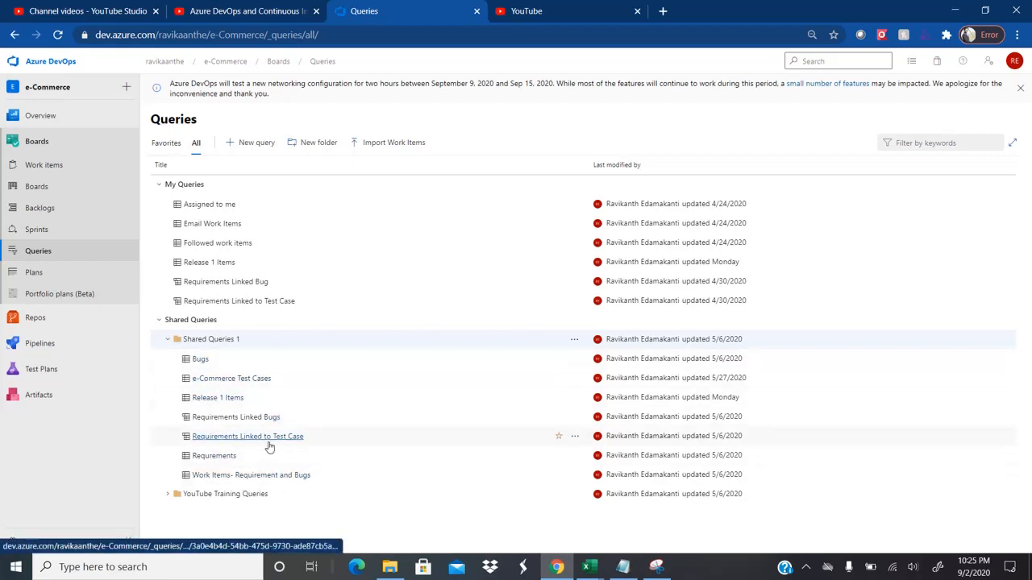
pyautogui.click(208, 398)
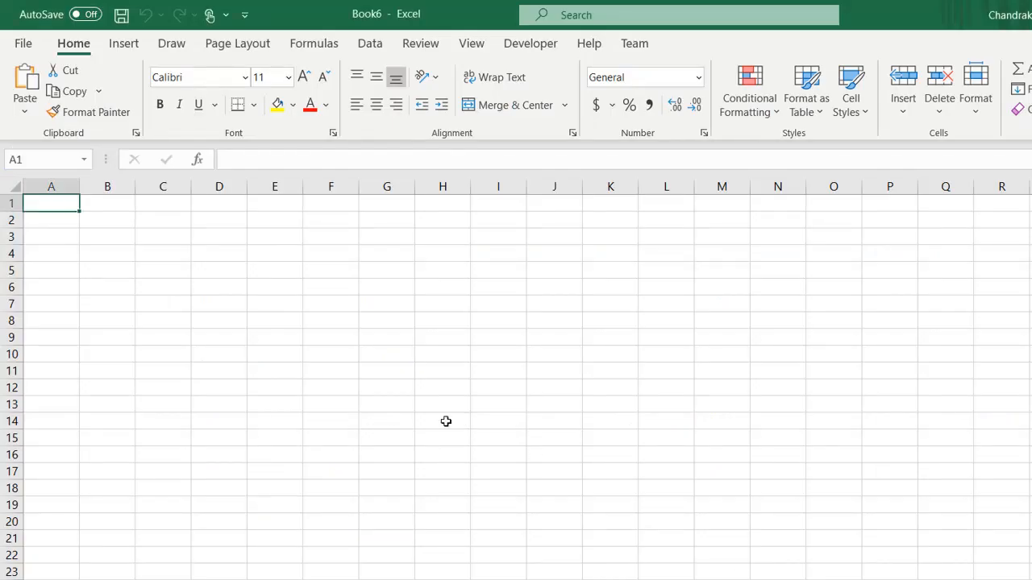
# Step: Start a new Team list, check the server list, and connect to e-Commerce in the project collection
pyautogui.click(633, 46)
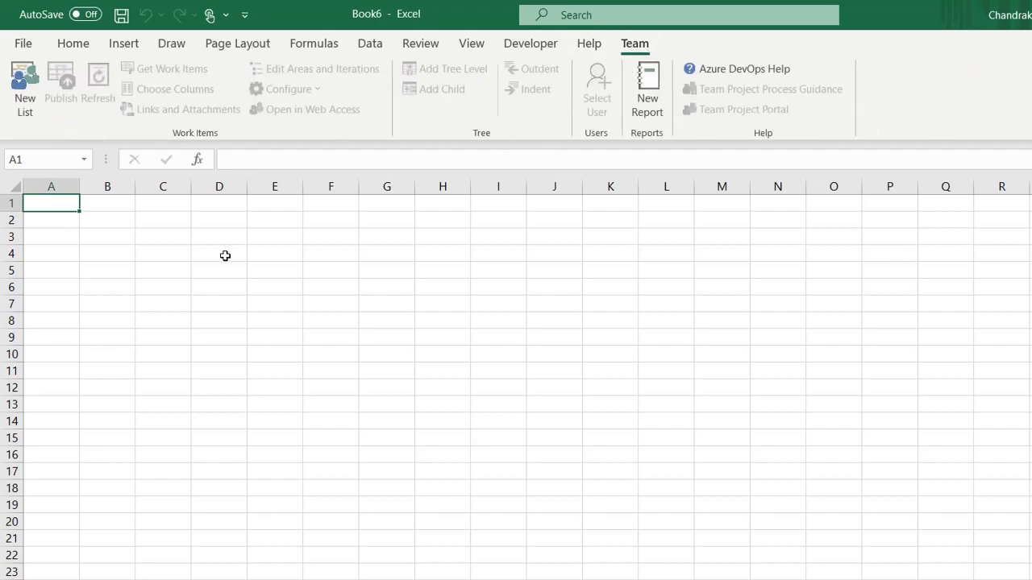
pyautogui.click(25, 105)
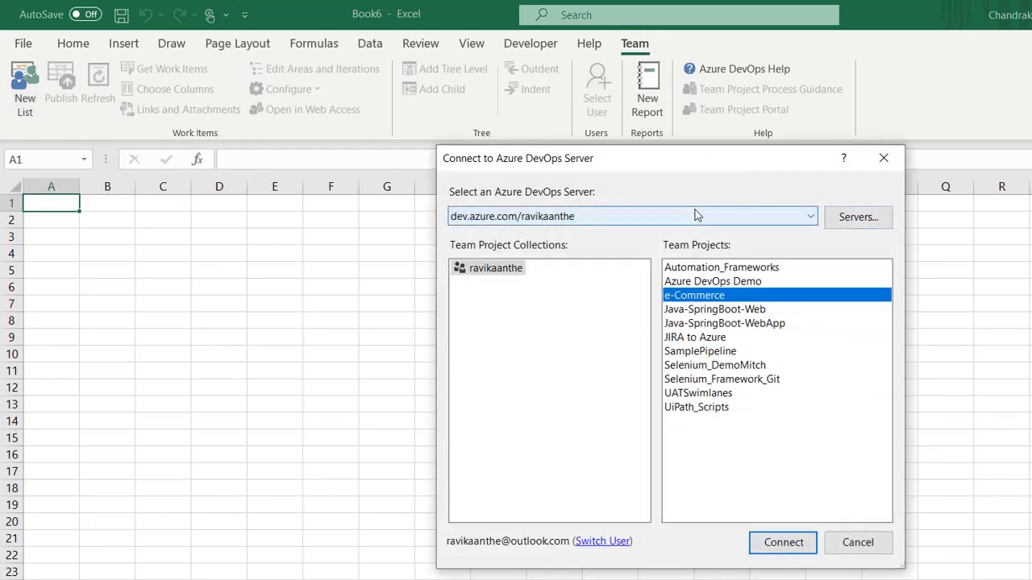
pyautogui.click(863, 217)
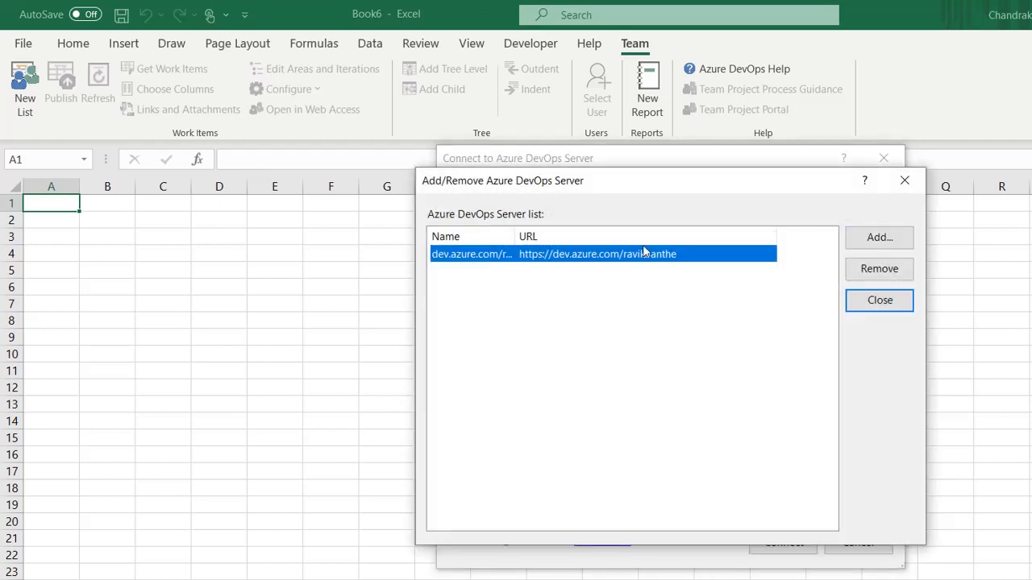
pyautogui.click(906, 179)
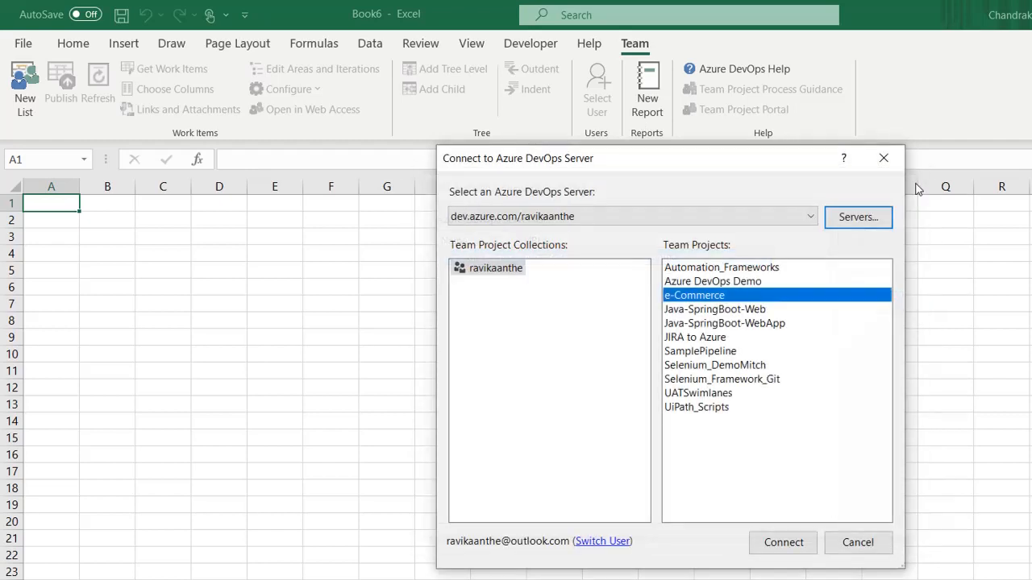
pyautogui.click(495, 272)
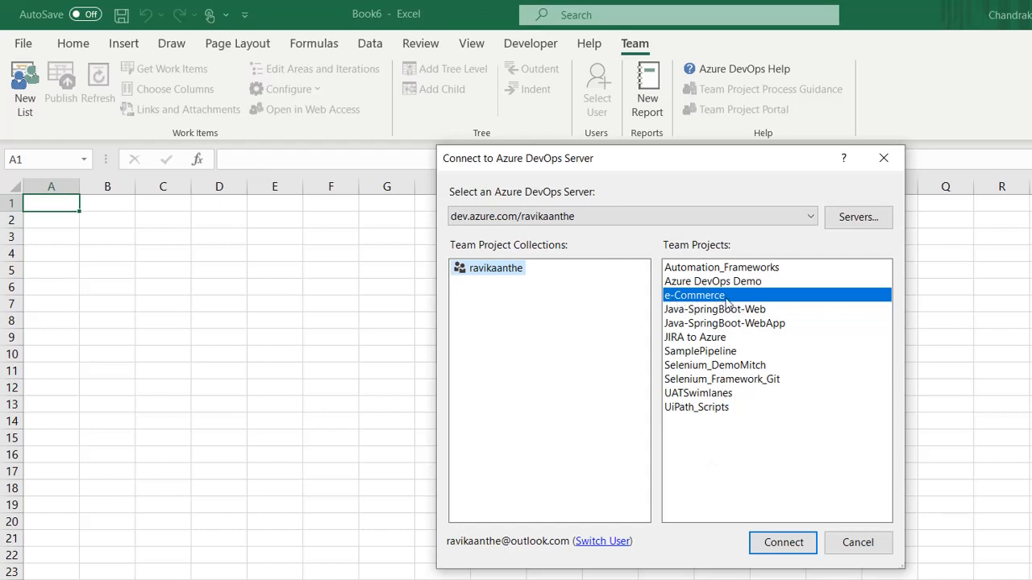
pyautogui.click(783, 543)
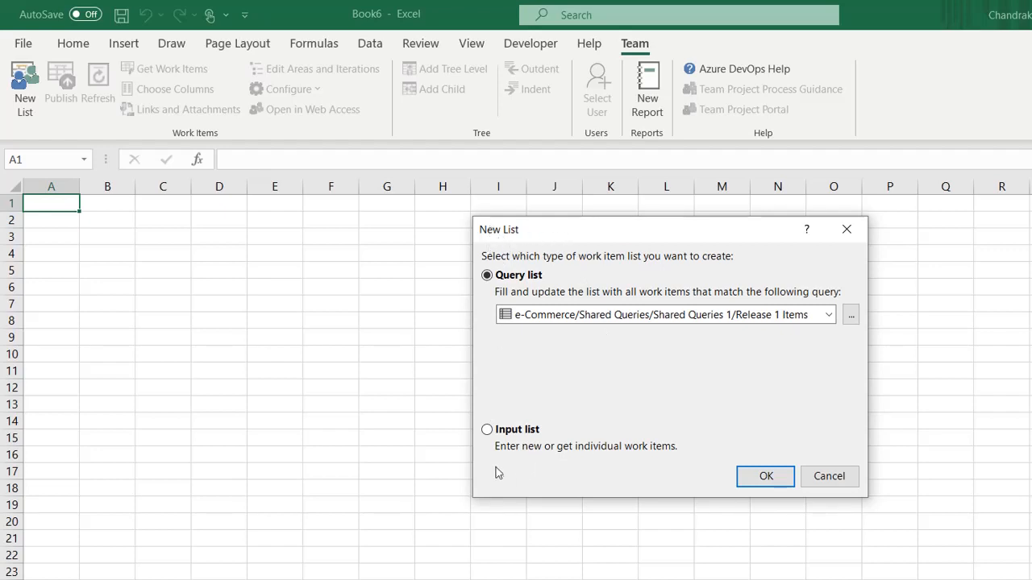
# Step: Toggle the list type to Input list and back to Query list, then browse YouTube Training Queries
pyautogui.click(487, 430)
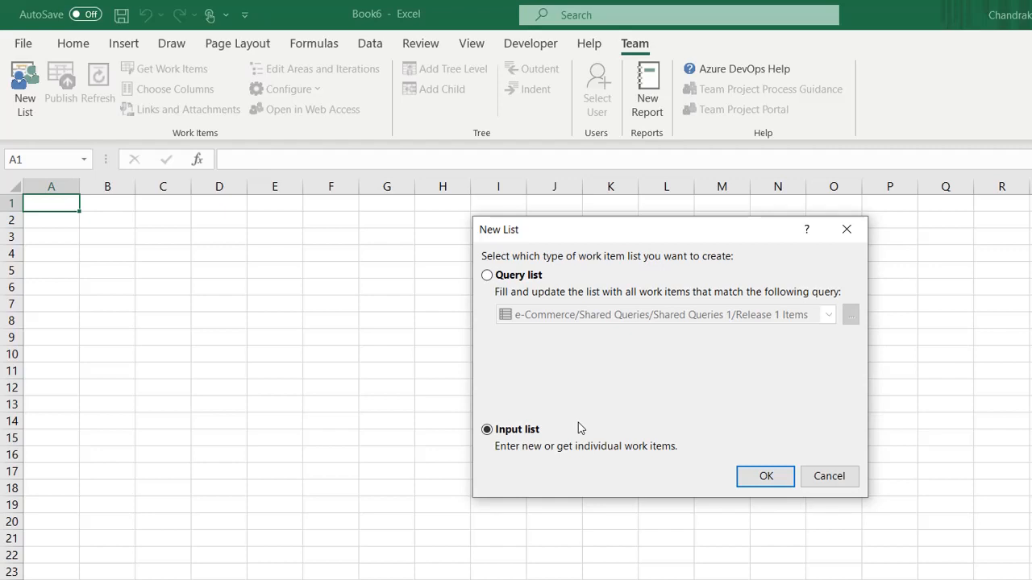
pyautogui.click(488, 277)
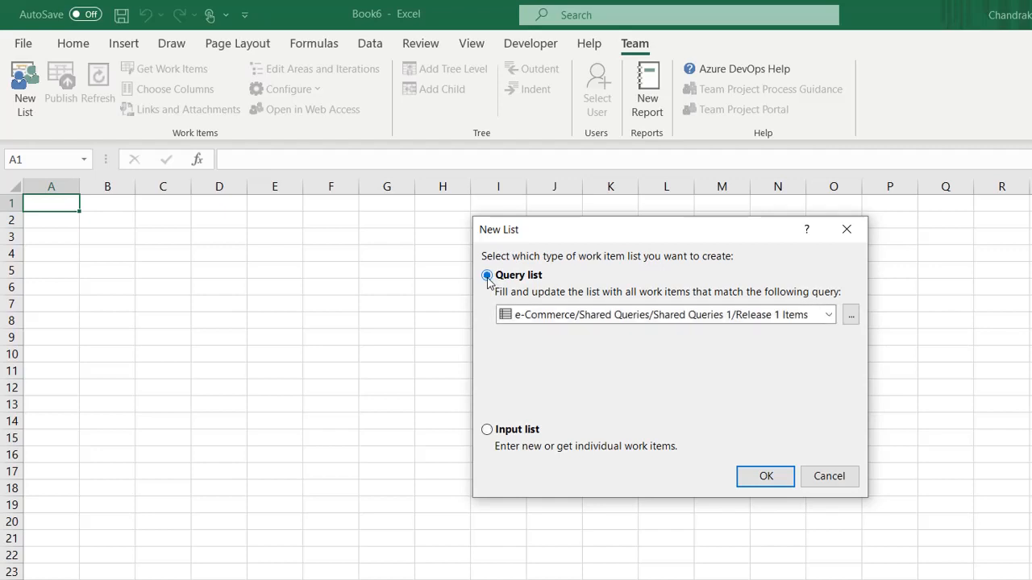
pyautogui.click(828, 316)
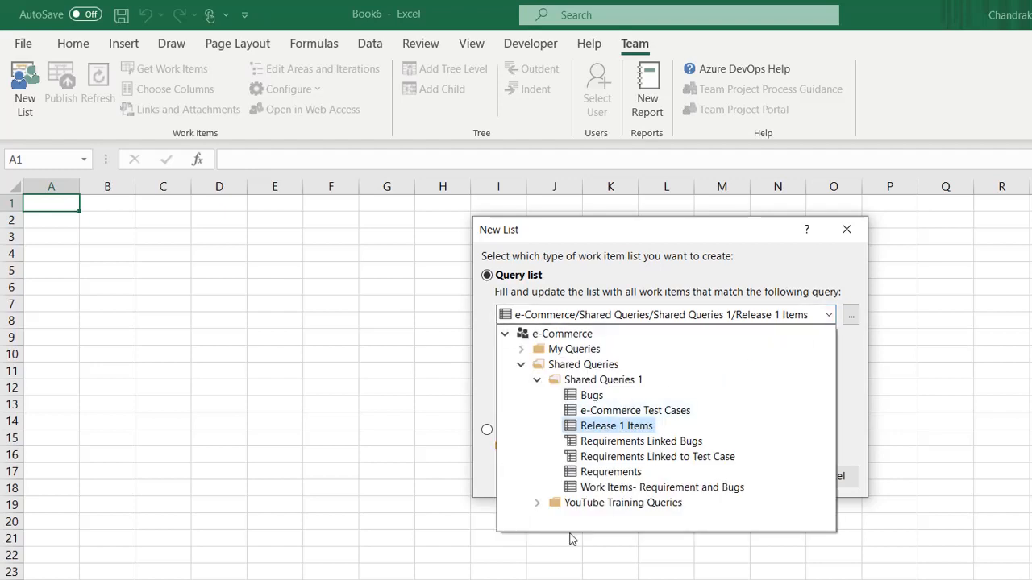
pyautogui.click(537, 504)
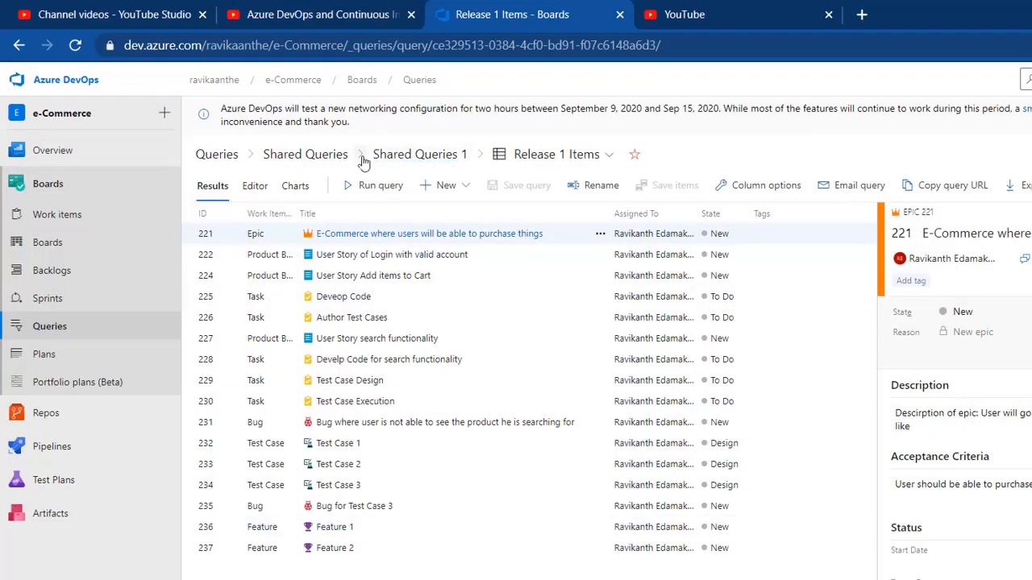
# Step: Navigate back through the breadcrumbs to all queries and expand YouTube Training Queries
pyautogui.click(333, 161)
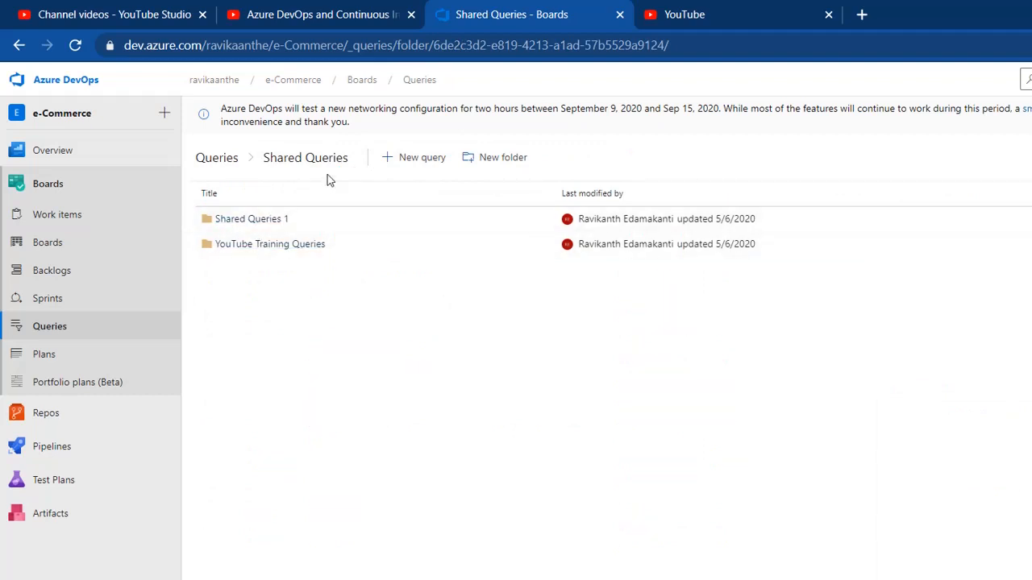
pyautogui.click(229, 161)
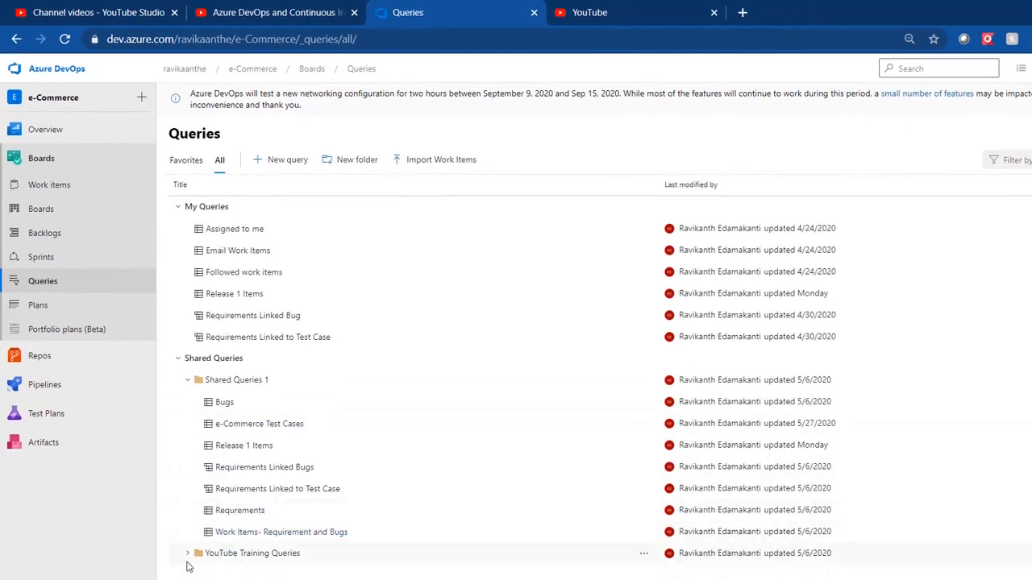
pyautogui.click(187, 555)
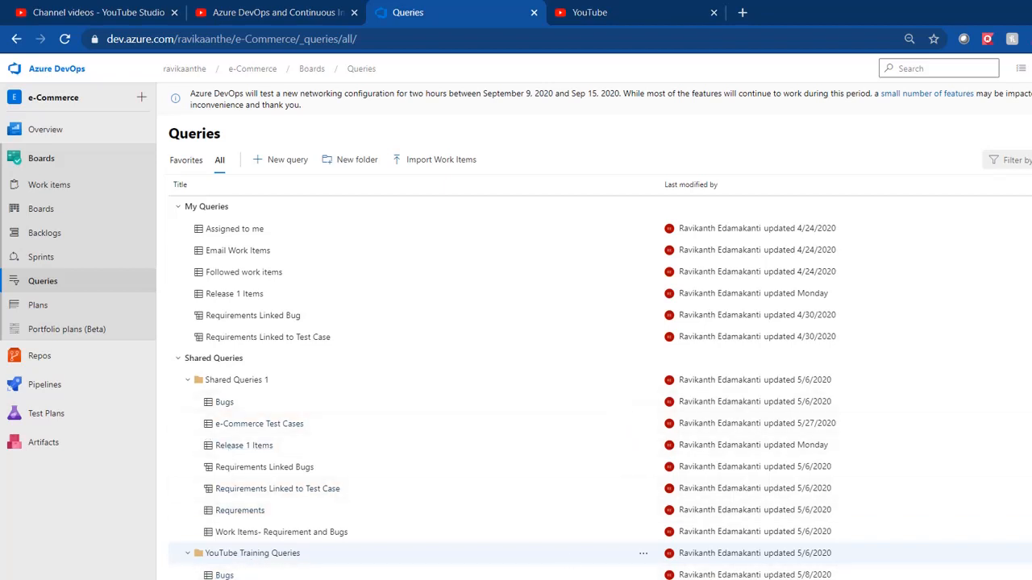
# Step: Back in Book6, choose Release 1 Items as the New List dialog's query
pyautogui.moveTo(661, 579)
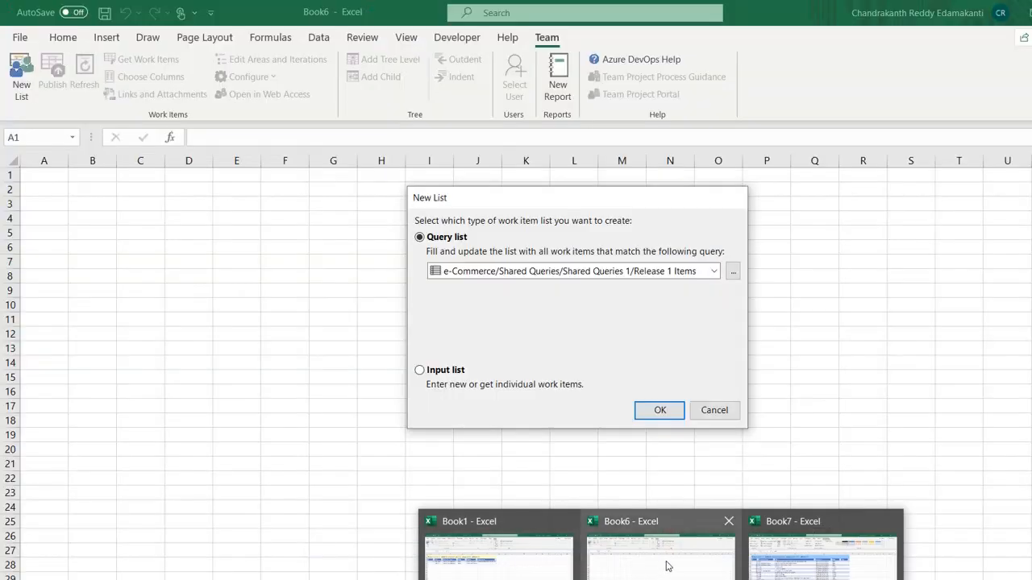
pyautogui.click(667, 564)
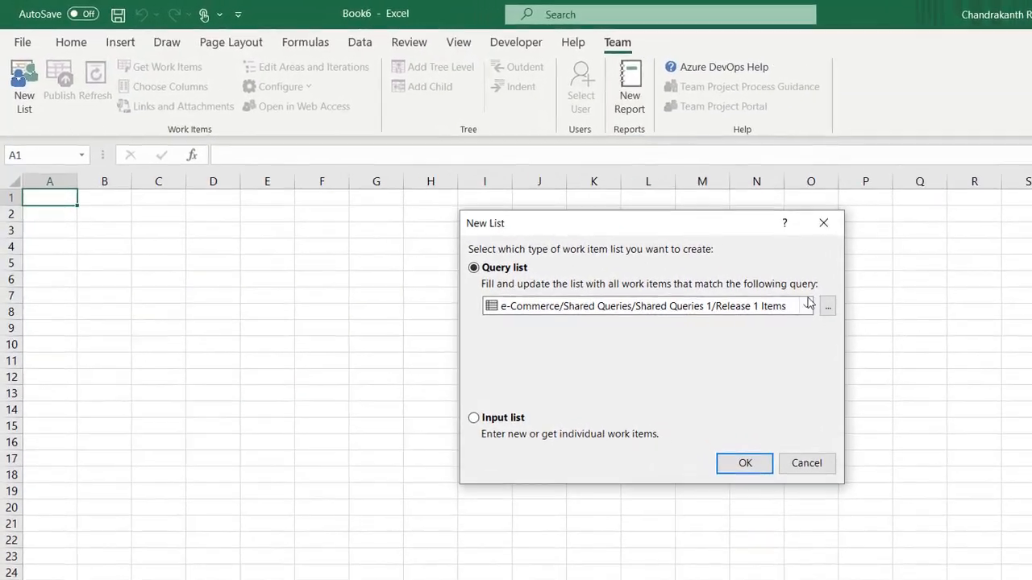
pyautogui.click(808, 304)
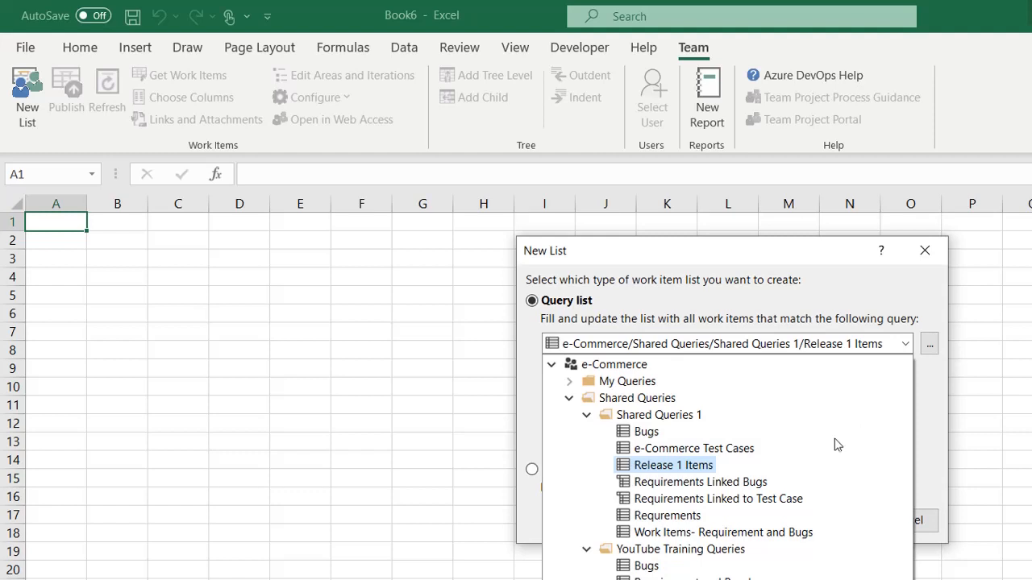
pyautogui.click(673, 465)
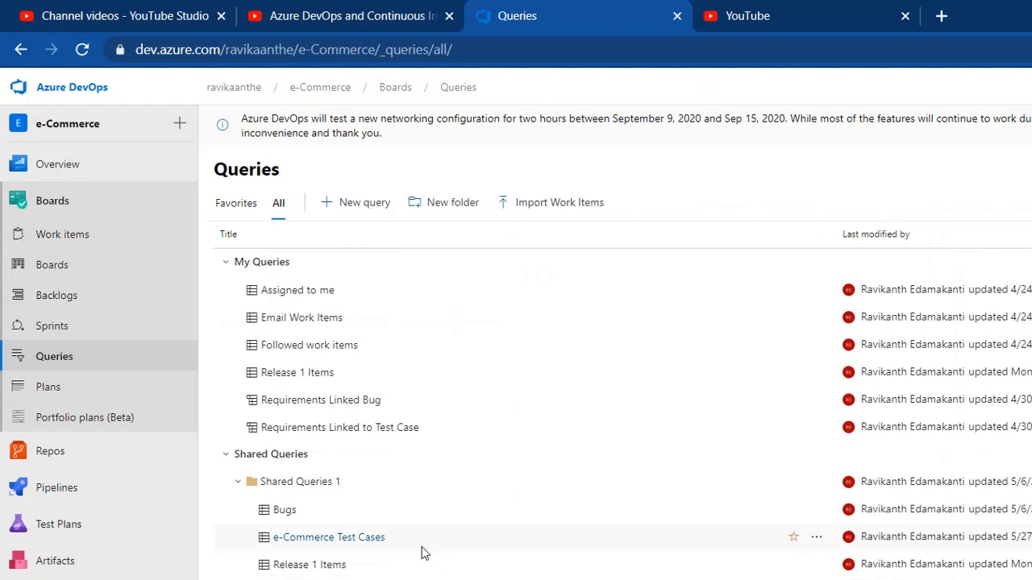
# Step: View the Release 1 Items query's filter clauses, including the Release 1.0 iteration path
pyautogui.click(300, 566)
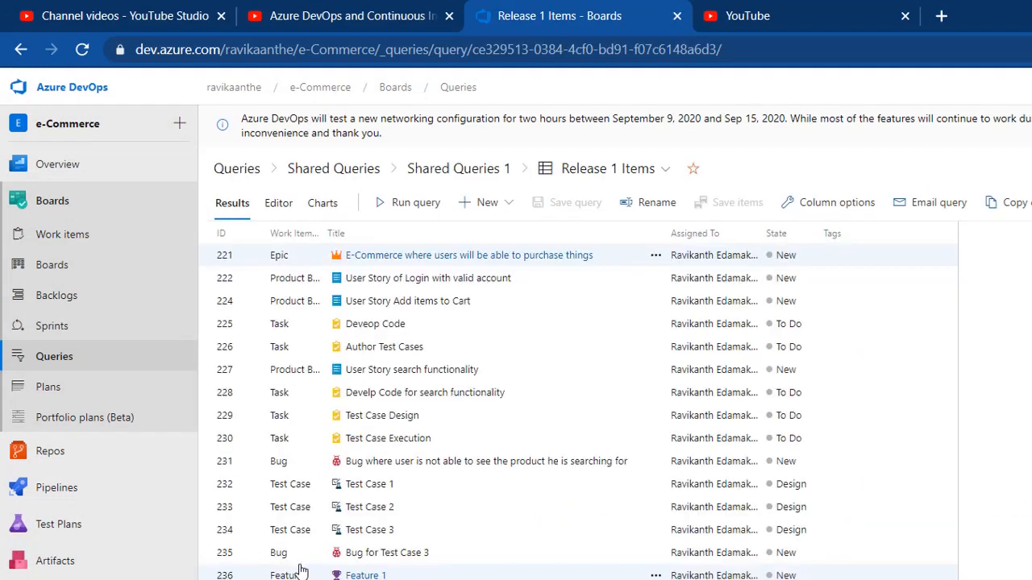
pyautogui.click(279, 203)
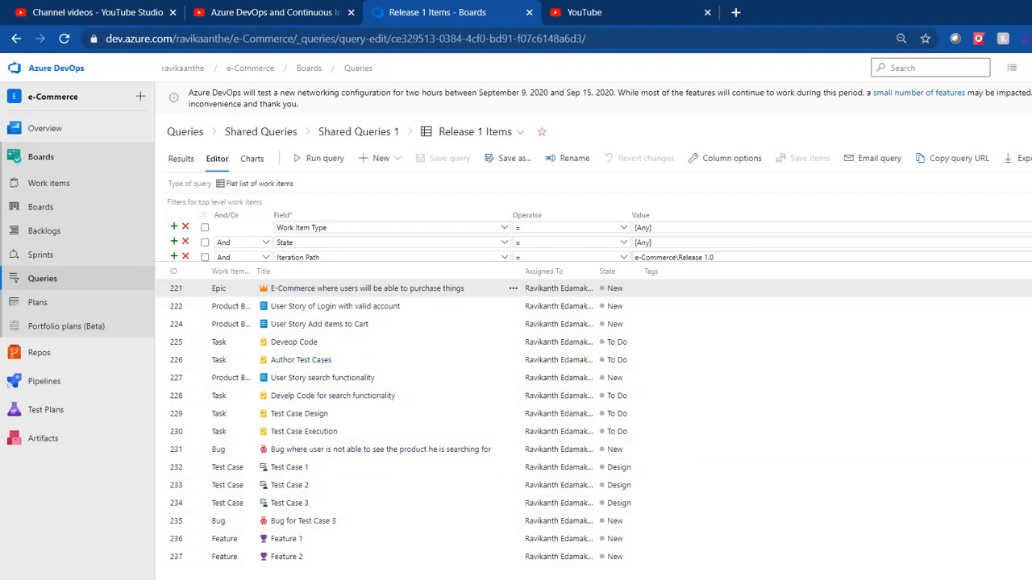
pyautogui.click(650, 560)
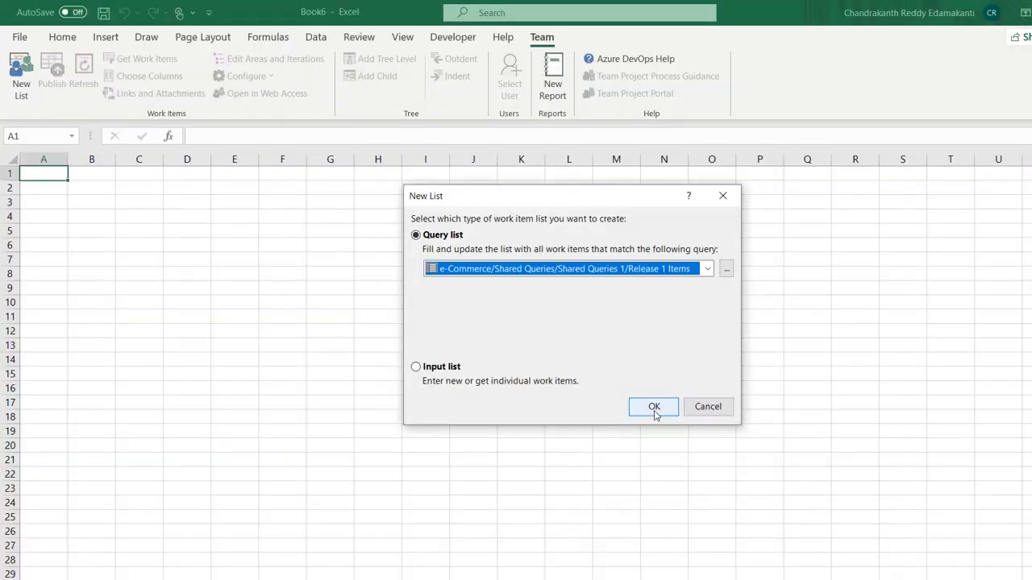
# Step: Create the Release 1 Items flat list (IDs 221–237) in Book6, briefly checking the agenda snip
pyautogui.click(654, 407)
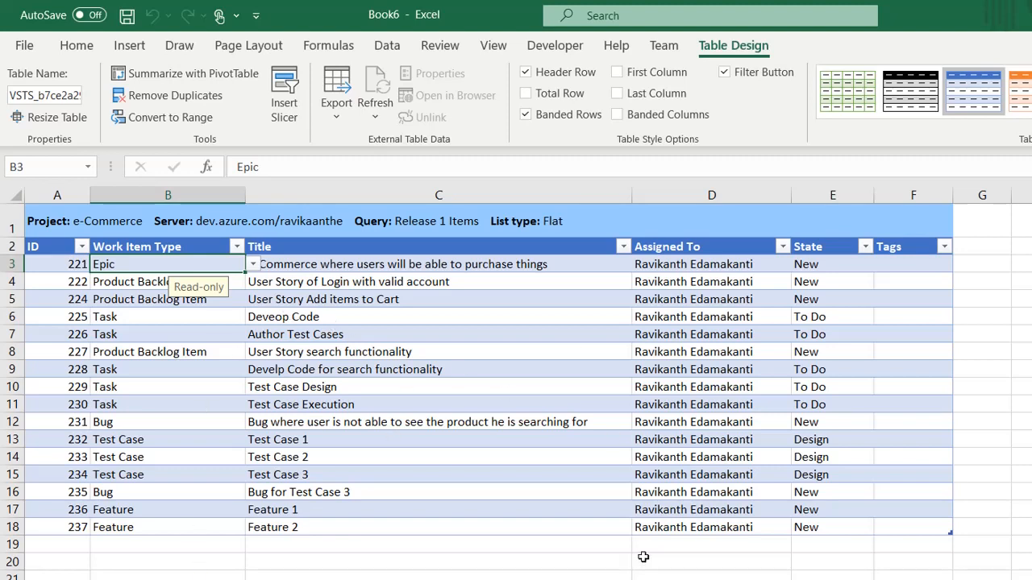
pyautogui.hotkey('alt', 'Tab')
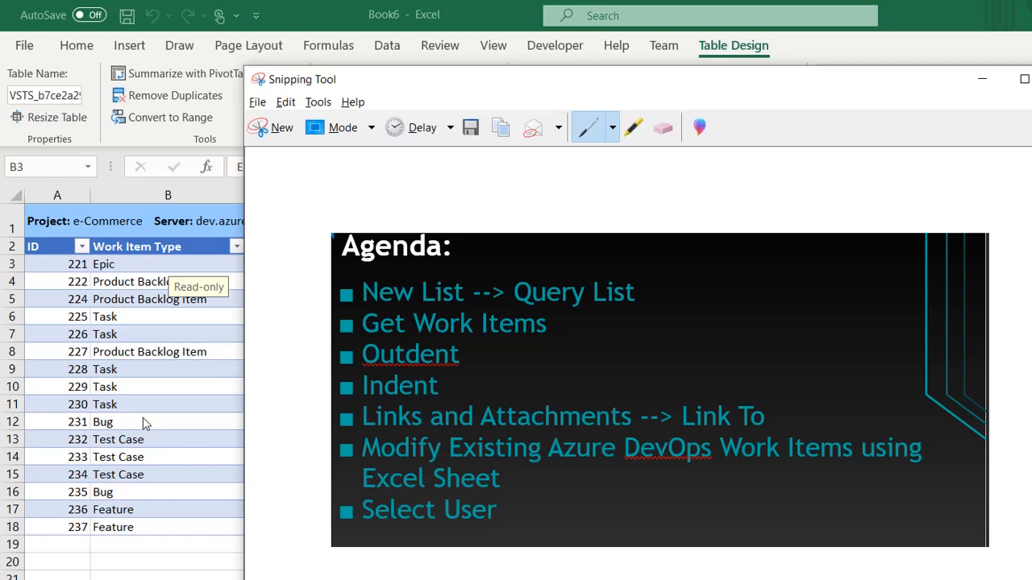
pyautogui.hotkey('alt', 'Tab')
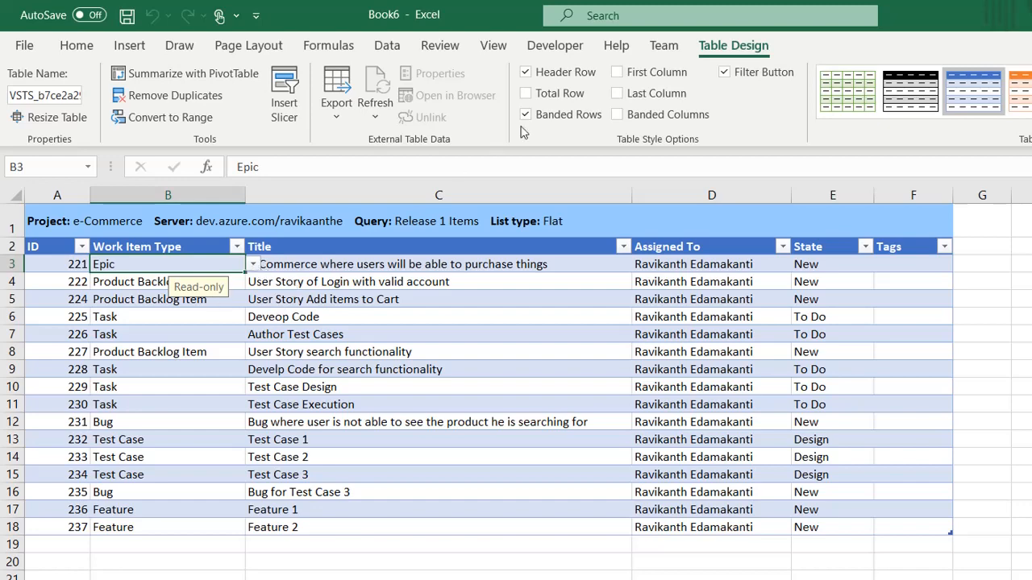
pyautogui.click(666, 49)
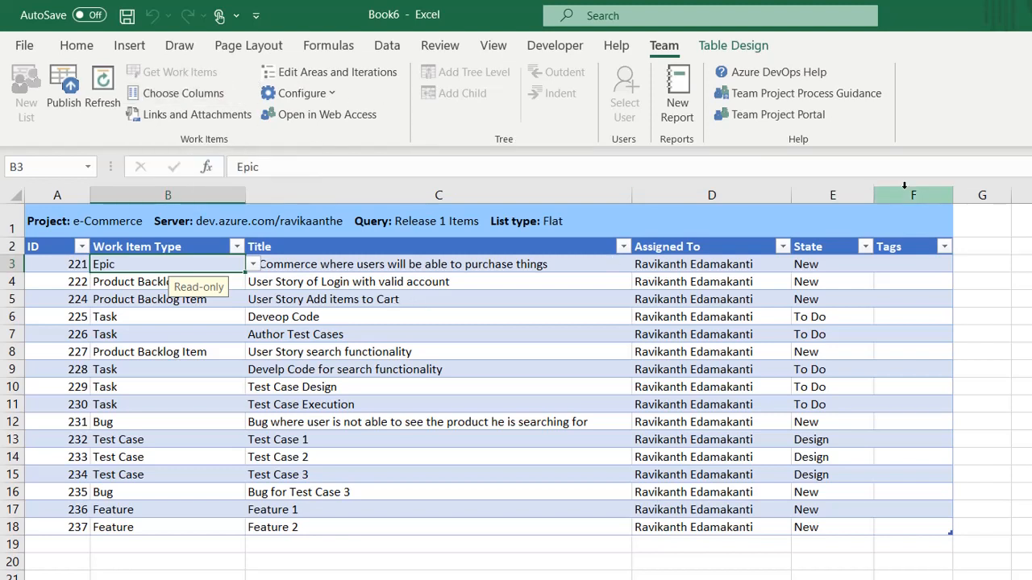
# Step: Close Book6, Book7 and Book1 without saving or publishing changes to e-Commerce
pyautogui.hotkey('alt', 'F4')
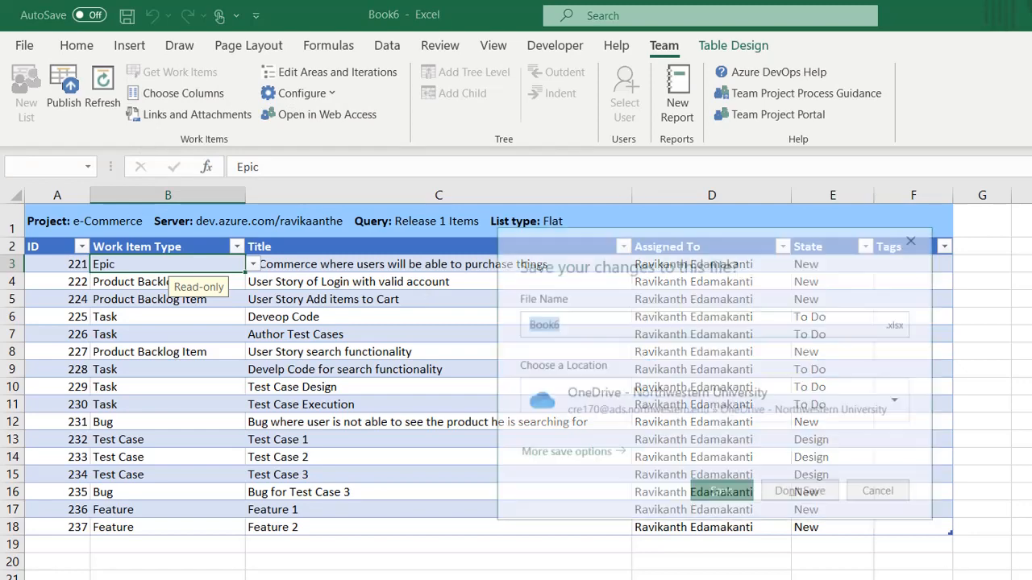
pyautogui.click(814, 494)
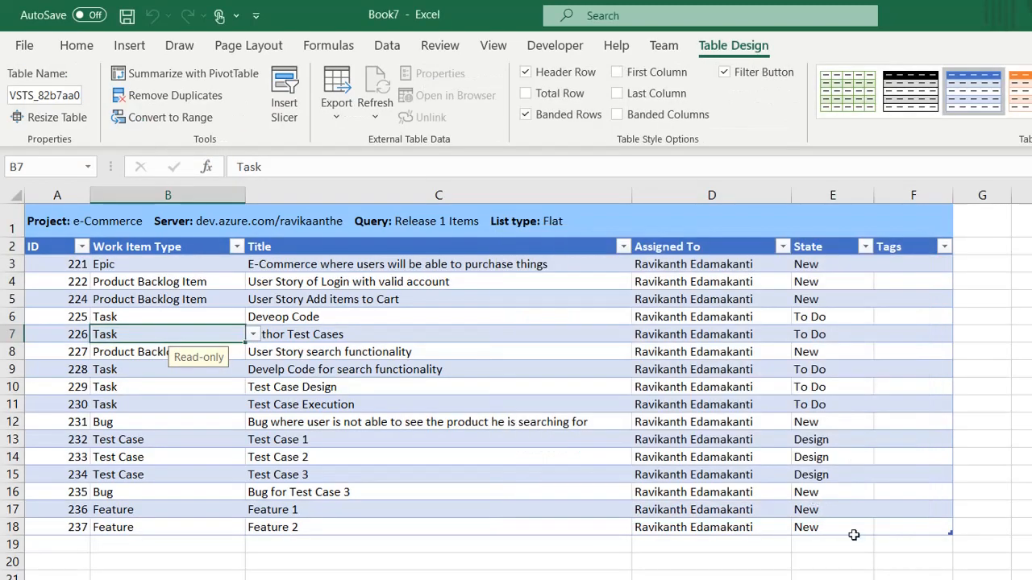
pyautogui.hotkey('alt', 'F4')
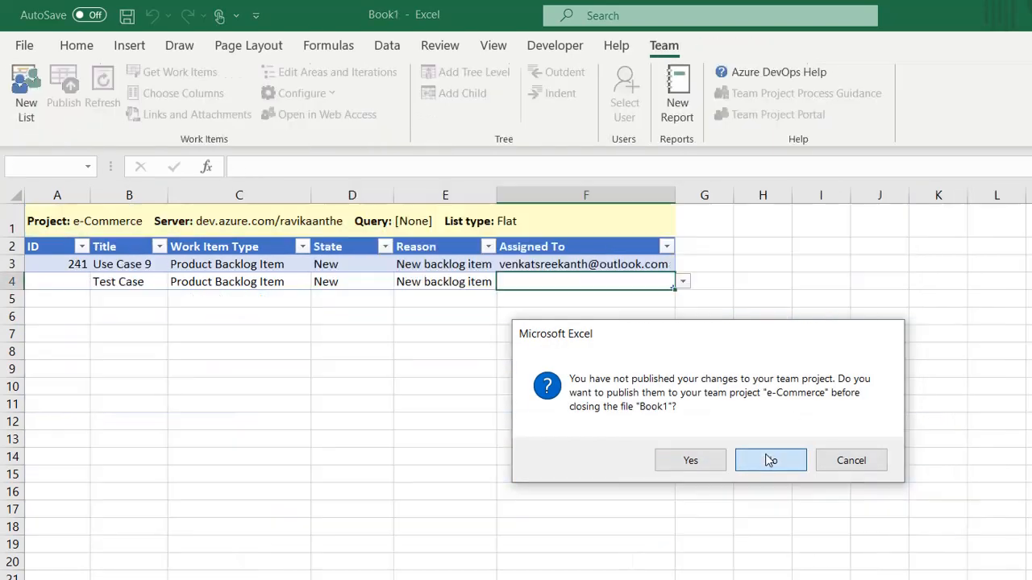
pyautogui.click(770, 460)
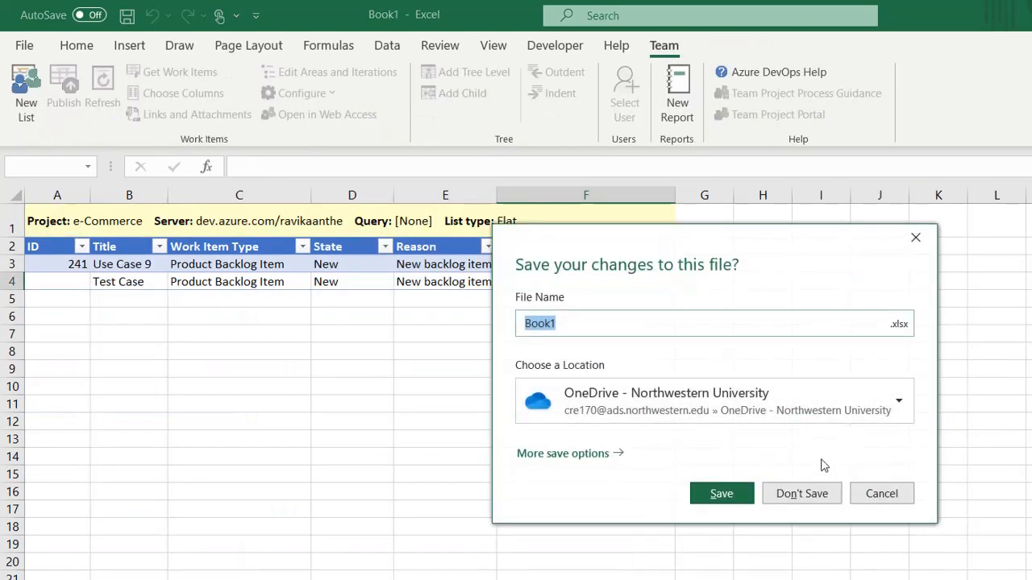
pyautogui.click(799, 493)
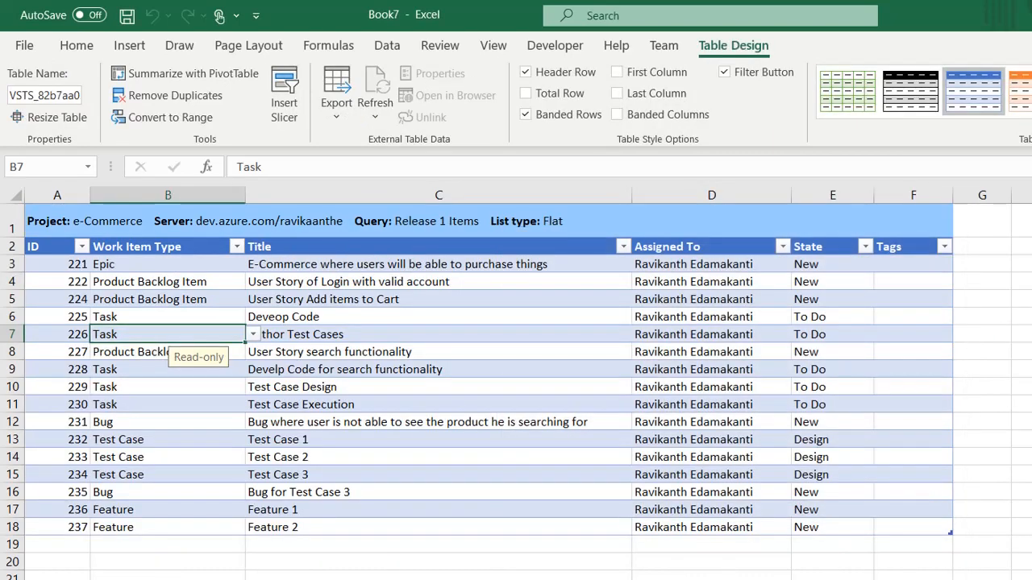
pyautogui.click(812, 494)
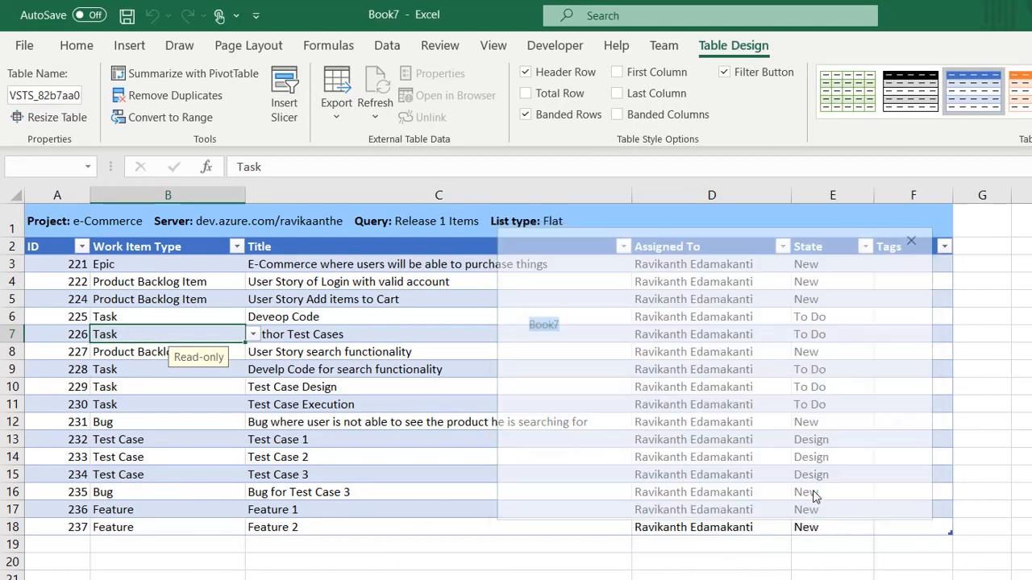
# Step: Relaunch Excel from the Start menu and open a blank workbook
pyautogui.press('super')
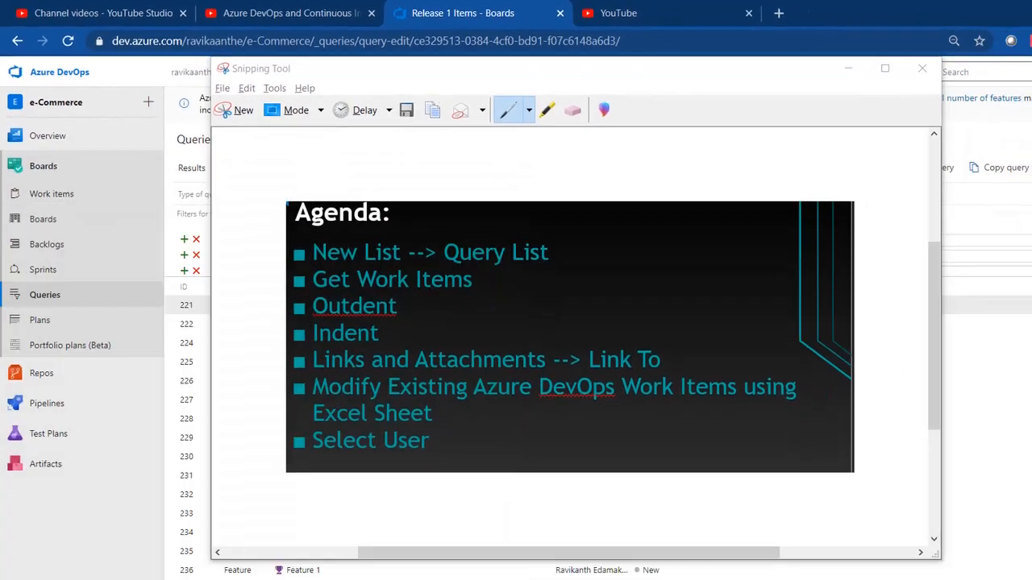
pyautogui.write('exc')
pyautogui.click(116, 208)
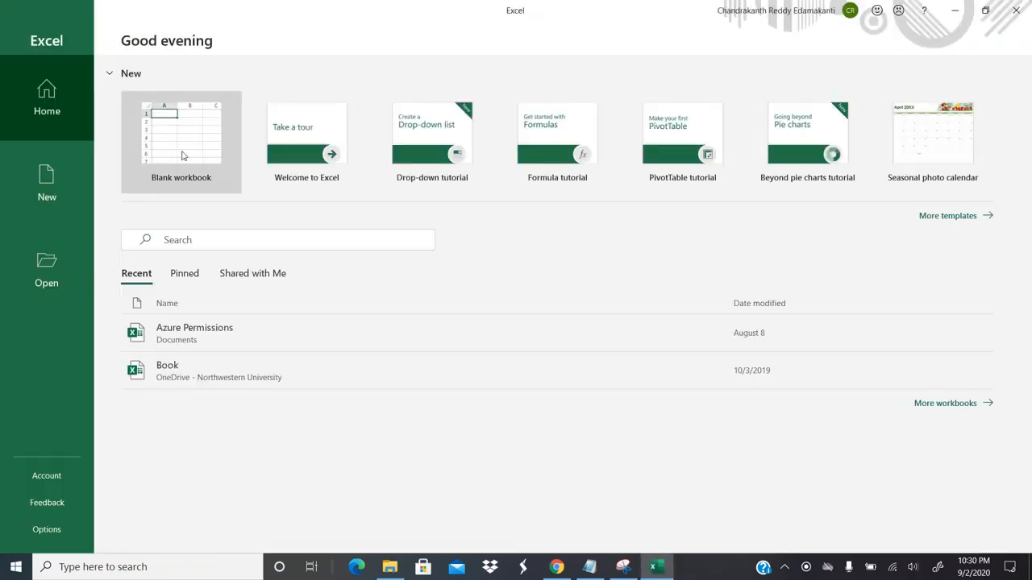
pyautogui.click(182, 156)
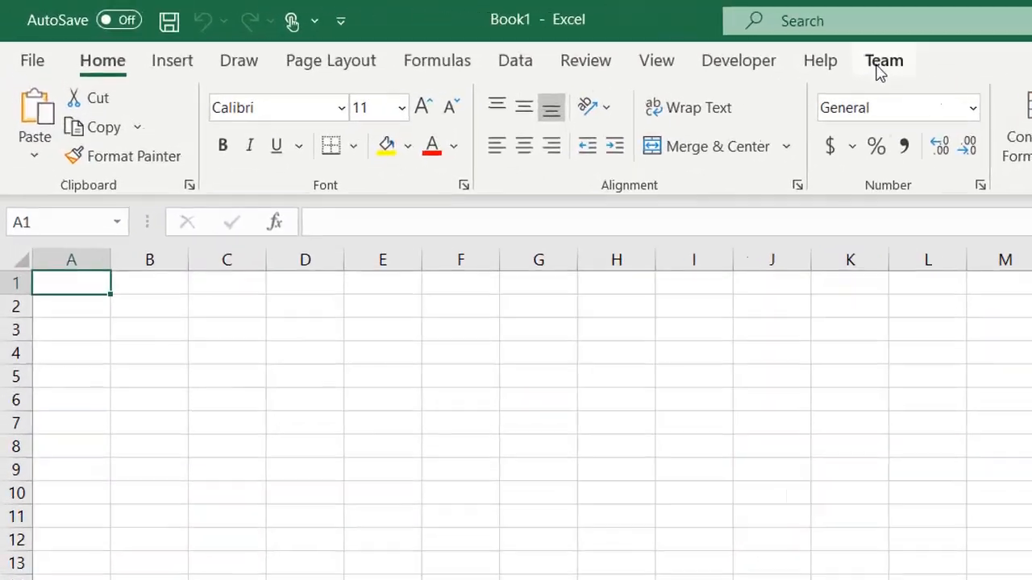
# Step: Create a new Input list connected to the e-Commerce project
pyautogui.click(489, 35)
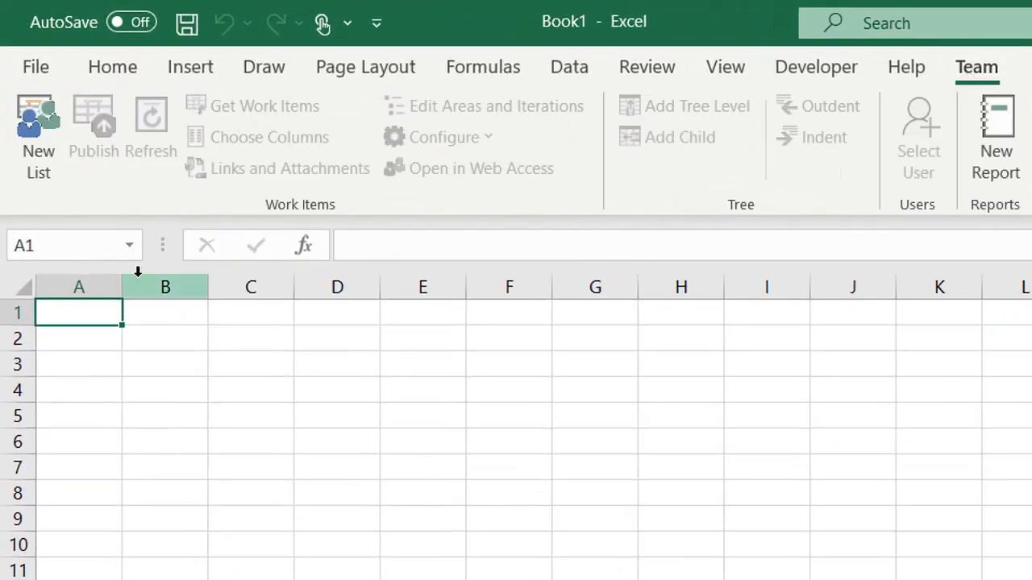
pyautogui.click(43, 147)
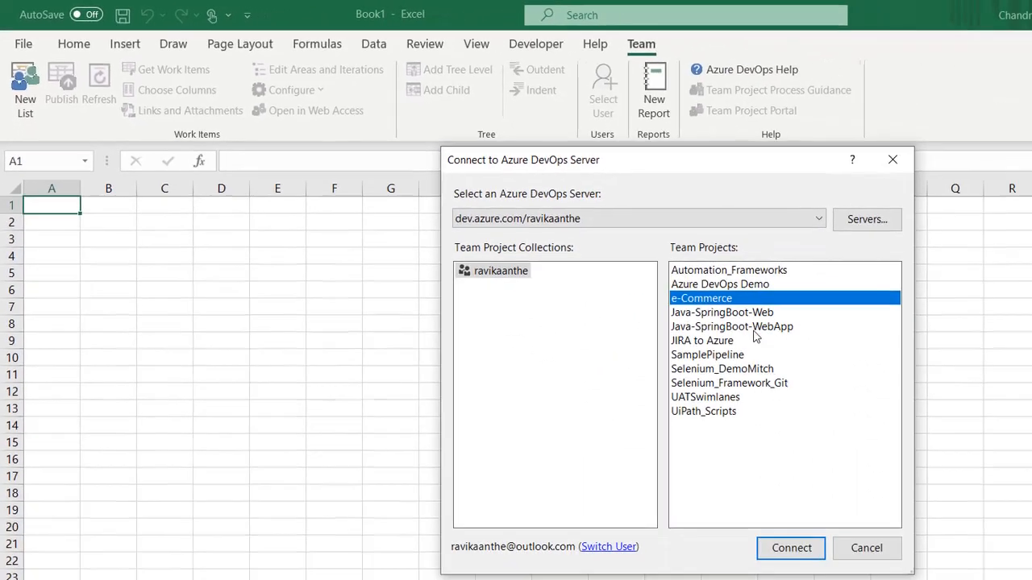
pyautogui.click(770, 546)
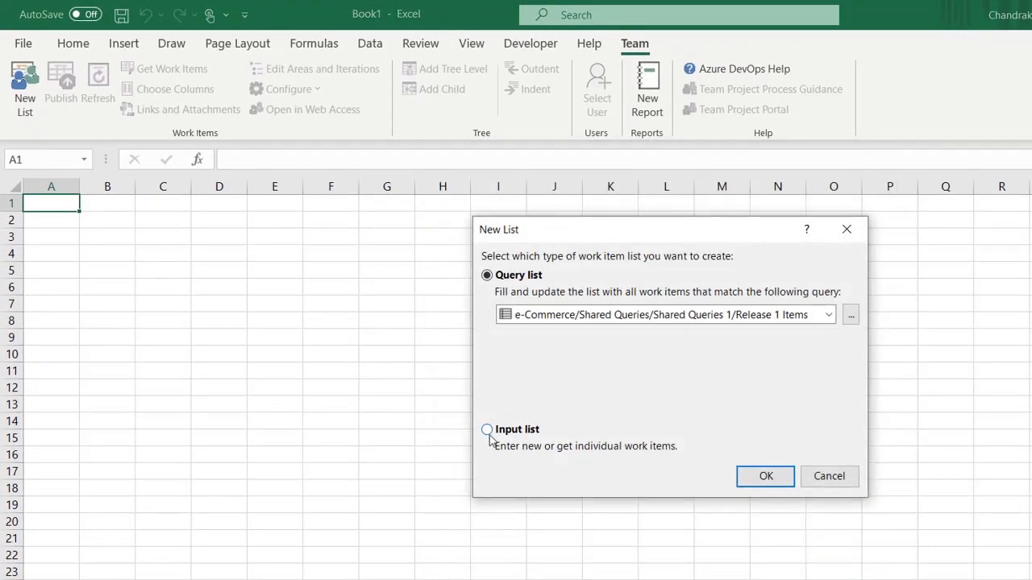
pyautogui.click(487, 430)
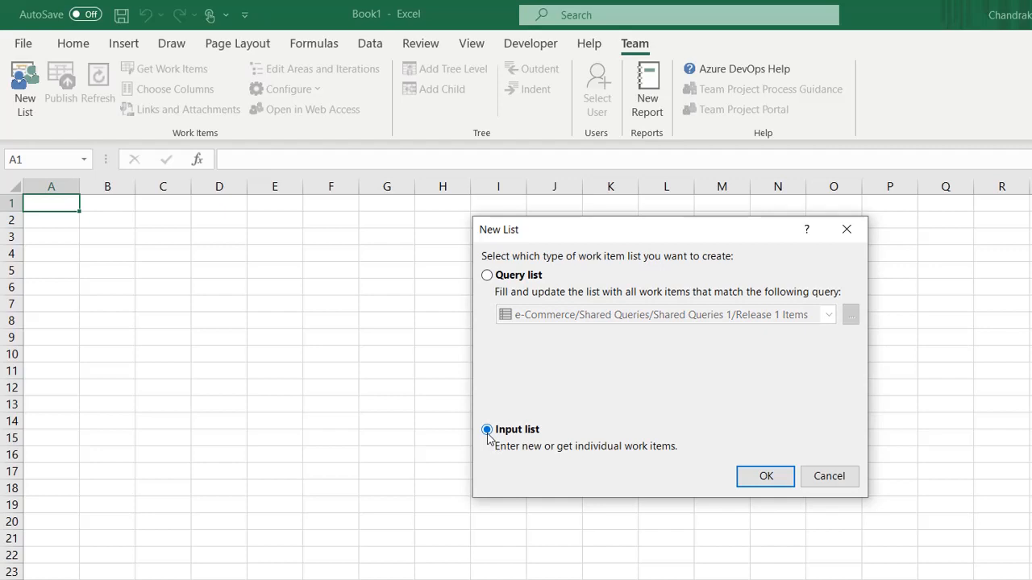
pyautogui.click(766, 479)
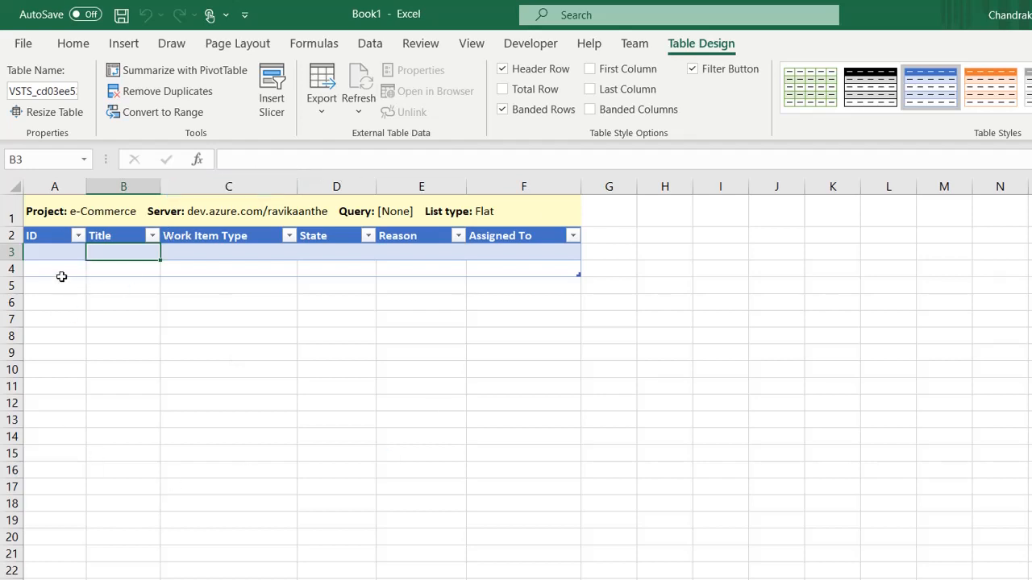
# Step: Select the list's first ID cell and start fetching existing work items from the server
pyautogui.click(47, 255)
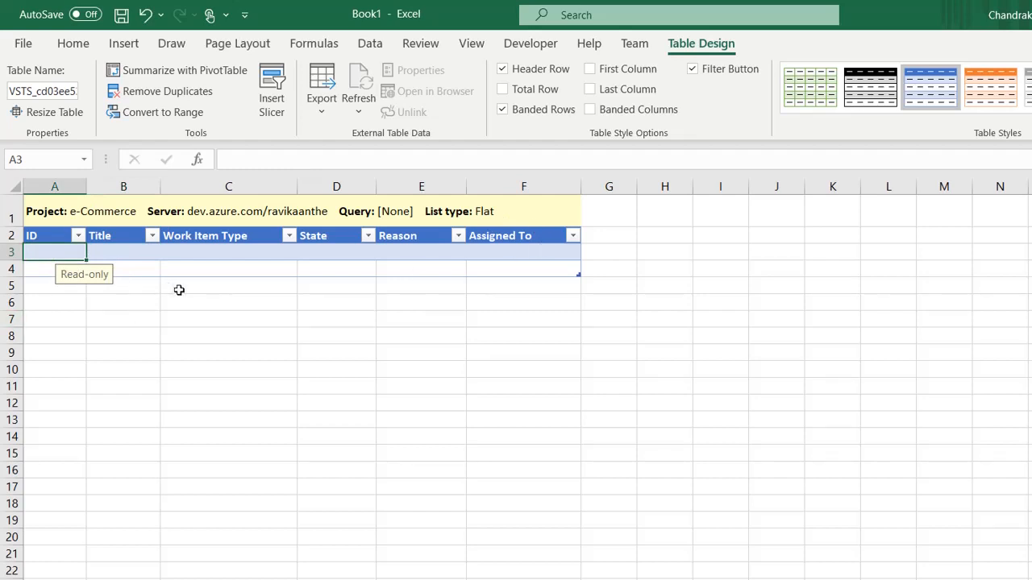
pyautogui.click(641, 44)
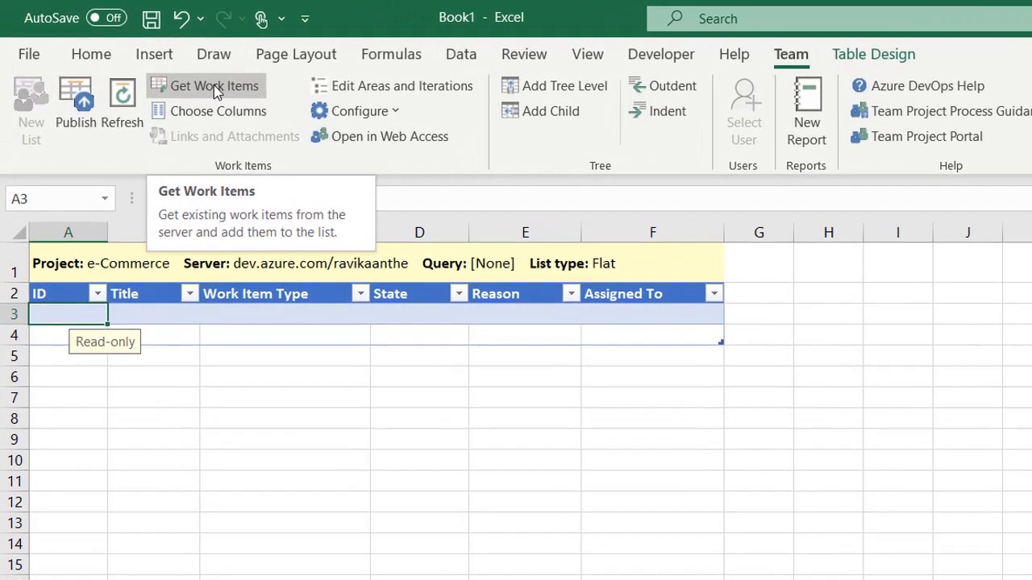
pyautogui.click(157, 71)
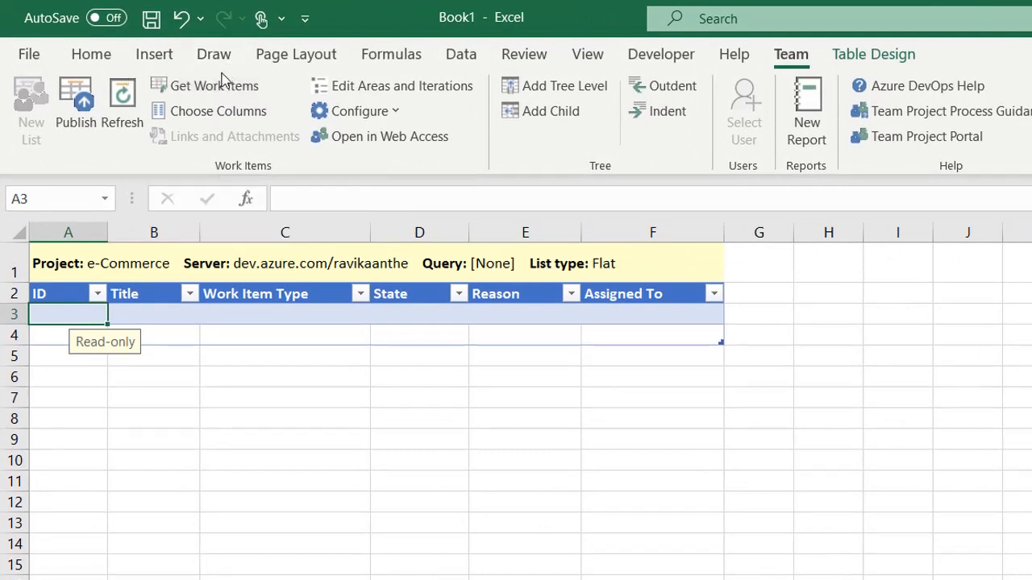
pyautogui.click(208, 85)
# Step: Find work items using the saved Release 1 Items query from My Queries
pyautogui.click(203, 87)
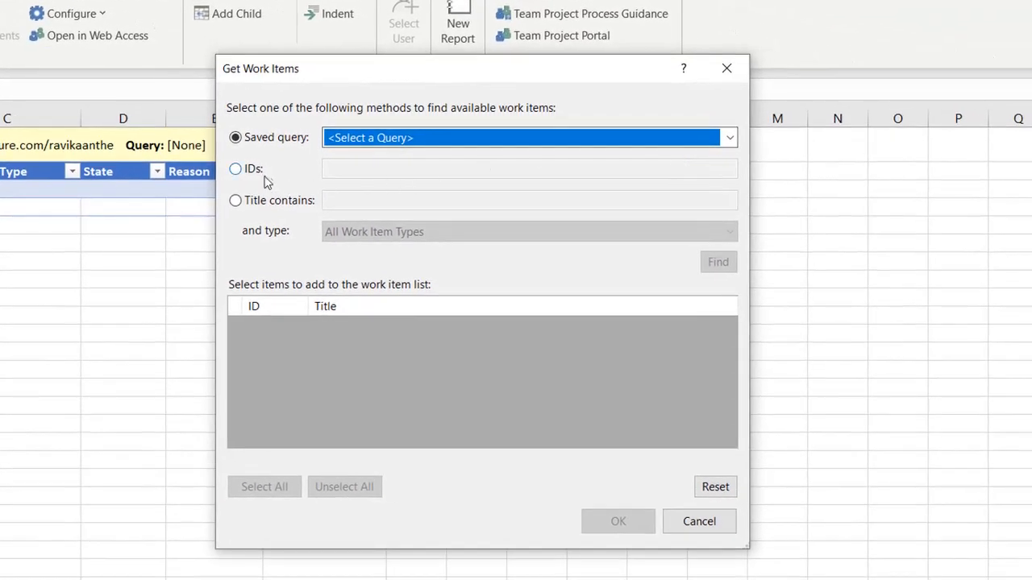
pyautogui.click(238, 172)
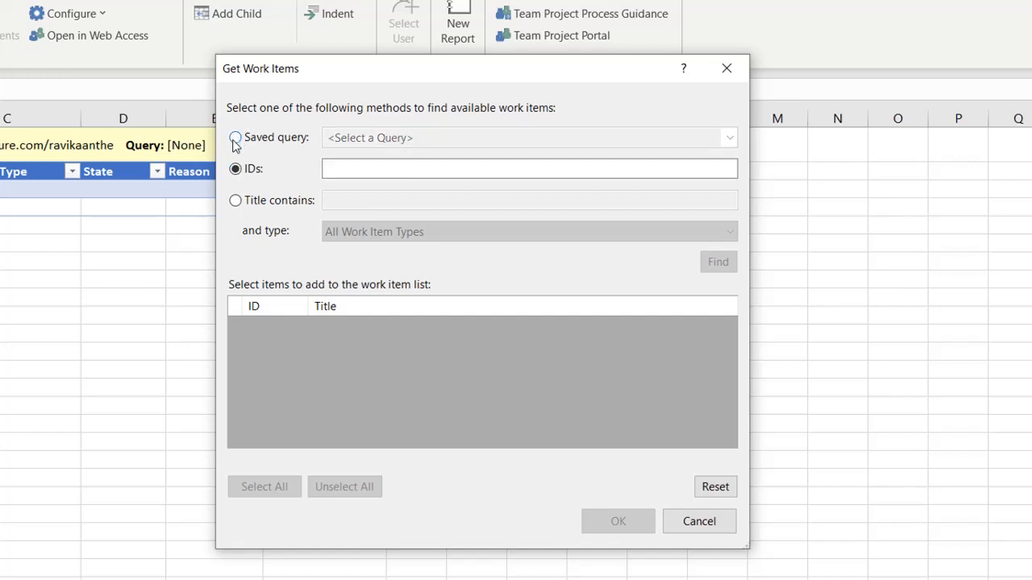
pyautogui.click(235, 139)
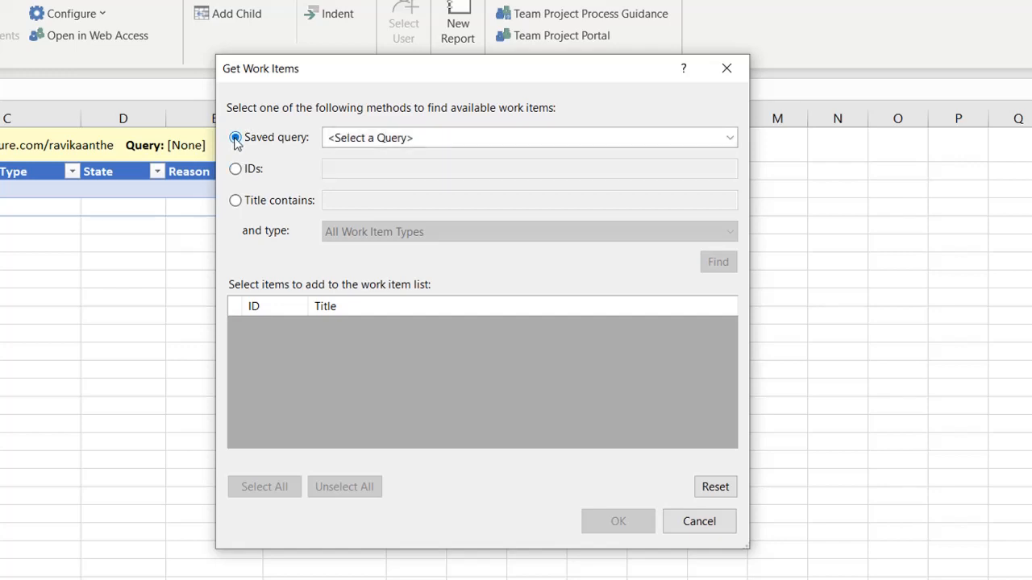
pyautogui.click(730, 138)
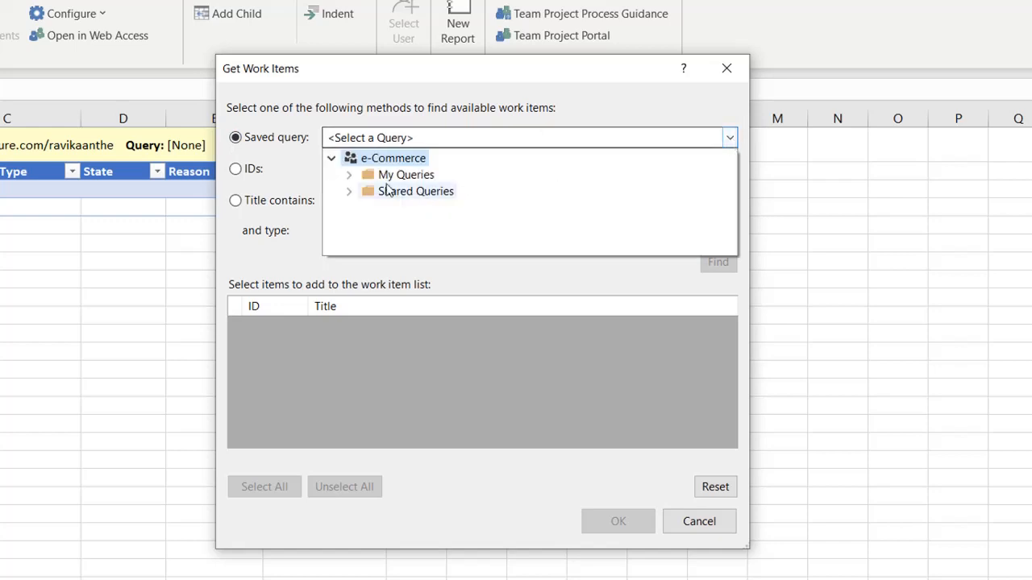
pyautogui.click(349, 175)
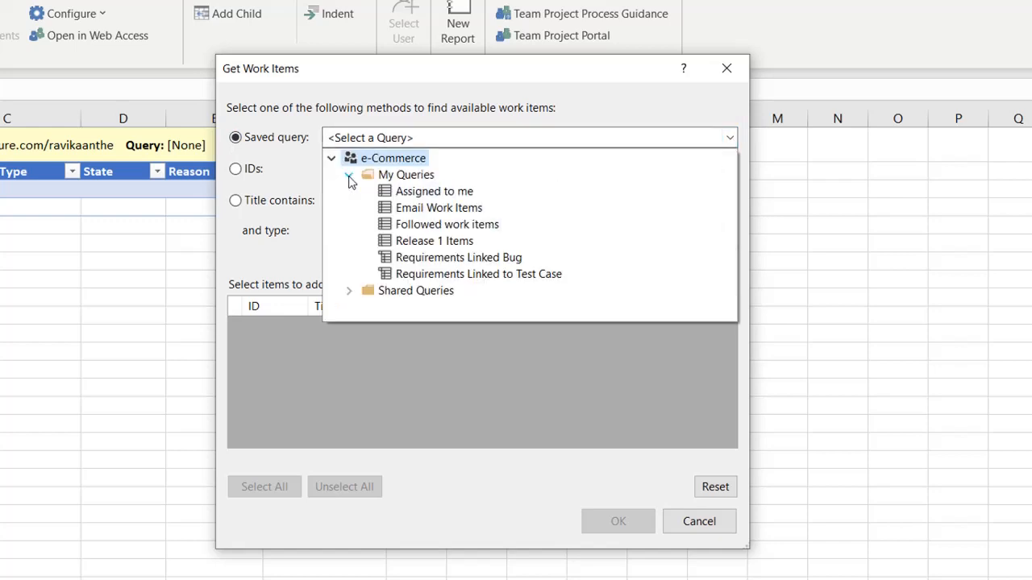
pyautogui.click(434, 241)
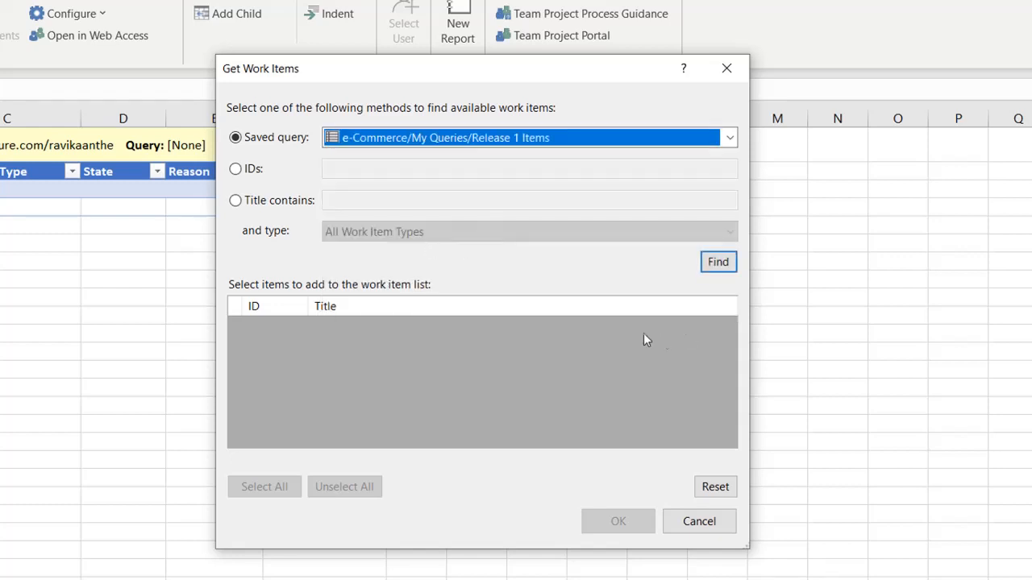
pyautogui.click(719, 263)
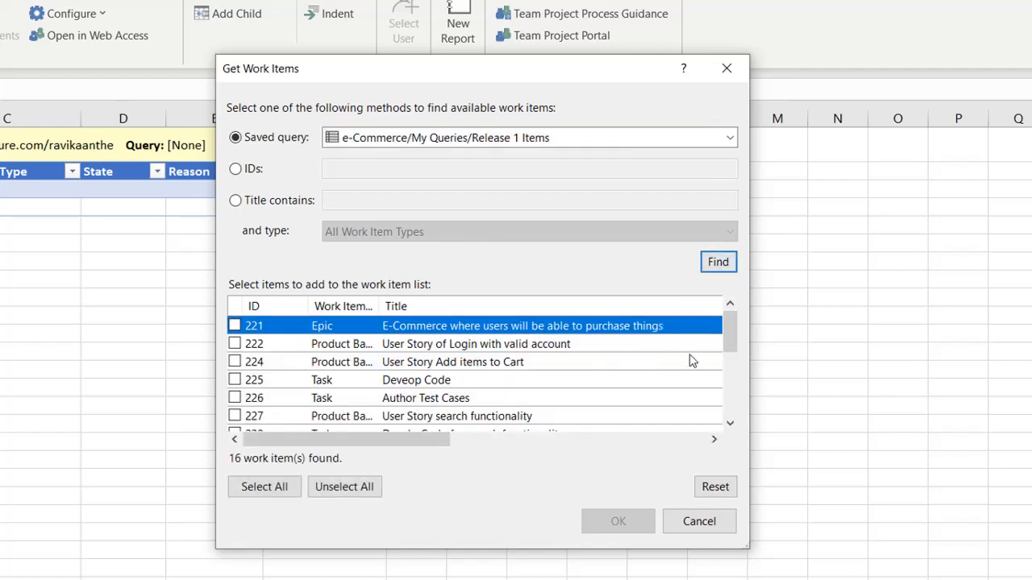
pyautogui.moveTo(736, 333); pyautogui.dragTo(720, 304)
# Step: Tick only work items 221, 222, 224, 225 and 226 and load them into the list
pyautogui.click(276, 490)
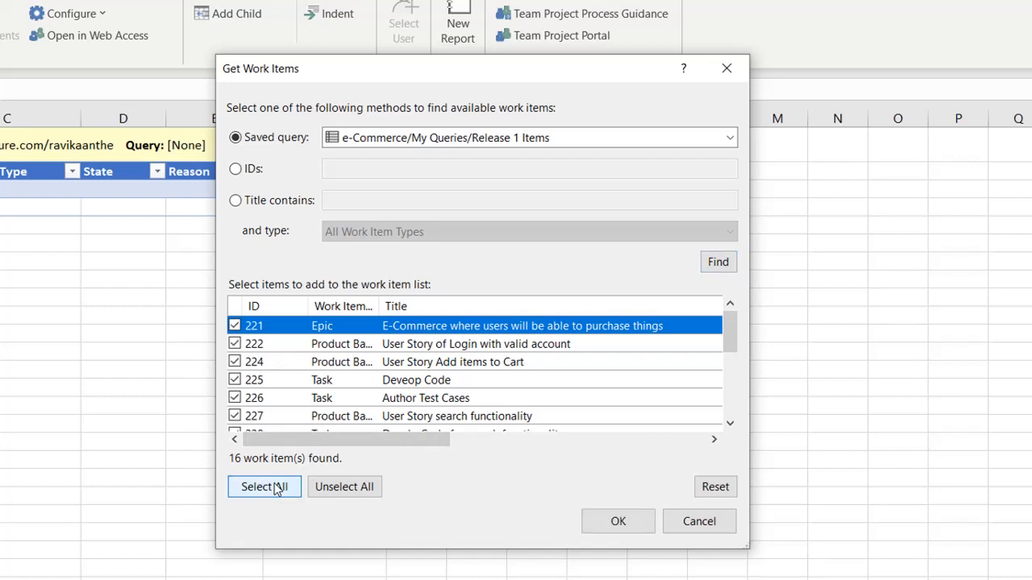
pyautogui.click(359, 488)
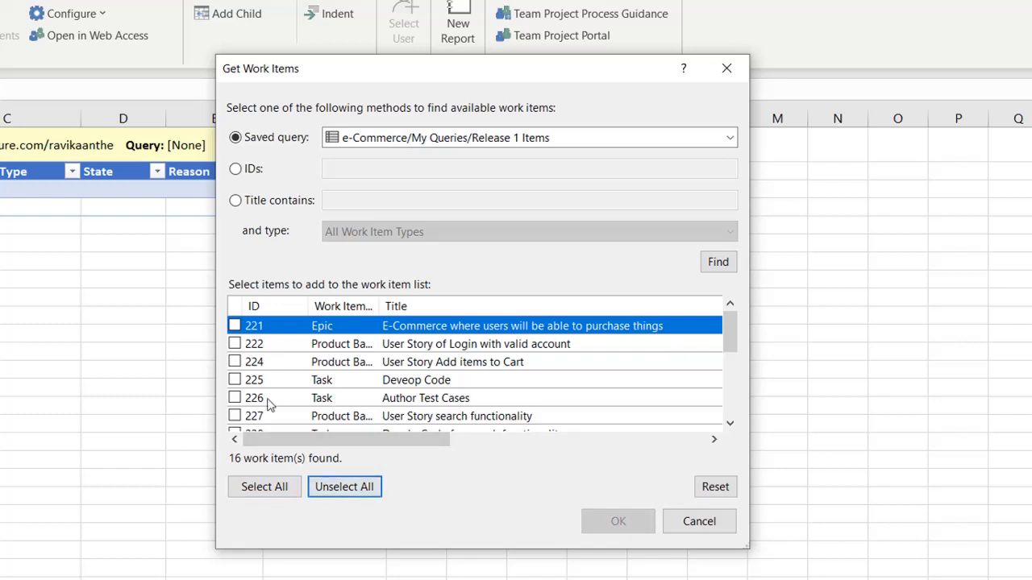
pyautogui.click(236, 327)
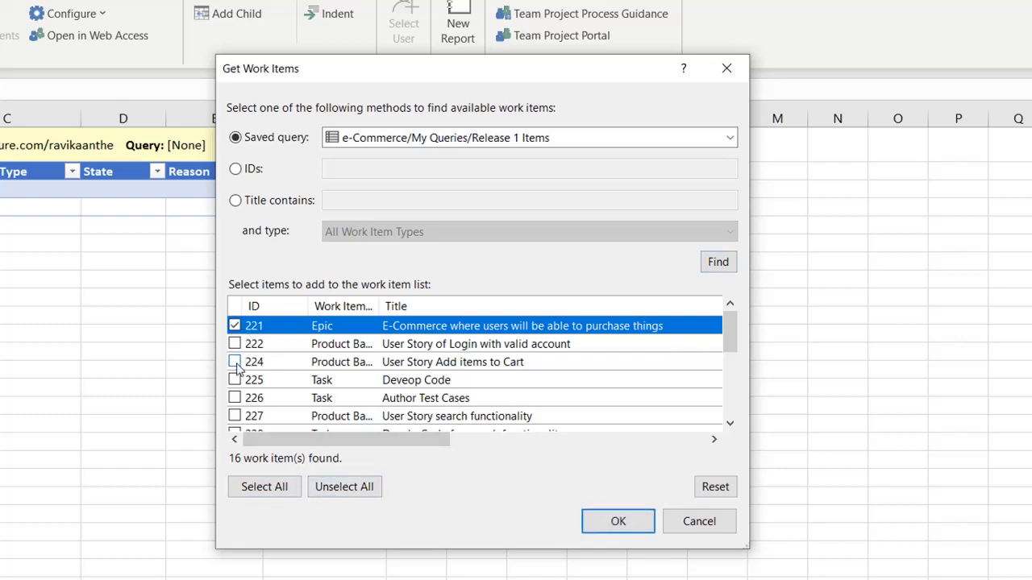
pyautogui.click(234, 362)
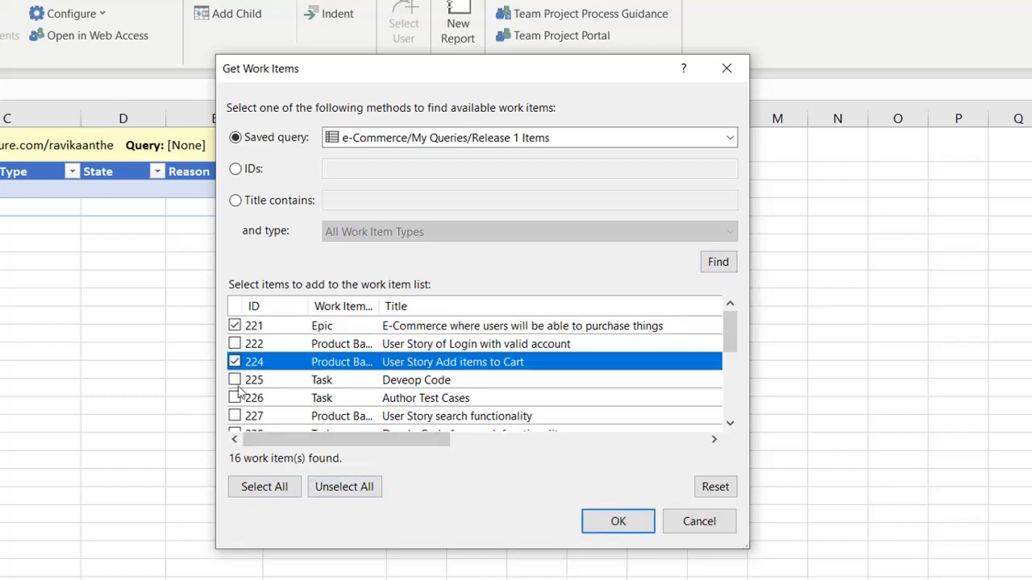
pyautogui.click(235, 345)
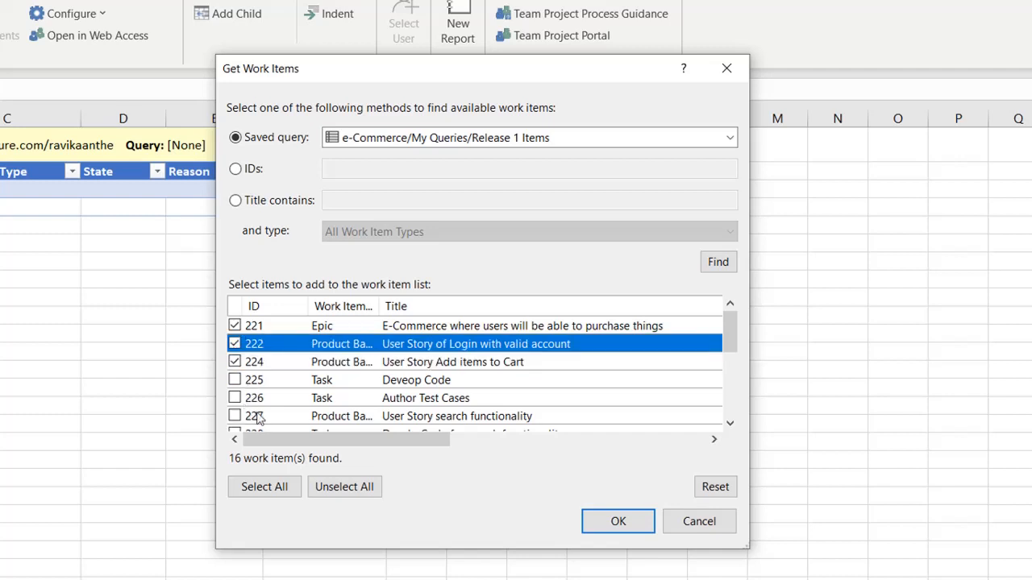
pyautogui.click(234, 380)
pyautogui.click(235, 398)
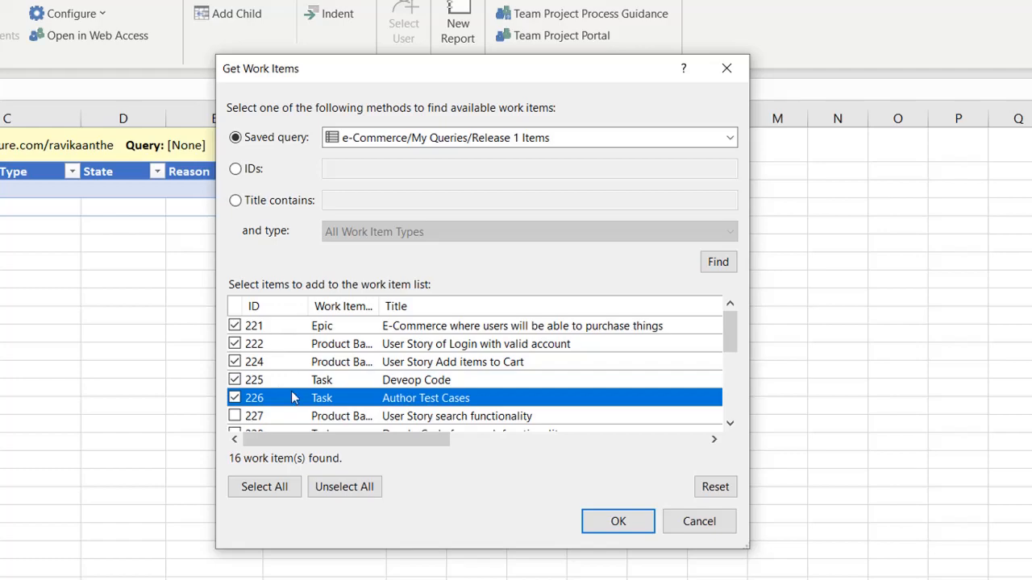
pyautogui.click(618, 522)
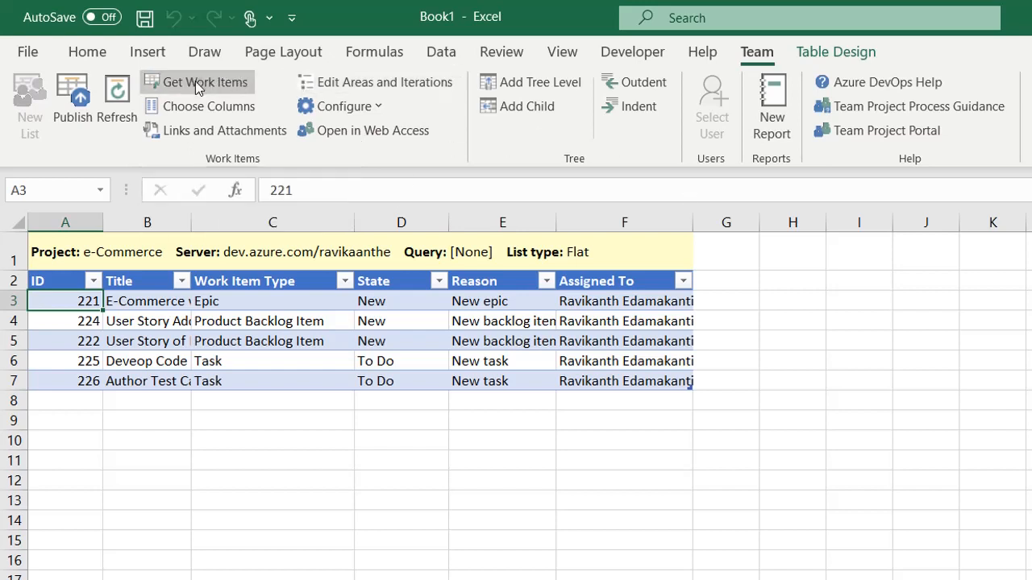
# Step: Auto-fit the Title column so the full work item titles are visible
pyautogui.click(695, 304)
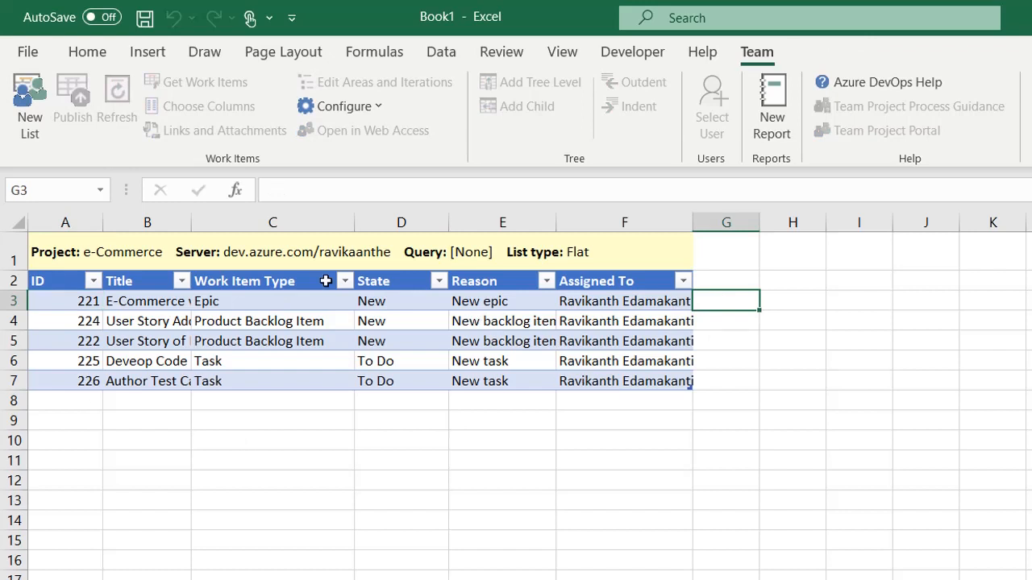
pyautogui.moveTo(188, 221); pyautogui.dragTo(187, 221)
pyautogui.doubleClick(188, 221)
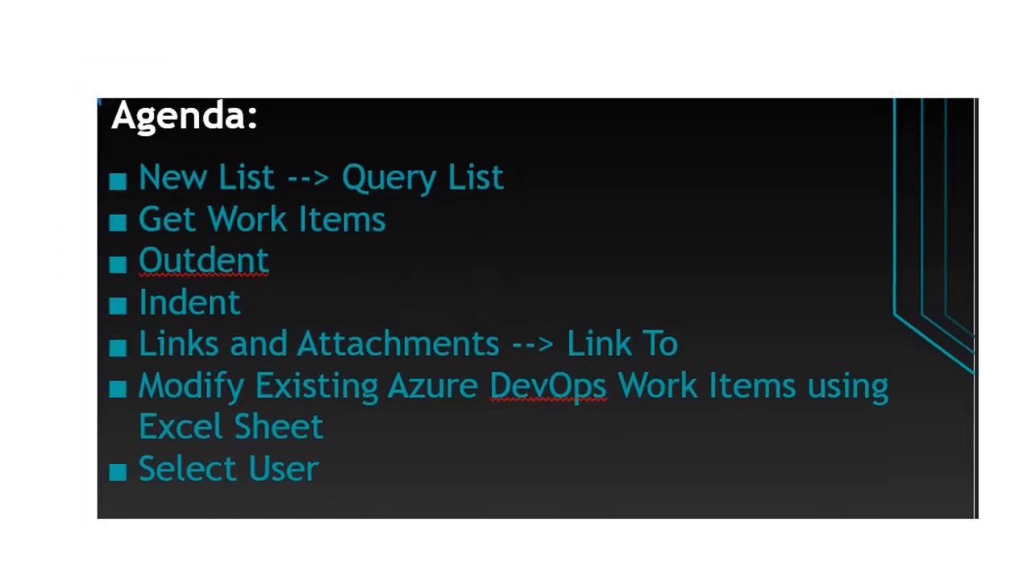
# Step: Launch Excel from a Start menu search for 'exce' and open a blank Book1 workbook
pyautogui.press('super')
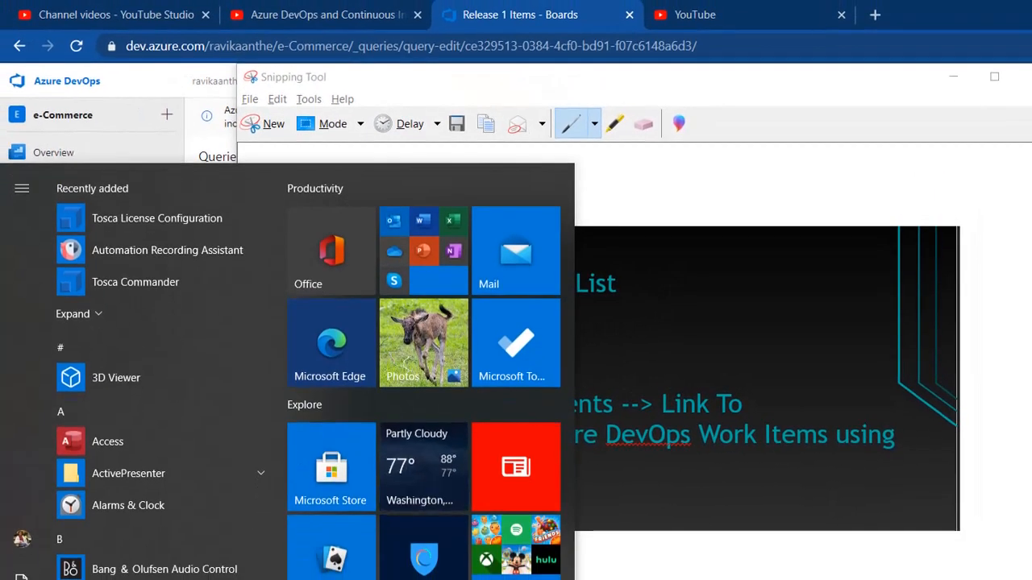
pyautogui.write('exce')
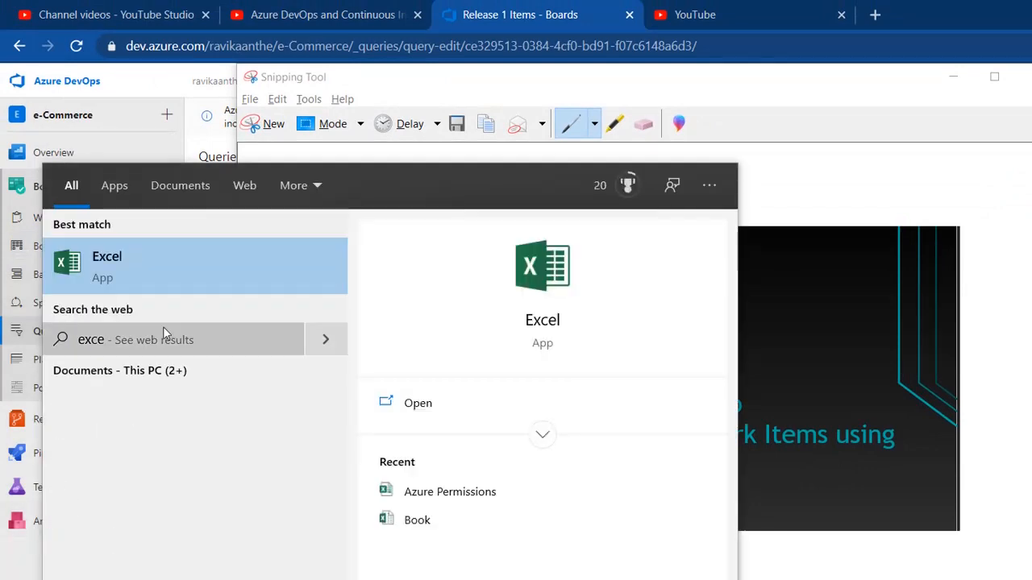
pyautogui.click(196, 245)
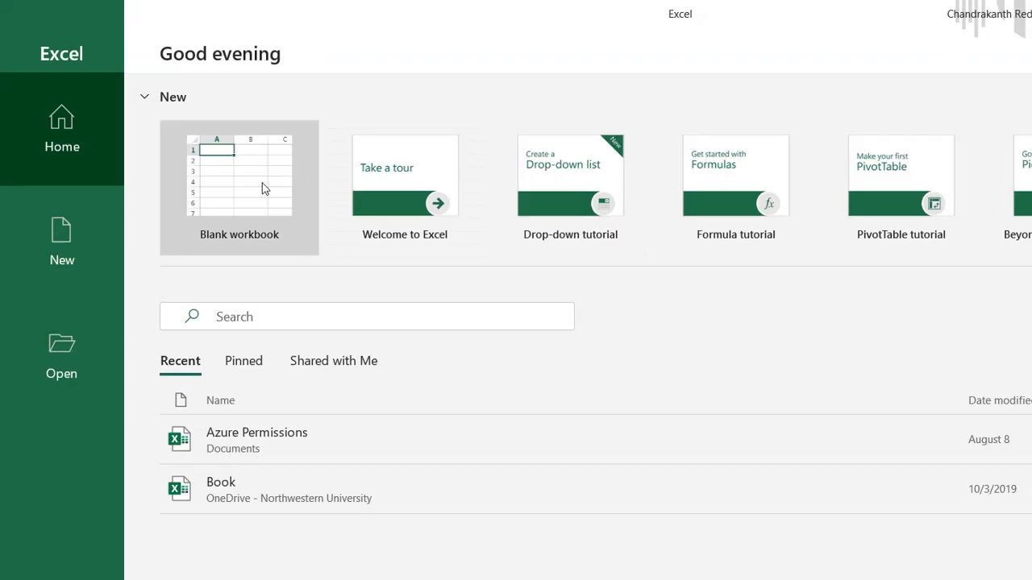
pyautogui.click(262, 189)
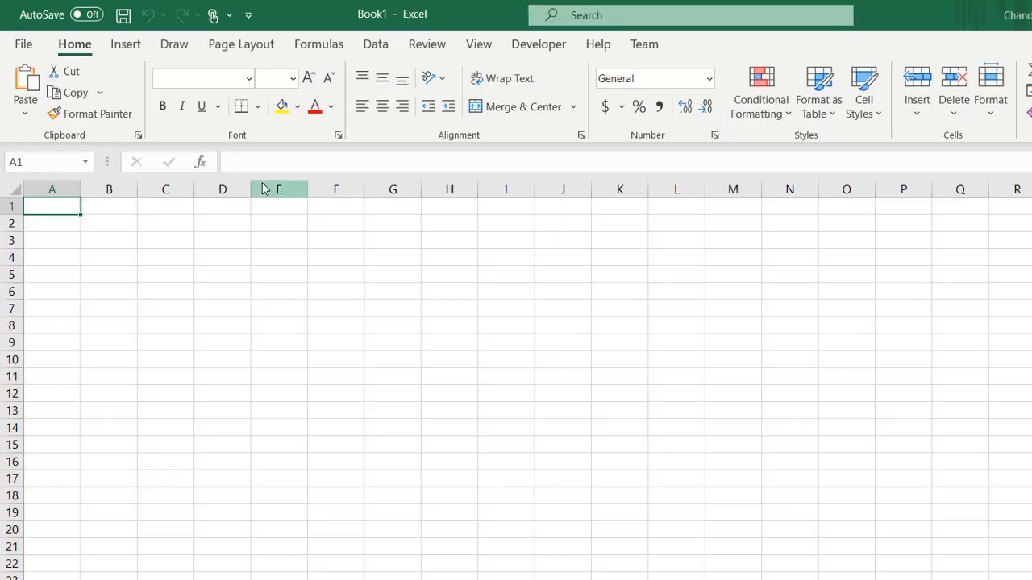
# Step: Create an empty input work item list connected to the e-Commerce project via Team > New List
pyautogui.click(644, 45)
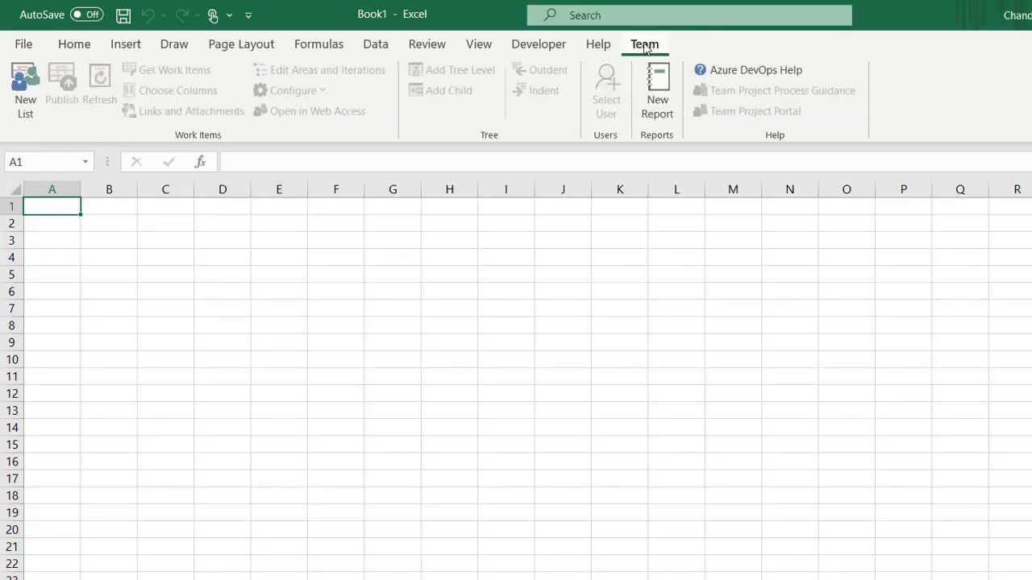
pyautogui.click(26, 105)
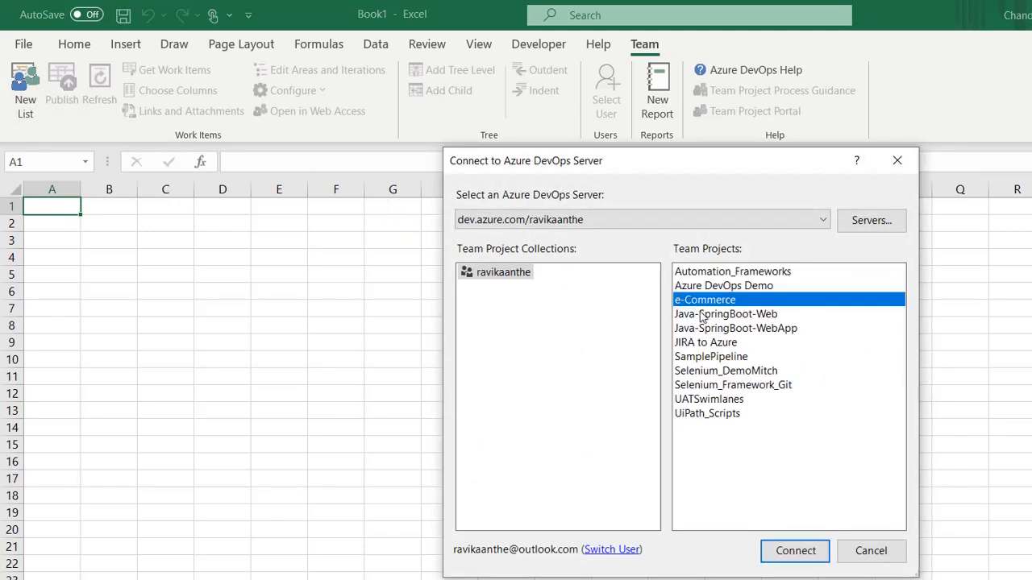
pyautogui.click(796, 550)
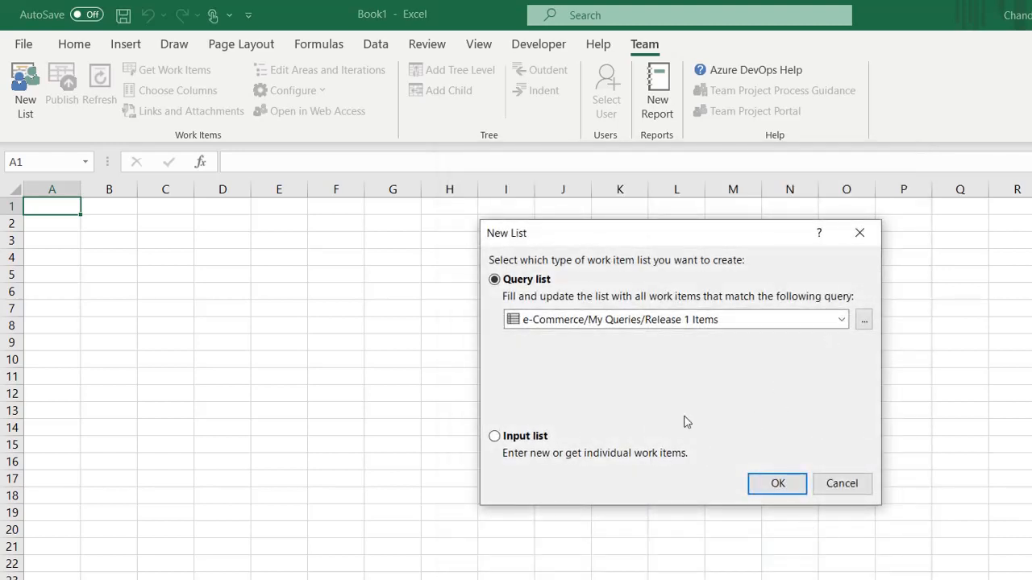
pyautogui.click(494, 437)
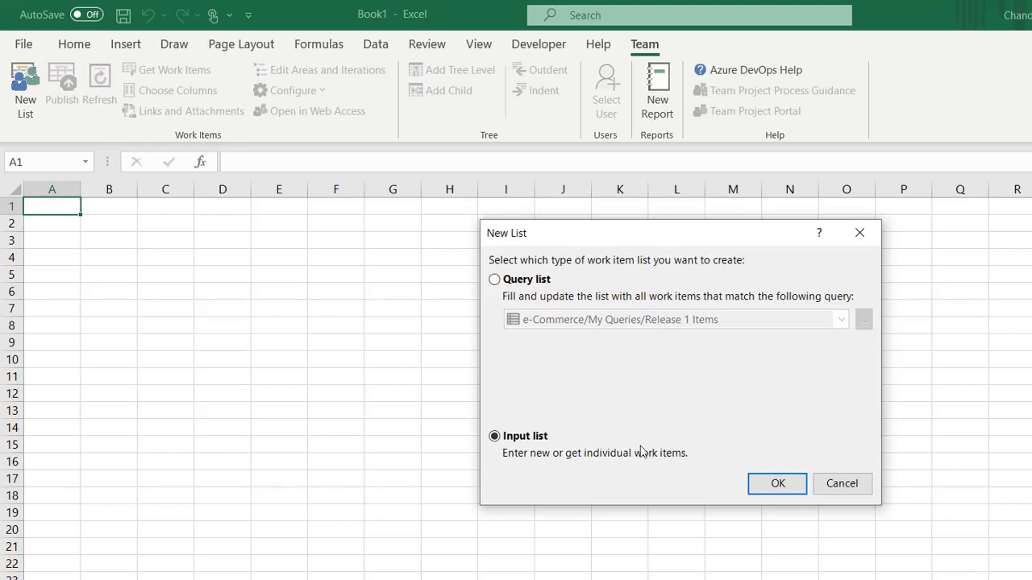
pyautogui.click(777, 484)
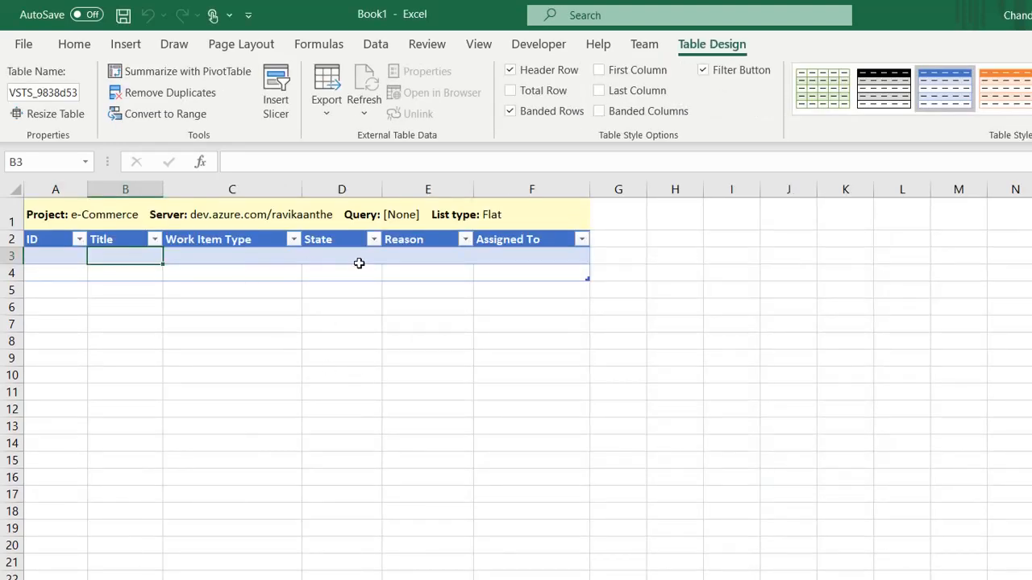
pyautogui.click(215, 254)
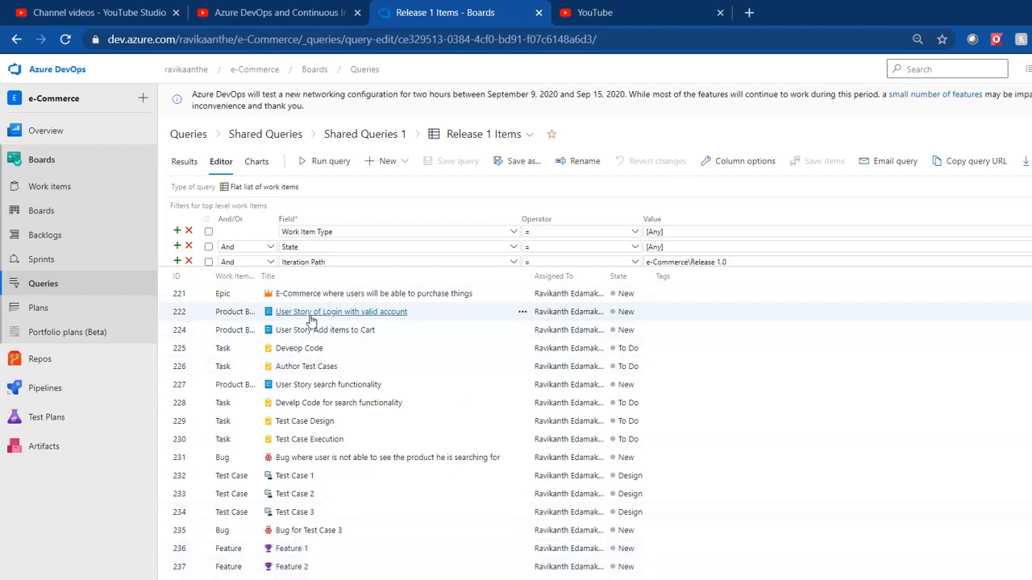
# Step: Look at Epic 221 and Feature 1 (236) in Azure DevOps, then go back to Excel
pyautogui.click(419, 295)
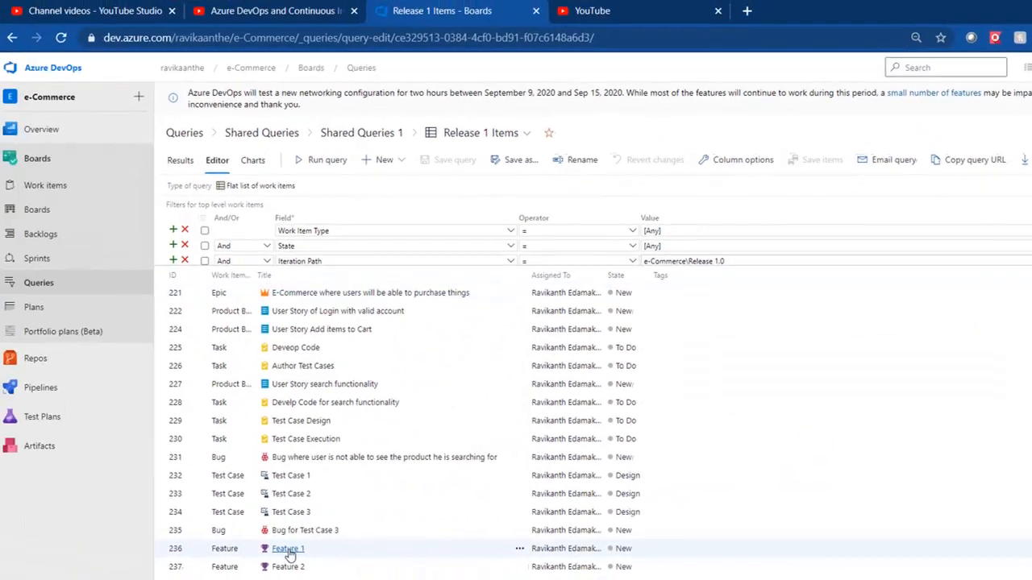
pyautogui.click(294, 554)
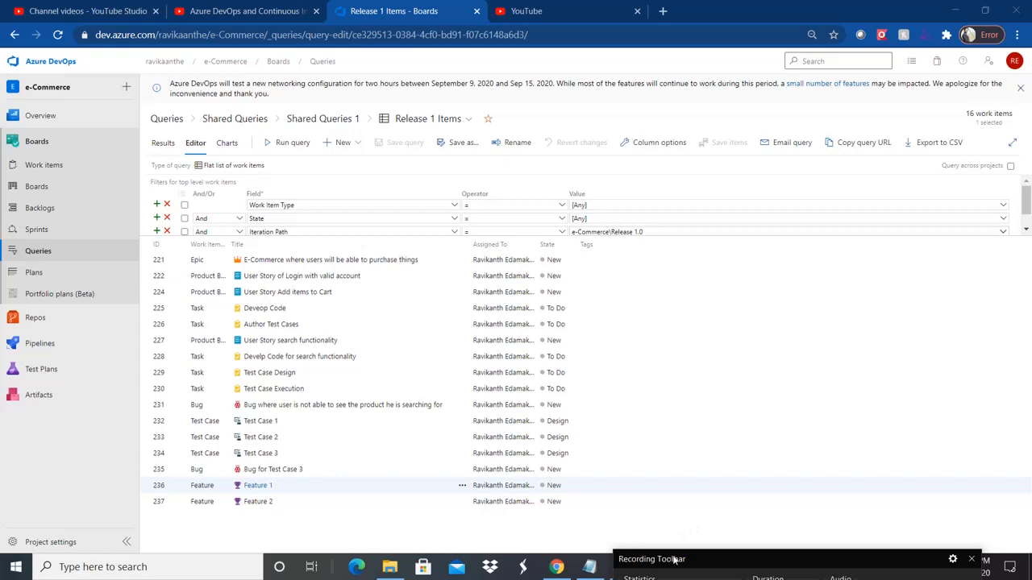
pyautogui.hotkey('alt', 'Tab')
pyautogui.hotkey('alt', 'Tab')
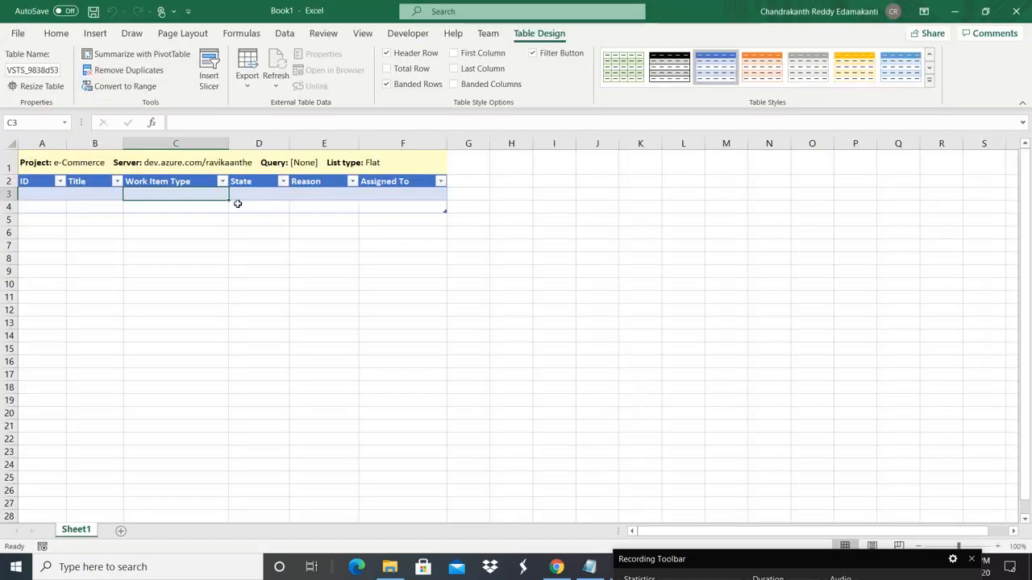
# Step: In Get Work Items, run the Release 1 Items query from My Queries
pyautogui.click(481, 35)
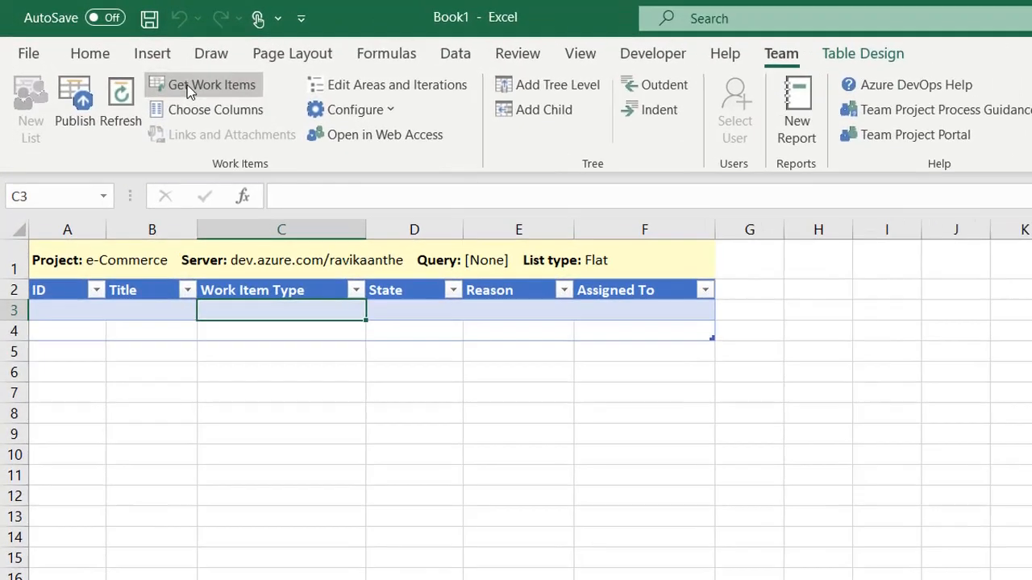
pyautogui.click(121, 53)
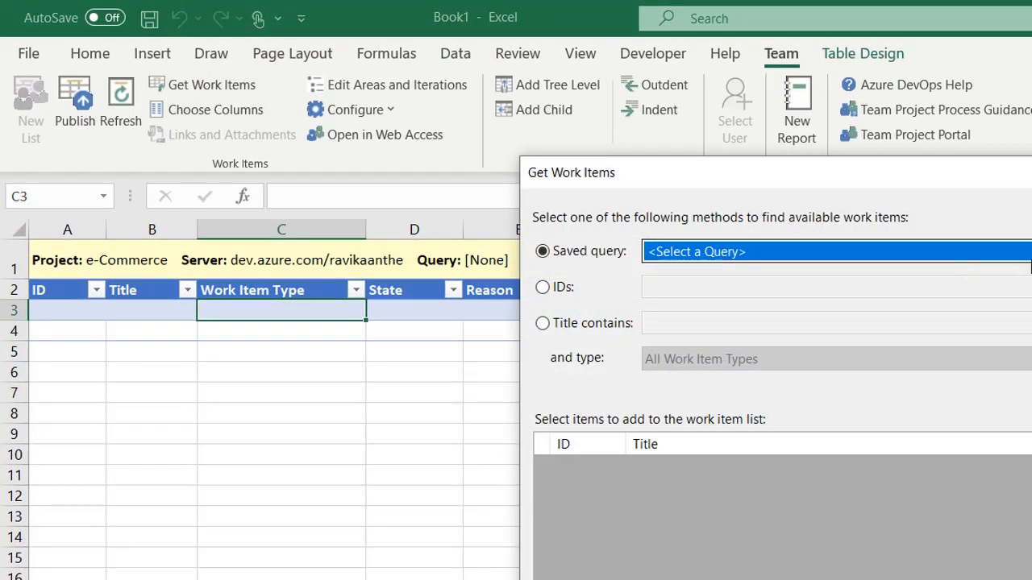
pyautogui.click(927, 213)
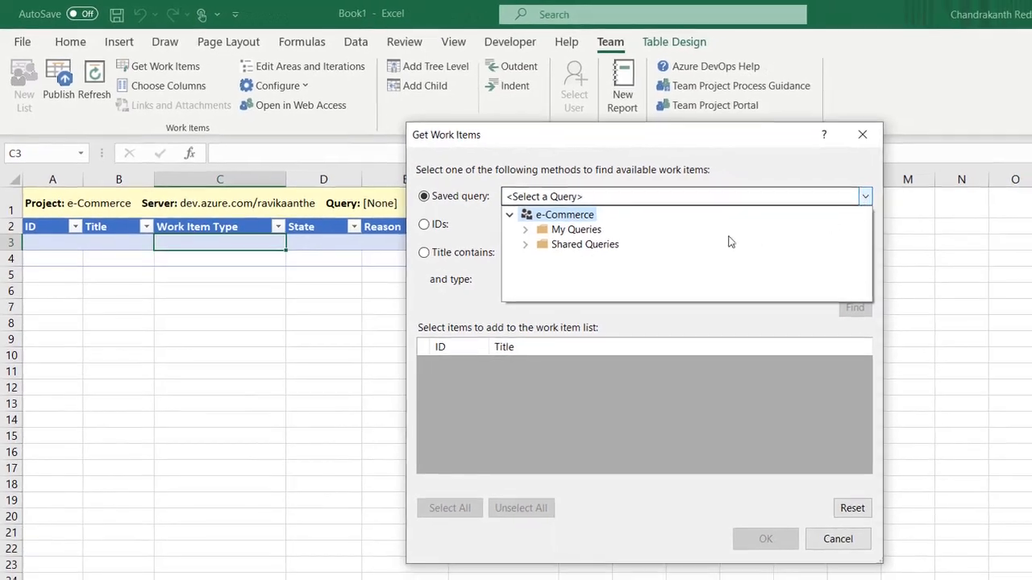
pyautogui.click(526, 230)
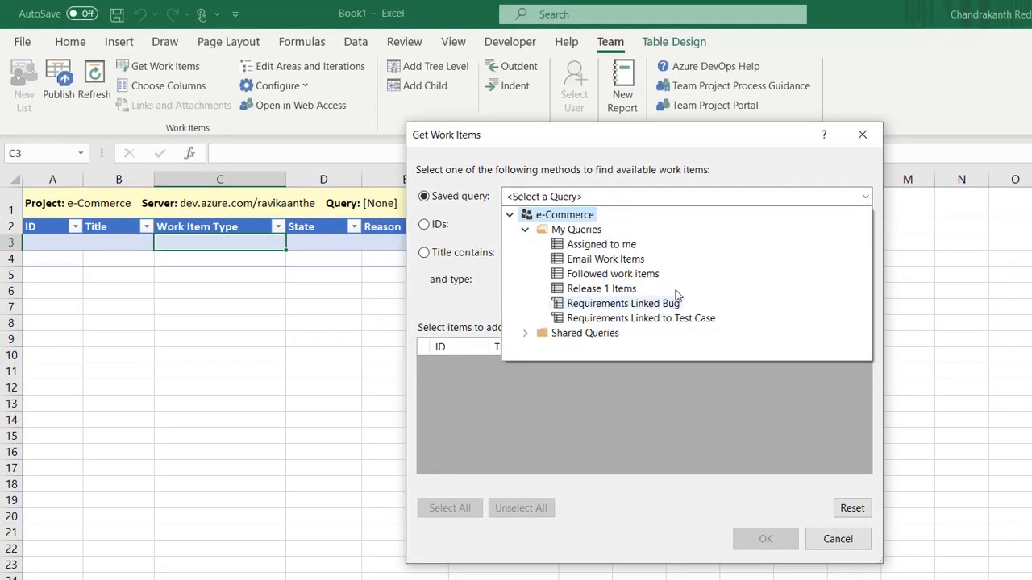
pyautogui.click(604, 292)
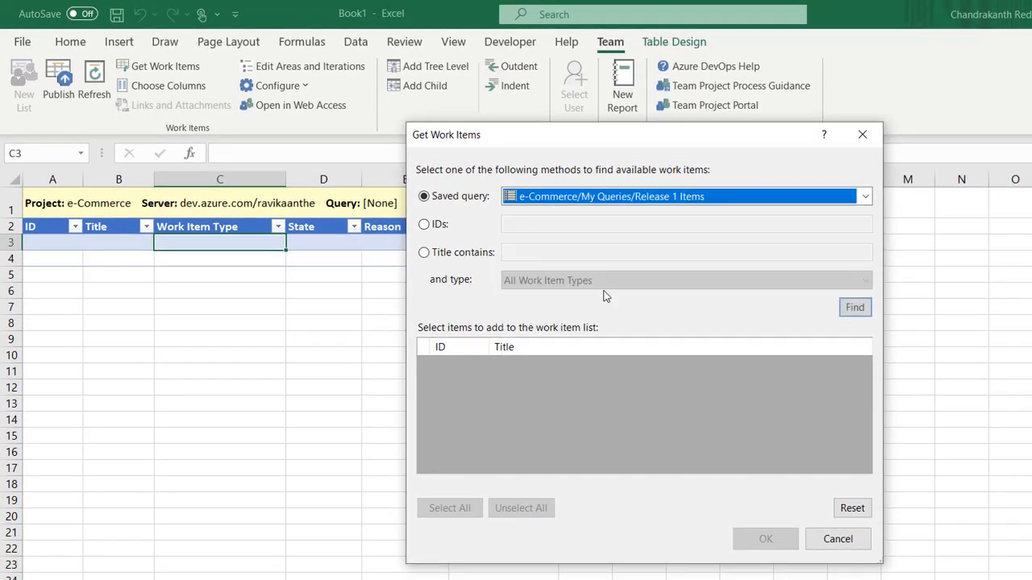
pyautogui.click(853, 308)
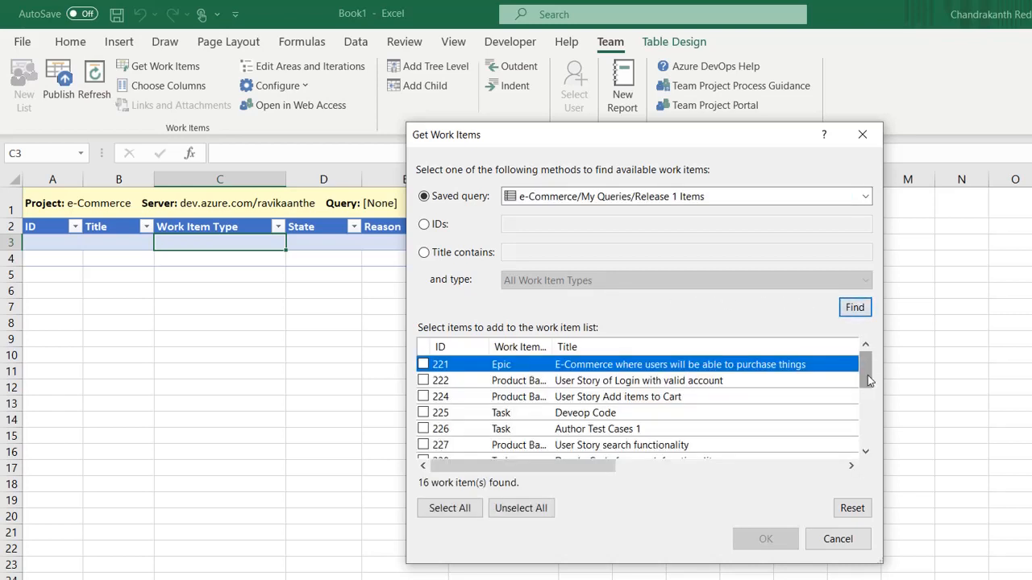
# Step: Check work items 221, 236, 237, 222, 224 and 227 and load them into the list
pyautogui.click(423, 366)
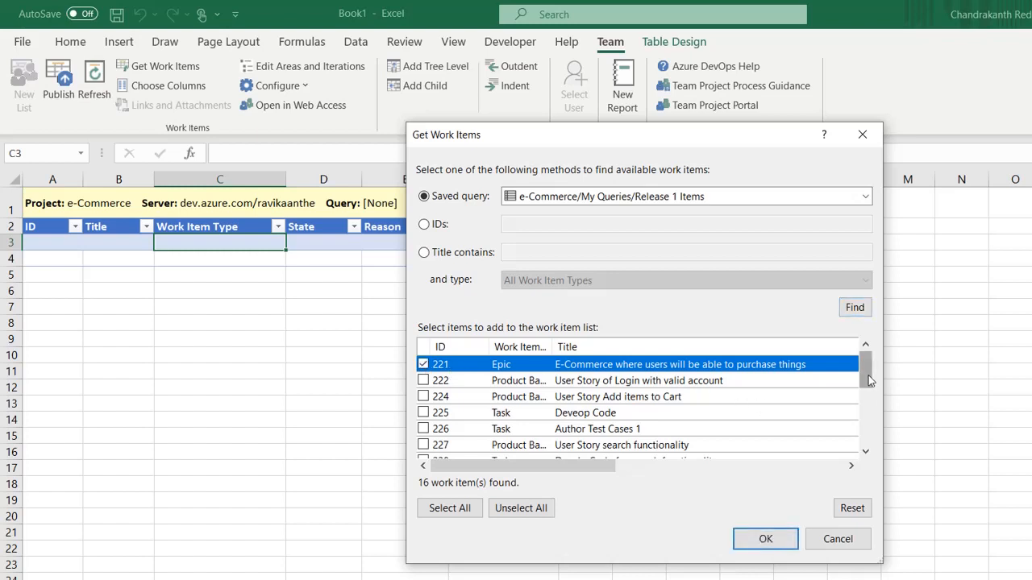
pyautogui.moveTo(869, 381); pyautogui.dragTo(869, 437)
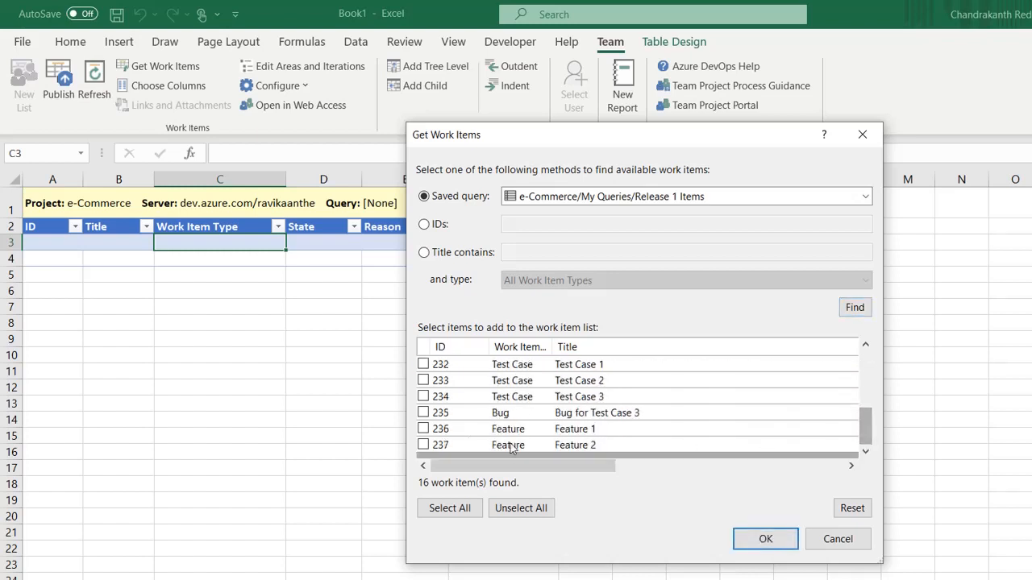
pyautogui.click(423, 430)
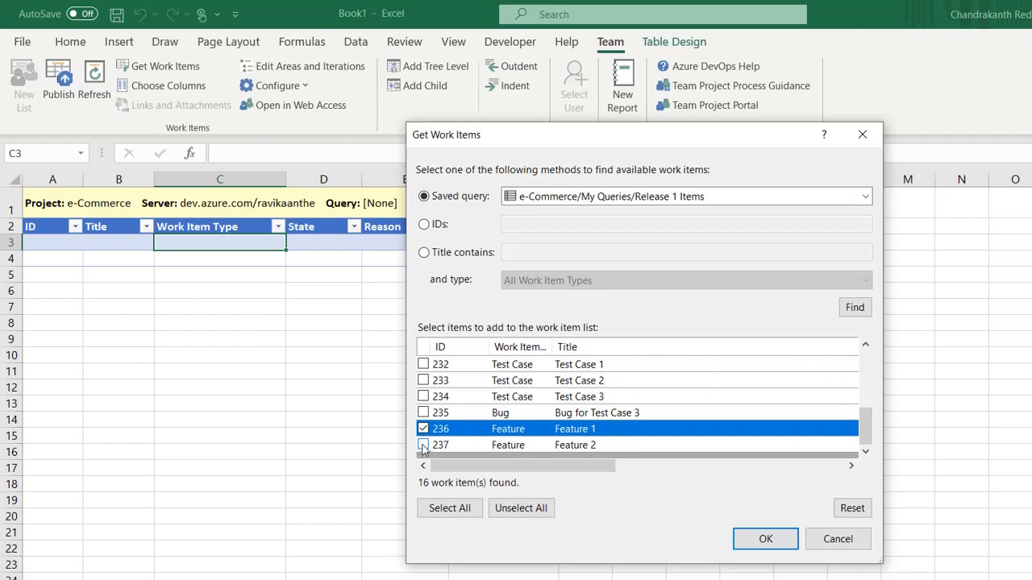
pyautogui.click(423, 446)
pyautogui.moveTo(868, 425); pyautogui.dragTo(862, 359)
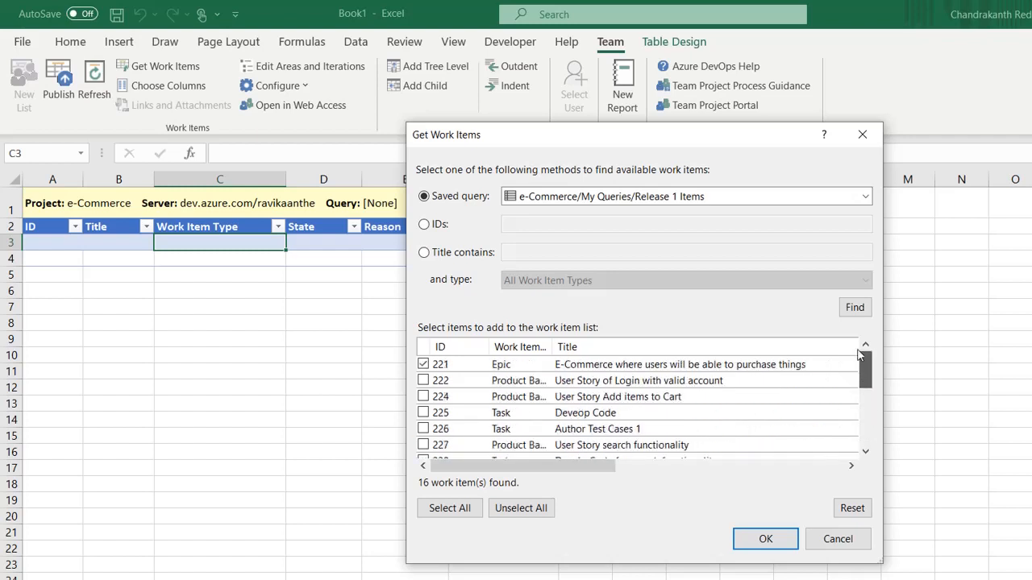
pyautogui.click(423, 380)
pyautogui.click(423, 396)
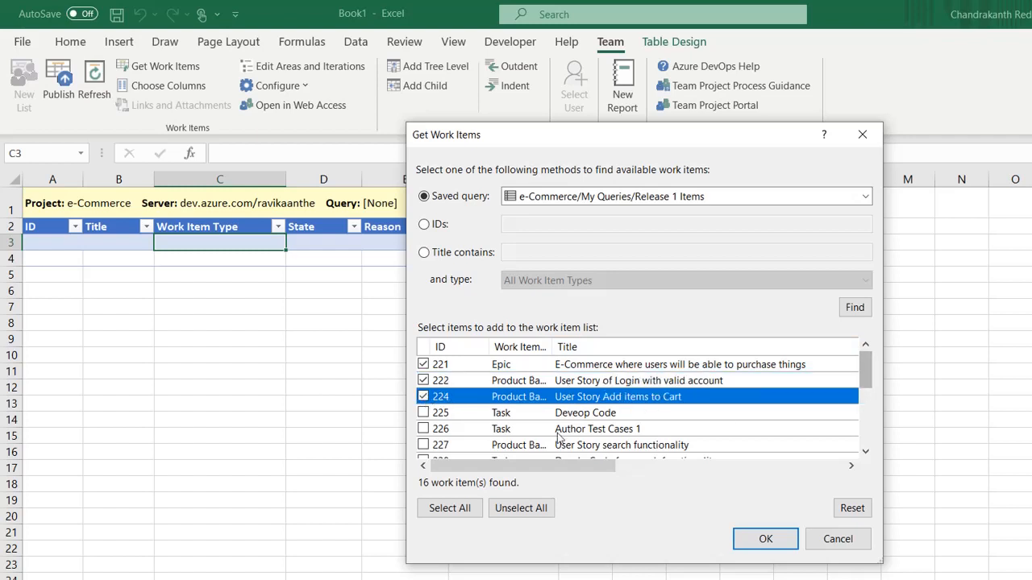
pyautogui.click(424, 446)
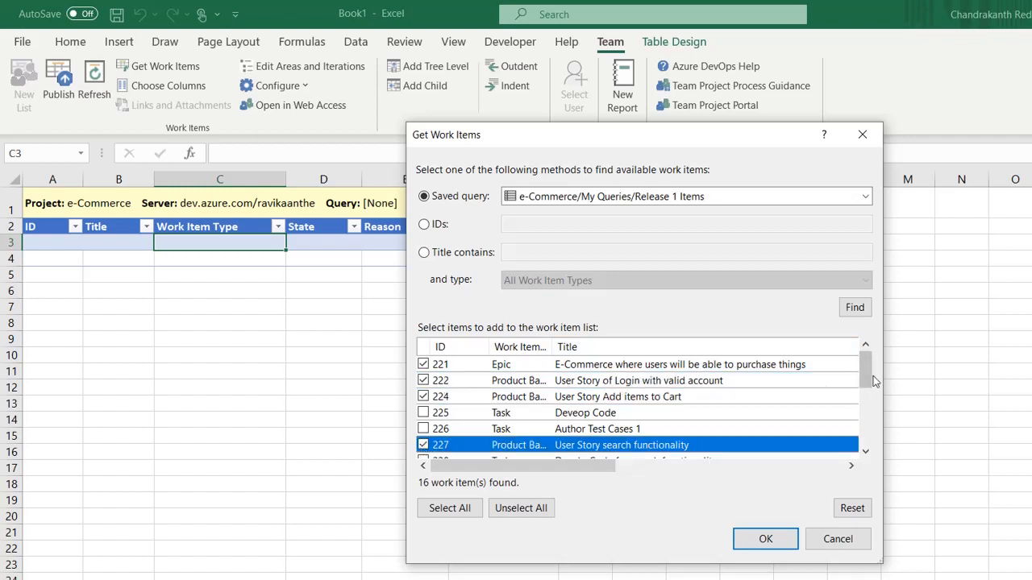
pyautogui.click(770, 538)
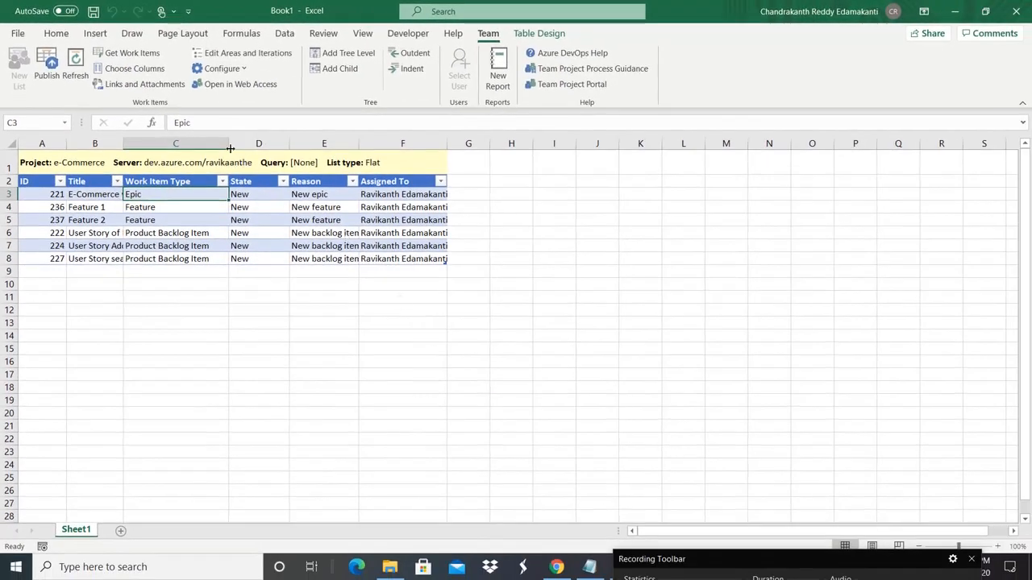
# Step: Narrow the Work Item Type column and auto-fit the Title, Reason and Assigned To columns
pyautogui.moveTo(229, 143); pyautogui.dragTo(213, 143)
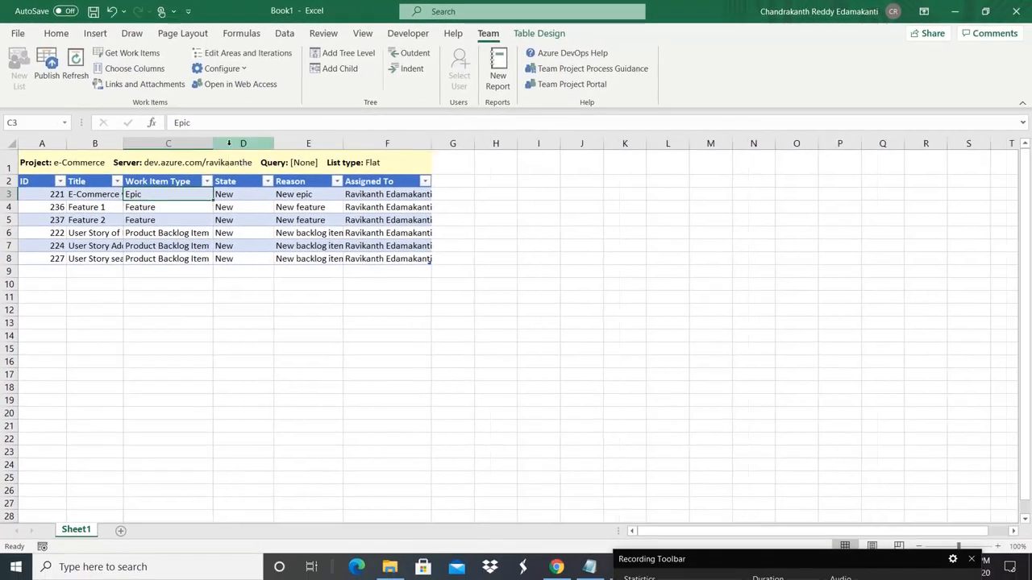
pyautogui.moveTo(125, 143); pyautogui.dragTo(125, 143)
pyautogui.doubleClick(125, 143)
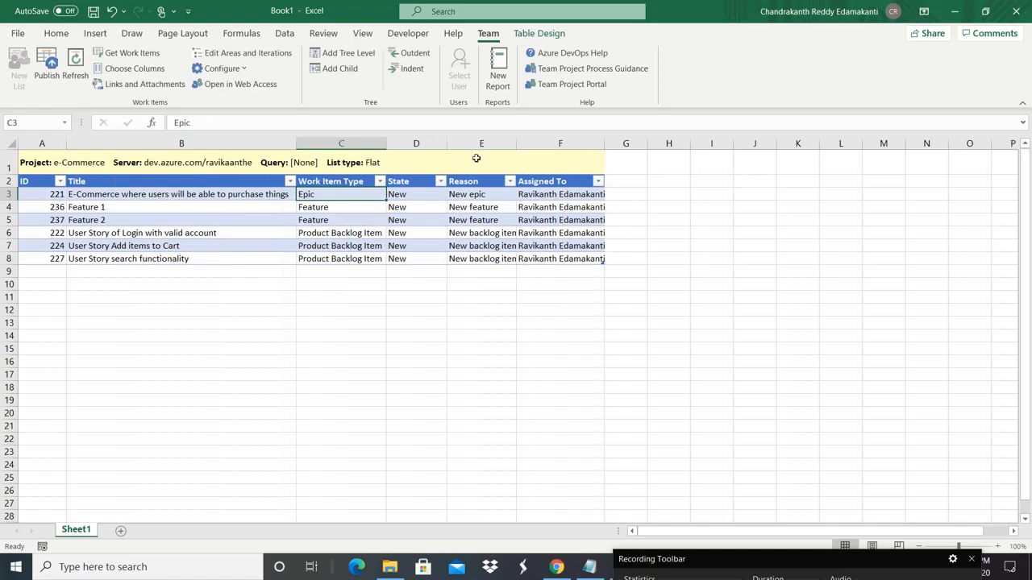
pyautogui.doubleClick(512, 143)
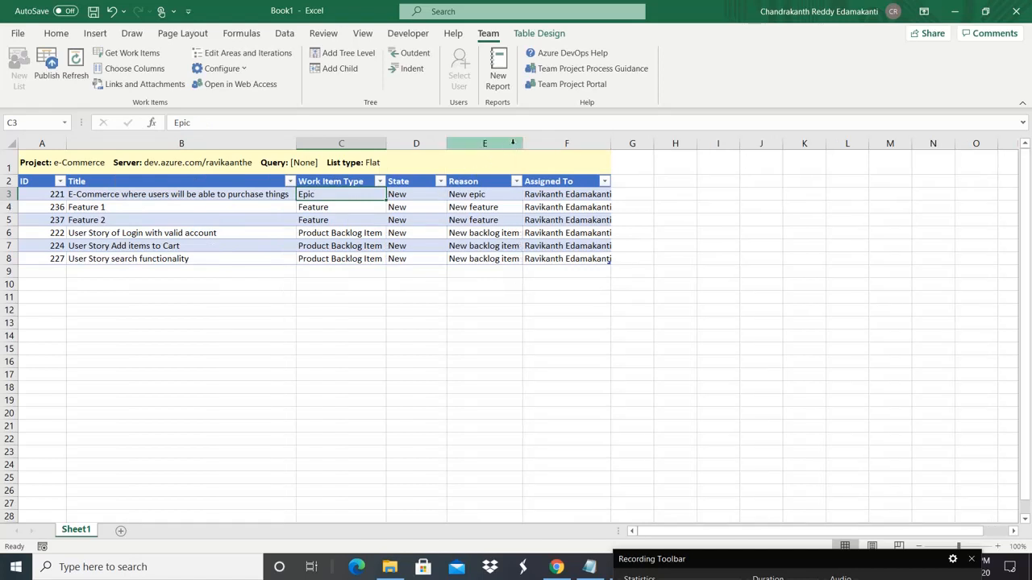
pyautogui.doubleClick(611, 143)
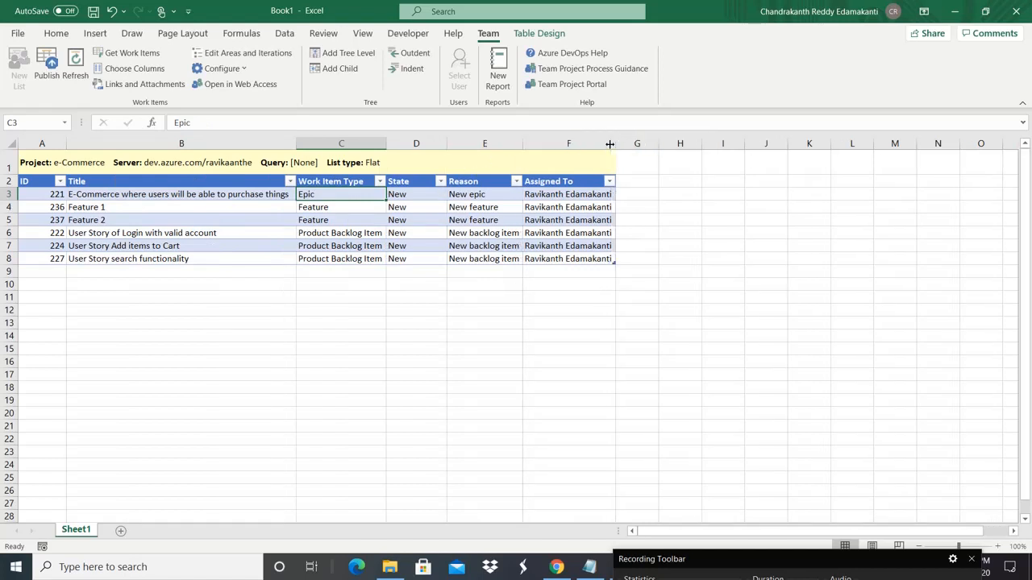
# Step: Check whether the ID, title and type cells of Epic 221 and Features 236–237 are editable
pyautogui.click(185, 195)
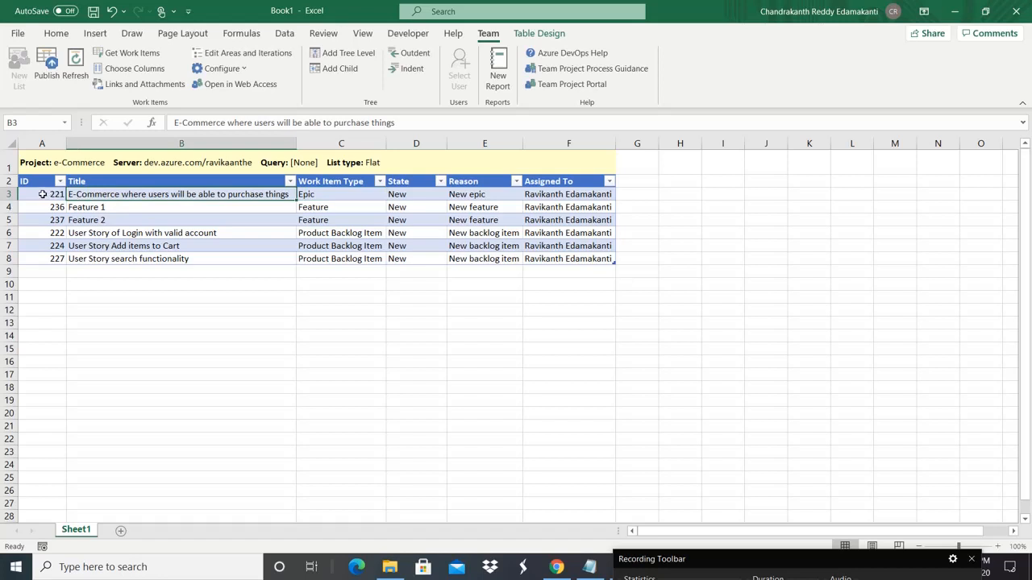
pyautogui.click(43, 195)
pyautogui.click(318, 196)
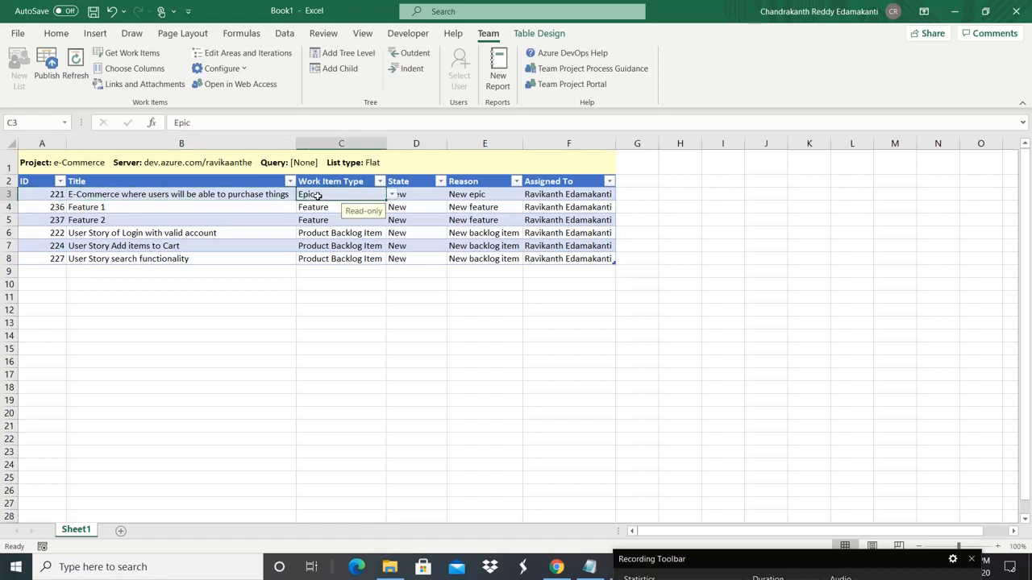
pyautogui.click(273, 194)
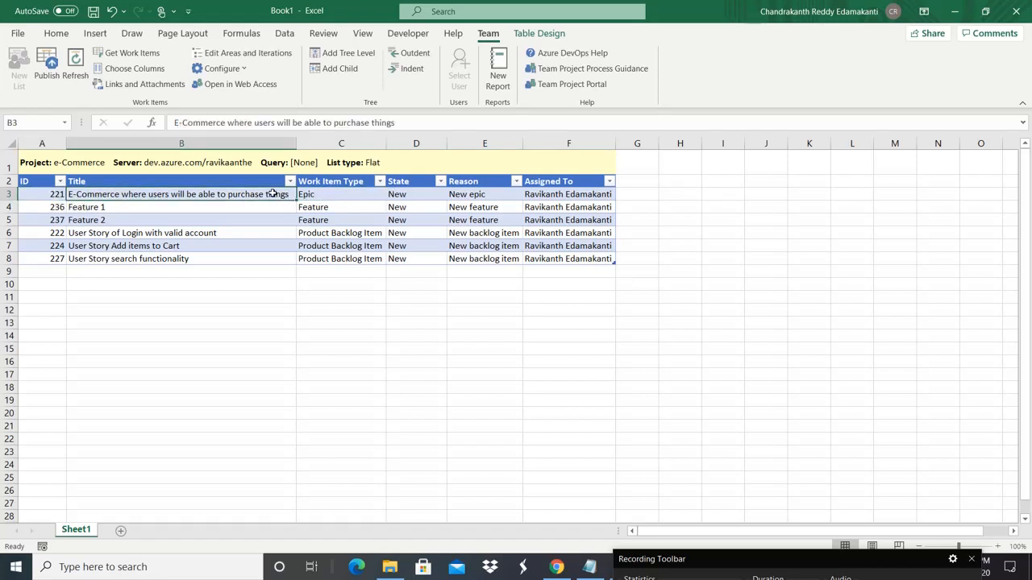
pyautogui.click(320, 195)
pyautogui.click(316, 208)
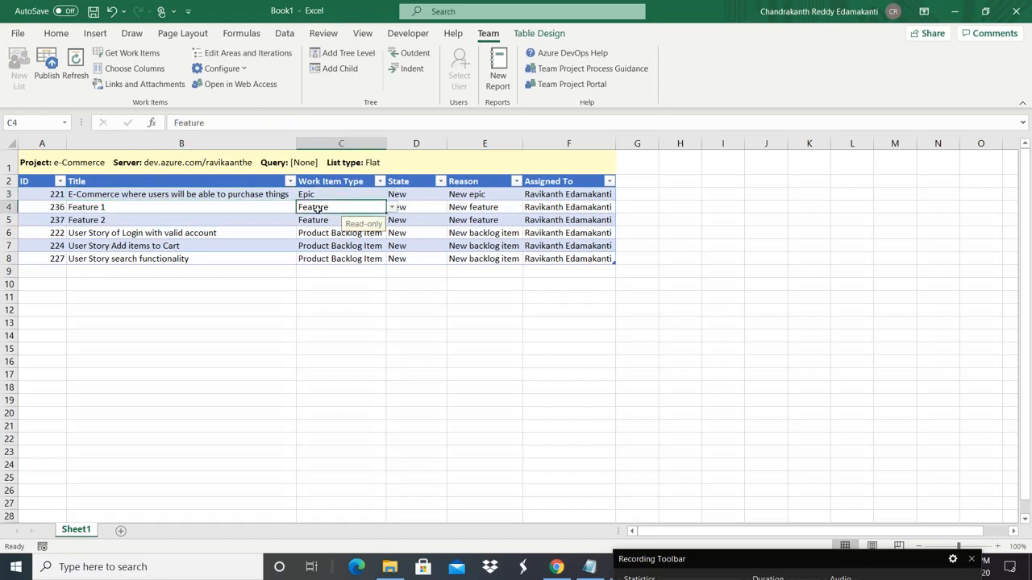
pyautogui.click(314, 220)
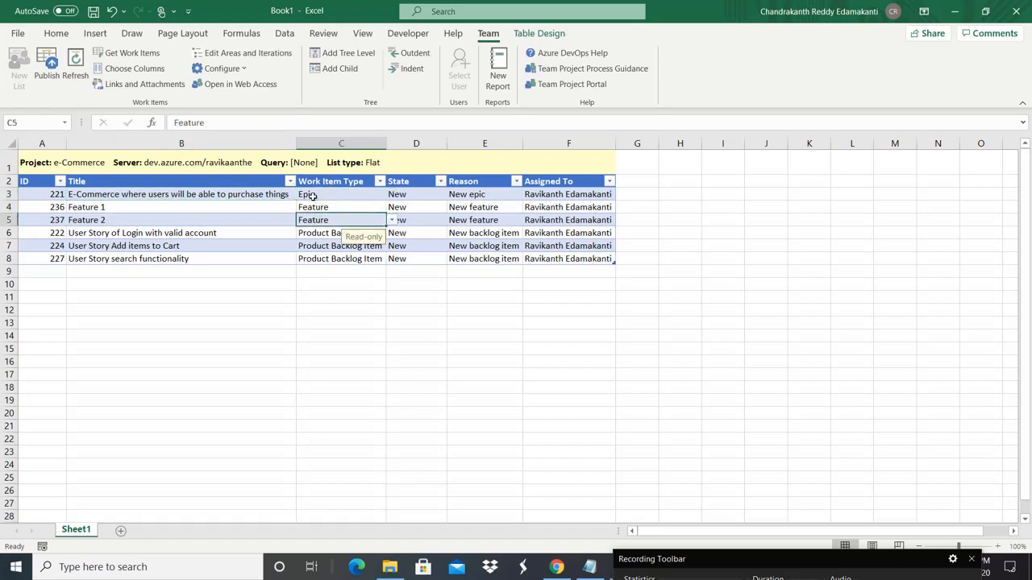
pyautogui.click(312, 195)
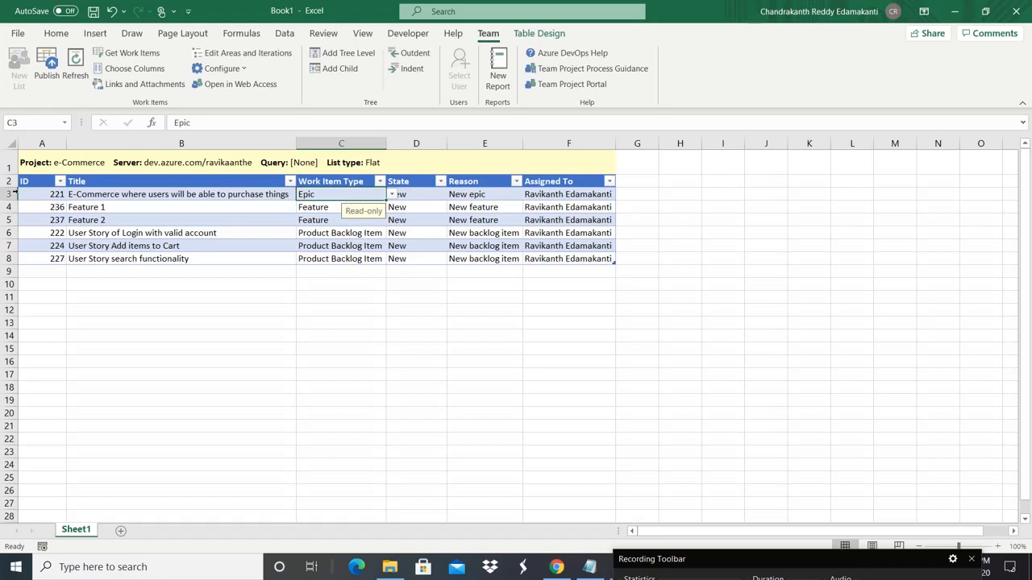
# Step: Select the Epic, Feature 1 and Feature 2 rows, then select Feature 1 to nest
pyautogui.click(9, 193)
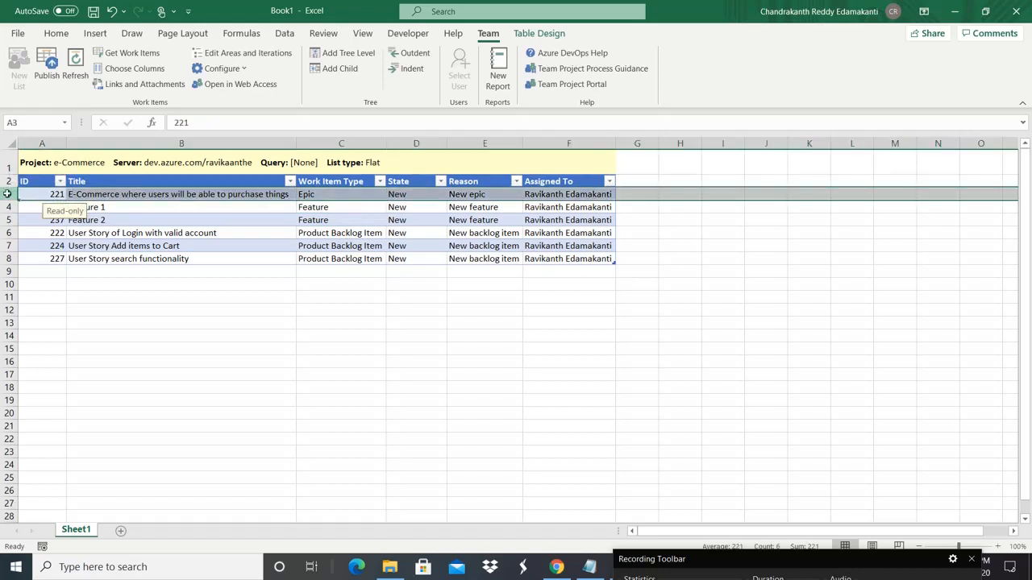
pyautogui.click(8, 207)
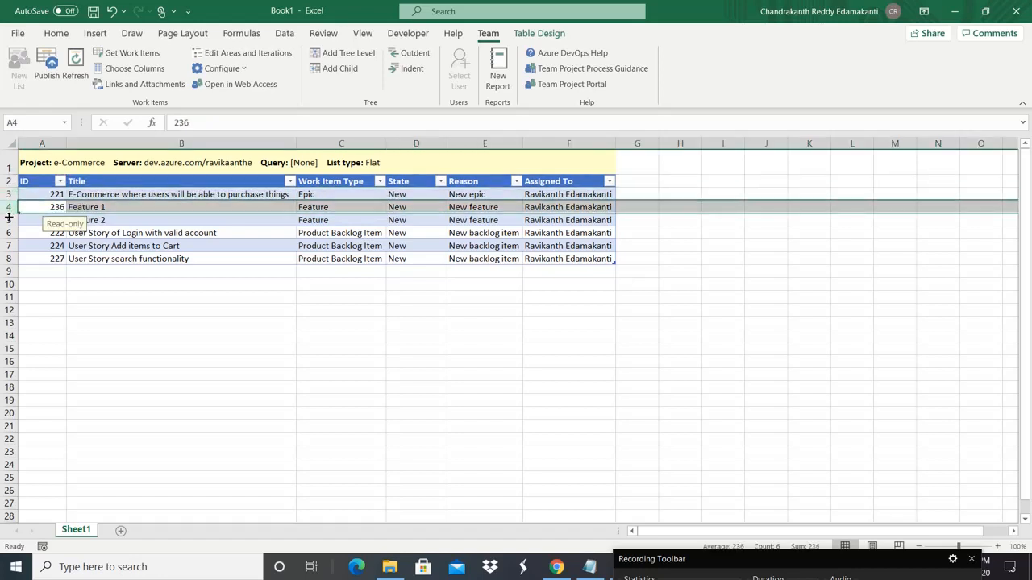
pyautogui.click(8, 219)
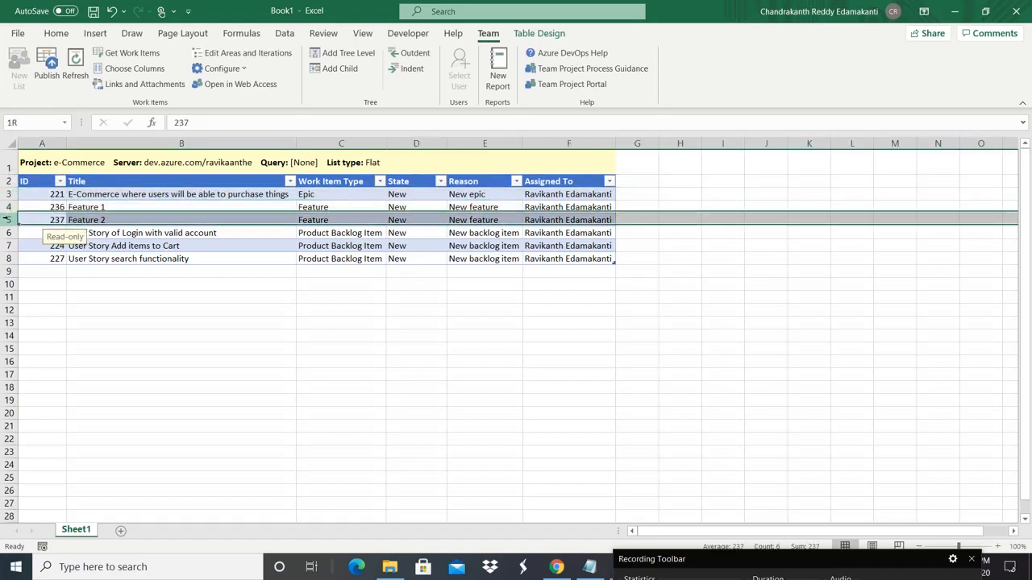
pyautogui.click(132, 195)
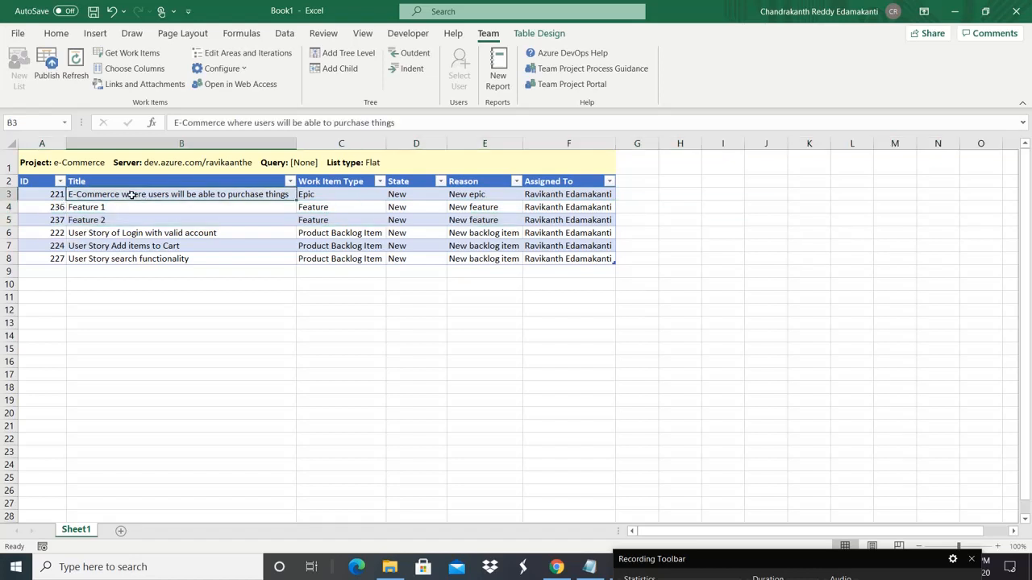
pyautogui.click(270, 206)
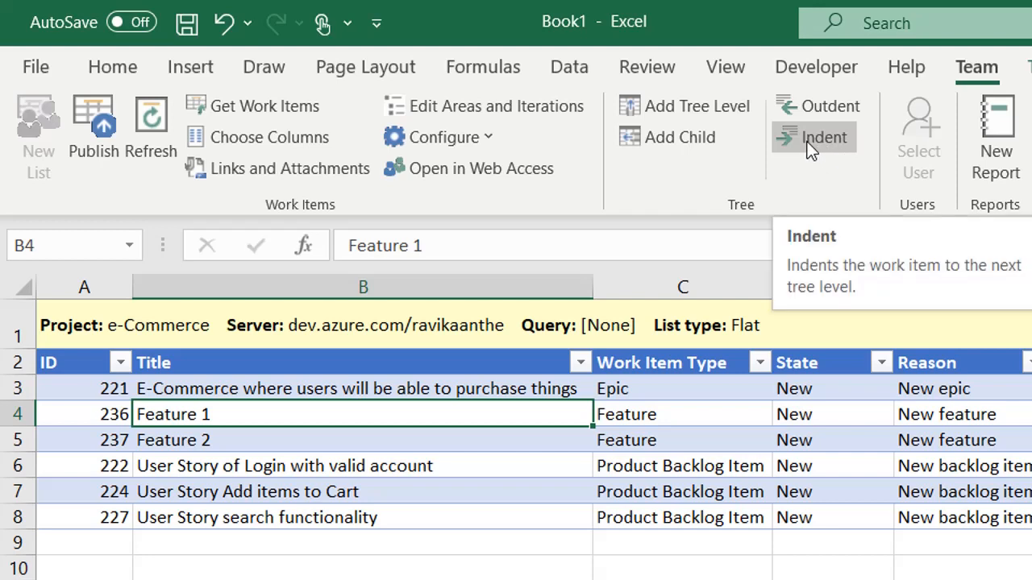
pyautogui.click(376, 387)
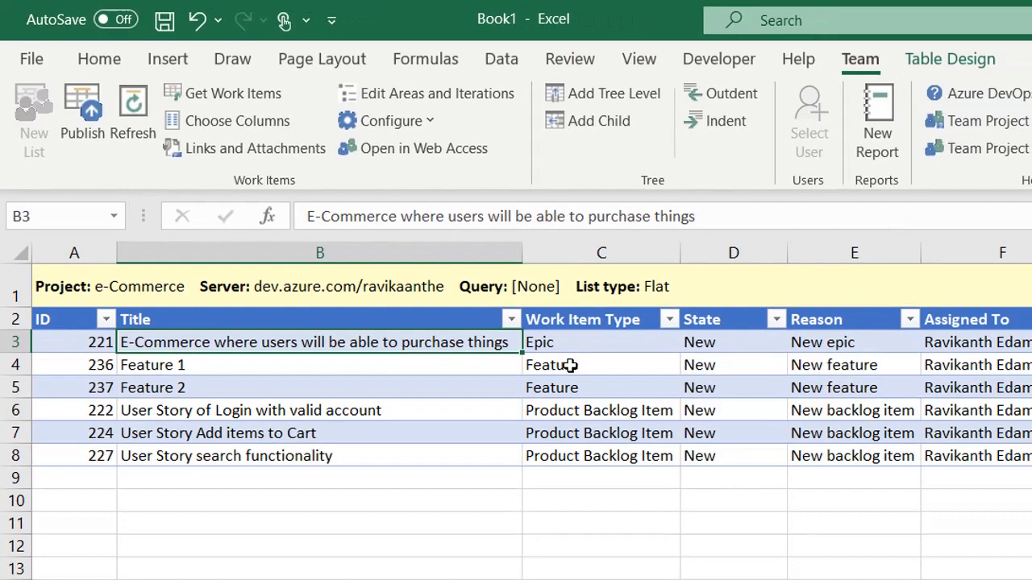
pyautogui.click(647, 420)
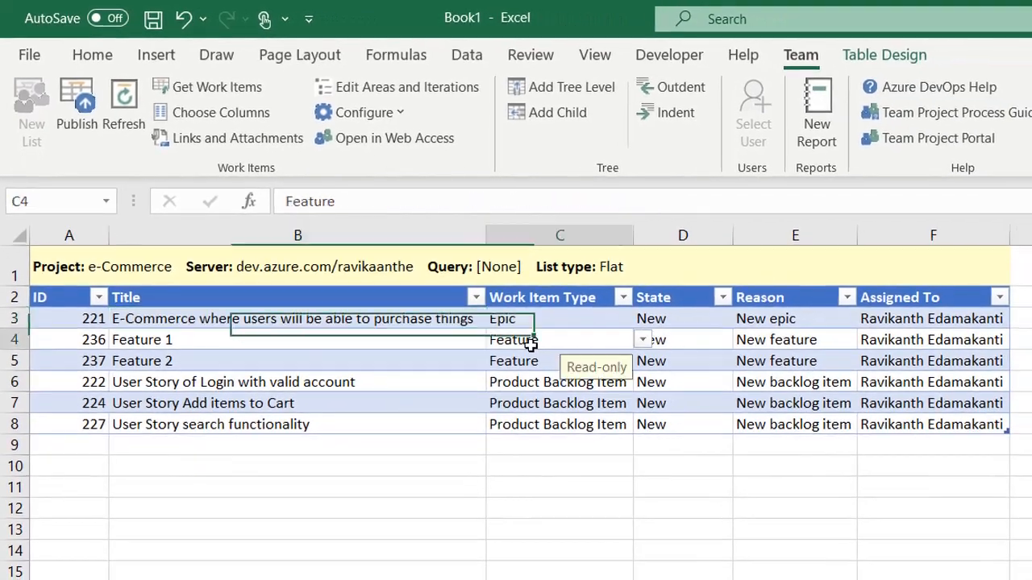
pyautogui.click(542, 363)
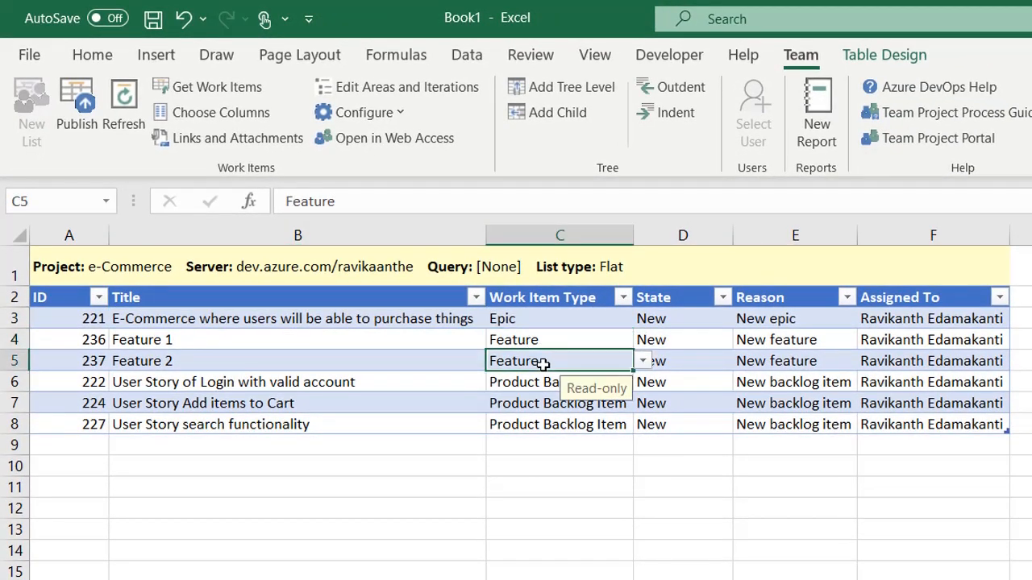
pyautogui.click(418, 336)
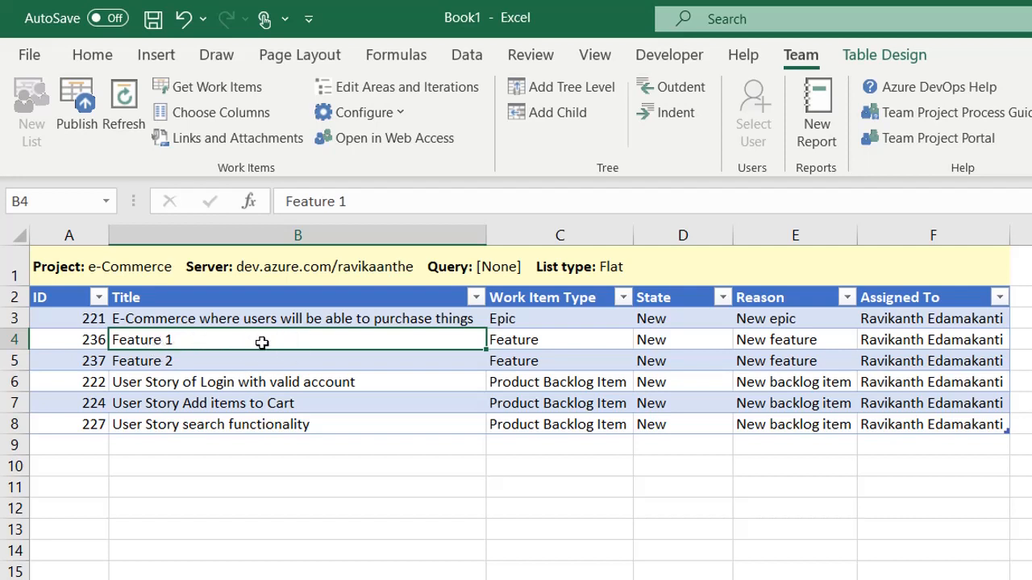
# Step: Indent Feature 1, converting the list into a Parent-Child tree list
pyautogui.click(682, 121)
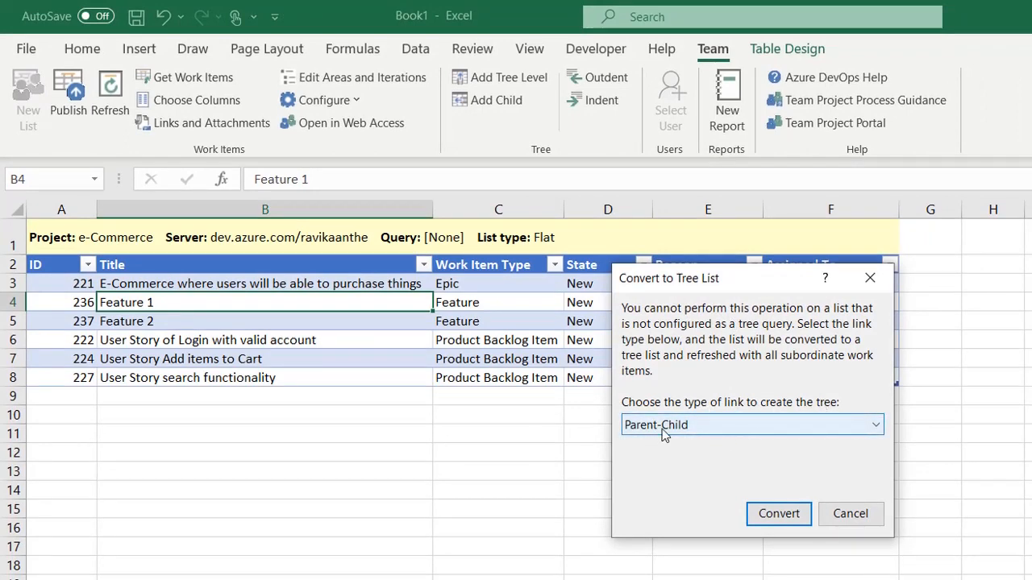
pyautogui.click(781, 516)
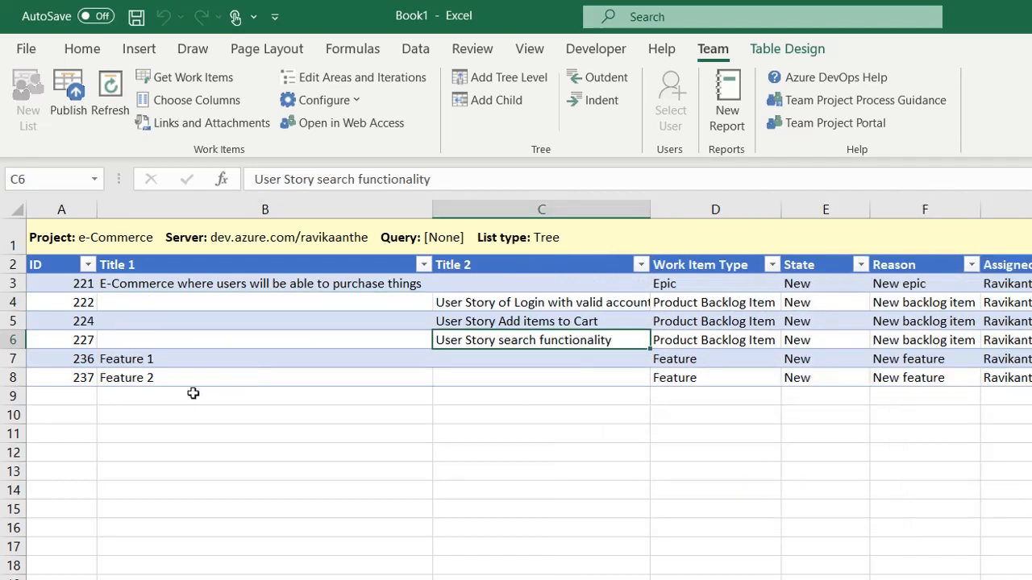
pyautogui.click(182, 383)
pyautogui.click(151, 399)
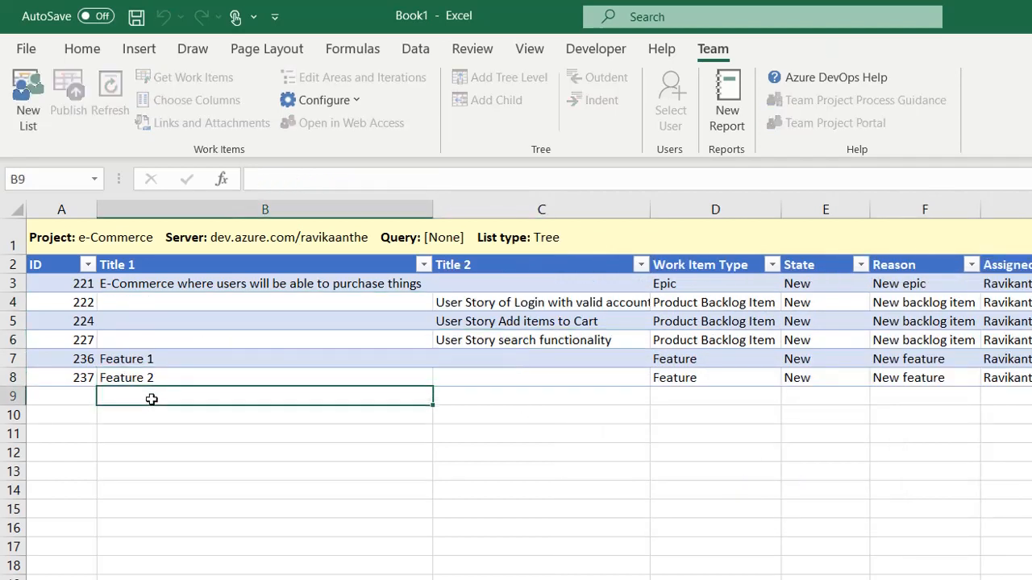
# Step: Add a 'Use Case for feature 2' row as a Product Backlog Item with the pasted assignee
pyautogui.write('Use Case')
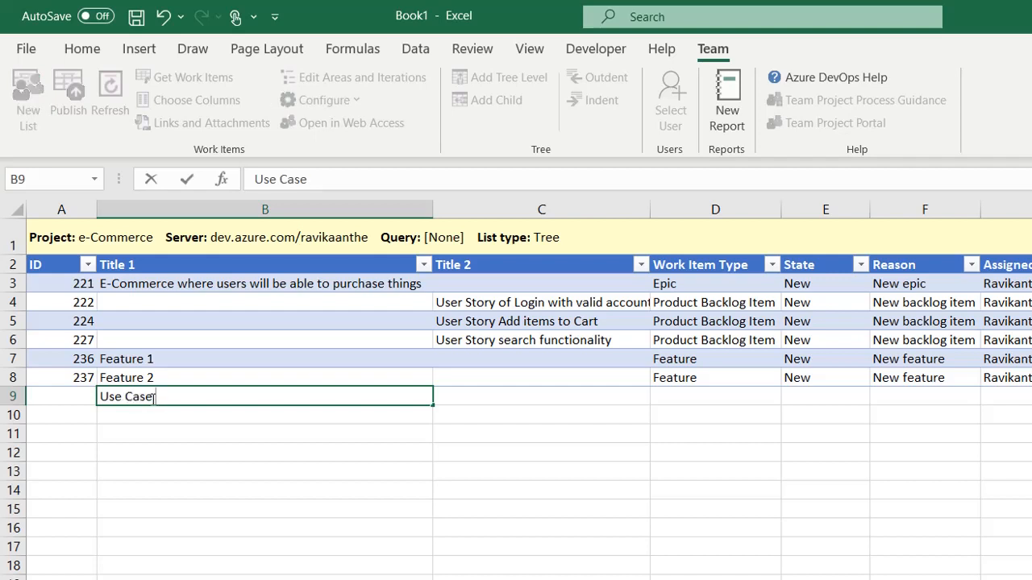
pyautogui.write(' for feat')
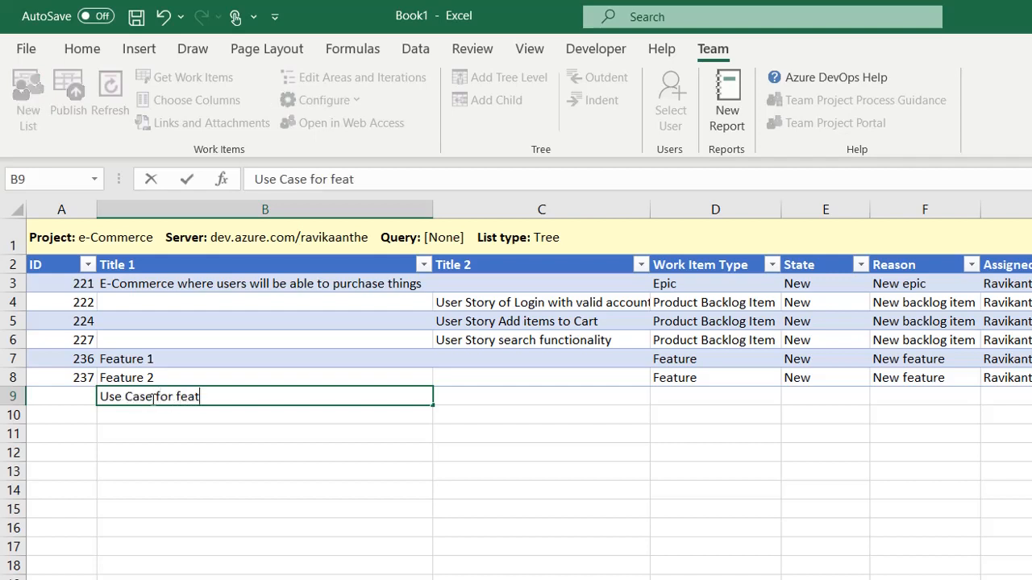
pyautogui.write('ure 2')
pyautogui.press('Tab')
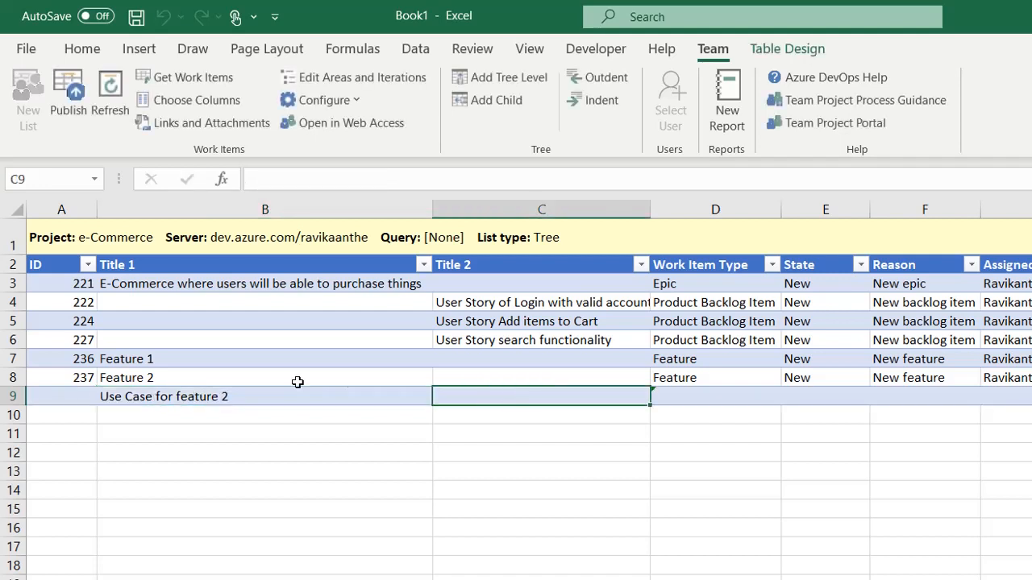
pyautogui.click(717, 398)
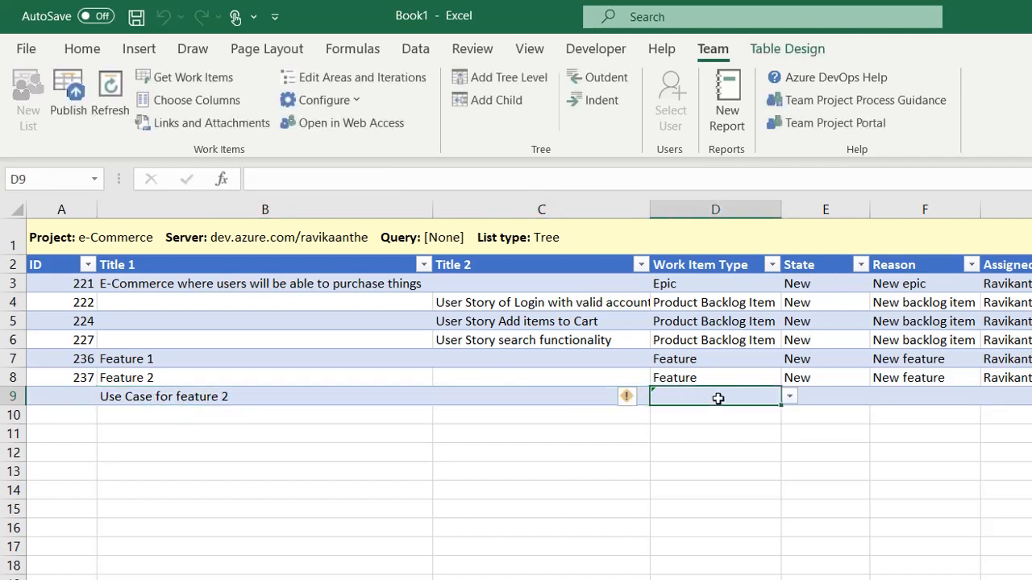
pyautogui.click(793, 397)
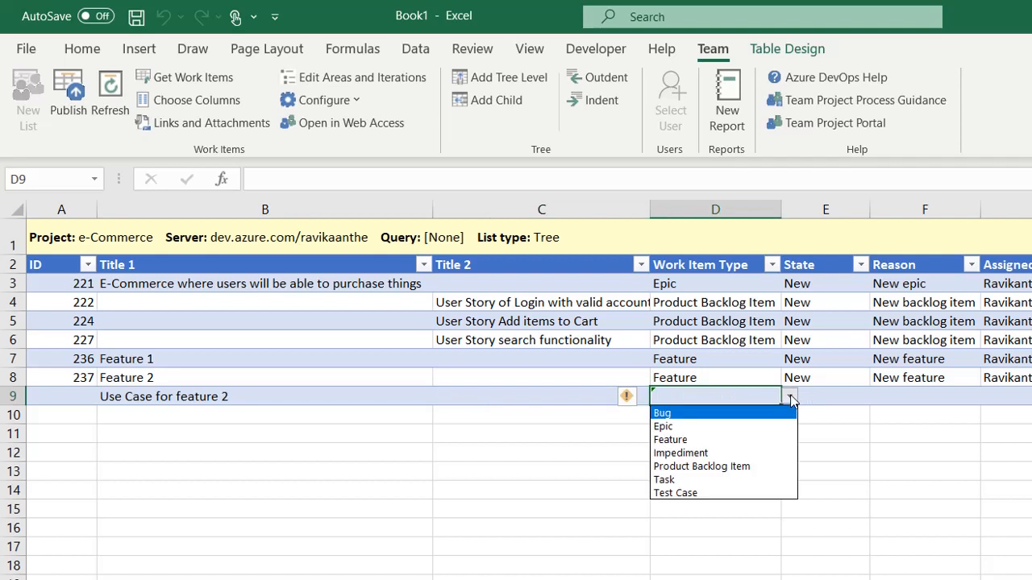
pyautogui.click(709, 467)
pyautogui.click(1022, 398)
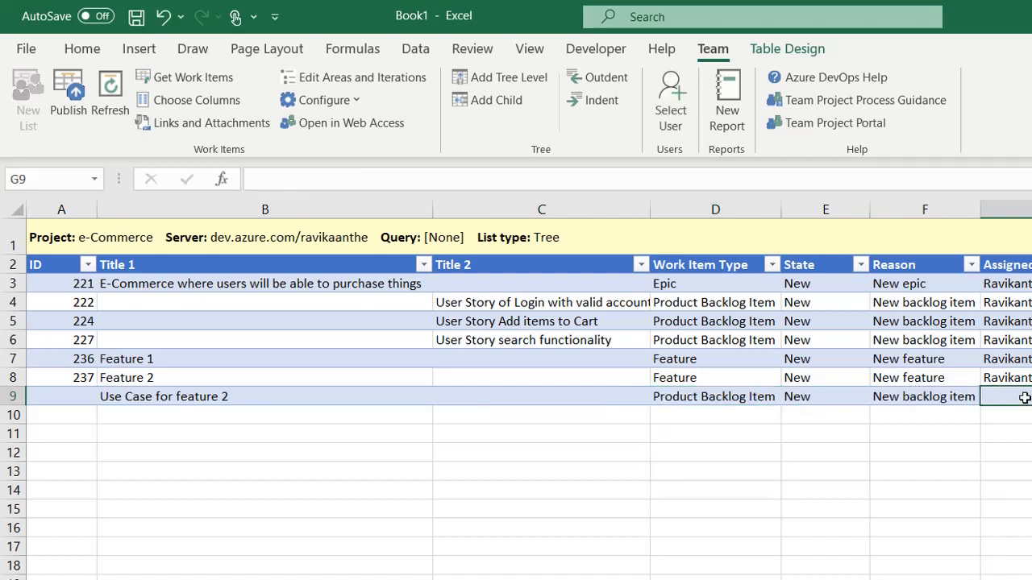
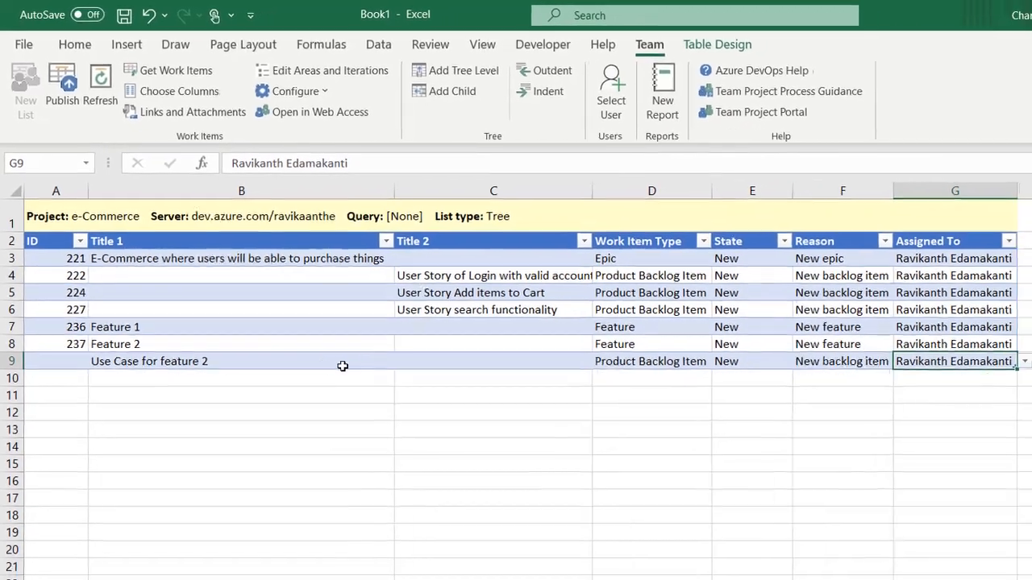
pyautogui.click(371, 396)
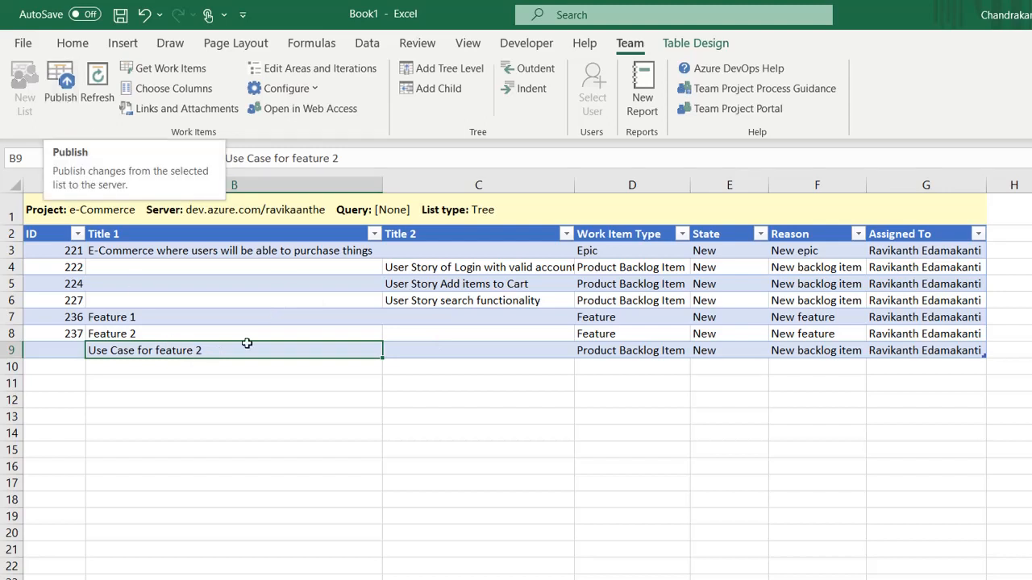
# Step: Indent Use Case for feature 2 into the Title 2 column beneath Feature 2
pyautogui.click(527, 91)
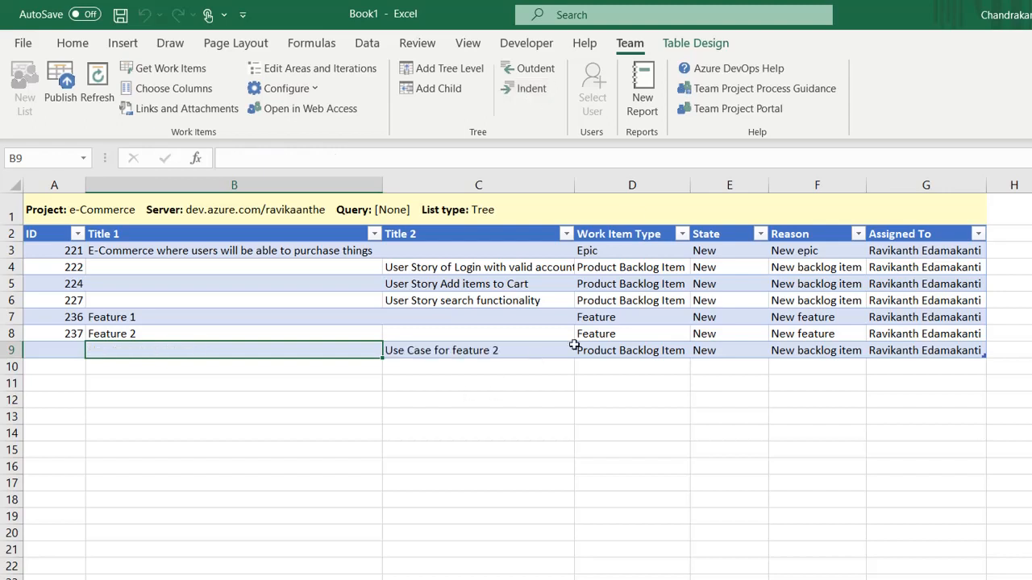
pyautogui.click(506, 346)
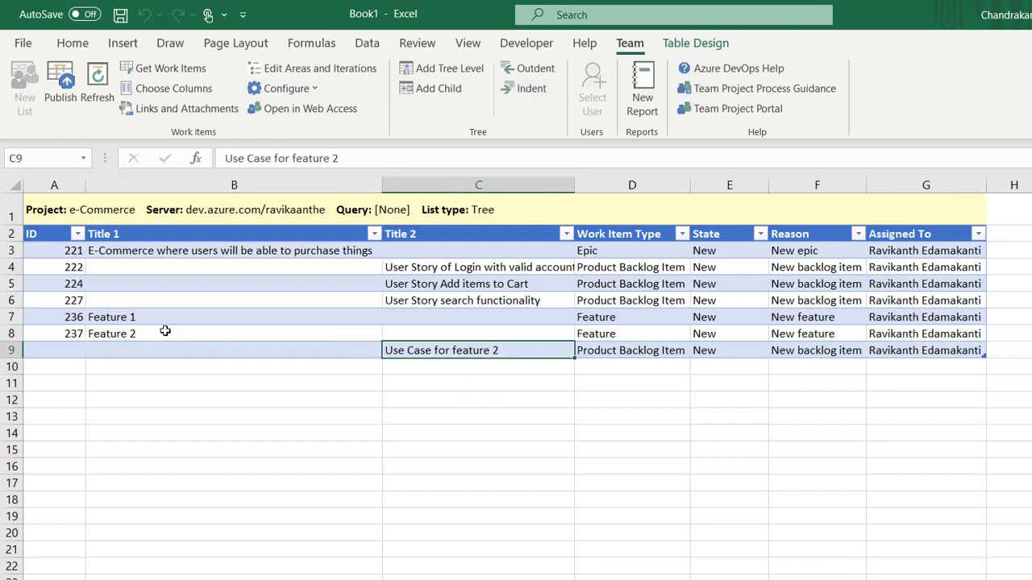
pyautogui.click(268, 332)
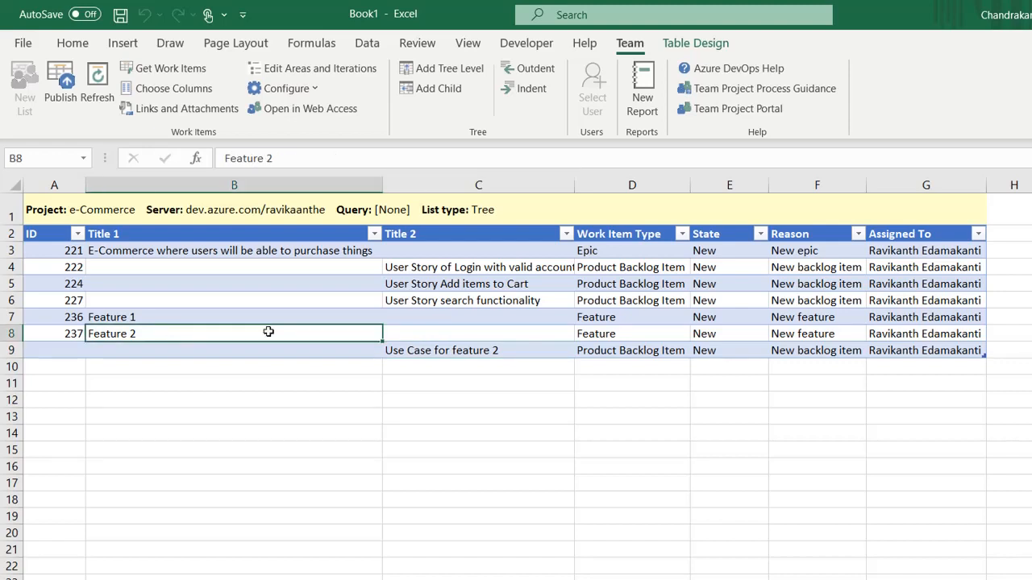
pyautogui.click(461, 347)
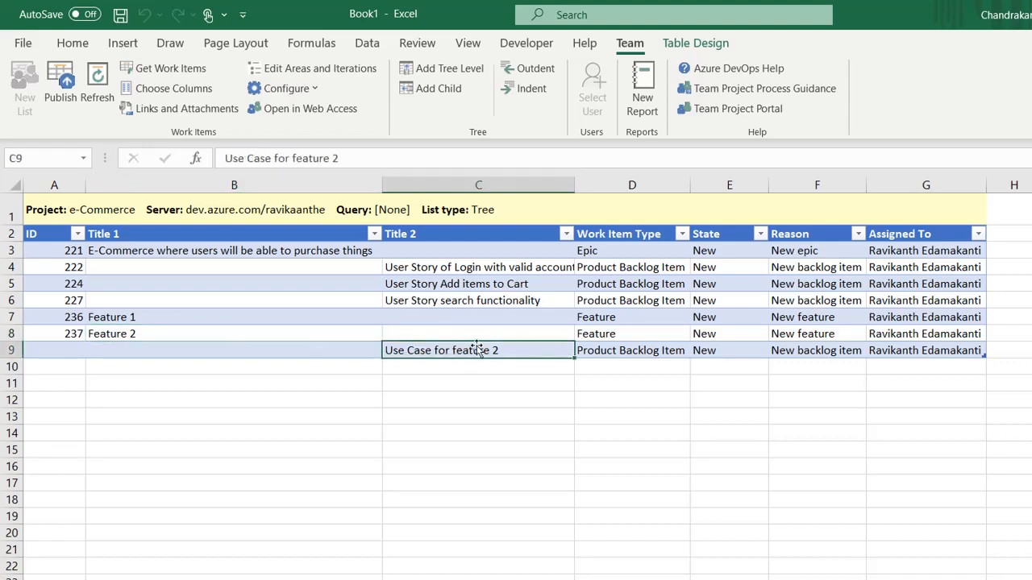
pyautogui.click(197, 332)
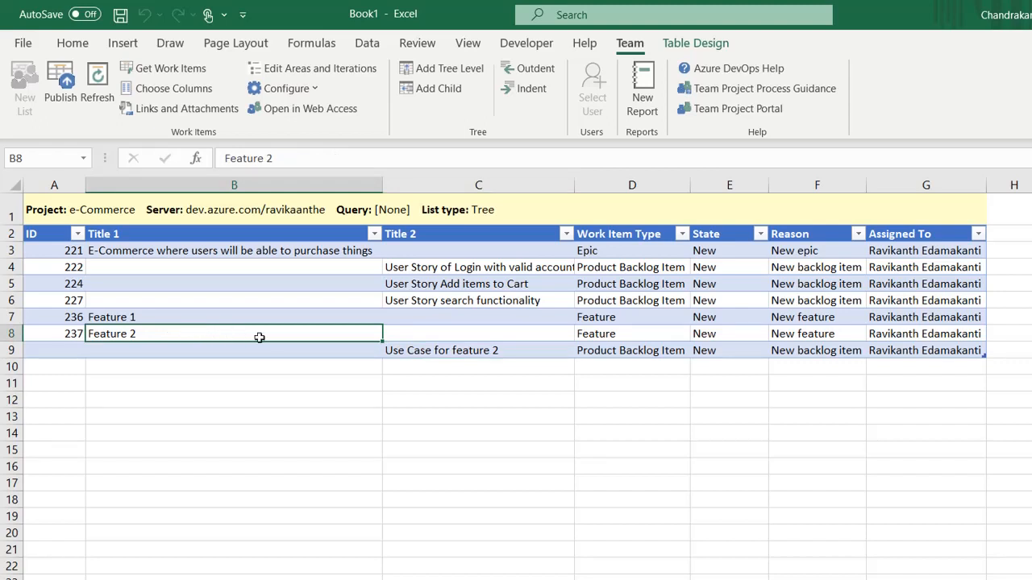
pyautogui.click(470, 351)
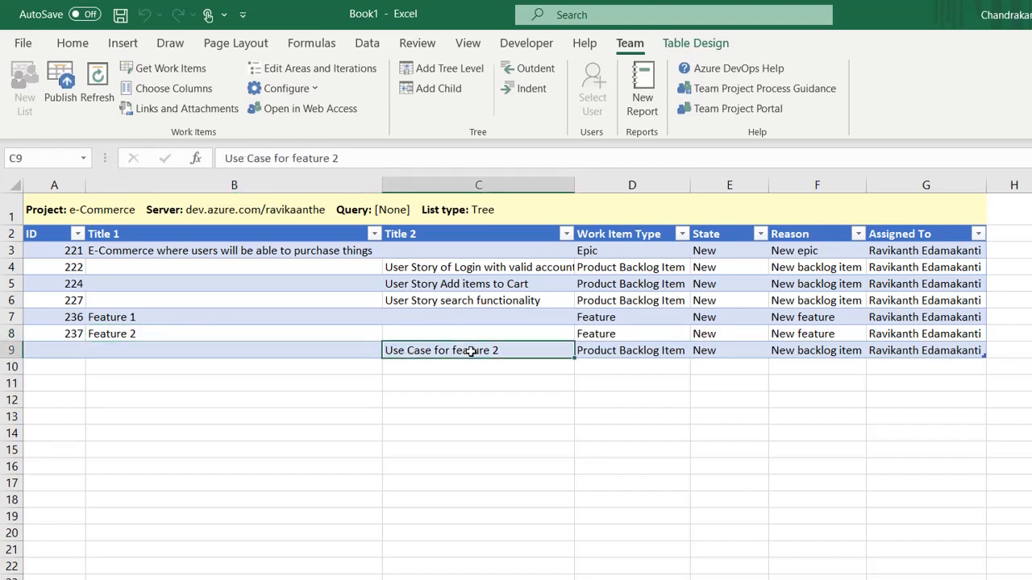
# Step: Review the epic's title and read-only type, then the login and search user stories
pyautogui.click(212, 249)
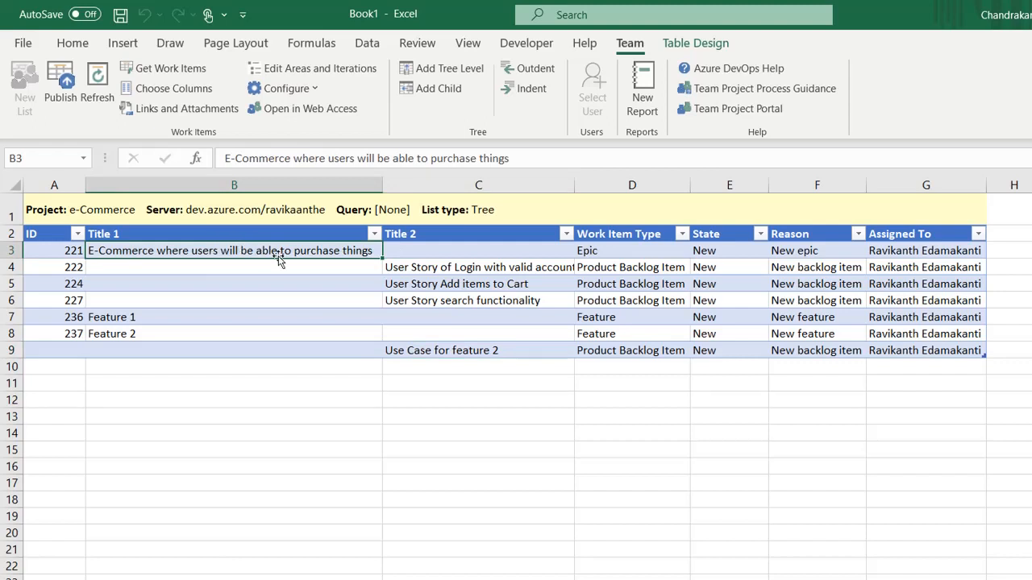
pyautogui.click(589, 251)
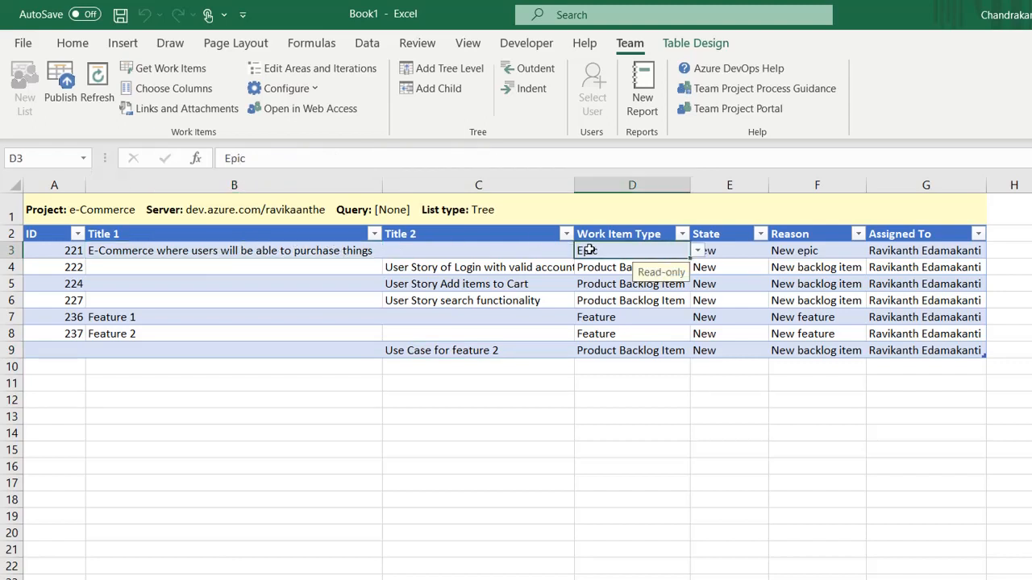
pyautogui.click(457, 272)
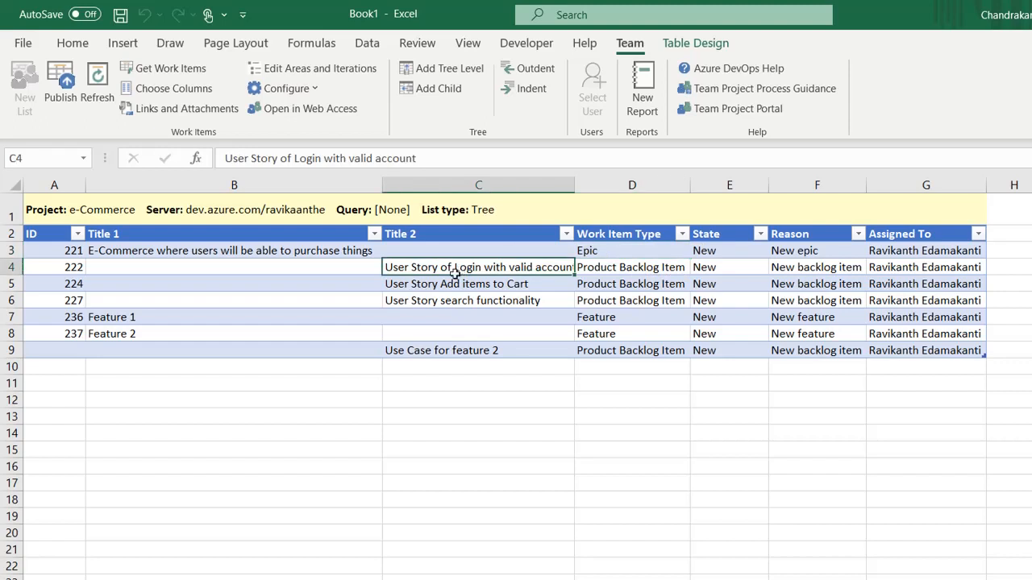
pyautogui.click(450, 283)
pyautogui.click(431, 304)
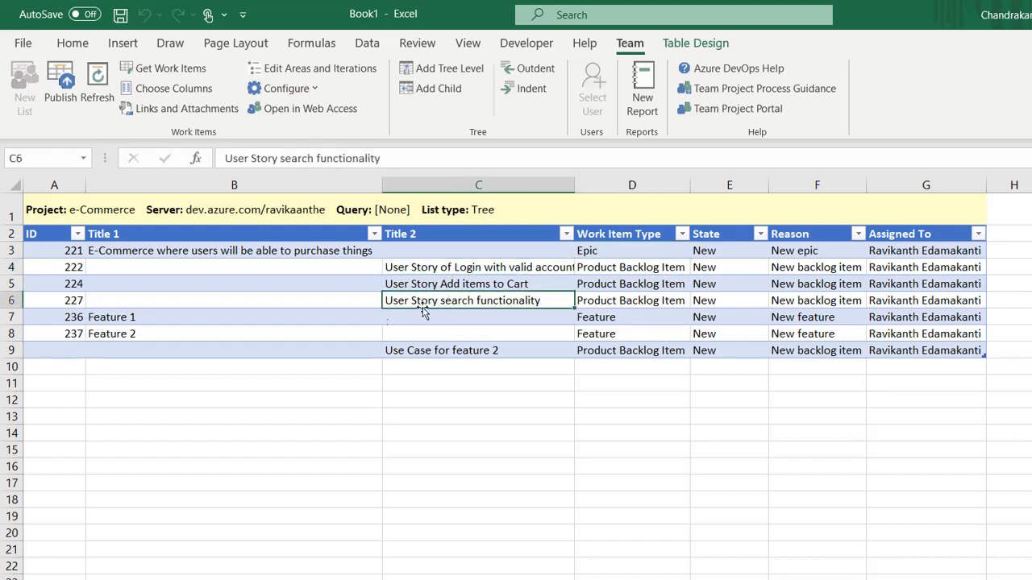
# Step: Compare the child Use Case row with its parent Feature 2, then return to the epic title
pyautogui.click(148, 332)
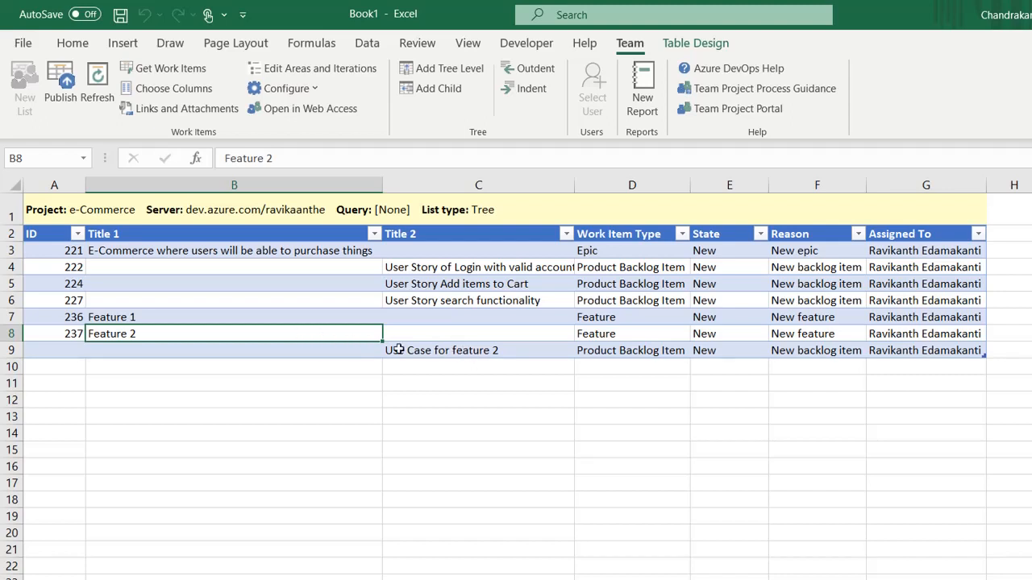
pyautogui.click(444, 350)
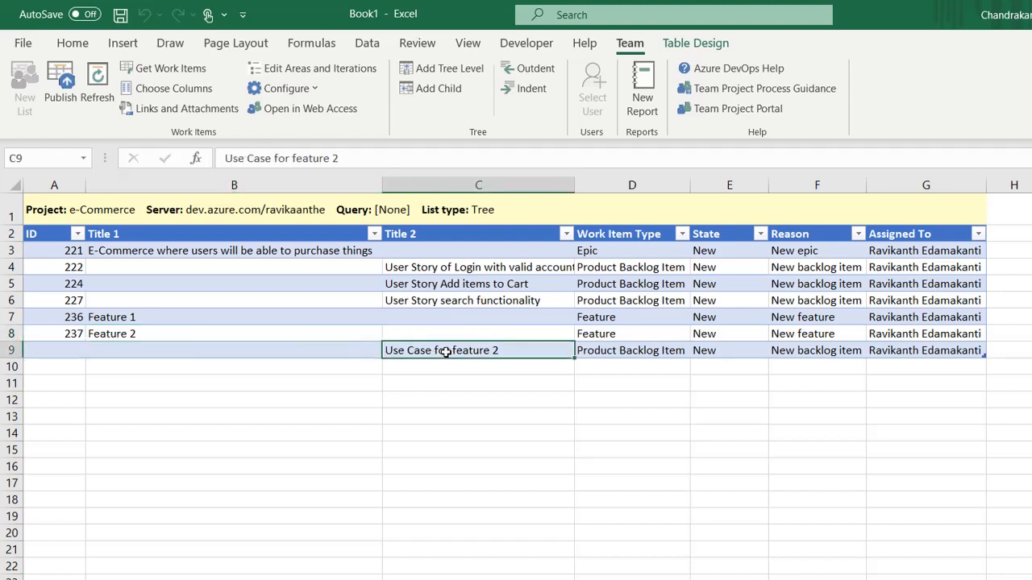
pyautogui.click(247, 334)
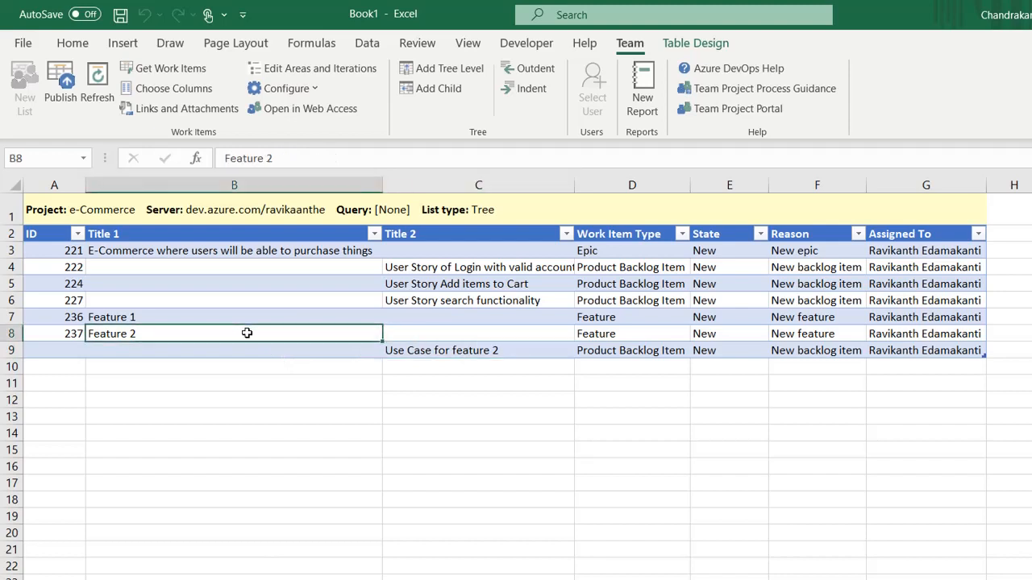
pyautogui.click(473, 350)
pyautogui.click(277, 331)
pyautogui.click(321, 249)
pyautogui.press('Right')
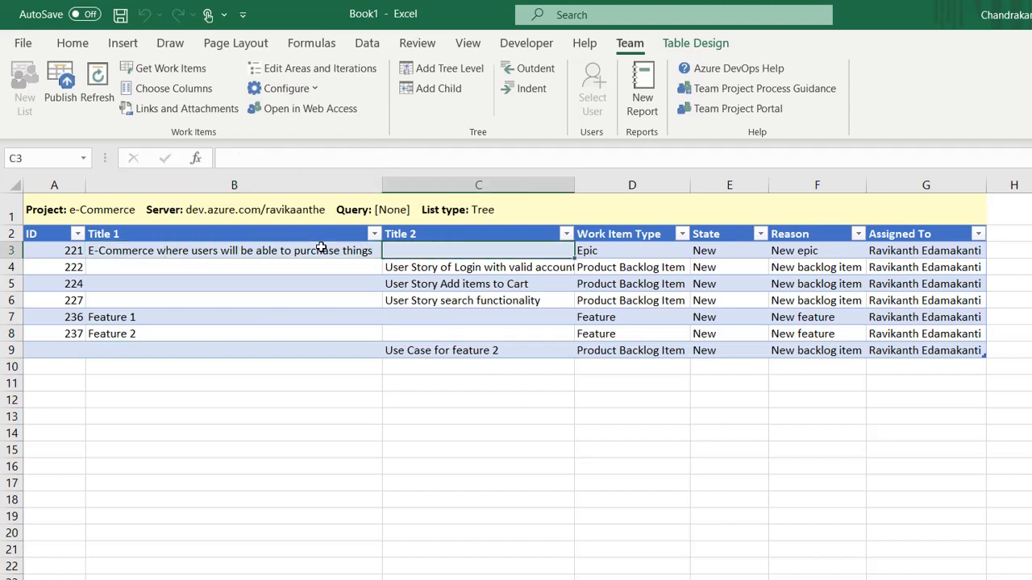
pyautogui.press('Down')
pyautogui.click(321, 249)
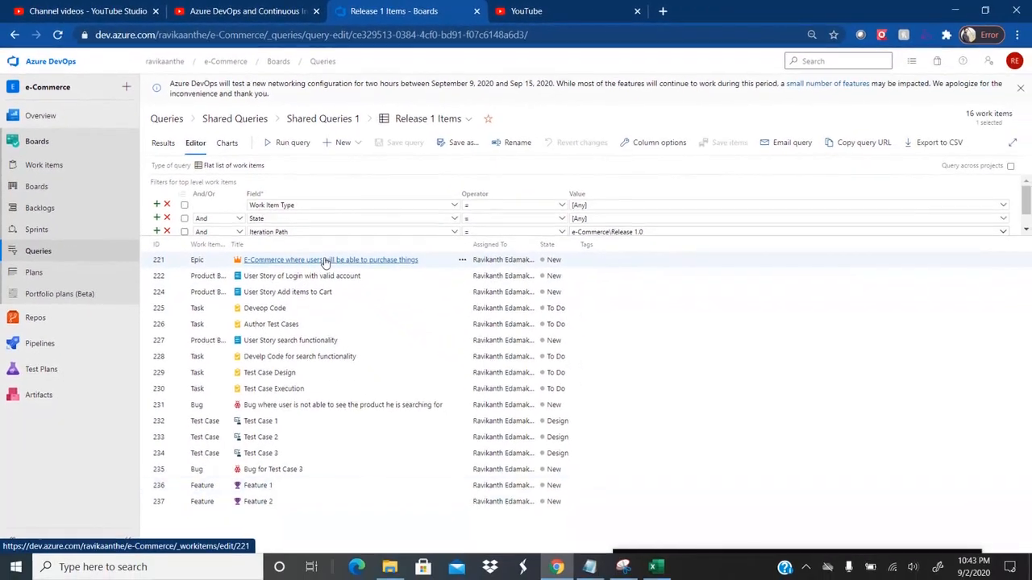
# Step: View Epic 221's details in Azure DevOps, return to the query, then switch back to Excel
pyautogui.click(353, 284)
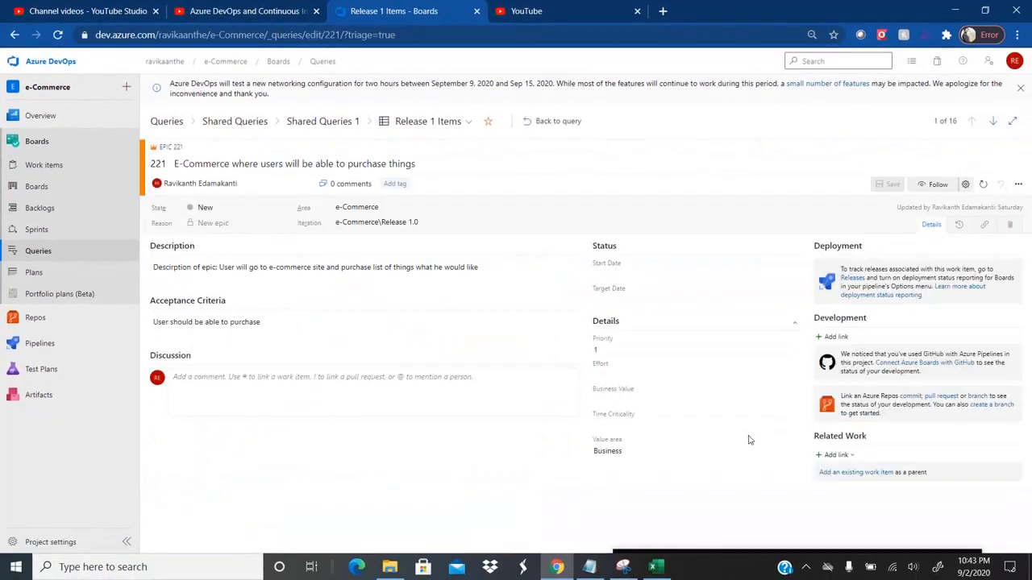
pyautogui.click(551, 130)
pyautogui.hotkey('alt', 'Tab')
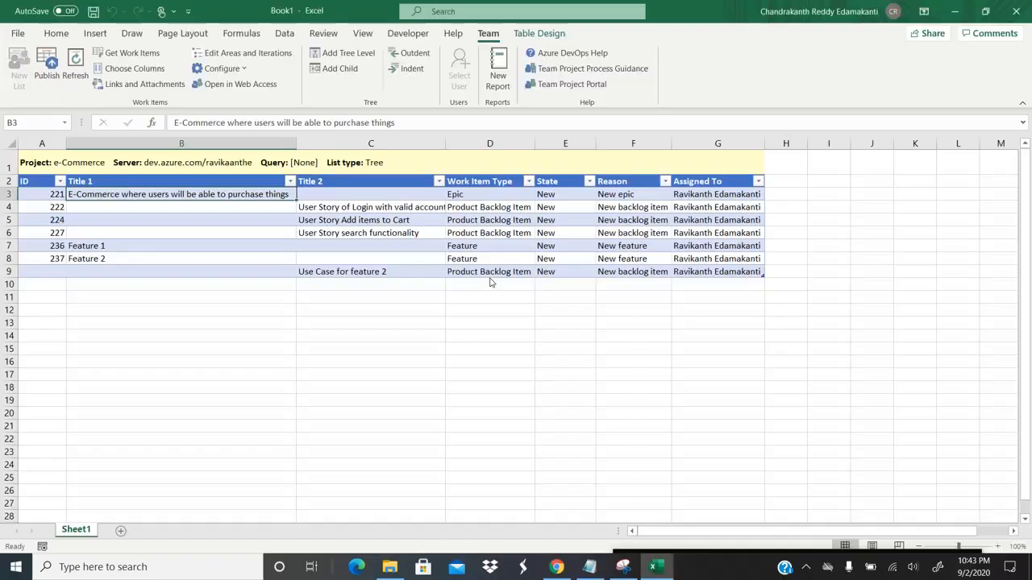
# Step: Publish the Use Case for feature 2 row so it gets ID 242, then view Epic 221 in Chrome
pyautogui.click(53, 86)
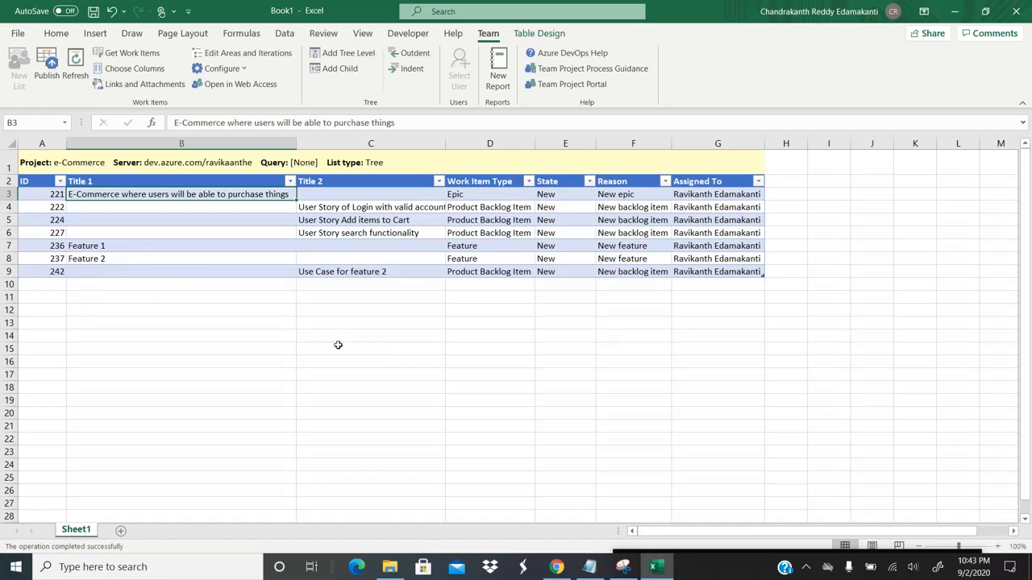
pyautogui.hotkey('alt', 'Tab')
pyautogui.click(326, 266)
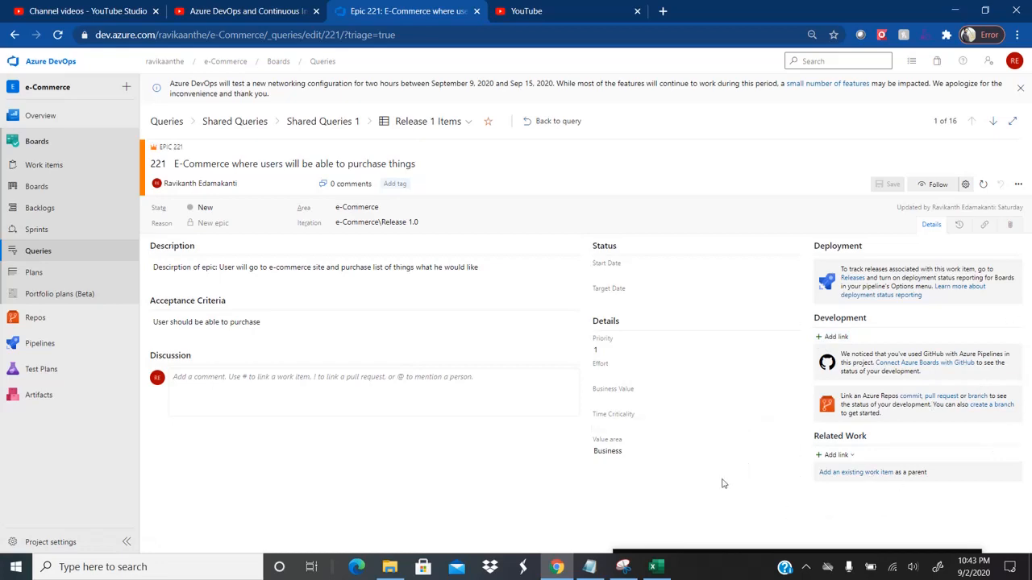
# Step: Open the Release 1 Items query from the Shared Queries 1 folder
pyautogui.hotkey('alt', 'Tab')
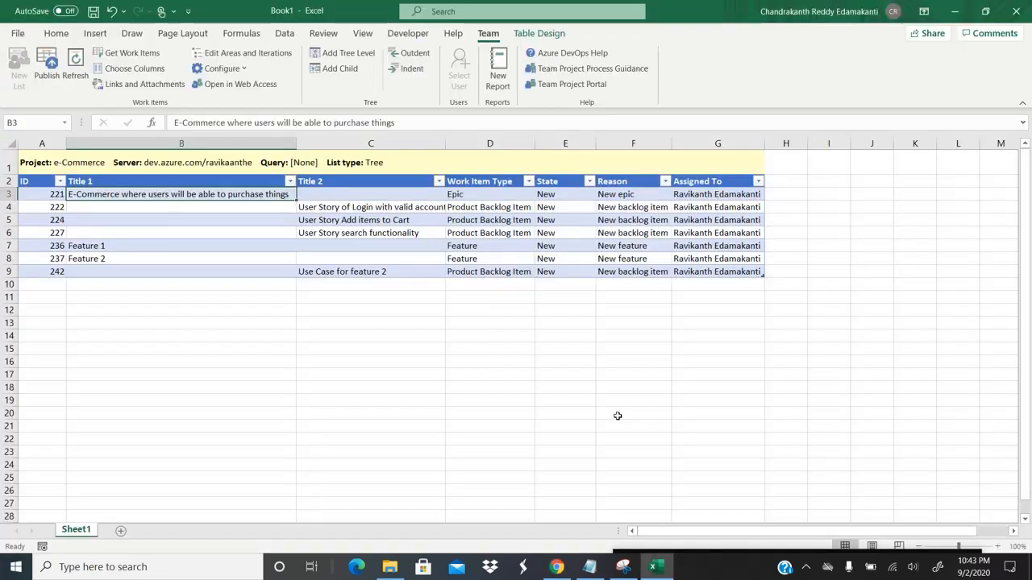
pyautogui.click(279, 208)
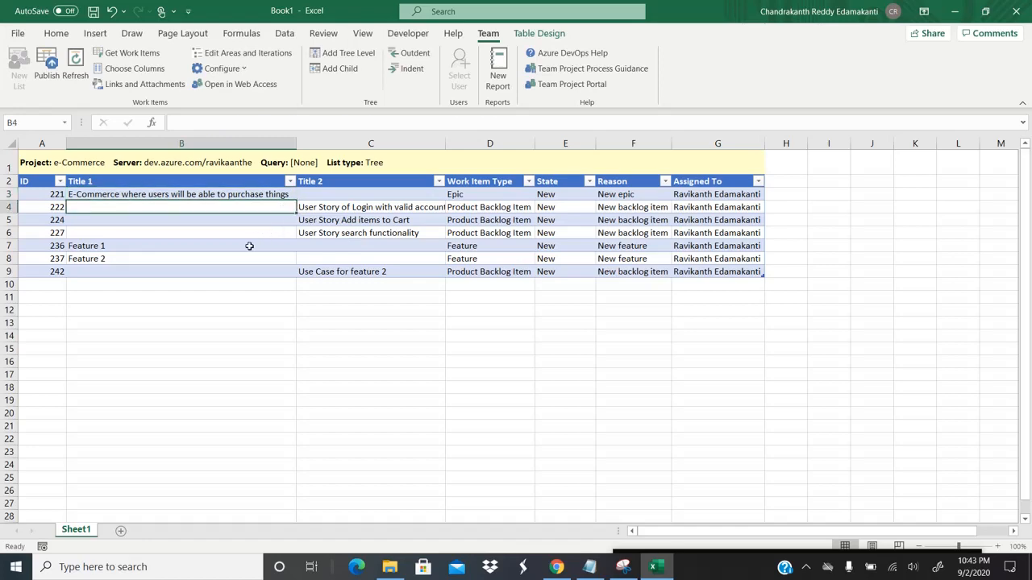
pyautogui.hotkey('alt', 'Tab')
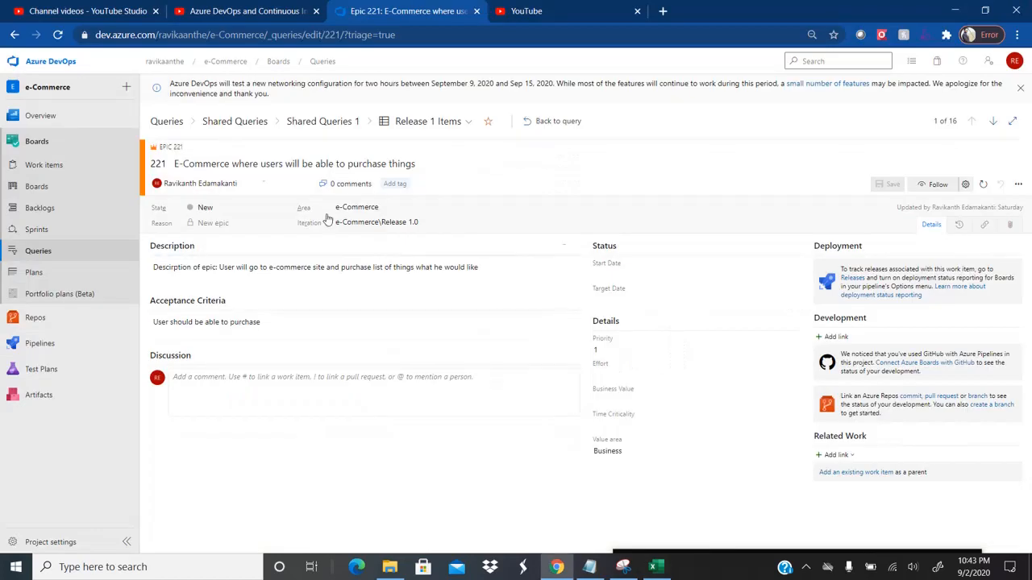
pyautogui.click(304, 123)
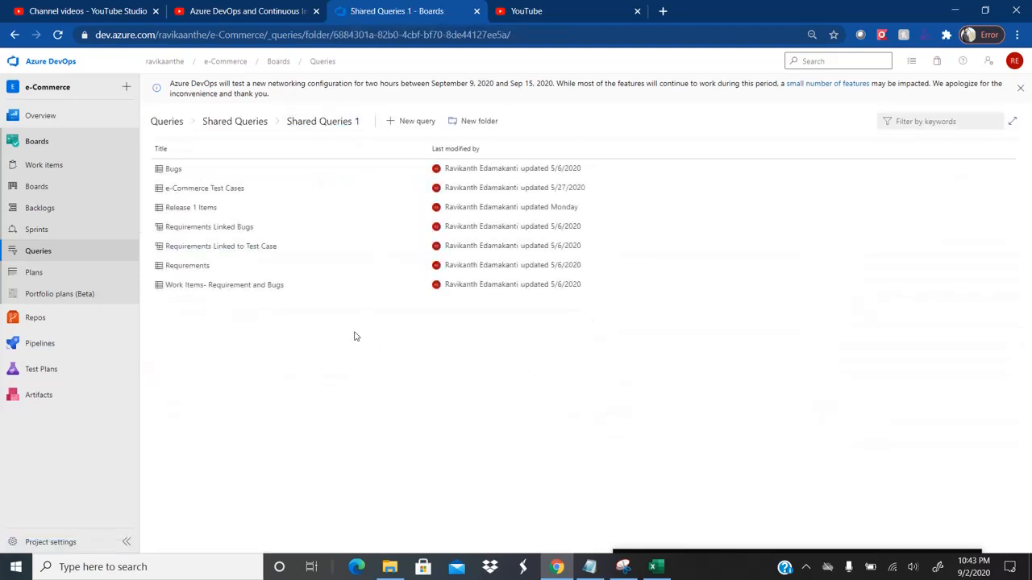
pyautogui.click(196, 211)
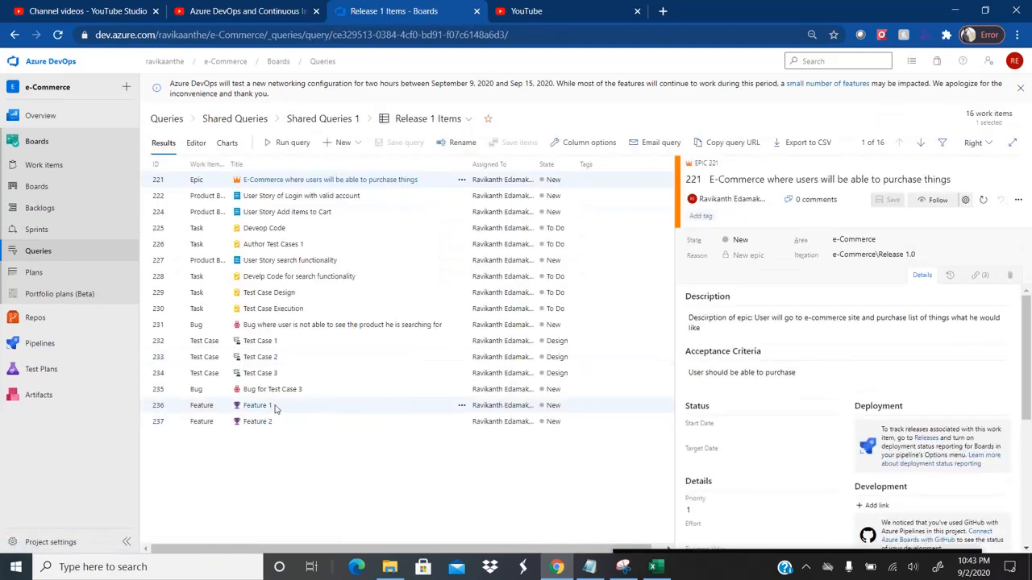
# Step: Confirm Feature 2's Related Work lists Use Case for feature 2 as a child, then return to Excel
pyautogui.click(266, 407)
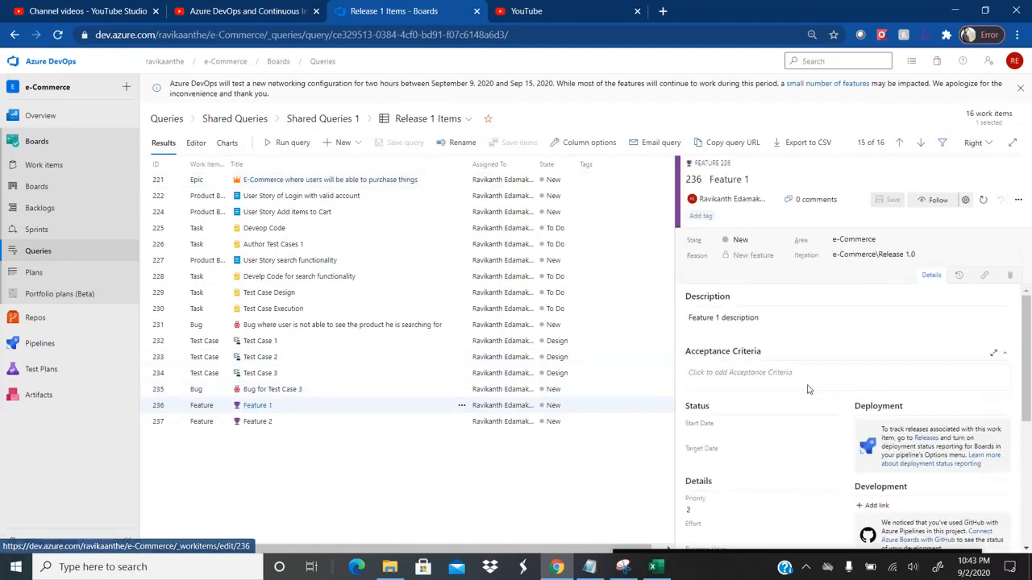
pyautogui.moveTo(1026, 331); pyautogui.dragTo(1023, 269)
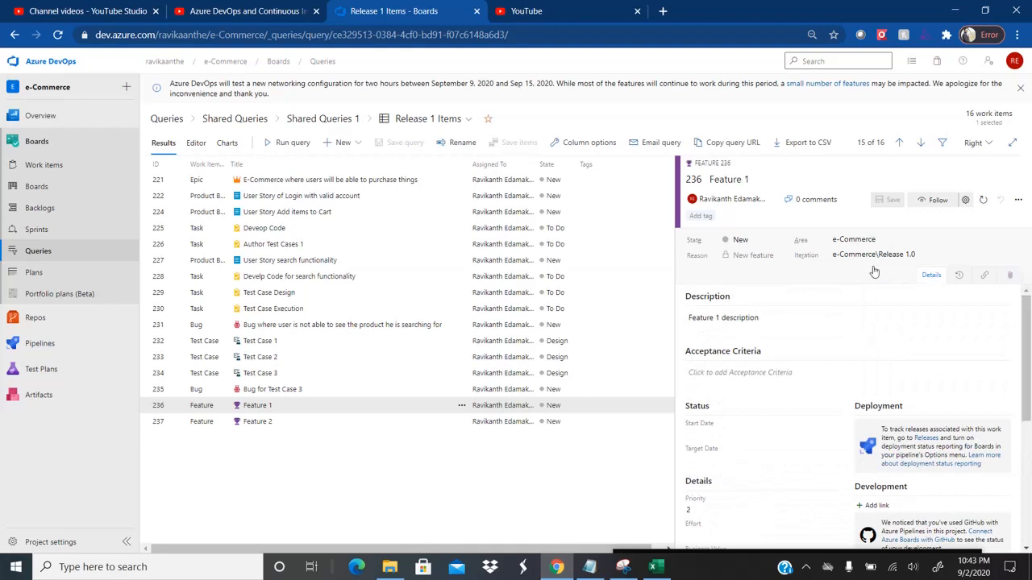
pyautogui.click(256, 428)
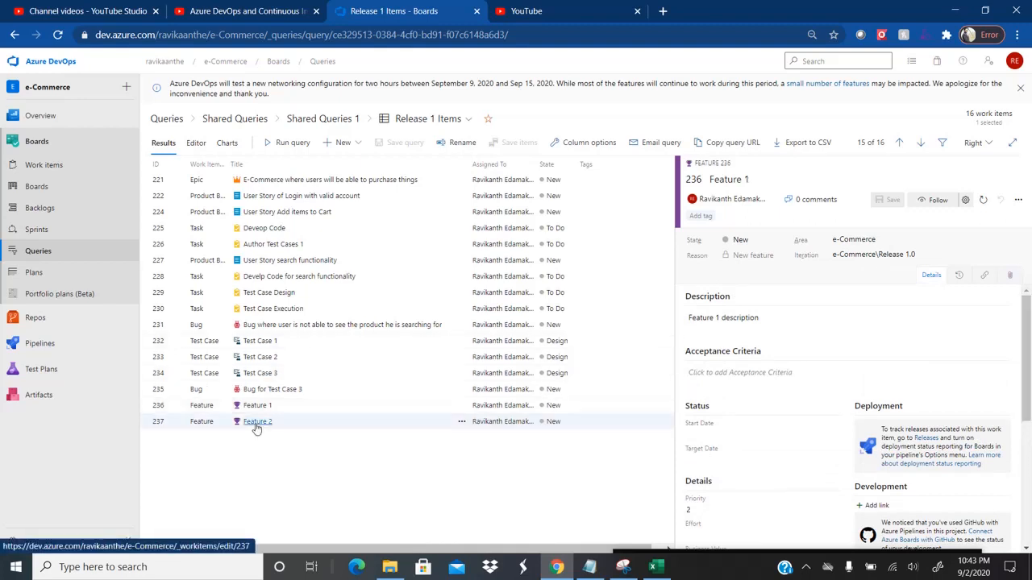
pyautogui.moveTo(1029, 355); pyautogui.dragTo(1027, 470)
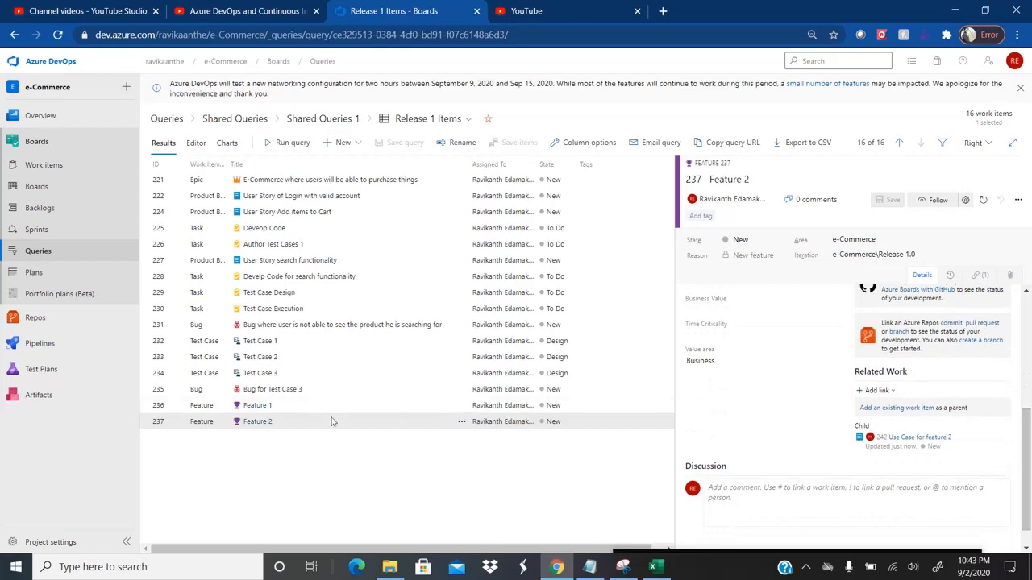
pyautogui.click(266, 410)
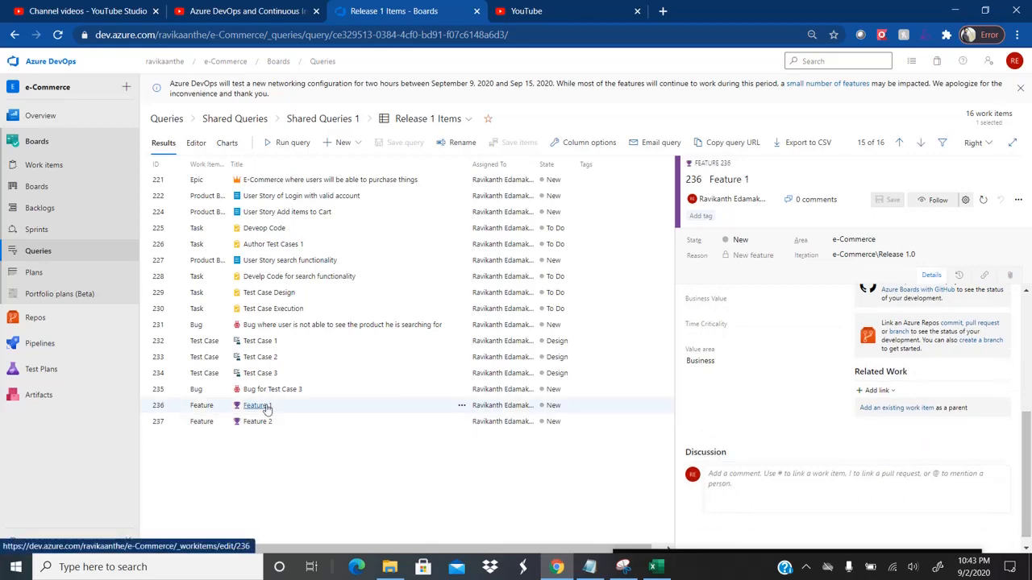
pyautogui.click(263, 427)
pyautogui.hotkey('alt', 'Tab')
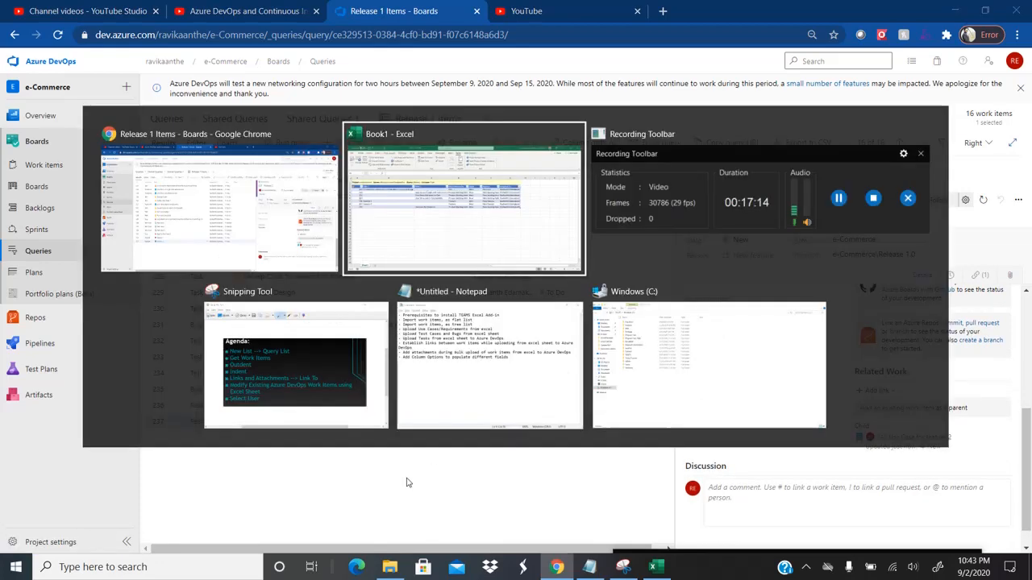
pyautogui.click(183, 259)
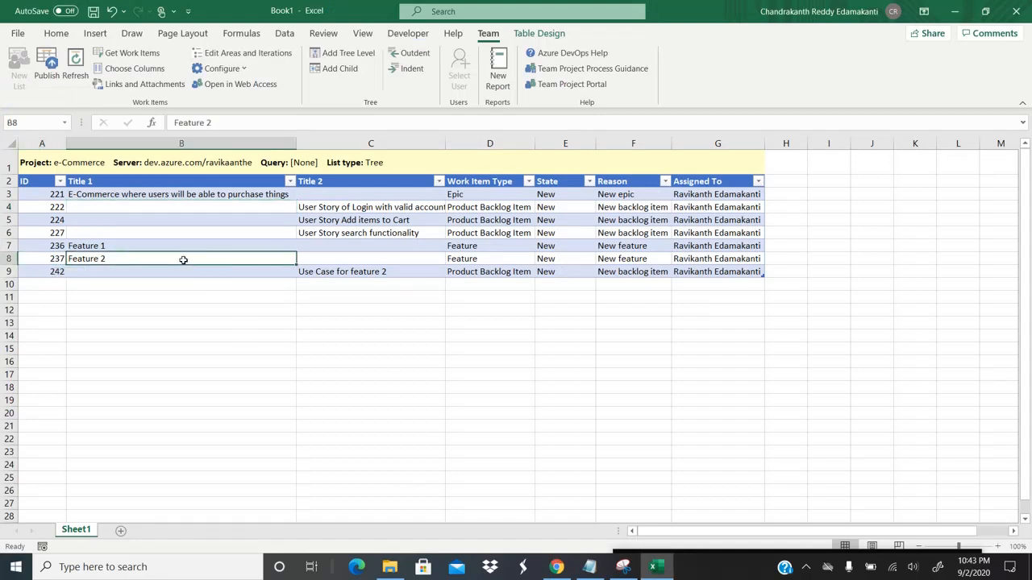
pyautogui.press('Right')
pyautogui.press('Down')
pyautogui.press('Left')
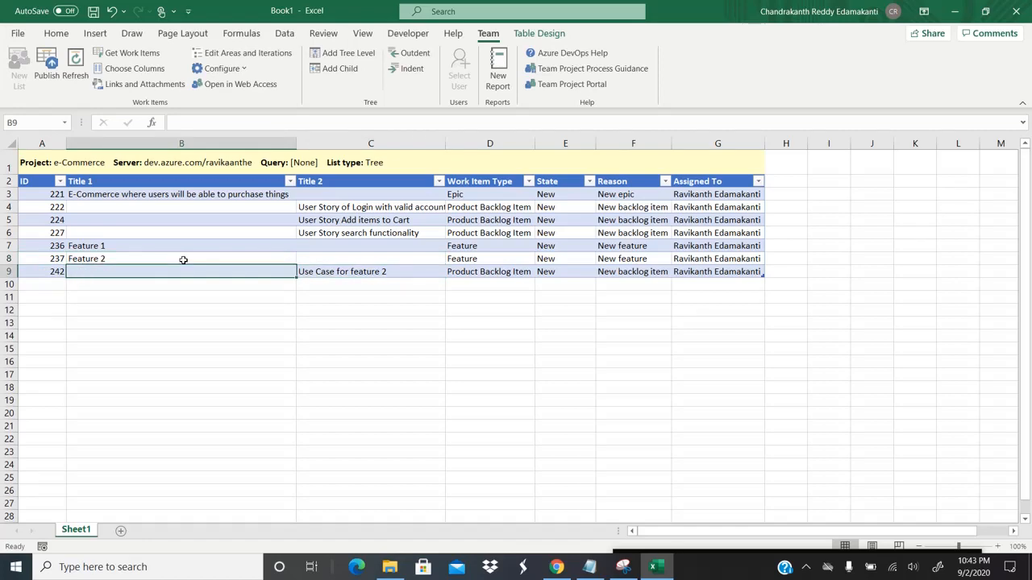
pyautogui.press('Up')
pyautogui.press('Right')
pyautogui.press('Right')
pyautogui.press('Right')
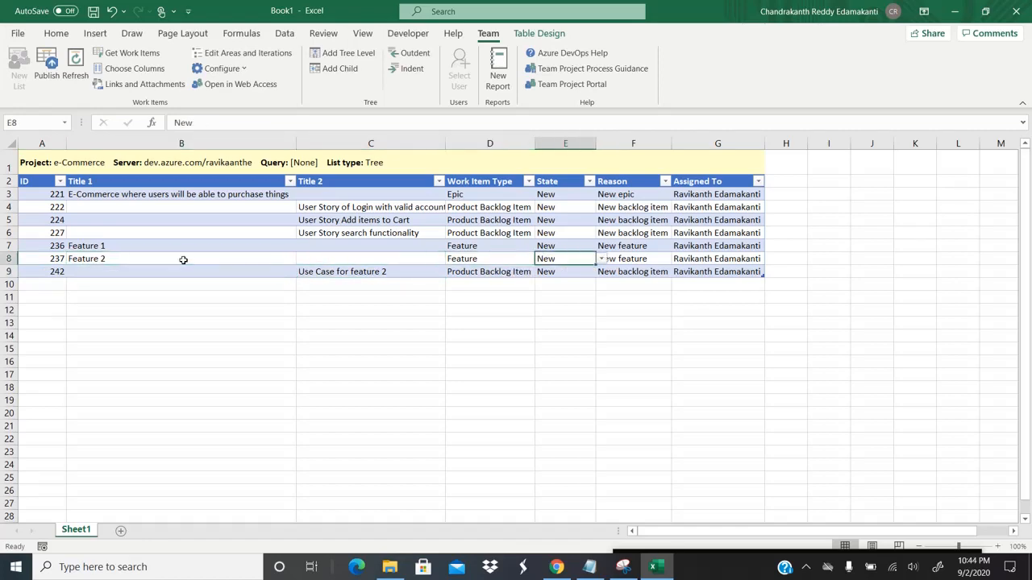
pyautogui.hotkey('alt', 'Tab')
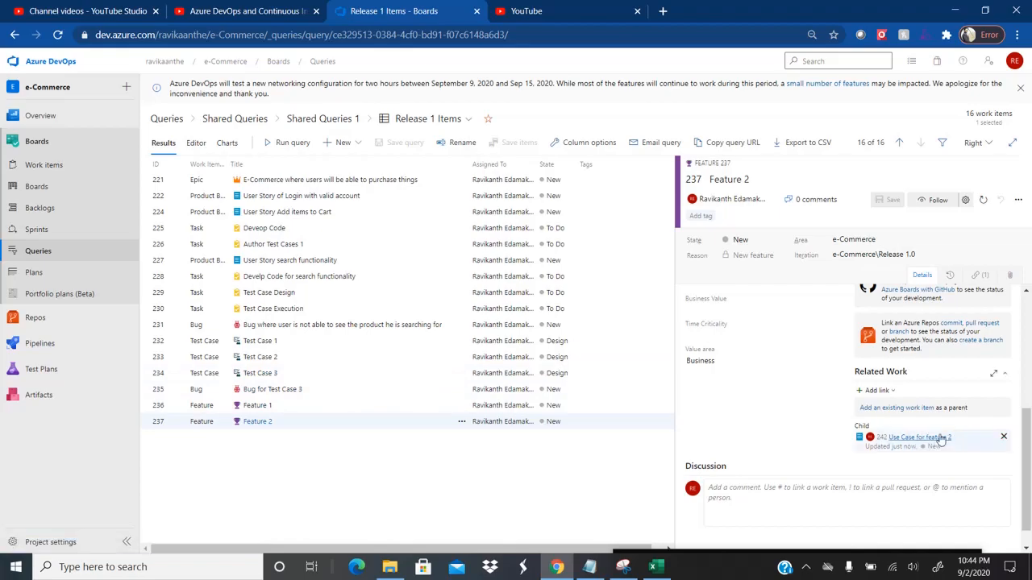
pyautogui.hotkey('alt', 'Tab')
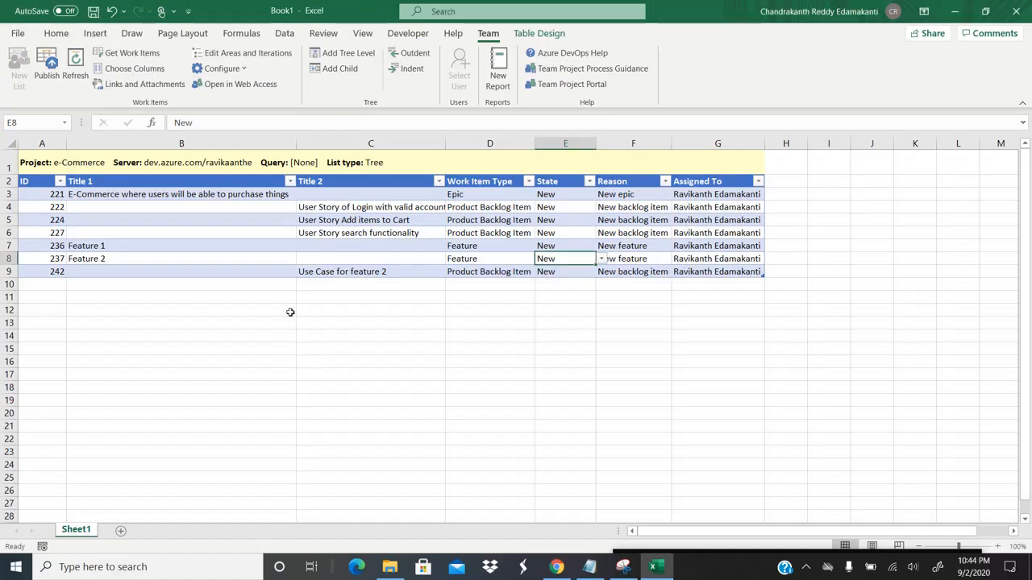
pyautogui.click(350, 284)
pyautogui.press('Right')
pyautogui.press('Left')
pyautogui.press('Left')
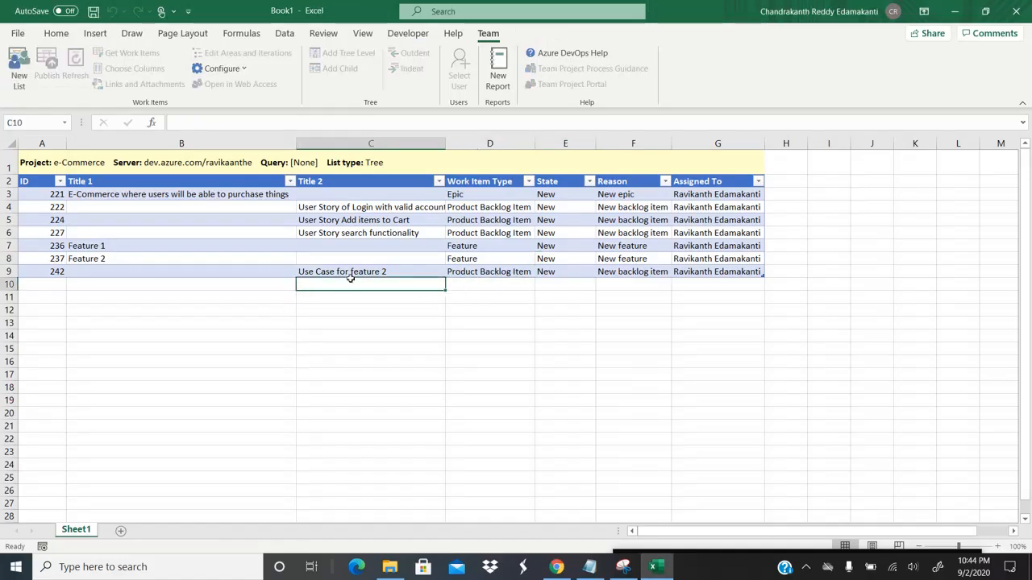
pyautogui.press('Right')
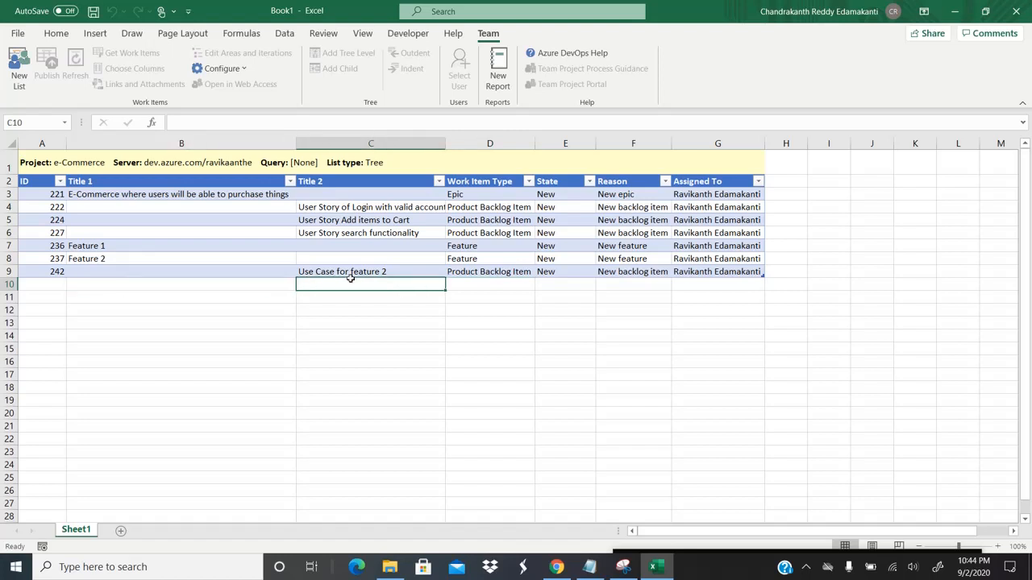
pyautogui.press('Left')
pyautogui.press('Left')
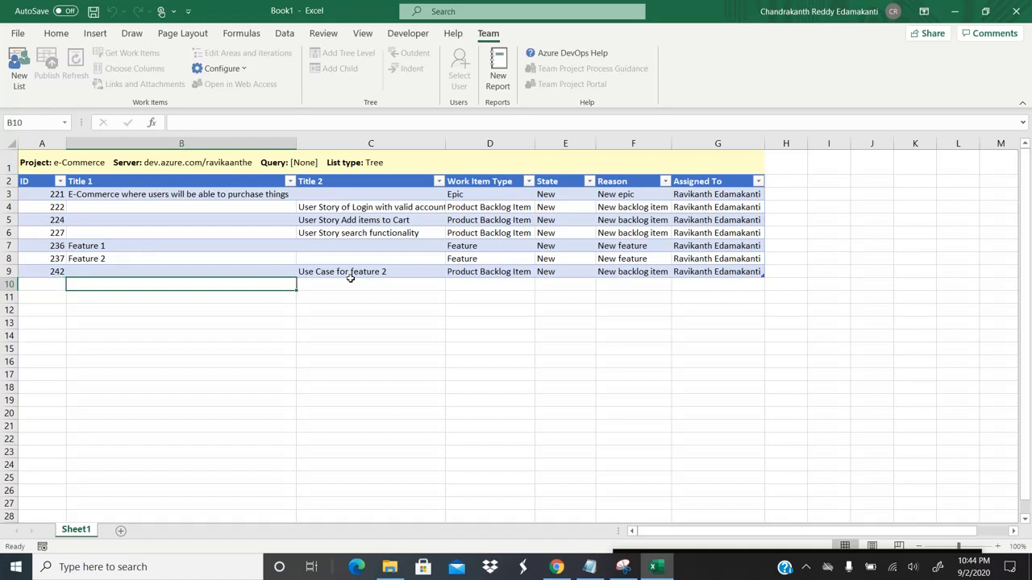
# Step: Enter 'Test Case 1' as the new title in B10
pyautogui.write('Ts')
pyautogui.write('st')
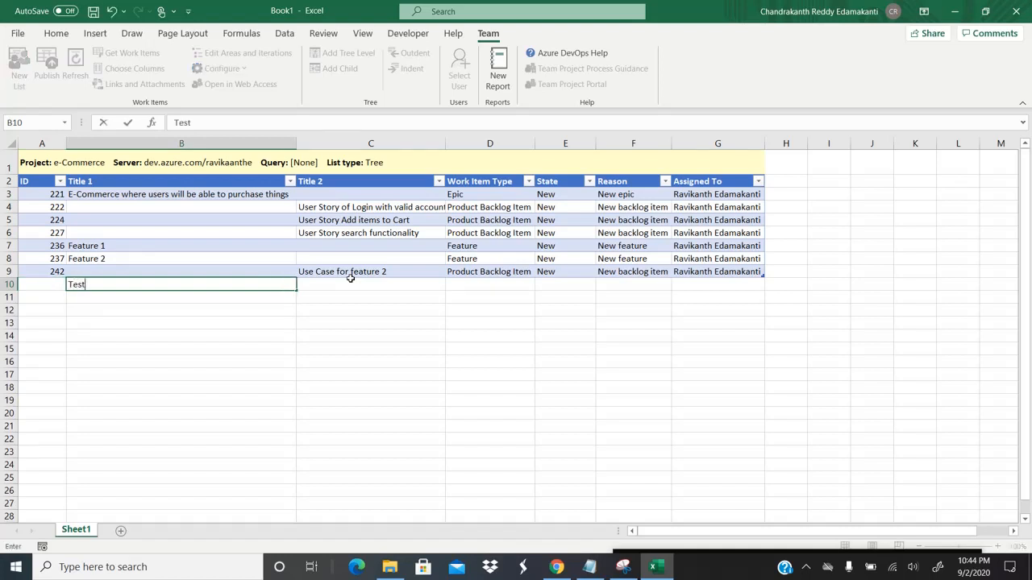
pyautogui.write(' Case 2')
pyautogui.press('Tab')
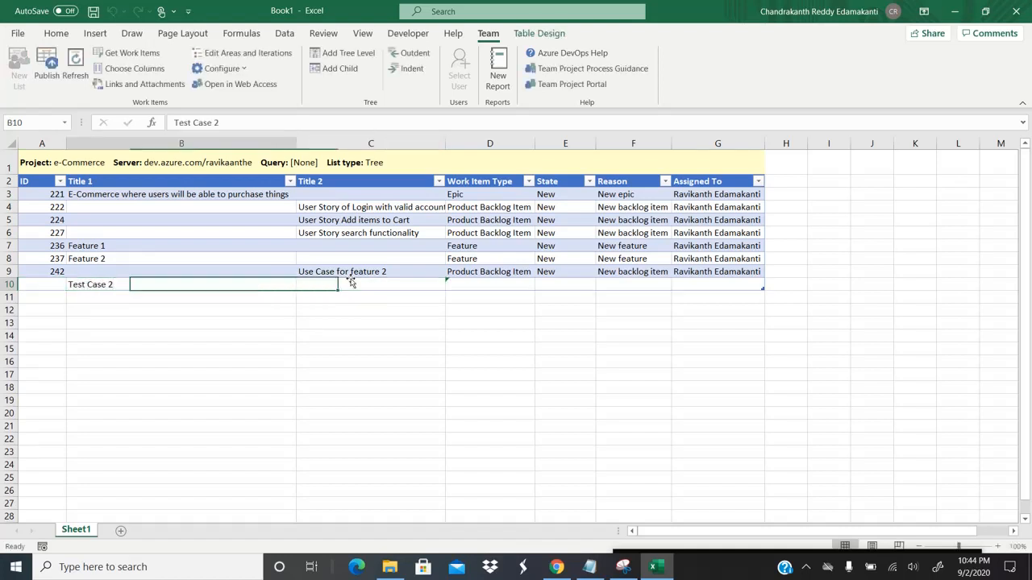
pyautogui.press('Left')
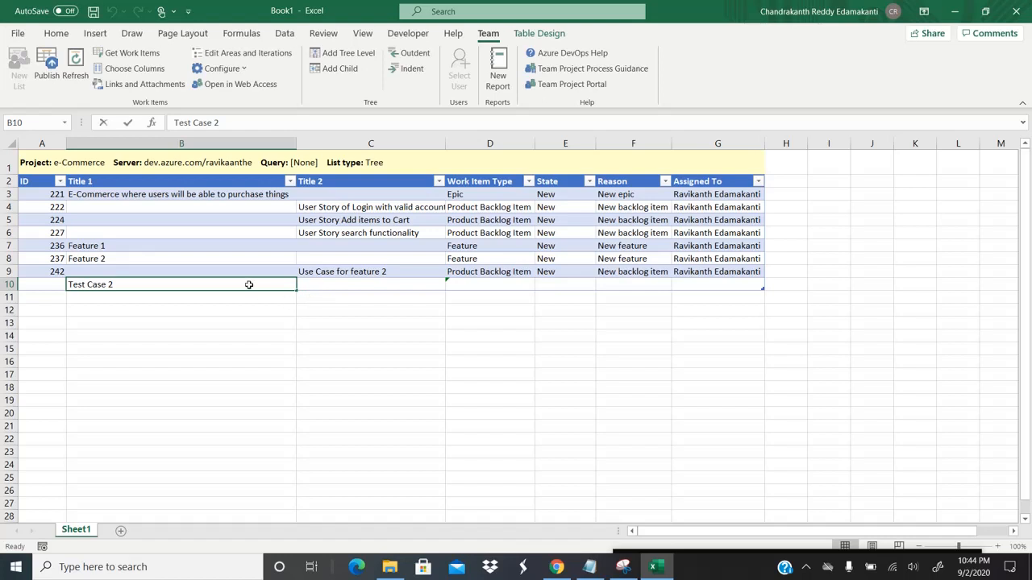
pyautogui.press('Return')
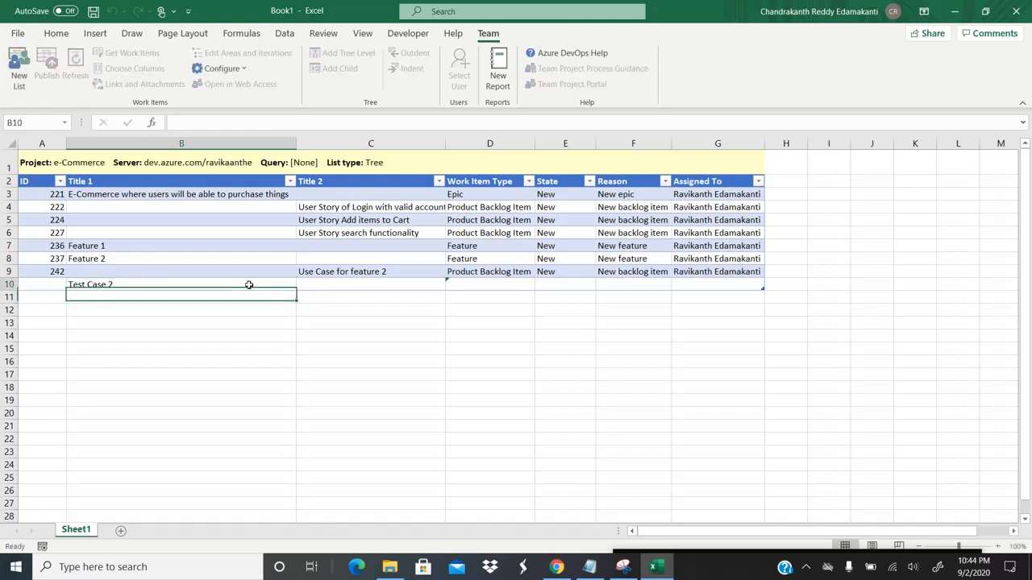
pyautogui.doubleClick(249, 284)
pyautogui.press('BackSpace')
pyautogui.write('1')
pyautogui.press('Return')
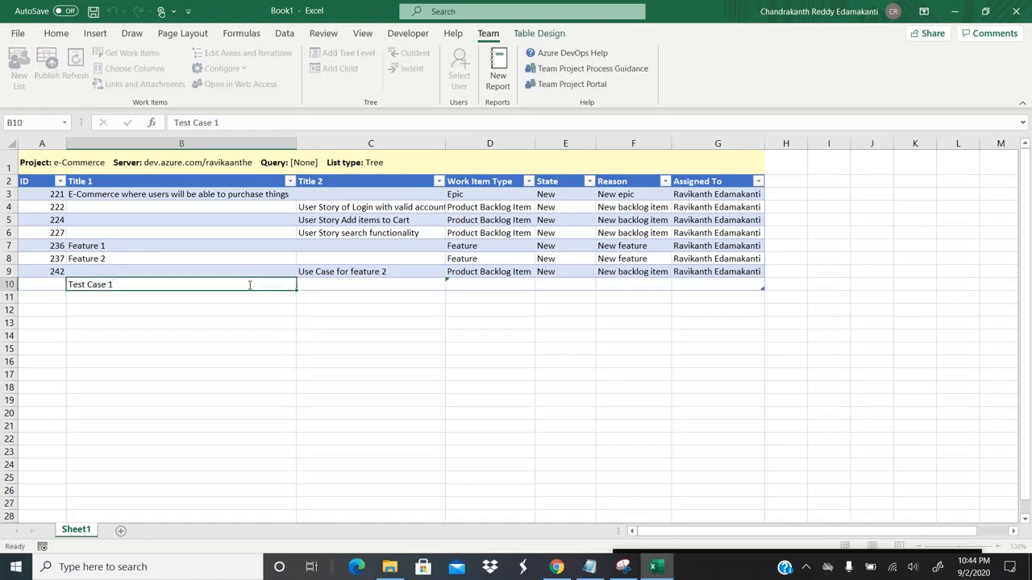
pyautogui.press('Return')
# Step: Enter 'Test Case 2' as the new title in B11
pyautogui.write('Test Case 1')
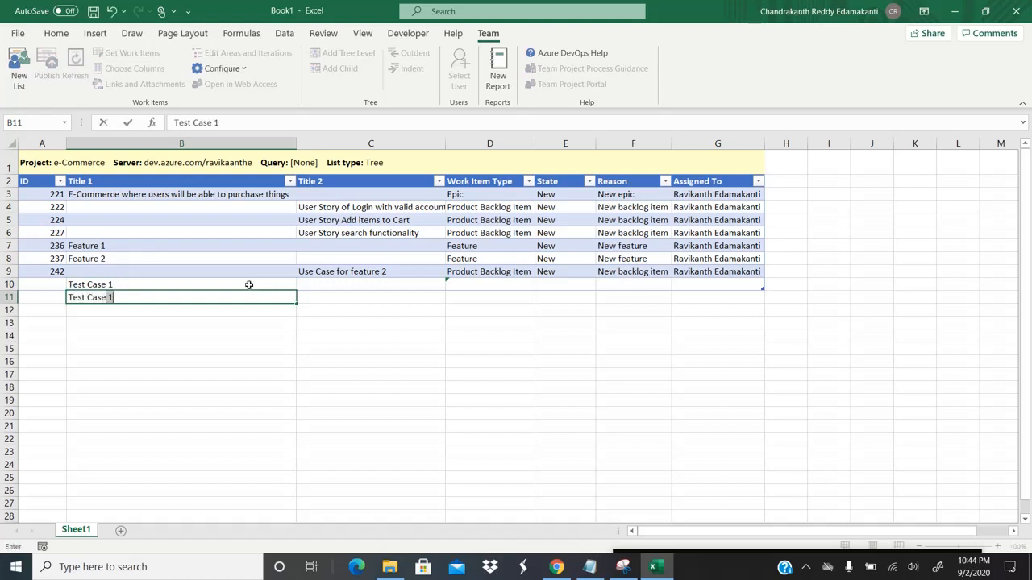
pyautogui.write('2')
pyautogui.press('Tab')
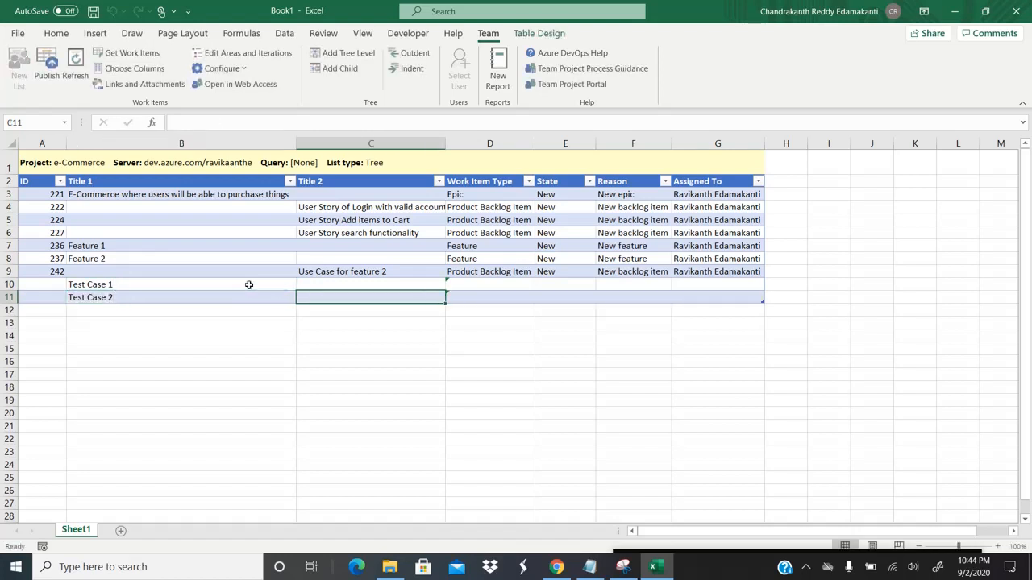
pyautogui.press('Up')
pyautogui.press('Left')
pyautogui.press('Right')
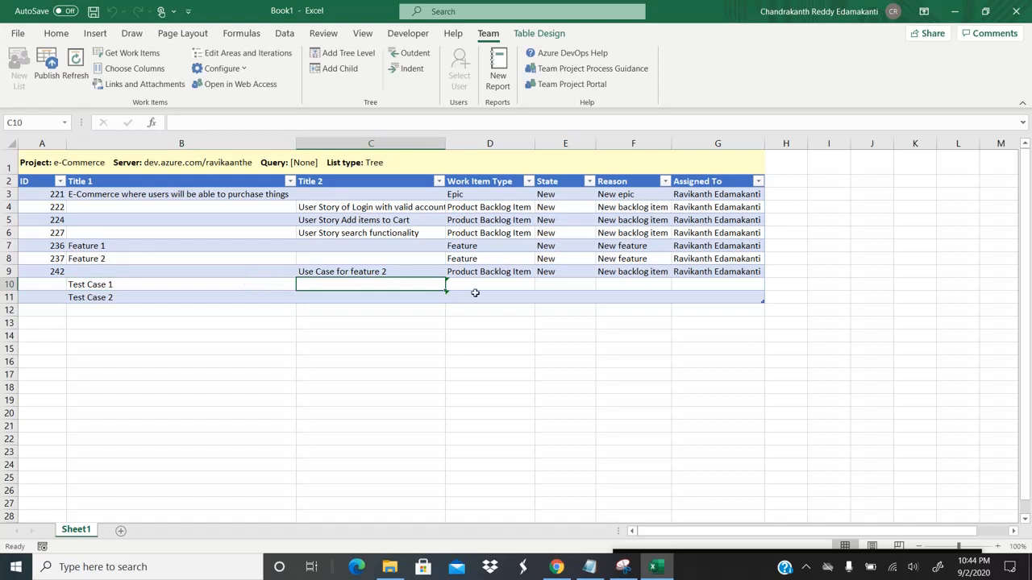
pyautogui.press('Right')
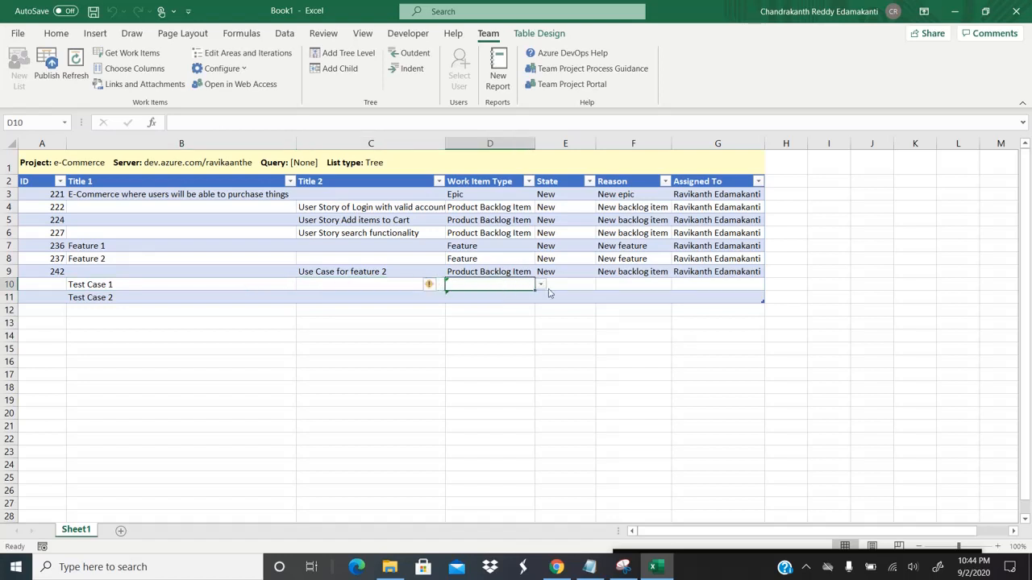
# Step: Set both new rows' work item type to Test Case, filling row 11 from row 10
pyautogui.click(541, 287)
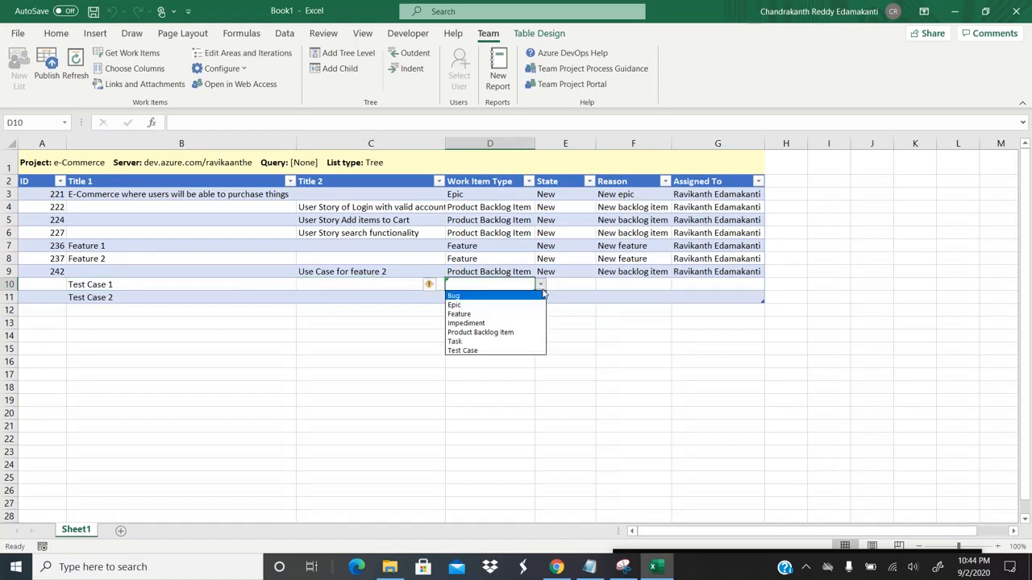
pyautogui.click(475, 350)
pyautogui.click(485, 301)
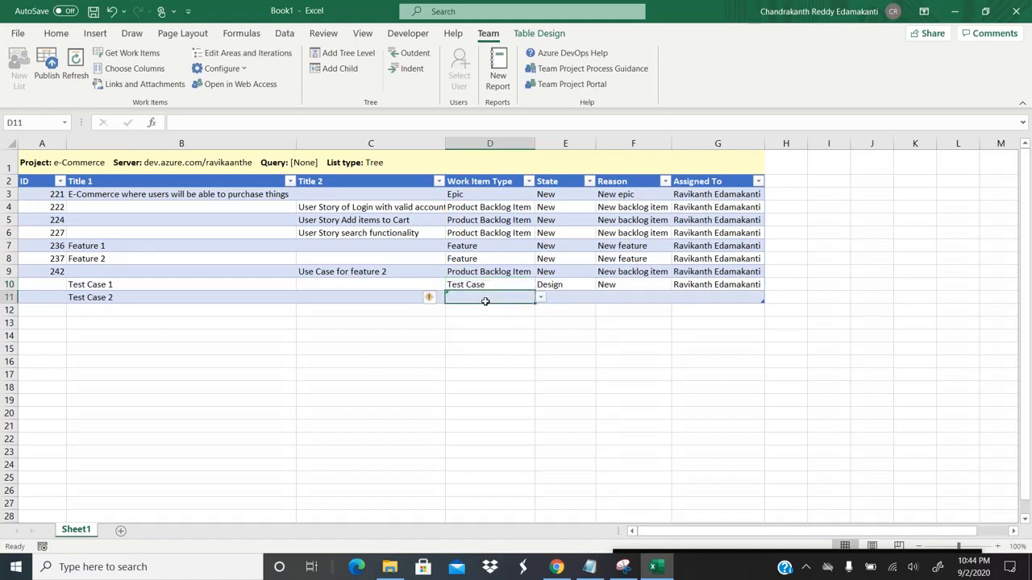
pyautogui.hotkey('ctrl', 'd')
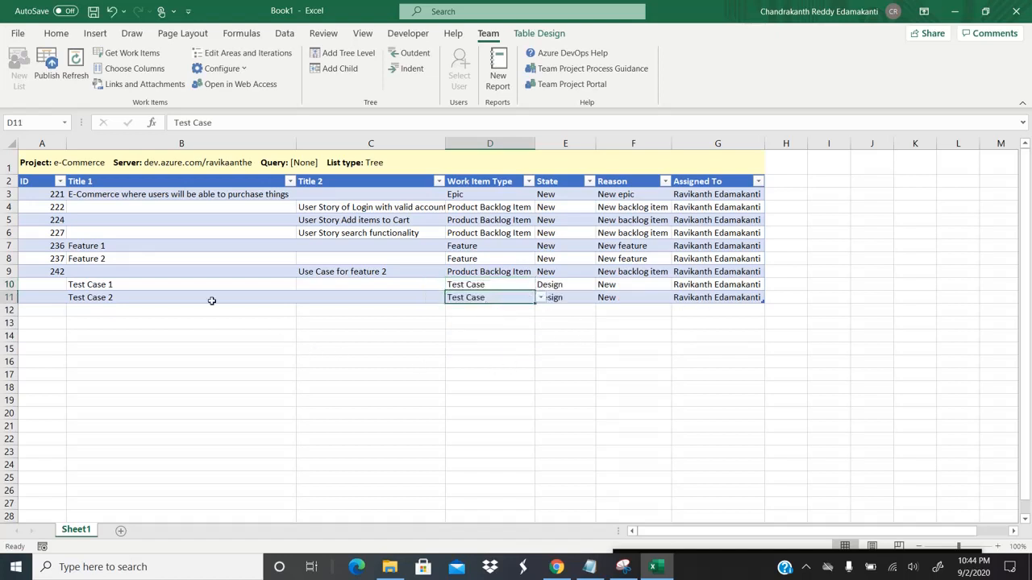
# Step: Copy the Test Case 1 and Test Case 2 titles into the Title 2 column
pyautogui.click(156, 287)
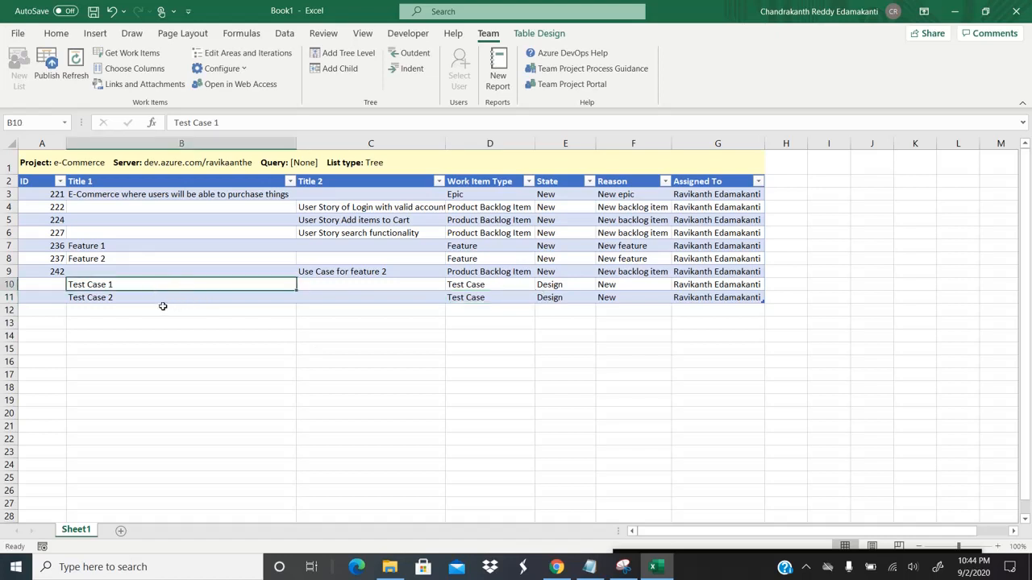
pyautogui.click(163, 308)
pyautogui.click(167, 287)
pyautogui.click(352, 271)
pyautogui.press('Left')
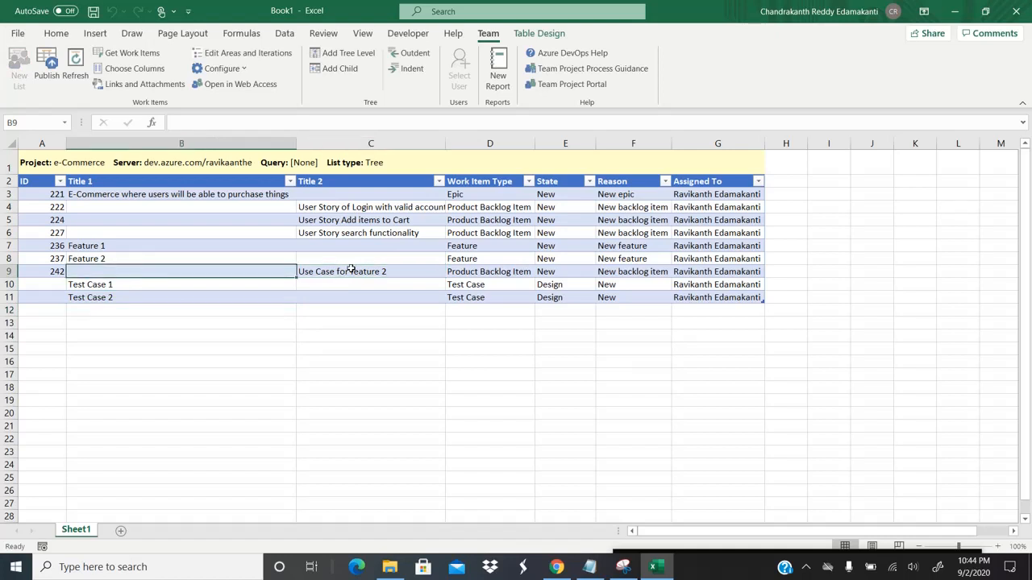
pyautogui.press('Down')
pyautogui.hotkey('shift', 'Down')
pyautogui.hotkey('ctrl', 'c')
pyautogui.press('Right')
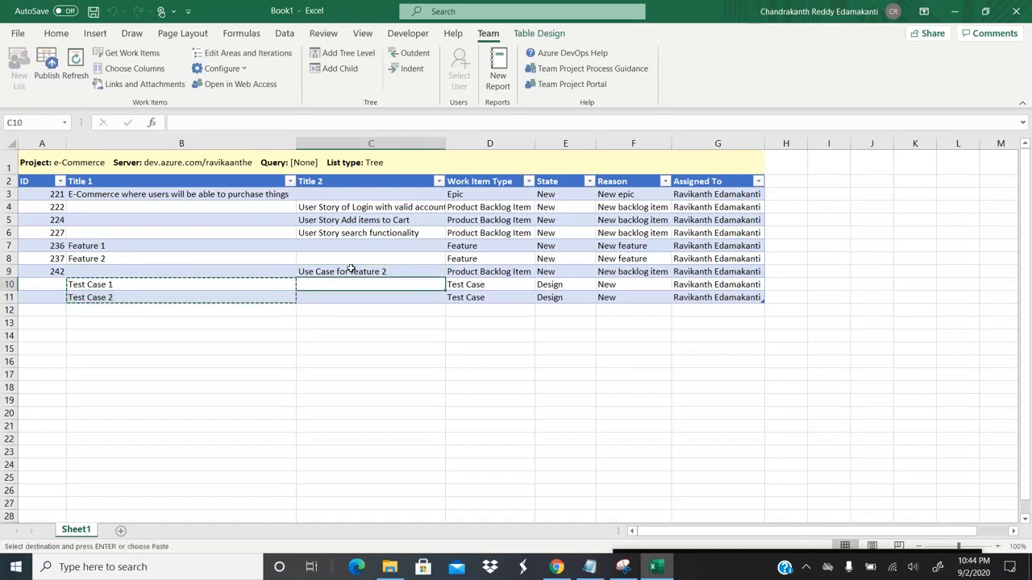
pyautogui.hotkey('ctrl', 'v')
# Step: Clear the original test case titles from the Title 1 column
pyautogui.press('Left')
pyautogui.hotkey('shift', 'Down')
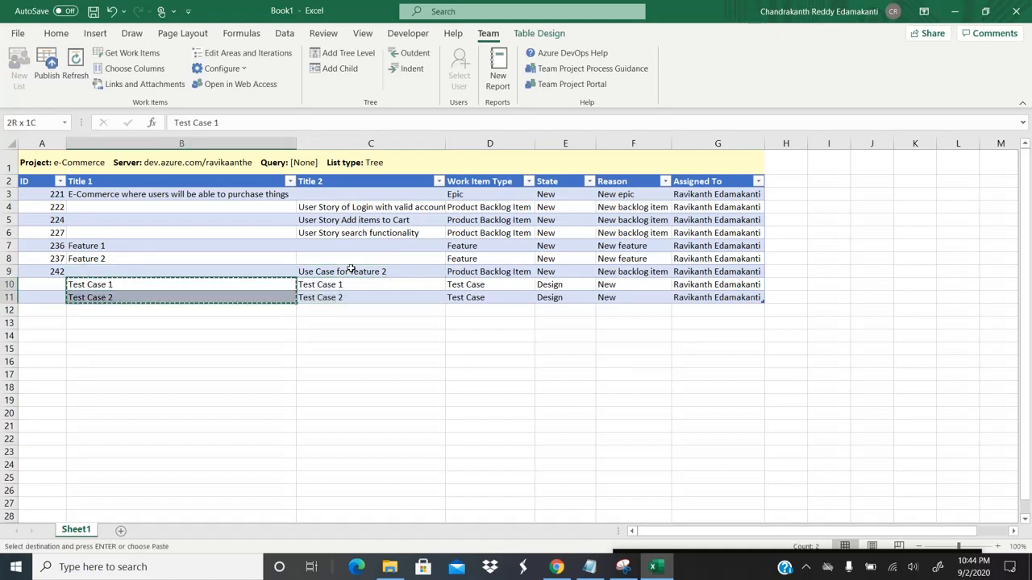
pyautogui.press('Delete')
pyautogui.press('Right')
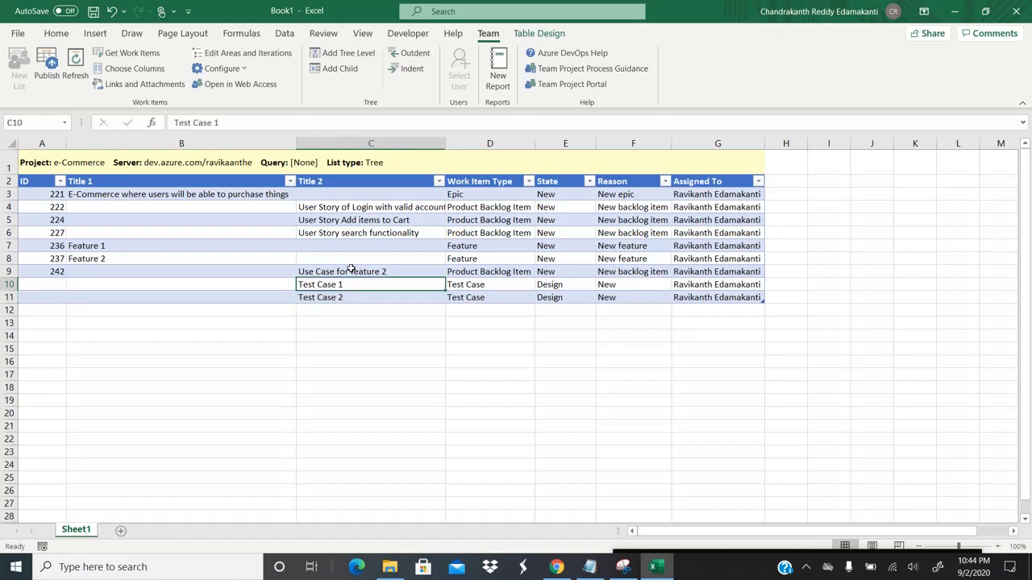
pyautogui.press('Up')
pyautogui.press('Down')
# Step: Indent Test Case 1 and Test Case 2 under Use Case for feature 2 and auto-fit column C
pyautogui.click(341, 299)
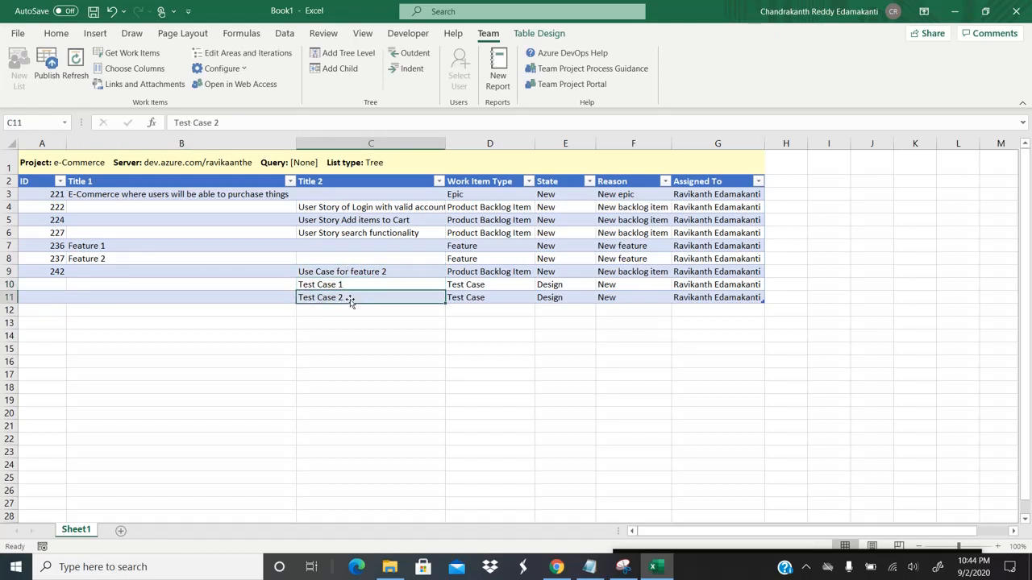
pyautogui.click(352, 286)
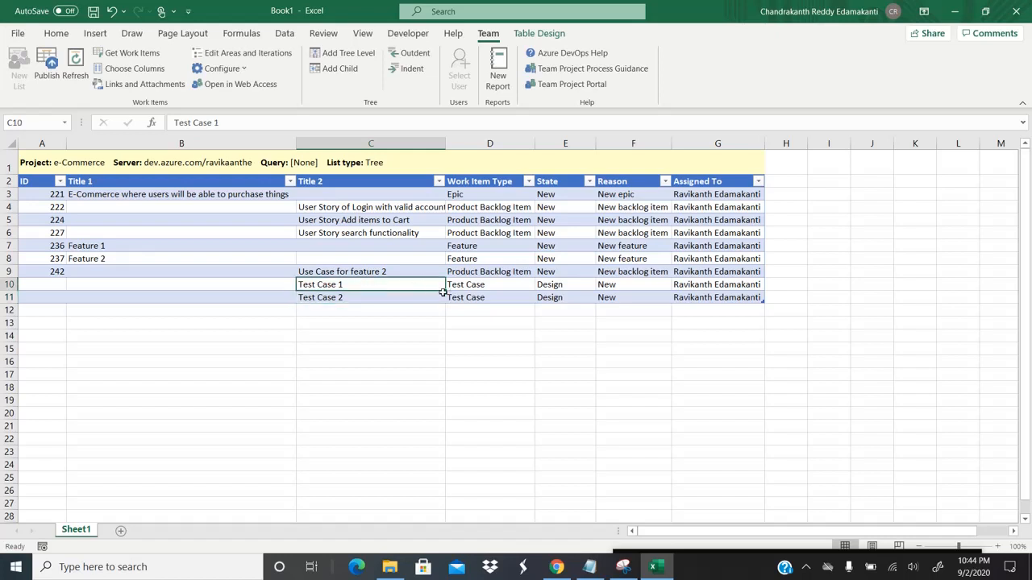
pyautogui.click(409, 70)
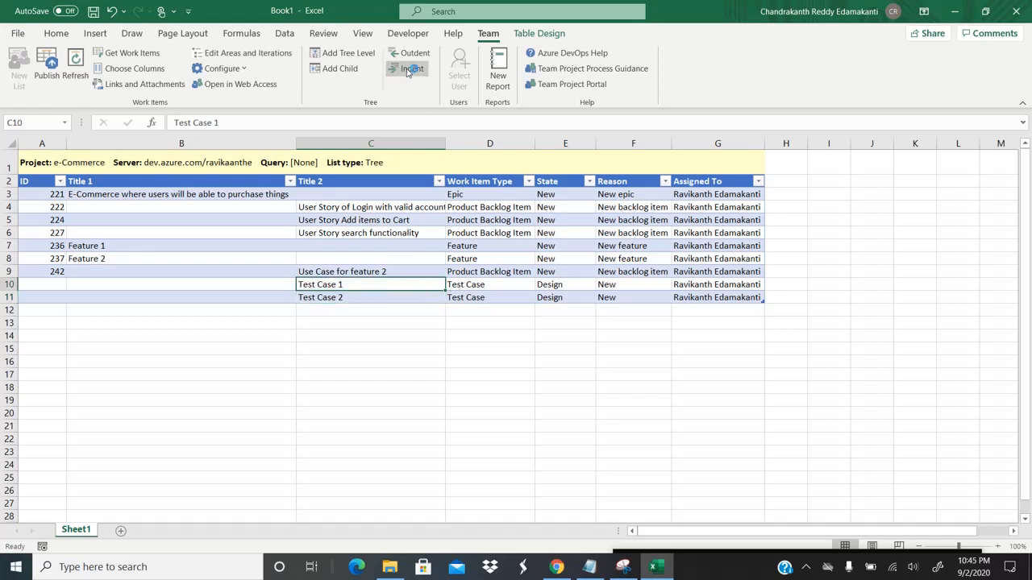
pyautogui.click(329, 296)
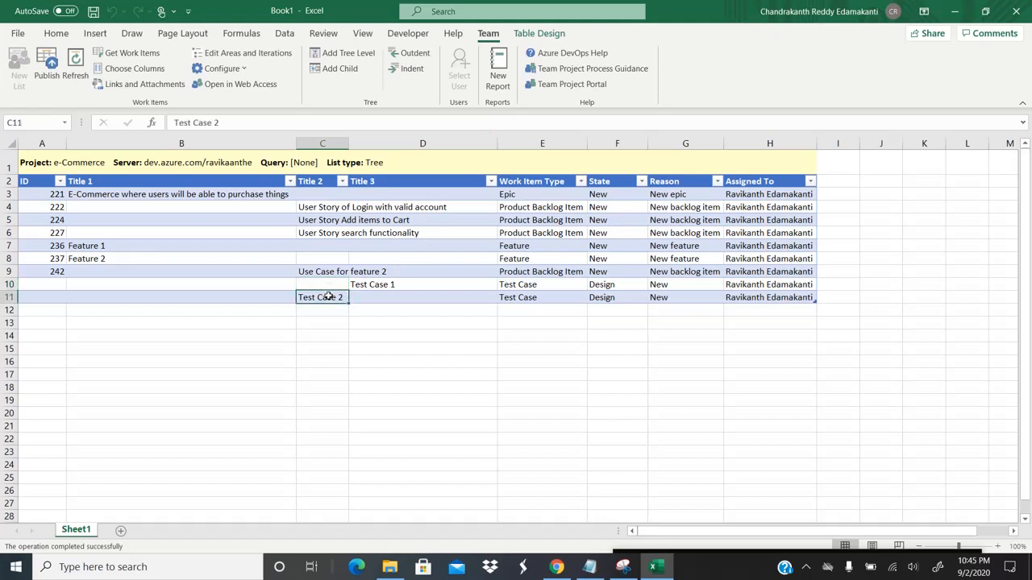
pyautogui.click(412, 73)
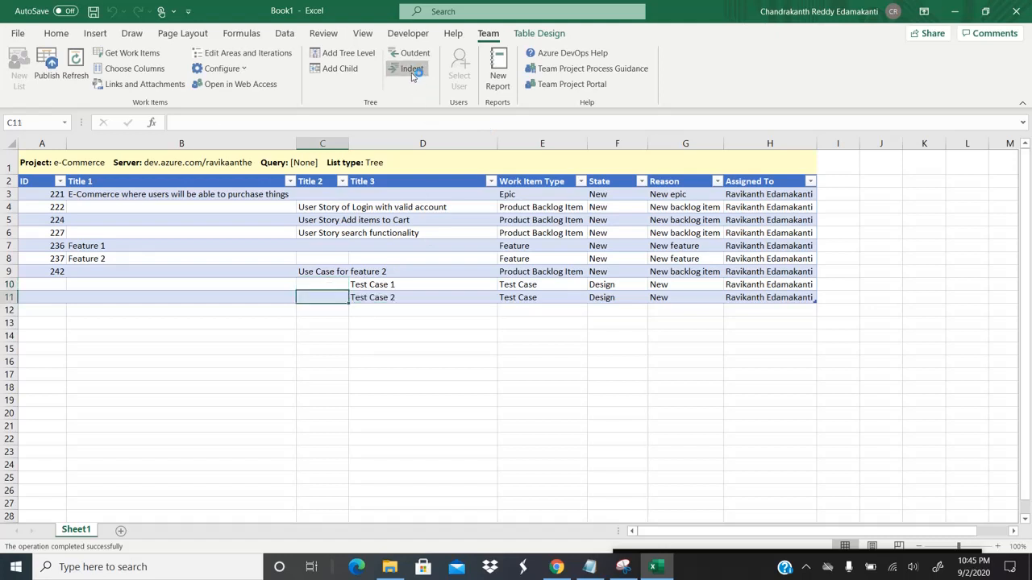
pyautogui.doubleClick(349, 144)
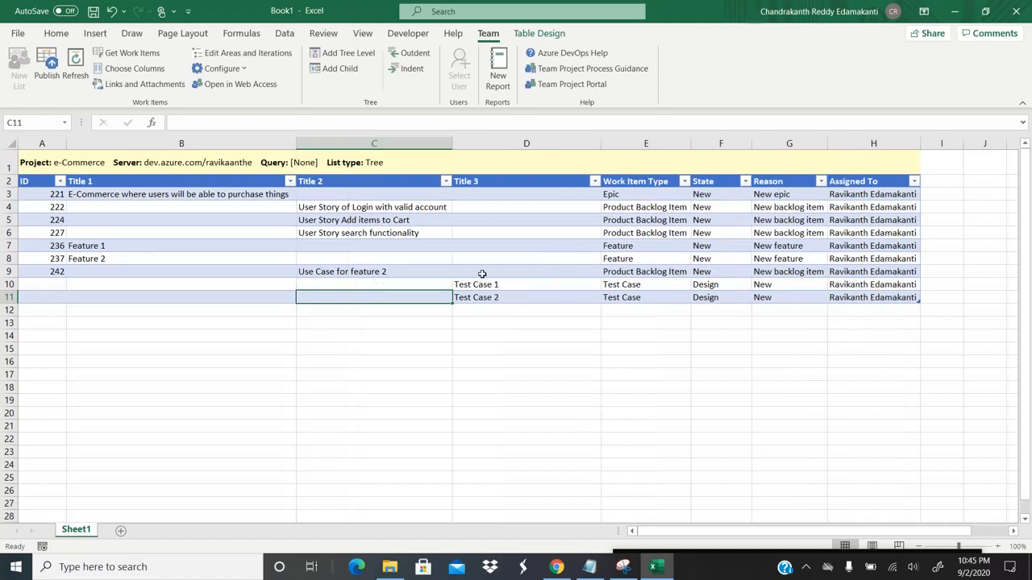
pyautogui.click(515, 283)
pyautogui.click(495, 299)
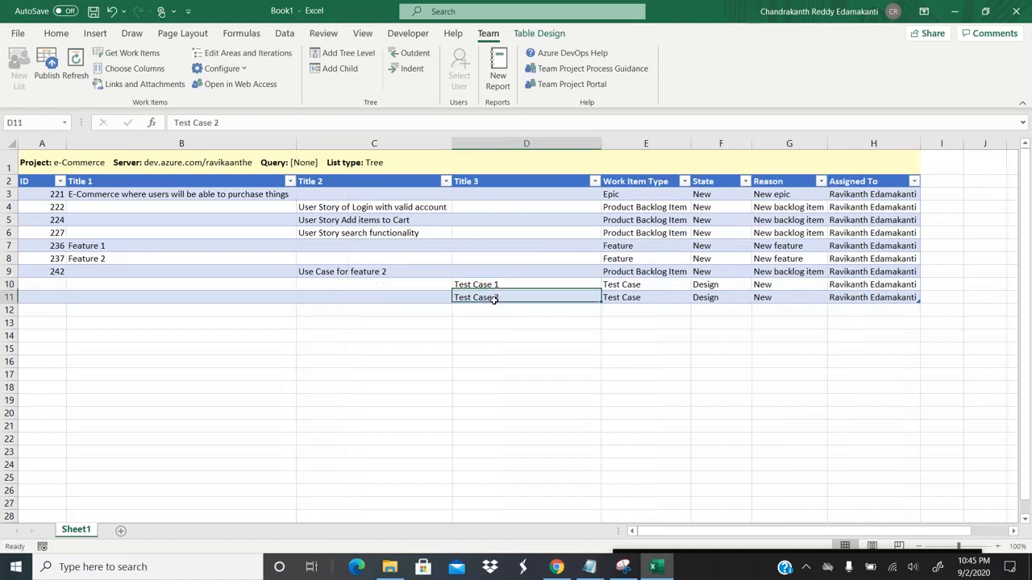
# Step: Publish the test cases as IDs 243 and 244, then switch to Azure DevOps
pyautogui.click(356, 270)
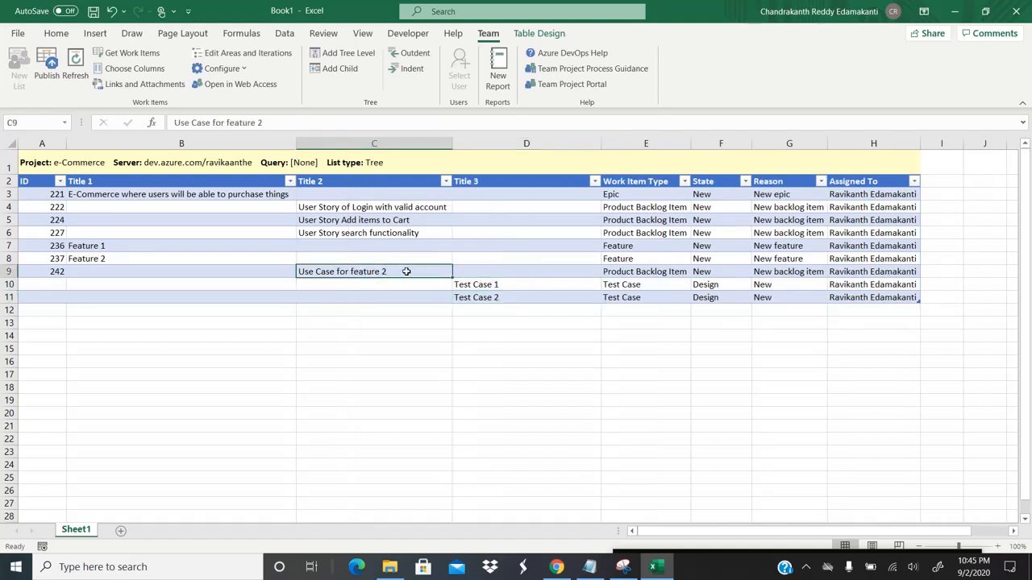
pyautogui.click(50, 75)
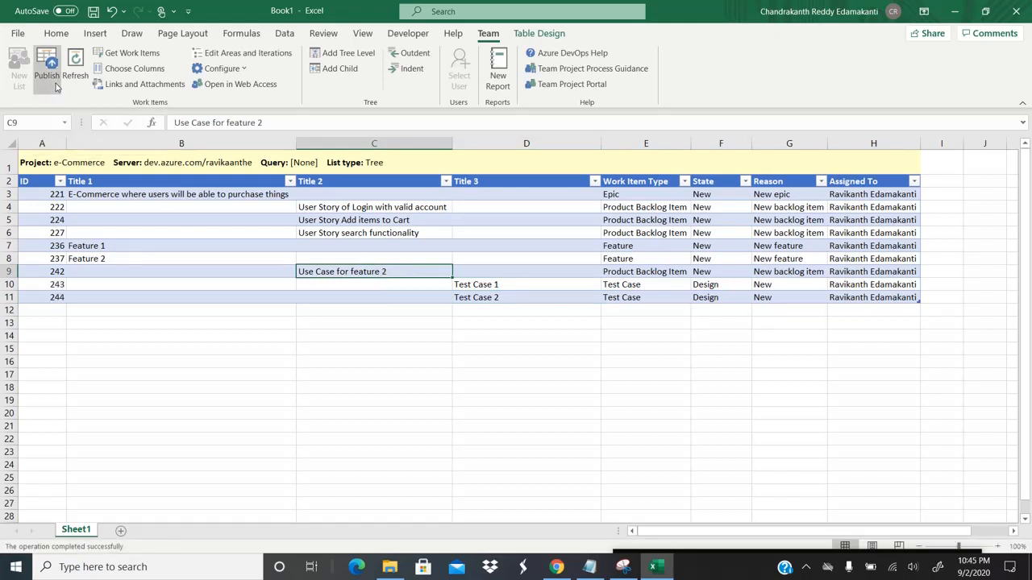
pyautogui.click(57, 283)
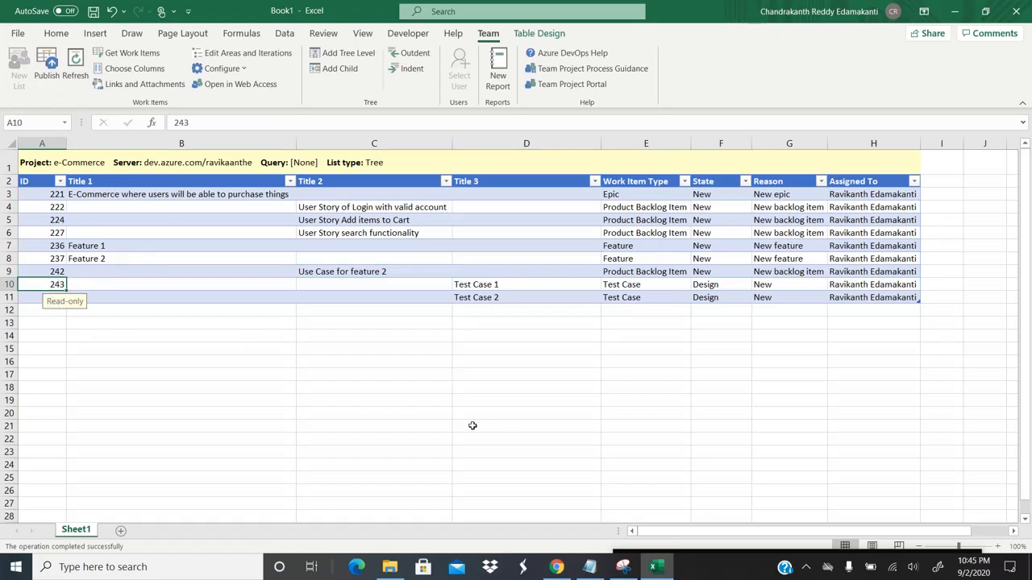
pyautogui.moveTo(557, 557)
pyautogui.click(556, 492)
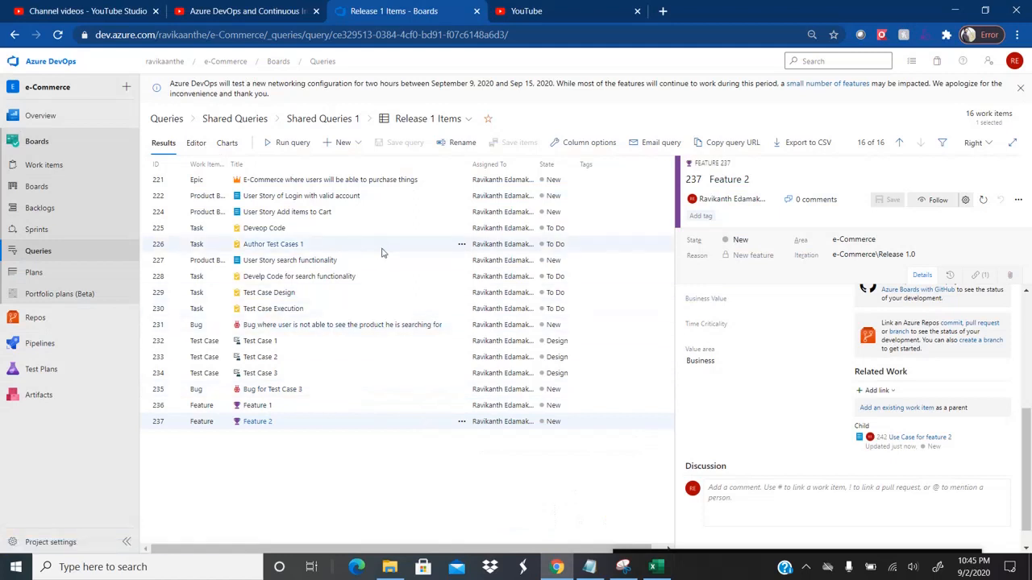
# Step: Open the shared Release 1 Items query from All queries in Shared Queries 1
pyautogui.click(53, 252)
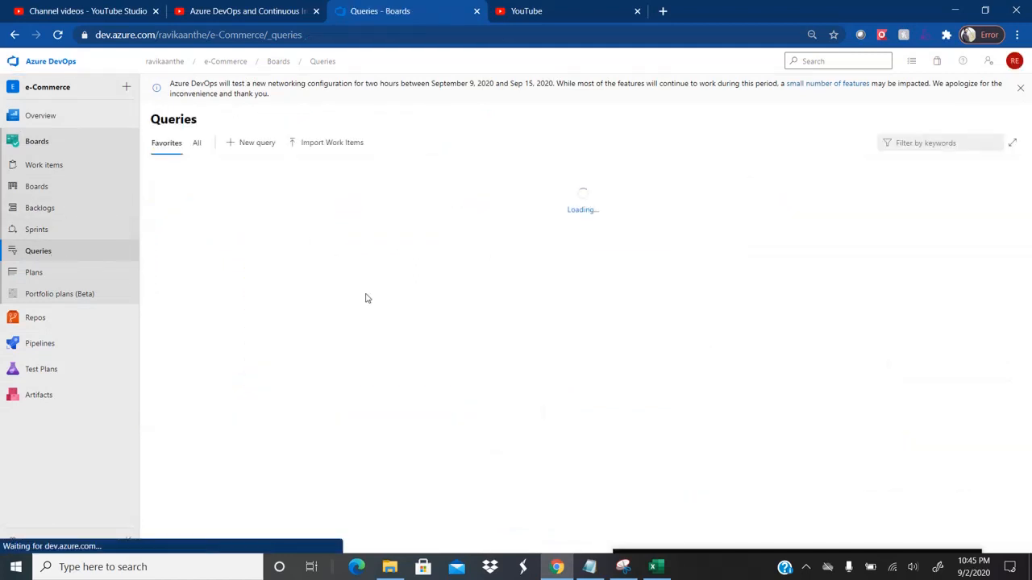
pyautogui.click(197, 143)
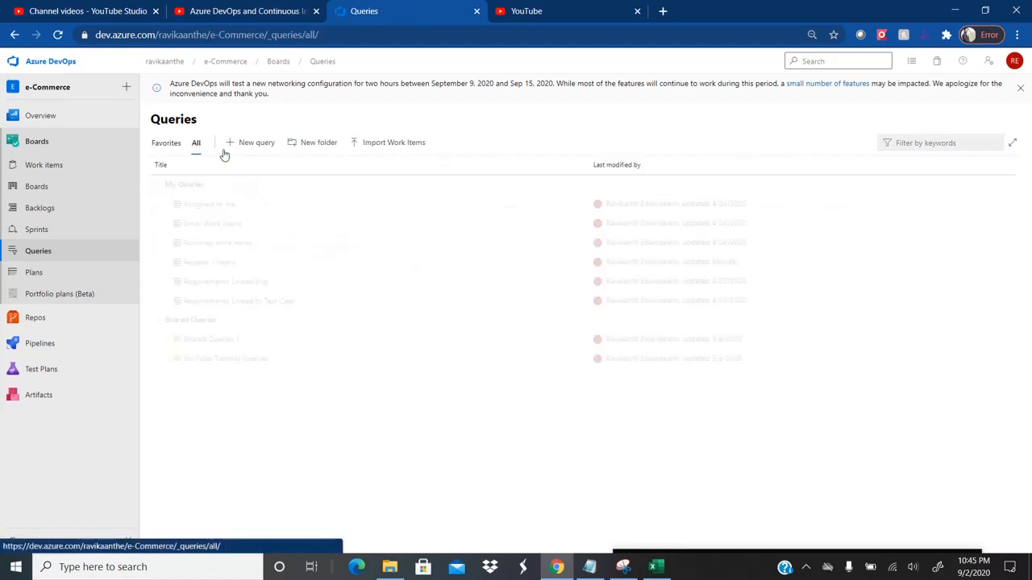
pyautogui.click(167, 339)
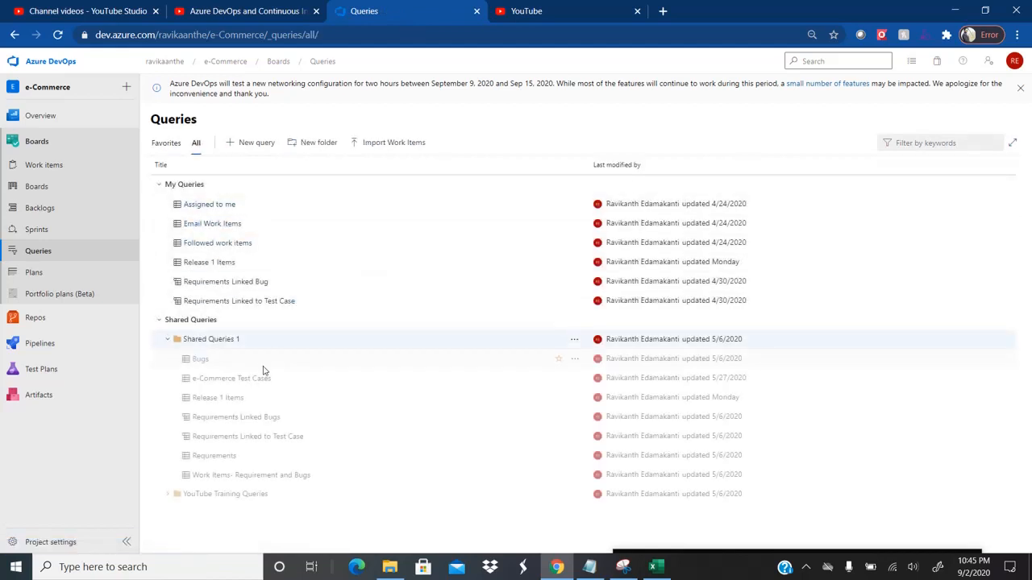
pyautogui.click(217, 398)
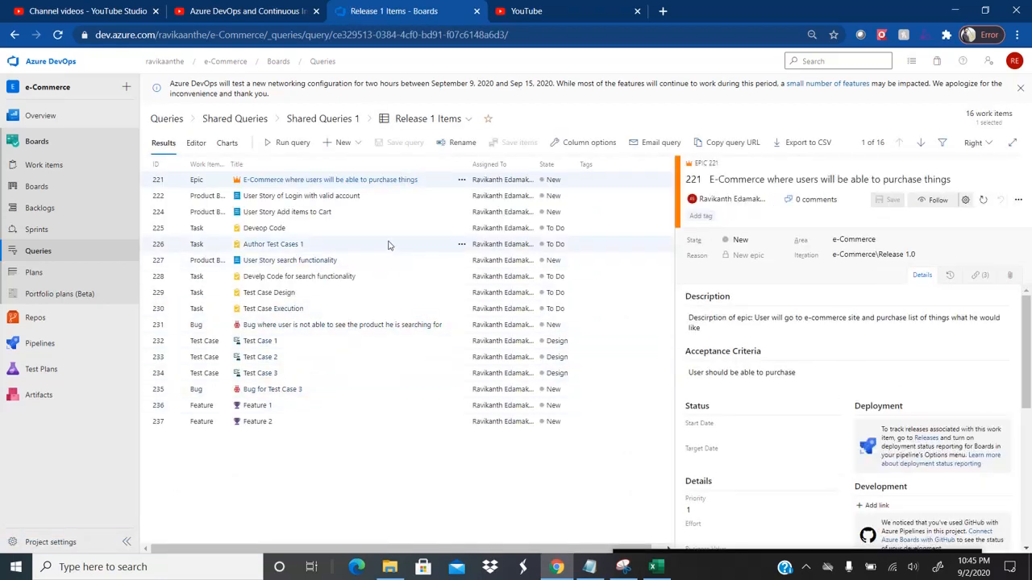
# Step: View the team's Boards work items page, then return to Excel
pyautogui.click(54, 194)
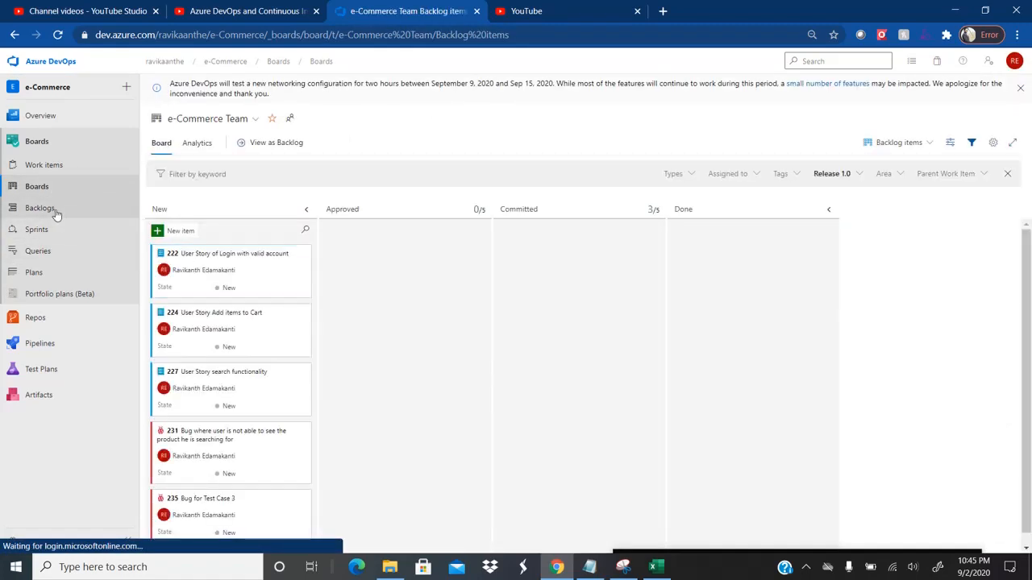
pyautogui.click(44, 170)
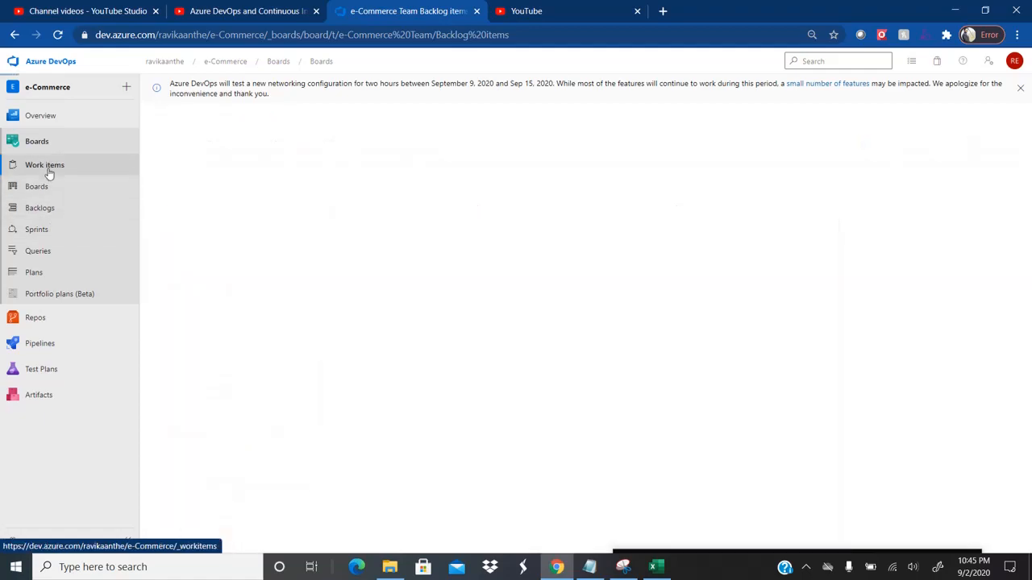
pyautogui.hotkey('alt', 'Tab')
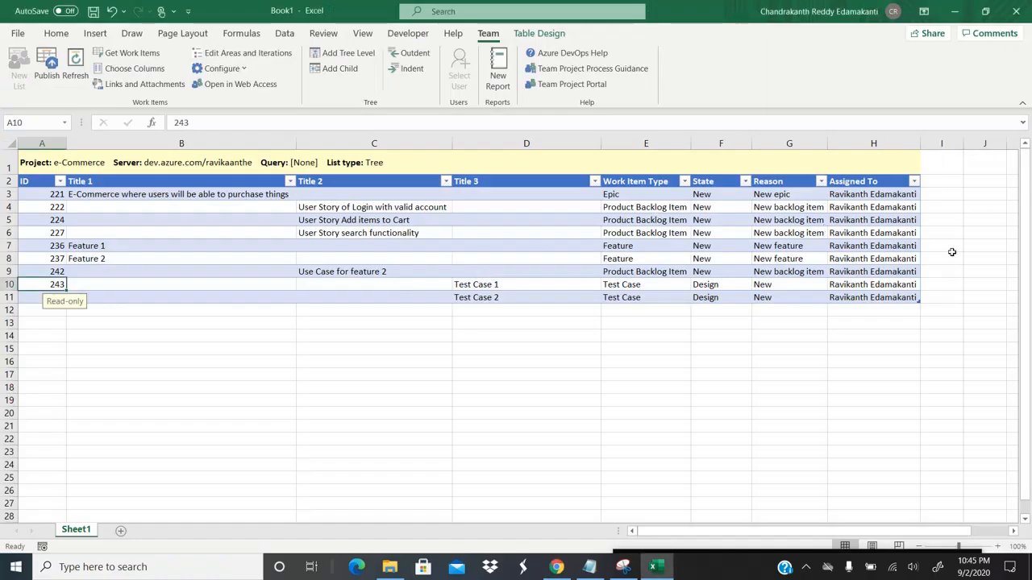
# Step: Add Iteration Path to the selected columns in Choose Columns and move it to the bottom
pyautogui.click(506, 272)
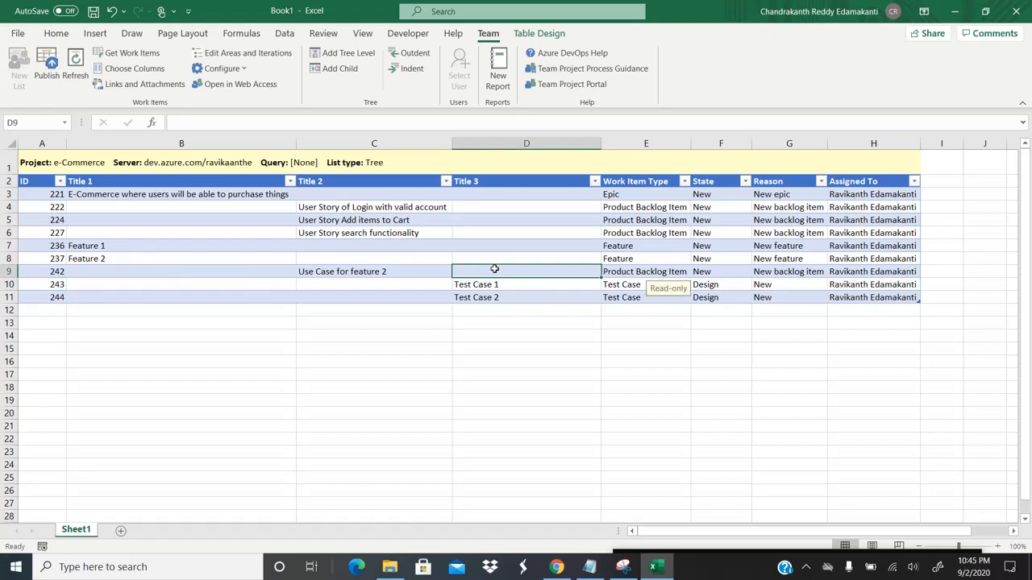
pyautogui.press('Right')
pyautogui.press('Right')
pyautogui.press('Right')
pyautogui.press('Right')
pyautogui.press('Right')
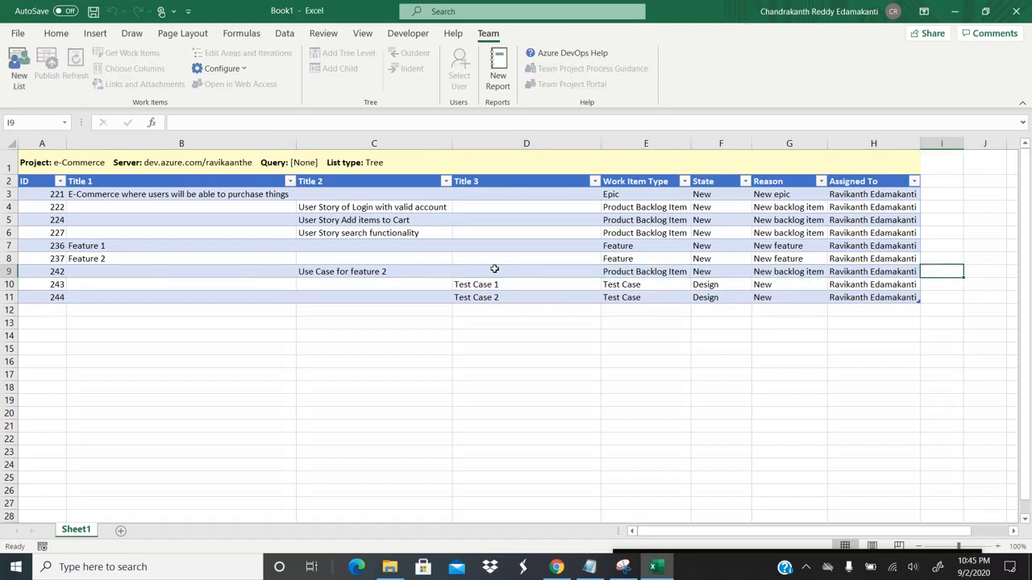
pyautogui.click(227, 270)
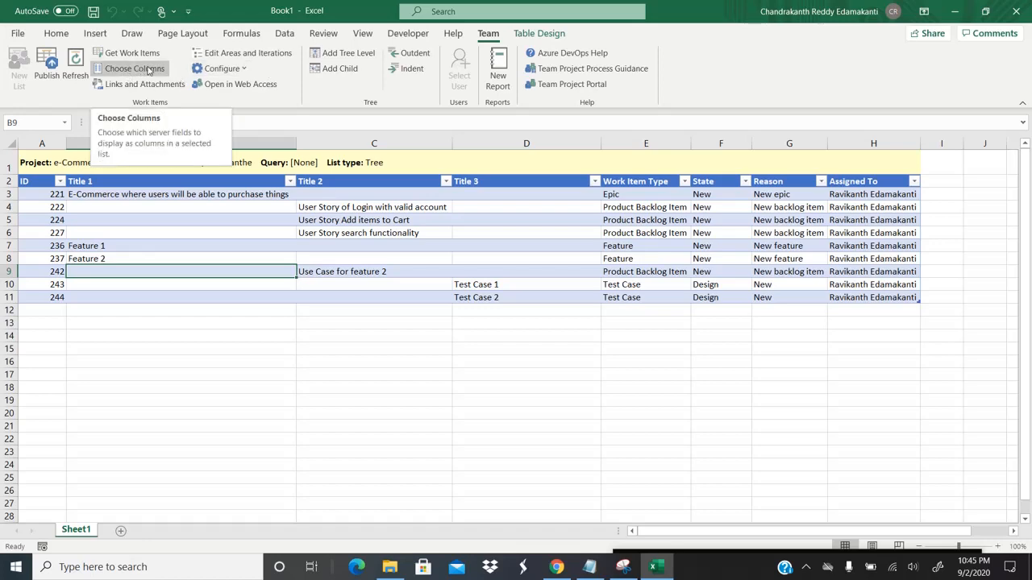
pyautogui.click(149, 70)
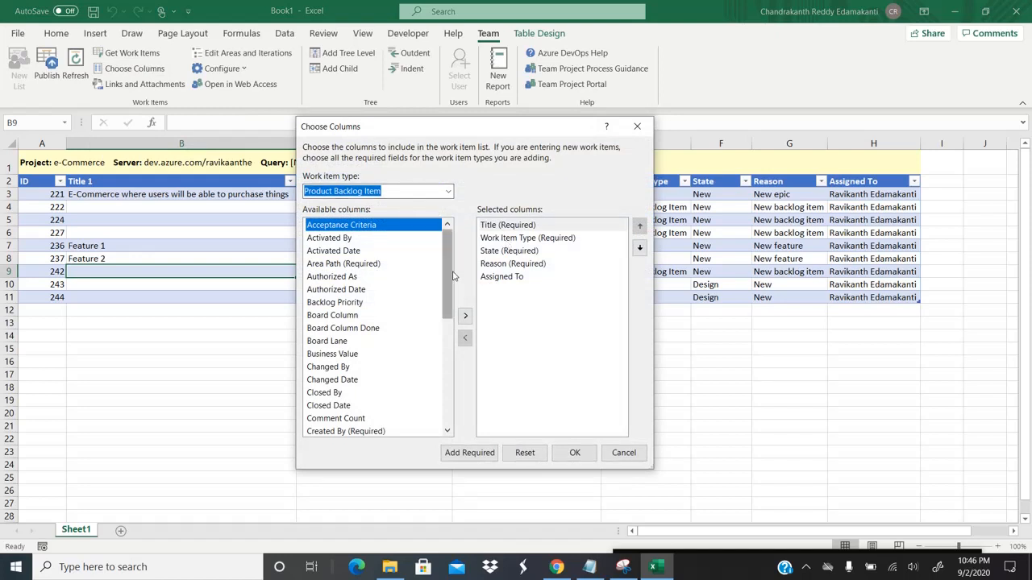
pyautogui.moveTo(450, 276); pyautogui.dragTo(450, 371)
pyautogui.click(368, 302)
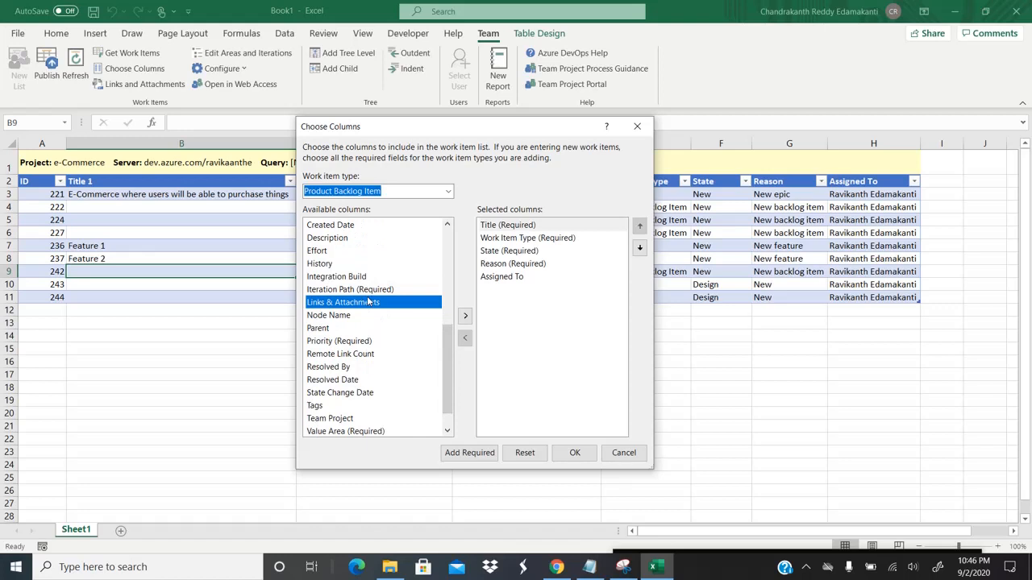
pyautogui.click(368, 293)
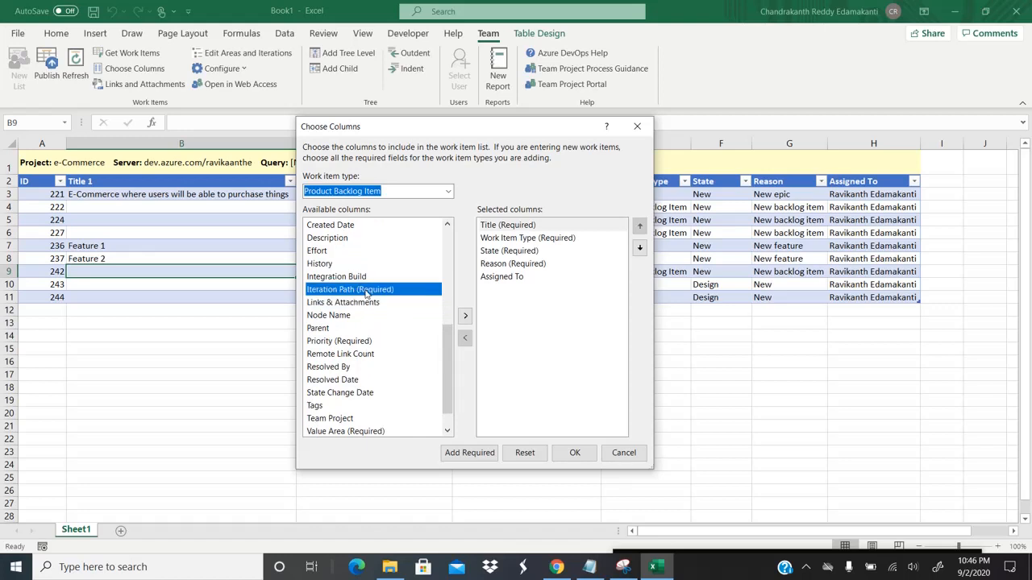
pyautogui.click(466, 316)
pyautogui.click(639, 248)
pyautogui.click(639, 248)
pyautogui.click(640, 248)
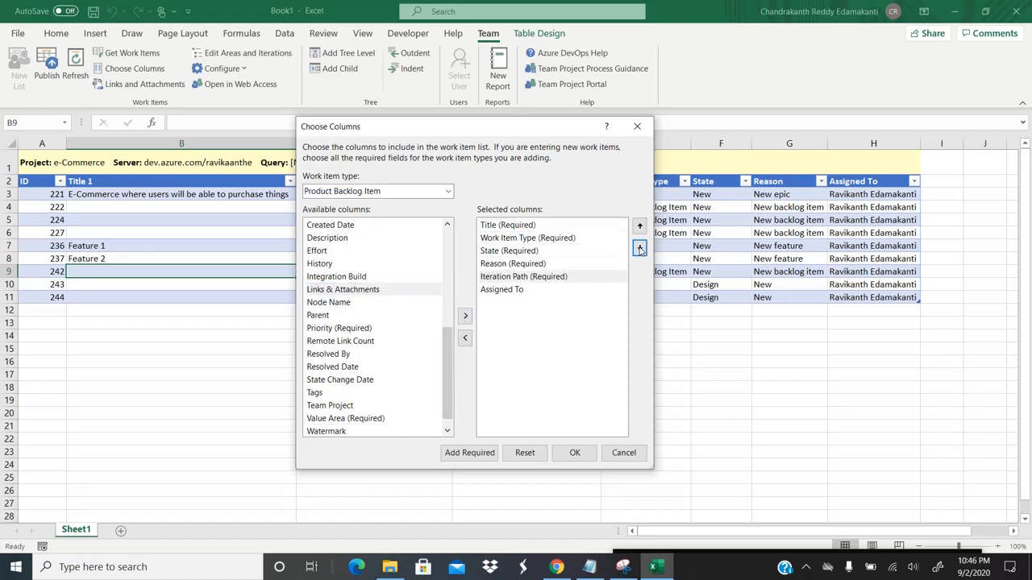
pyautogui.click(639, 249)
pyautogui.click(574, 458)
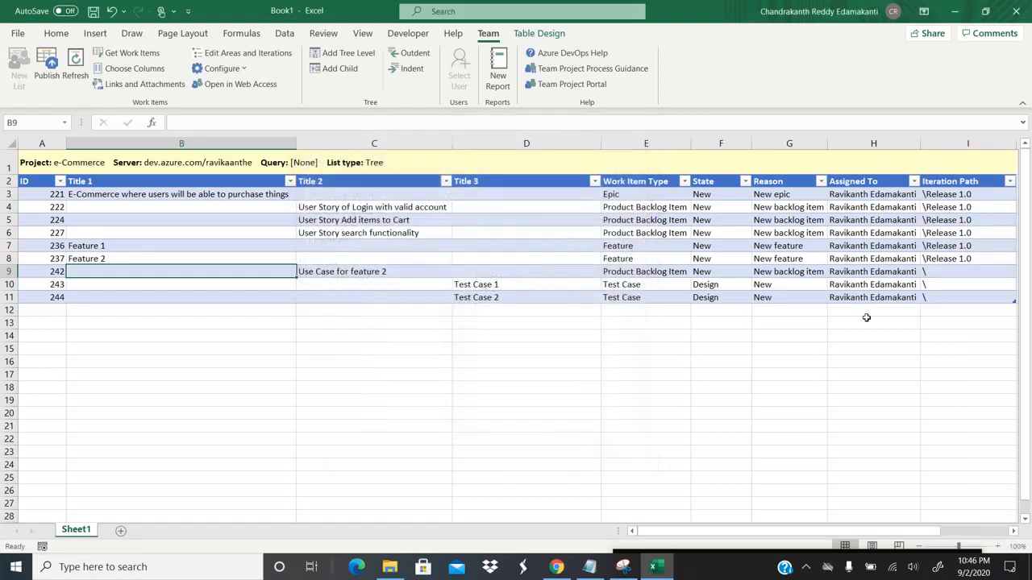
# Step: Fill \Release 1.0 into Iteration Path for rows 9–11, publish, and switch to Azure DevOps
pyautogui.click(964, 259)
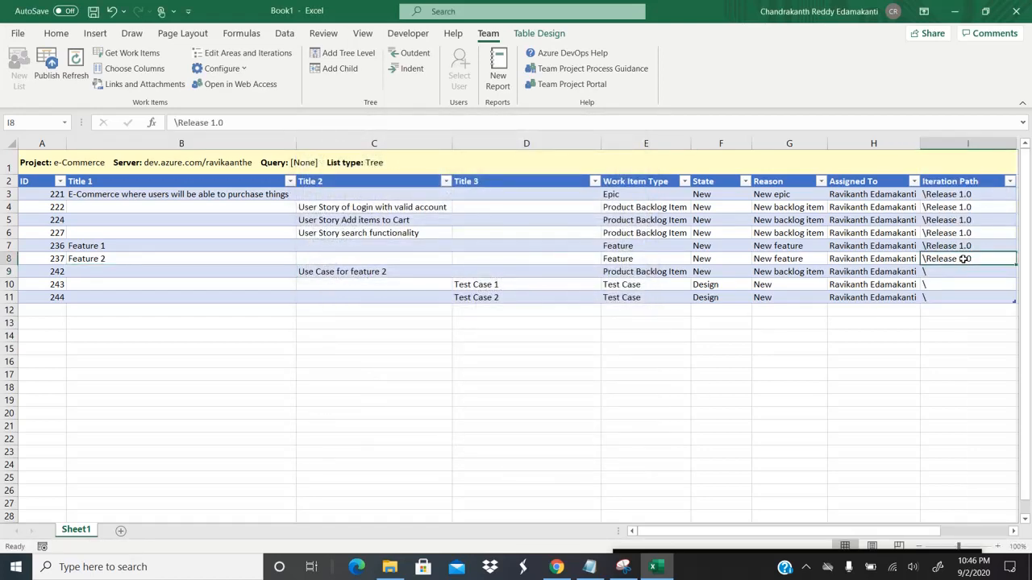
pyautogui.press('Right')
pyautogui.press('Down')
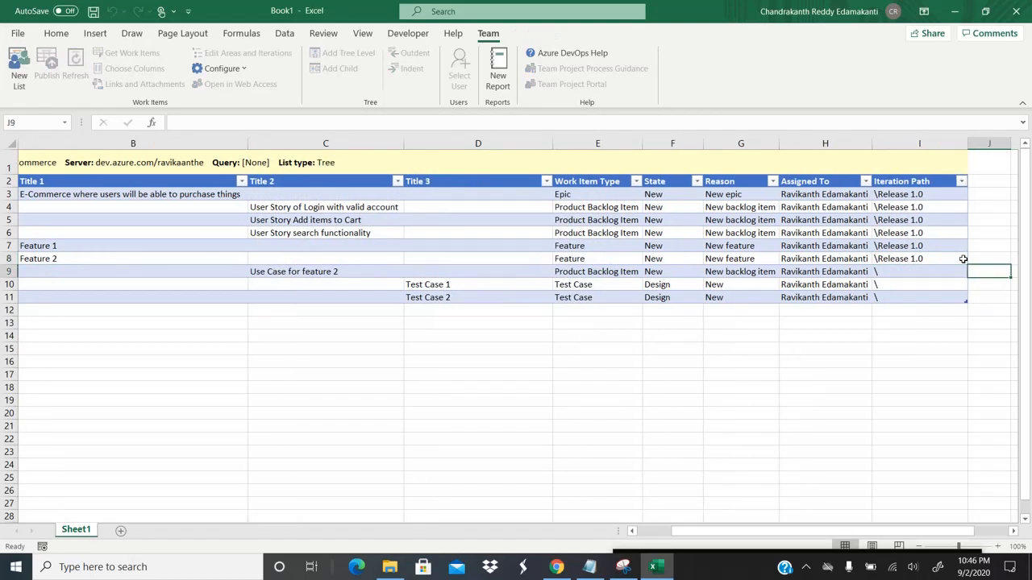
pyautogui.press('Left')
pyautogui.hotkey('ctrl', 'd')
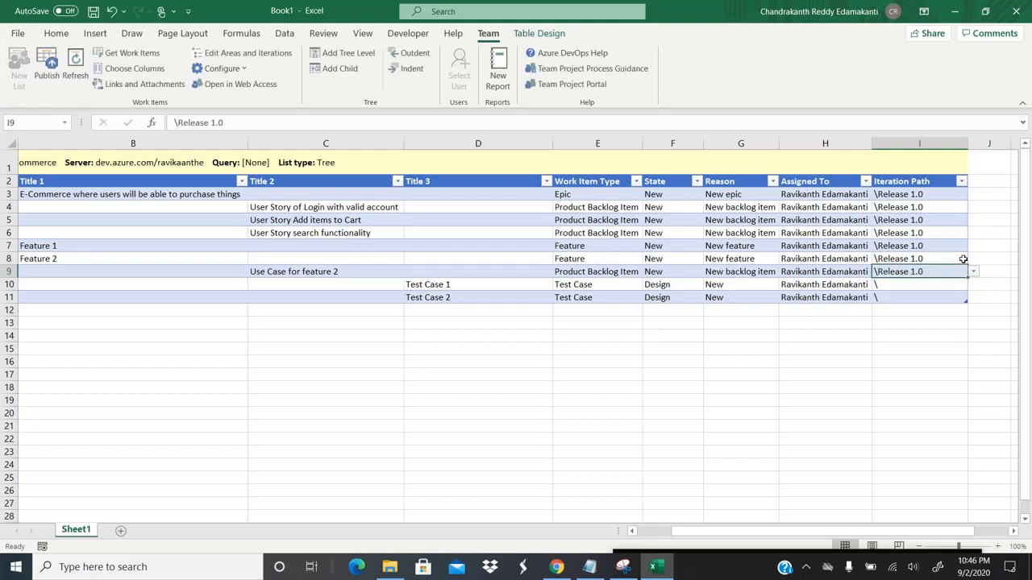
pyautogui.press('Down')
pyautogui.hotkey('ctrl', 'd')
pyautogui.press('Down')
pyautogui.hotkey('ctrl', 'd')
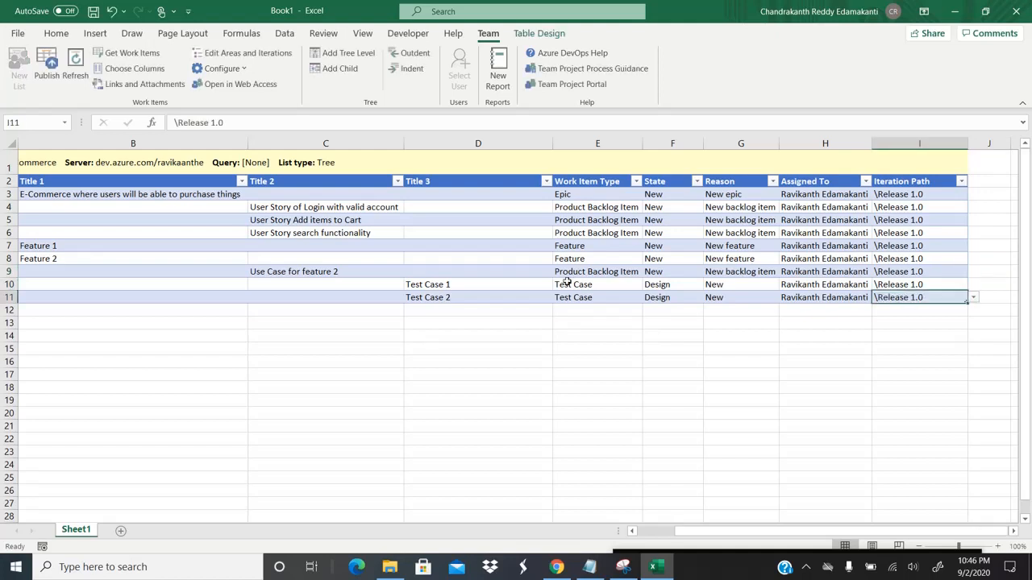
pyautogui.click(47, 66)
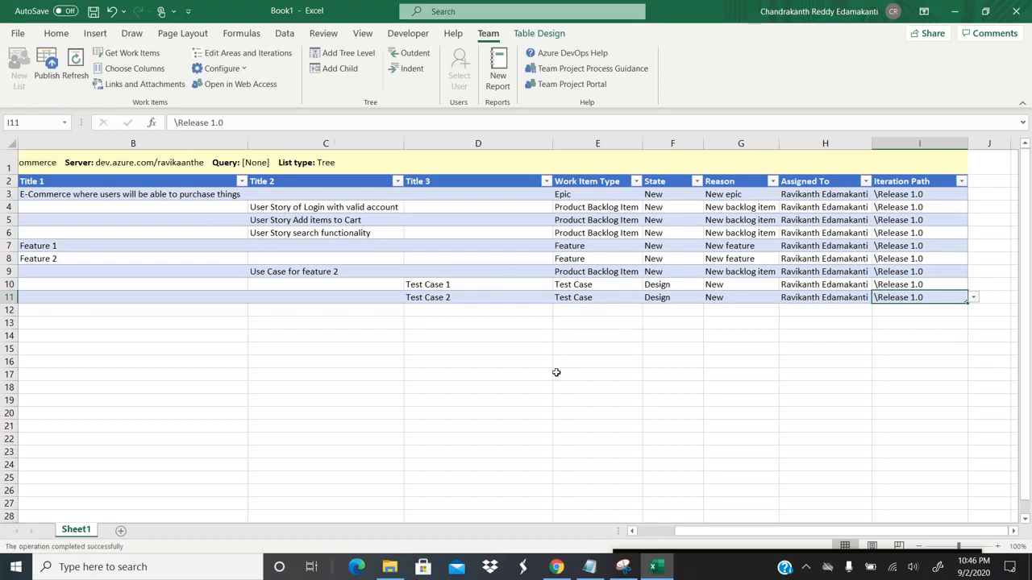
pyautogui.click(556, 567)
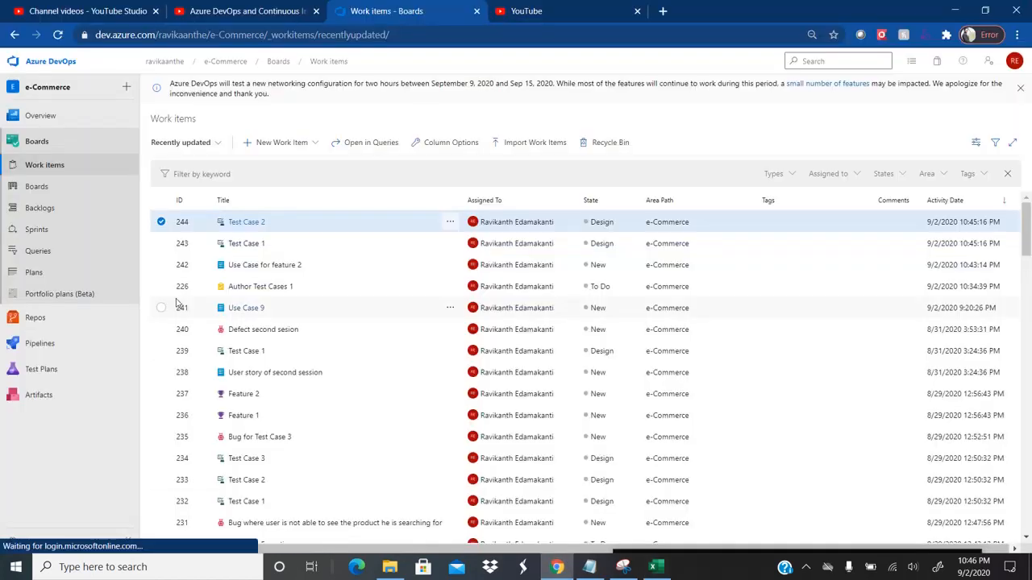
# Step: Run Release 1 Items and check item 242's Related Work shows Test Case 1 and 2 as children
pyautogui.click(46, 252)
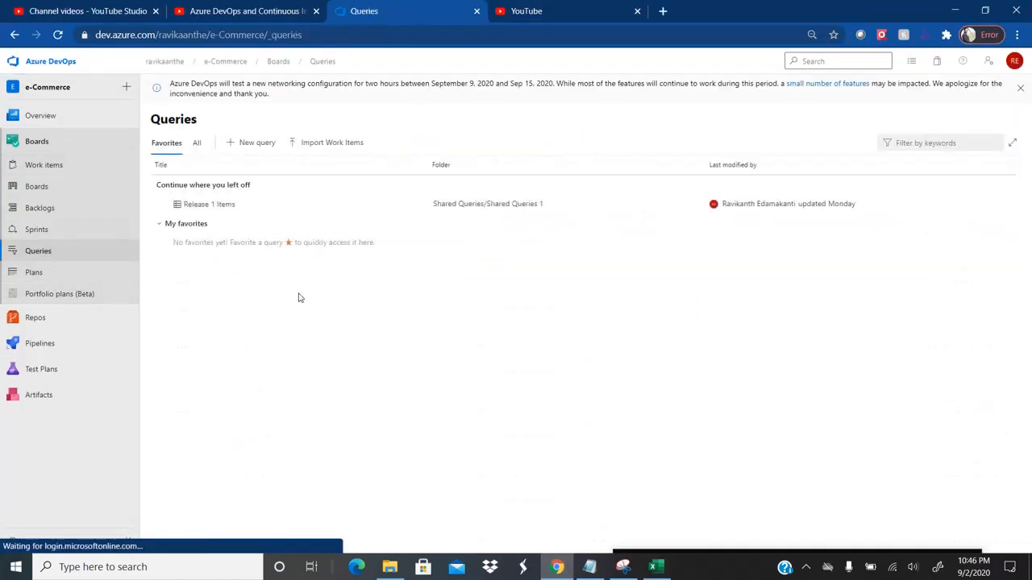
pyautogui.click(197, 143)
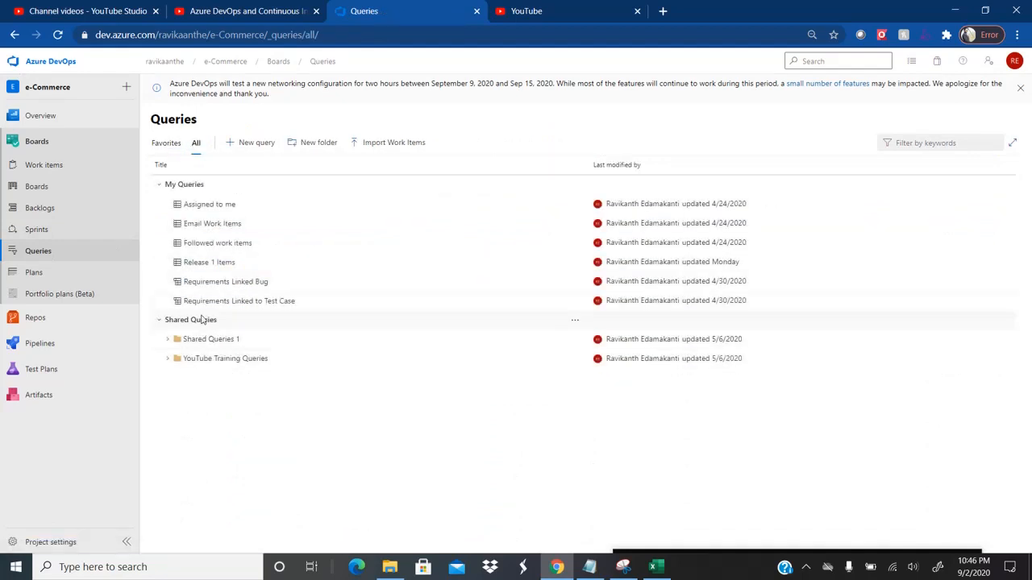
pyautogui.click(209, 264)
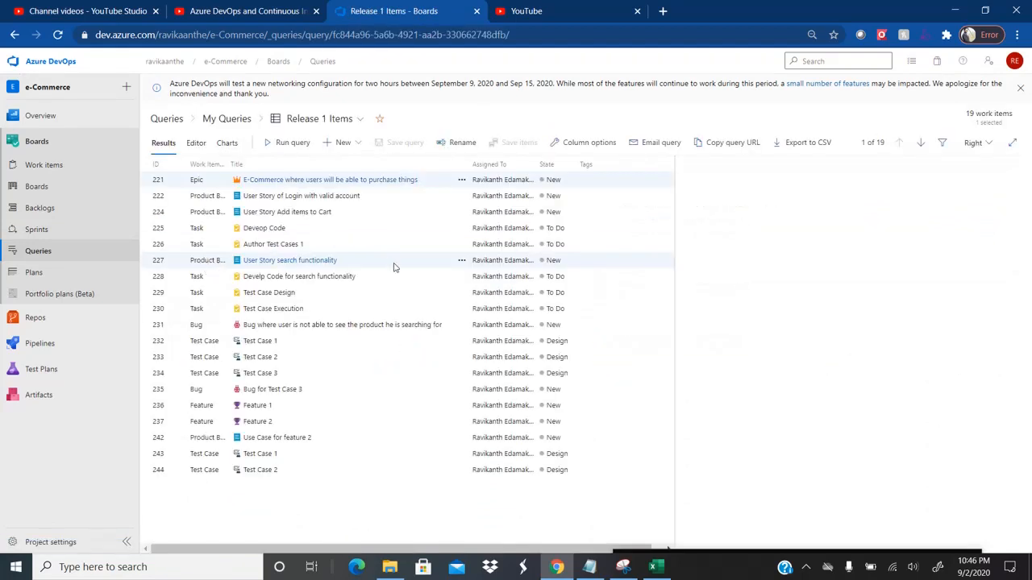
pyautogui.click(274, 443)
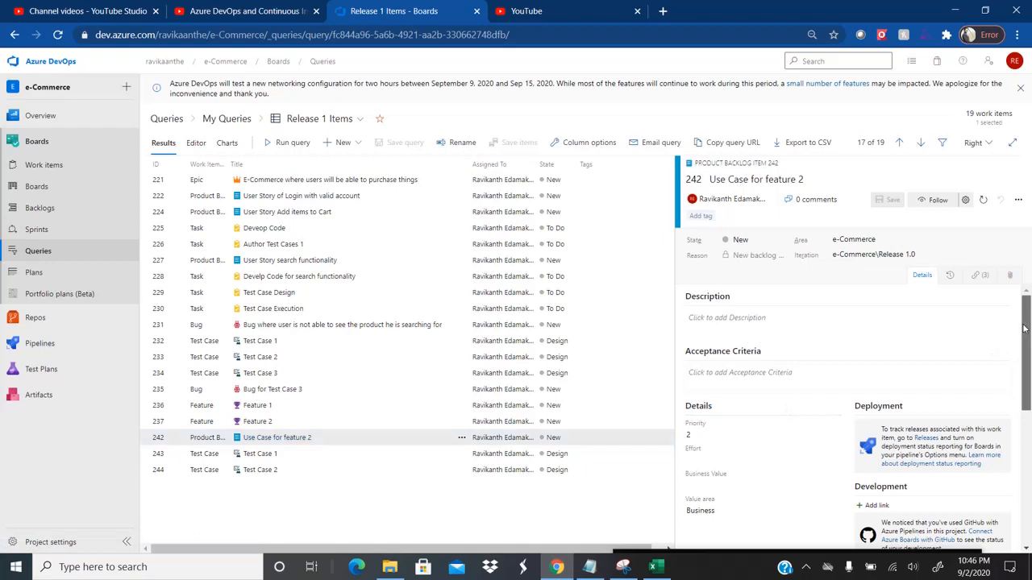
pyautogui.moveTo(1025, 328); pyautogui.dragTo(1017, 457)
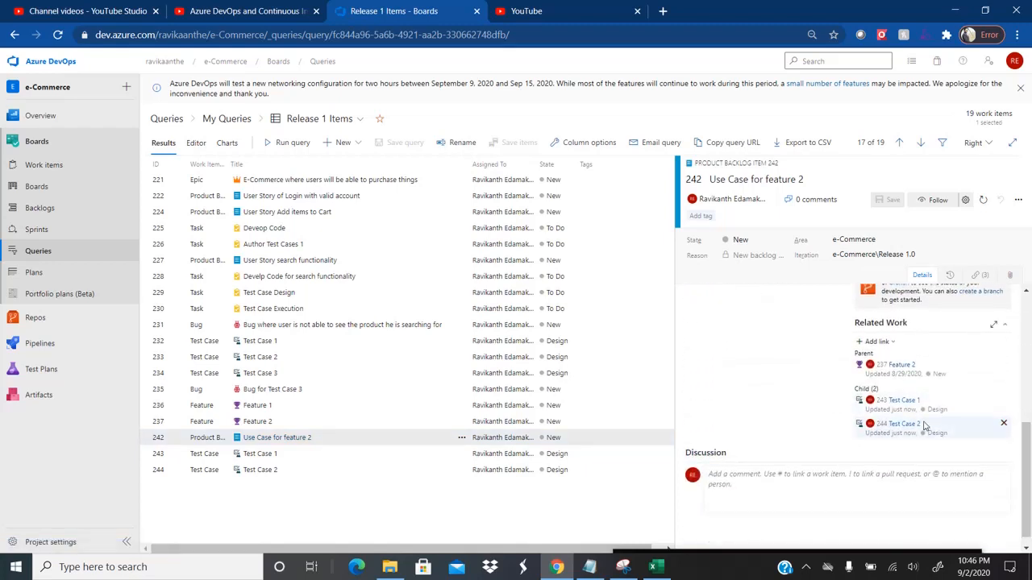
pyautogui.hotkey('alt', 'Tab')
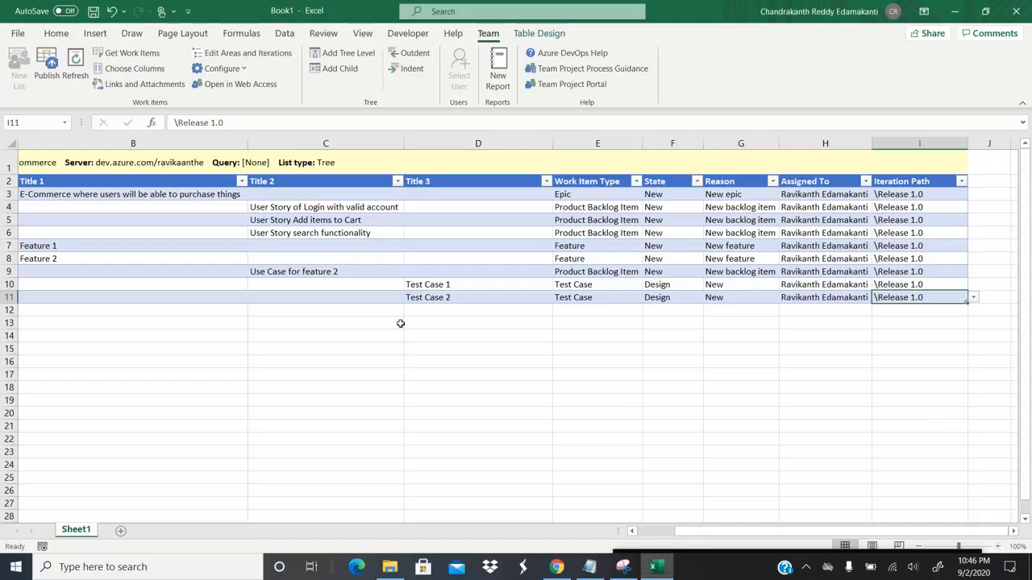
pyautogui.click(465, 284)
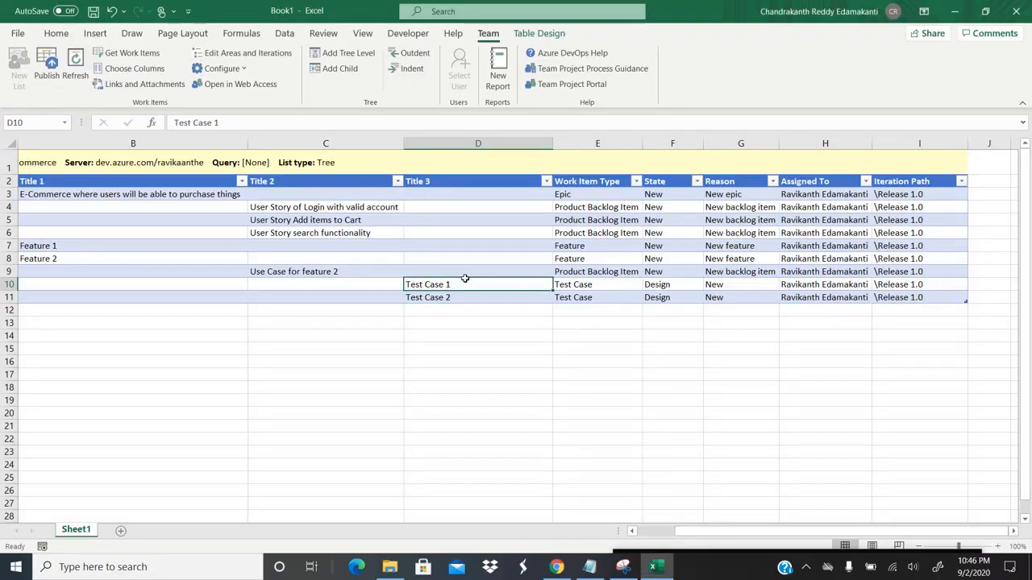
pyautogui.press('Left')
pyautogui.press('Left')
pyautogui.press('Left')
pyautogui.press('Right')
pyautogui.press('Right')
pyautogui.press('Right')
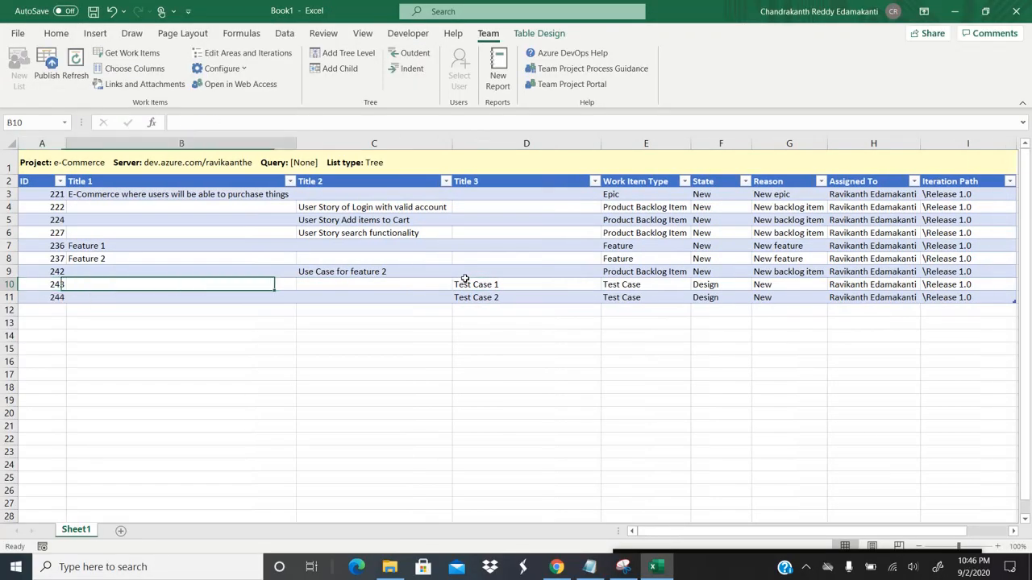
pyautogui.press('Down')
pyautogui.press('Left')
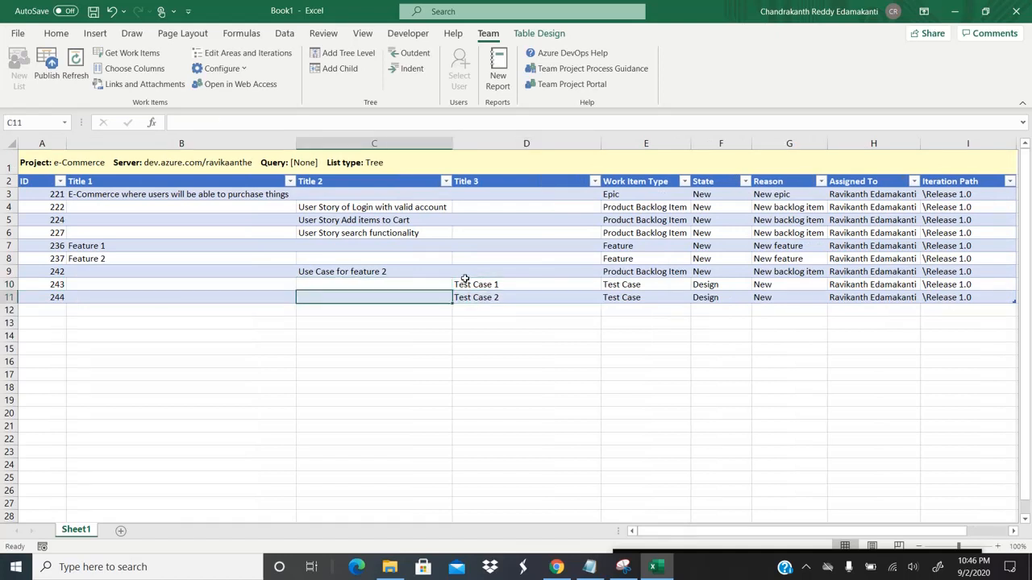
pyautogui.press('Up')
pyautogui.press('Right')
pyautogui.press('Down')
pyautogui.press('Right')
pyautogui.press('Right')
pyautogui.press('Right')
pyautogui.press('Right')
pyautogui.press('Right')
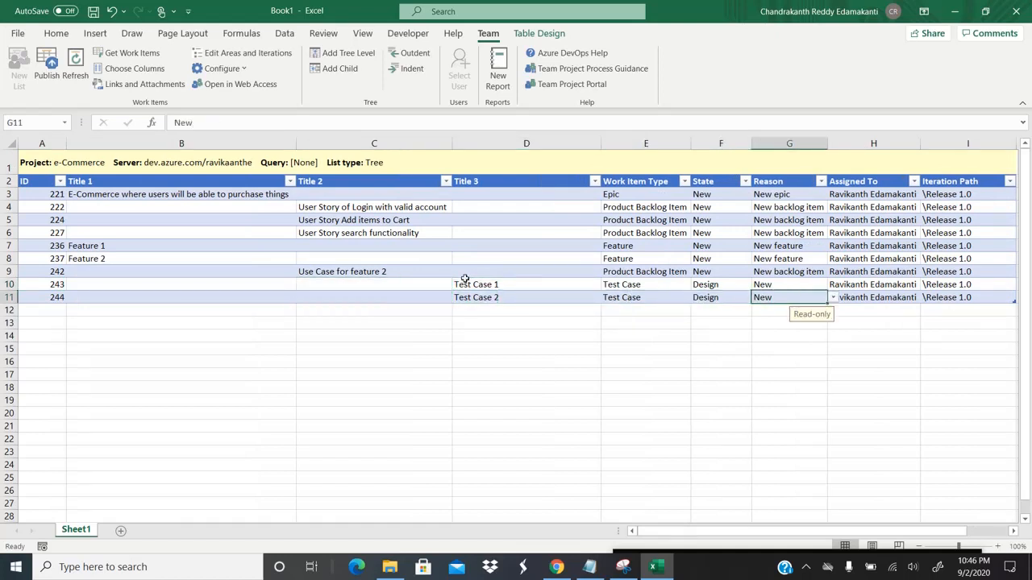
pyautogui.press('Left')
pyautogui.press('Left')
pyautogui.press('Left')
pyautogui.press('Left')
pyautogui.press('Left')
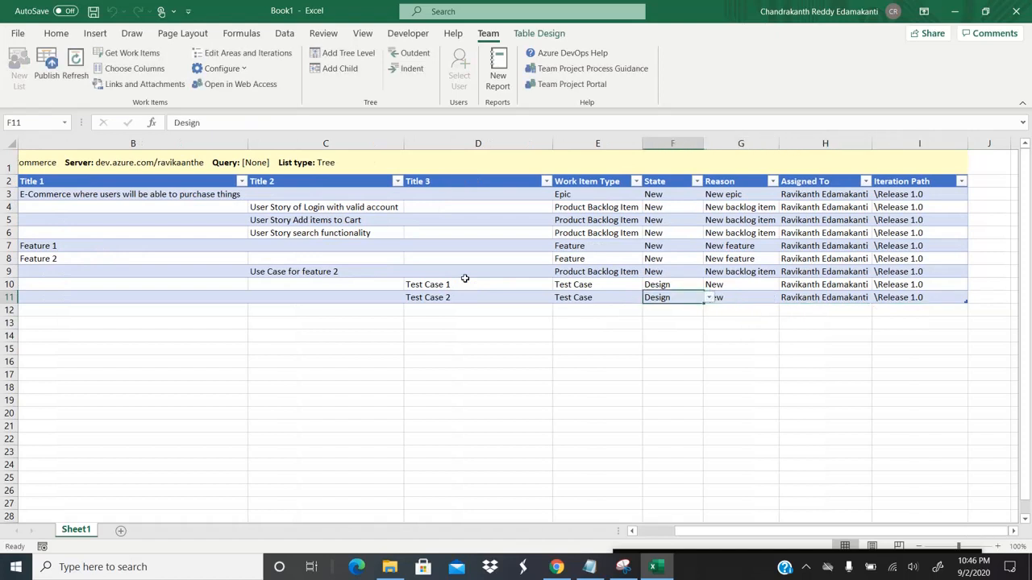
pyautogui.press('Up')
pyautogui.press('Down')
pyautogui.press('Down')
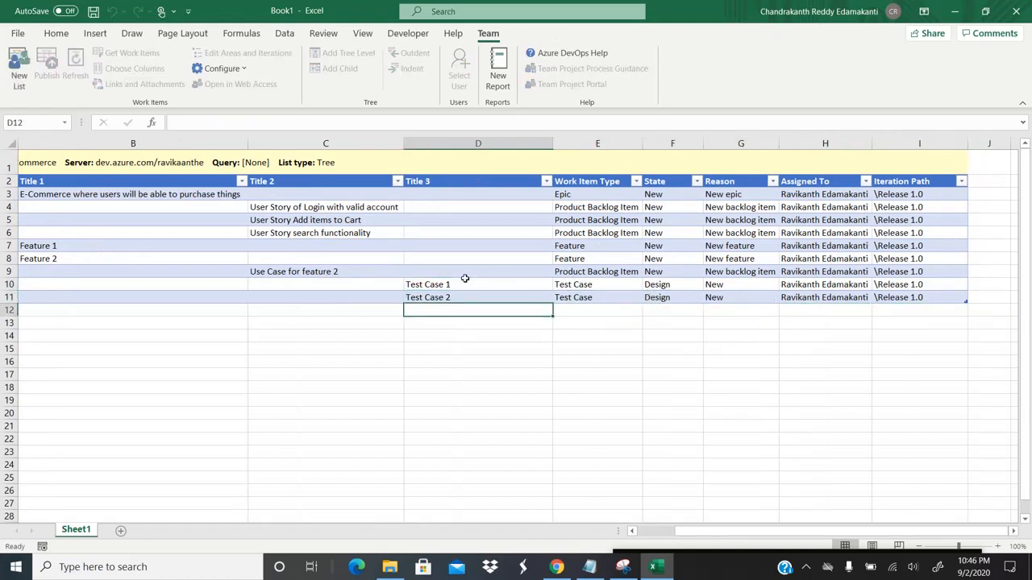
pyautogui.press('Up')
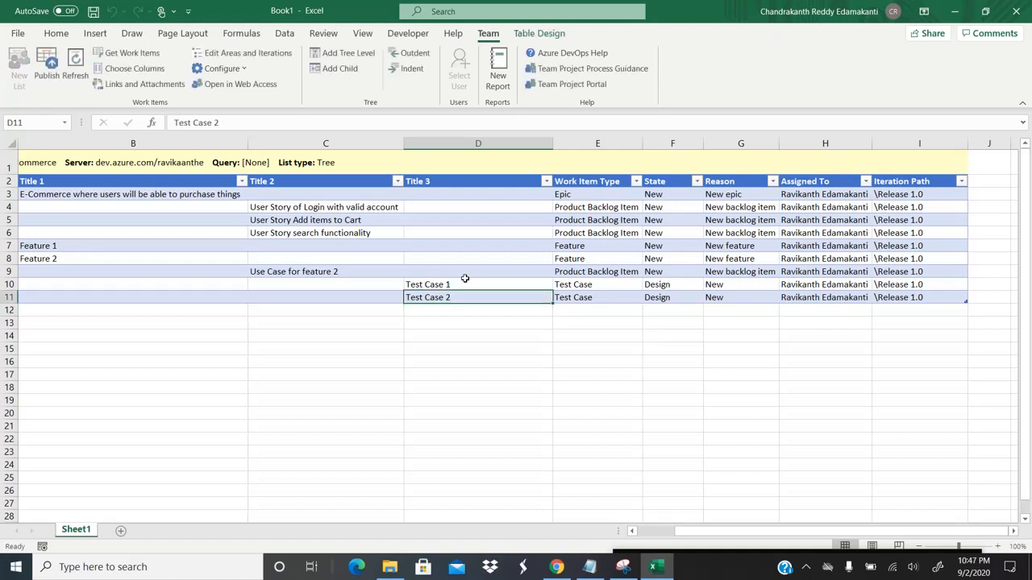
pyautogui.press('Right')
pyautogui.press('Right')
pyautogui.press('Left')
pyautogui.press('Left')
pyautogui.press('Down')
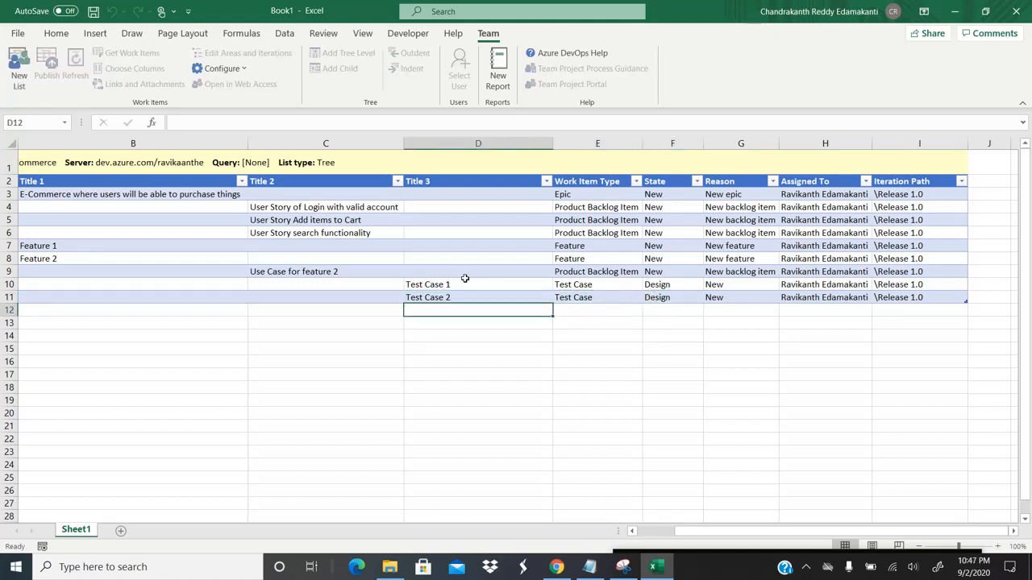
# Step: Enter 'Defect 2' as the new title in D12 below Test Case 2
pyautogui.write('Def')
pyautogui.press('BackSpace')
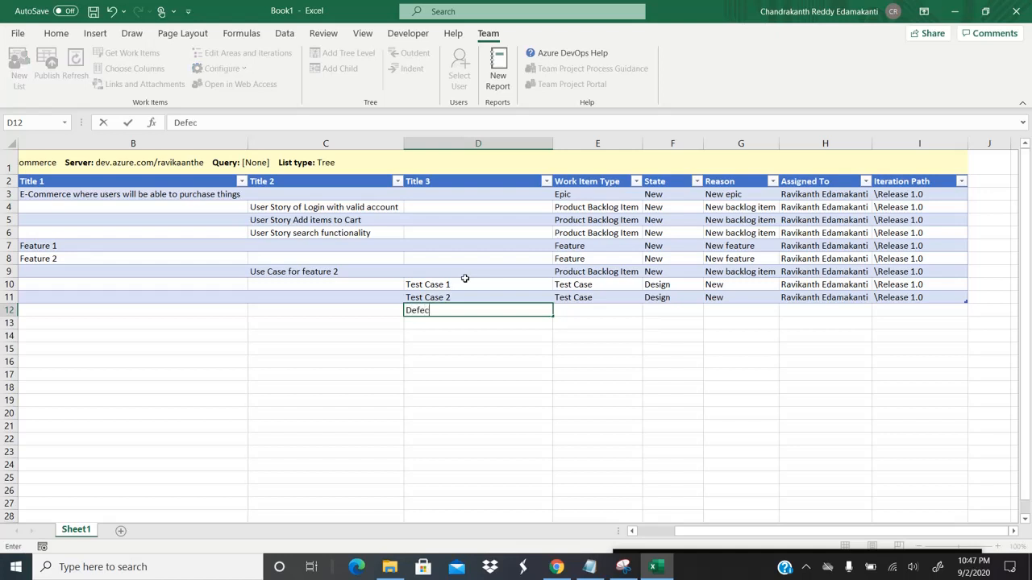
pyautogui.write('ect 1')
pyautogui.press('Right')
pyautogui.press('Down')
pyautogui.press('Down')
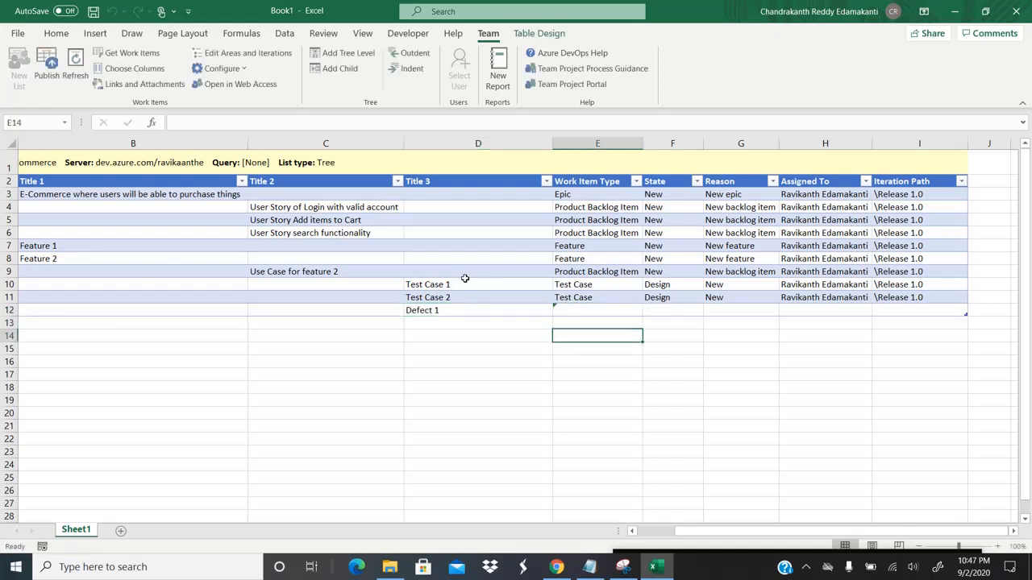
pyautogui.press('Up')
pyautogui.press('Left')
pyautogui.press('Up')
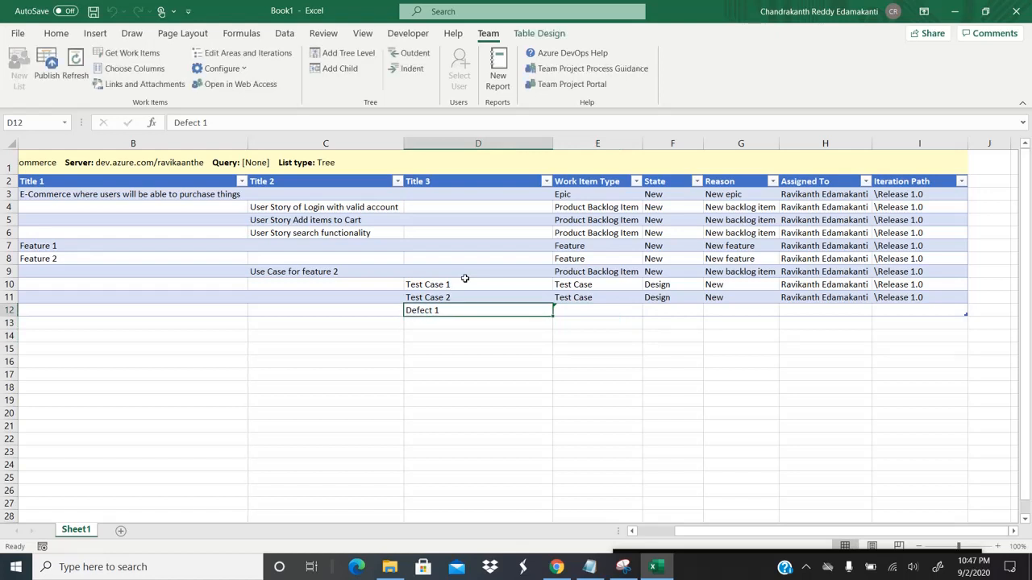
pyautogui.press('BackSpace')
pyautogui.write('2')
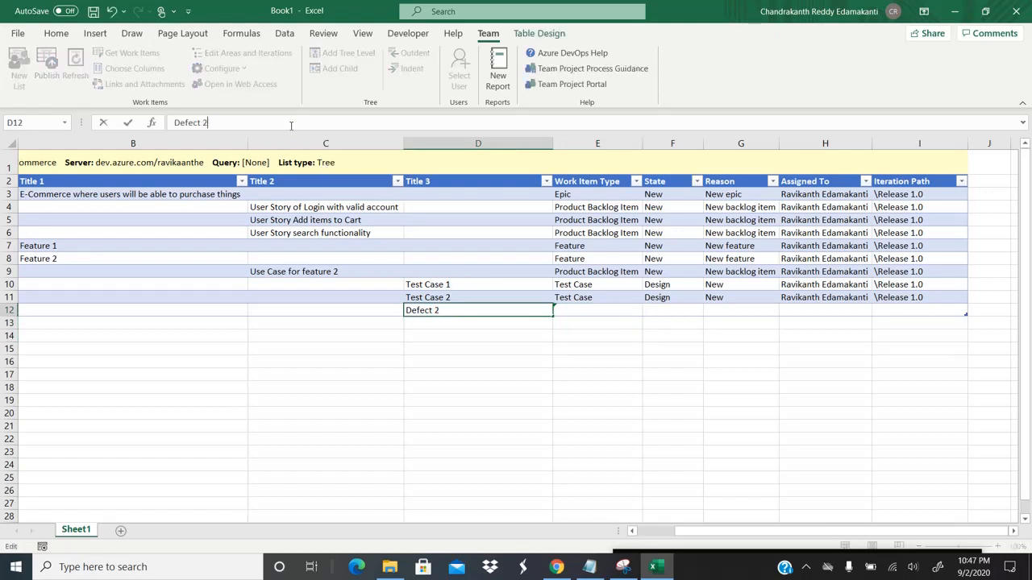
pyautogui.press('Tab')
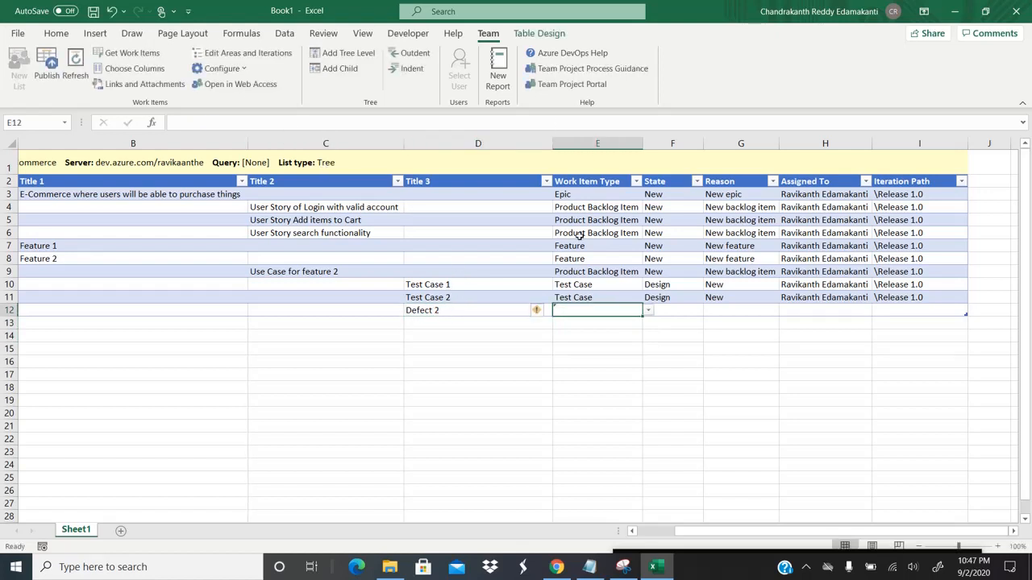
# Step: Make Defect 2 a Bug work item and fill its Assigned To and Iteration Path
pyautogui.click(649, 312)
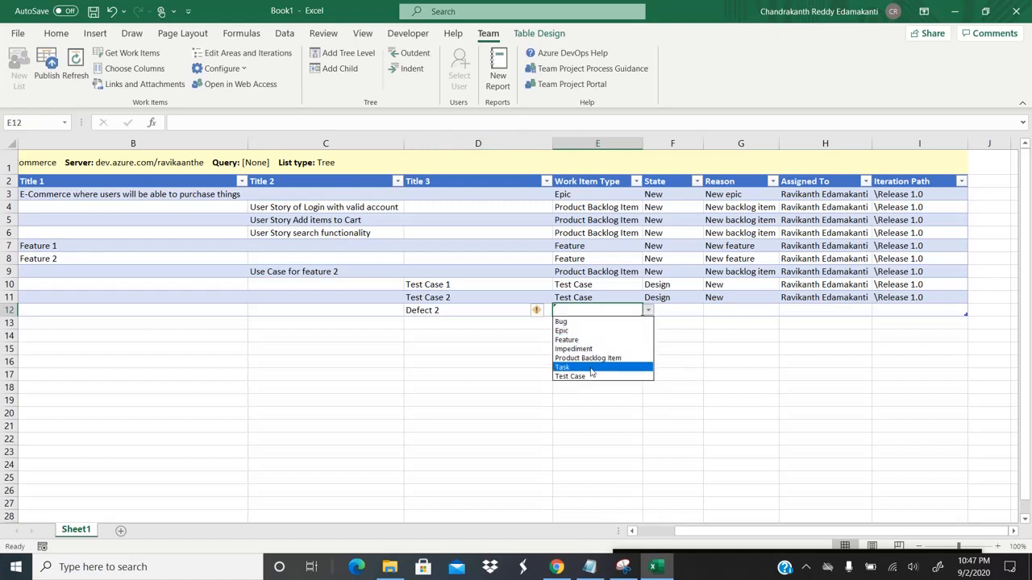
pyautogui.click(564, 322)
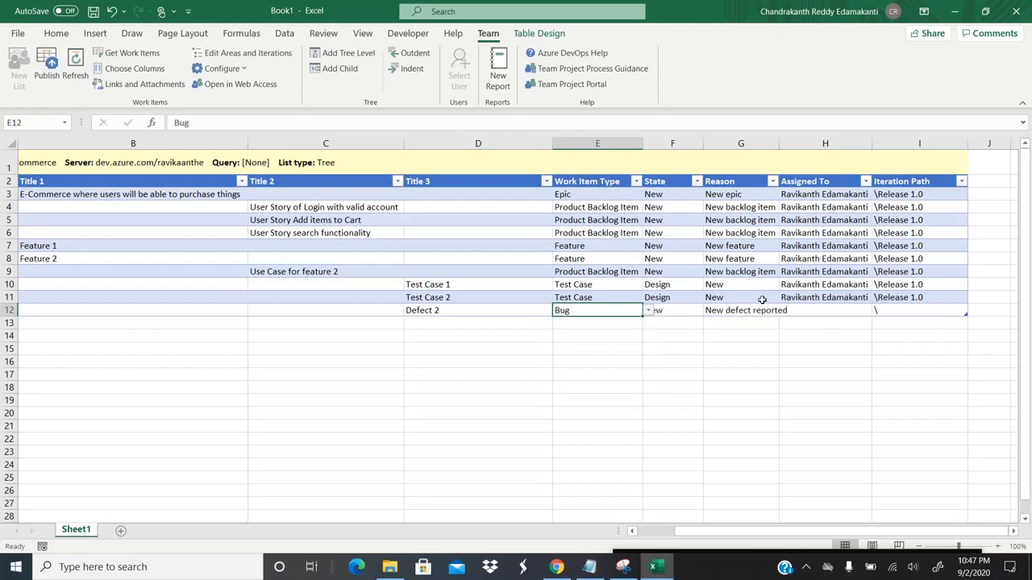
pyautogui.click(826, 312)
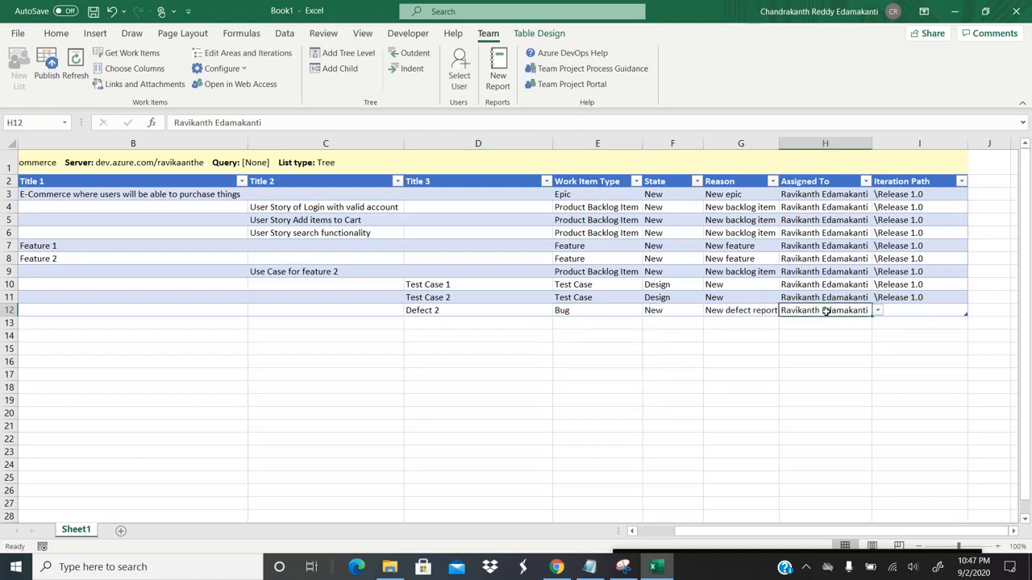
pyautogui.press('Tab')
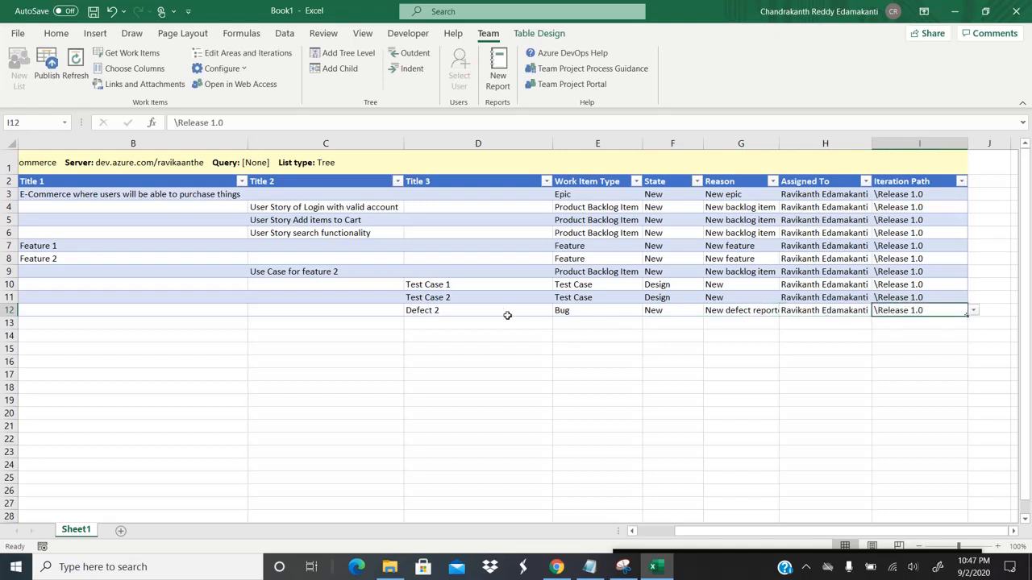
pyautogui.click(489, 310)
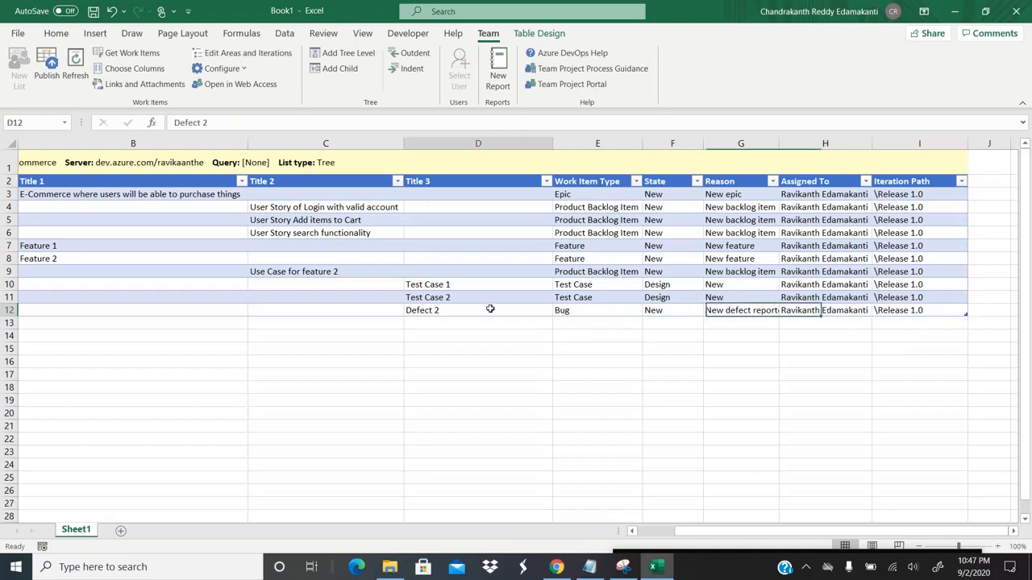
pyautogui.click(445, 296)
pyautogui.click(432, 310)
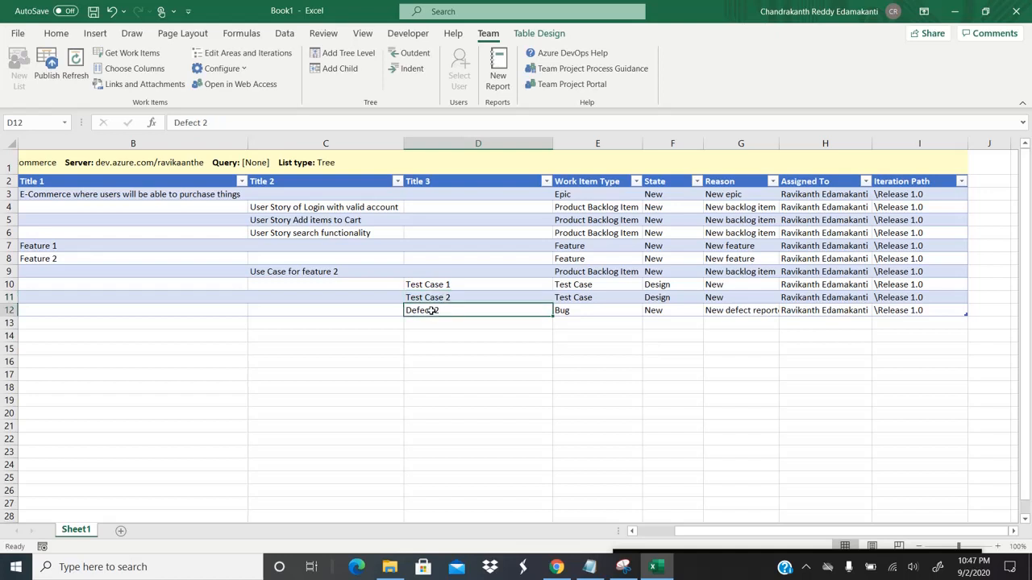
pyautogui.click(449, 297)
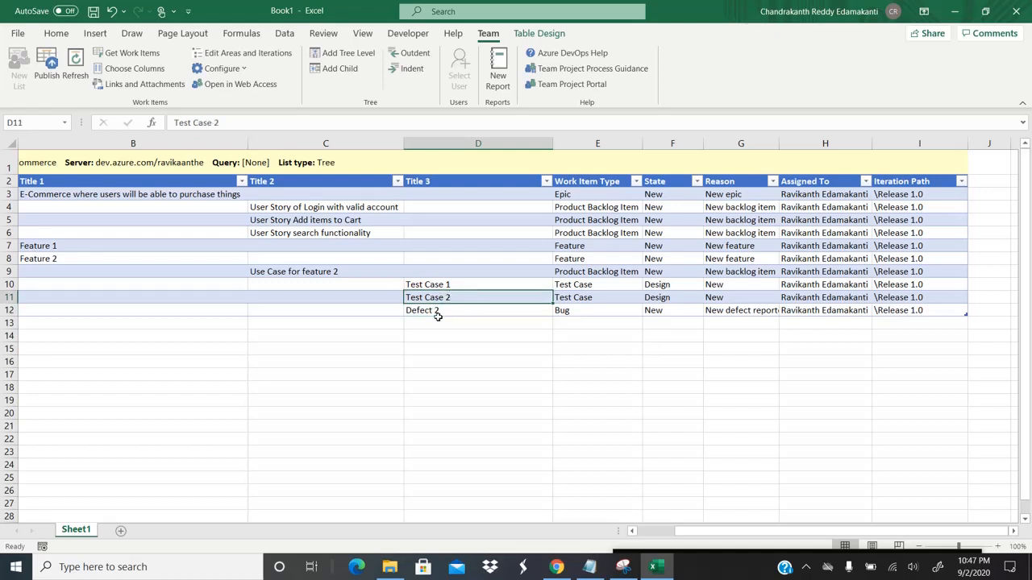
pyautogui.click(463, 314)
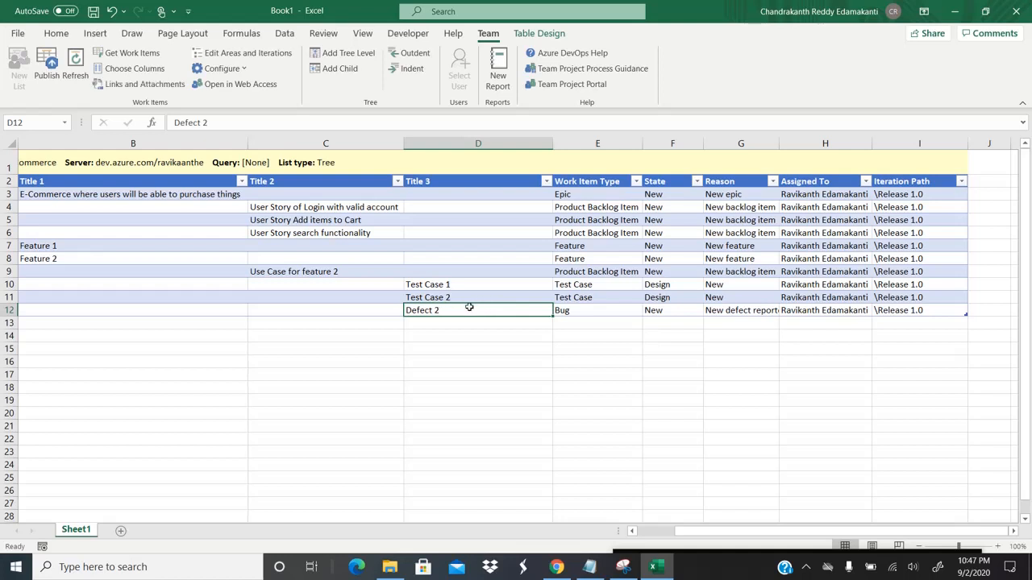
# Step: Nest Defect 2 under Test Case 2 and publish it to Azure DevOps as ID 245
pyautogui.click(416, 69)
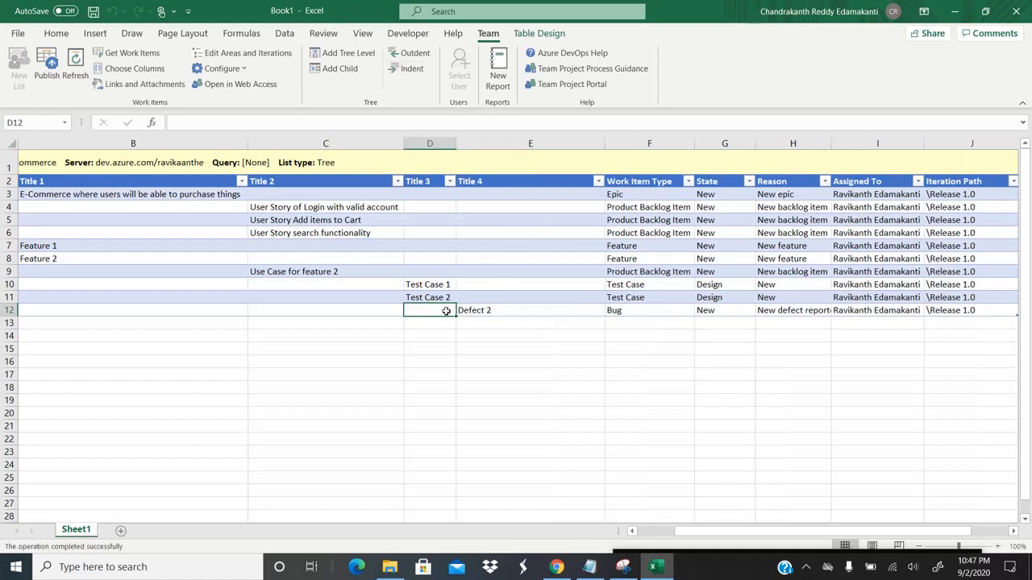
pyautogui.press('Left')
pyautogui.press('Left')
pyautogui.press('Left')
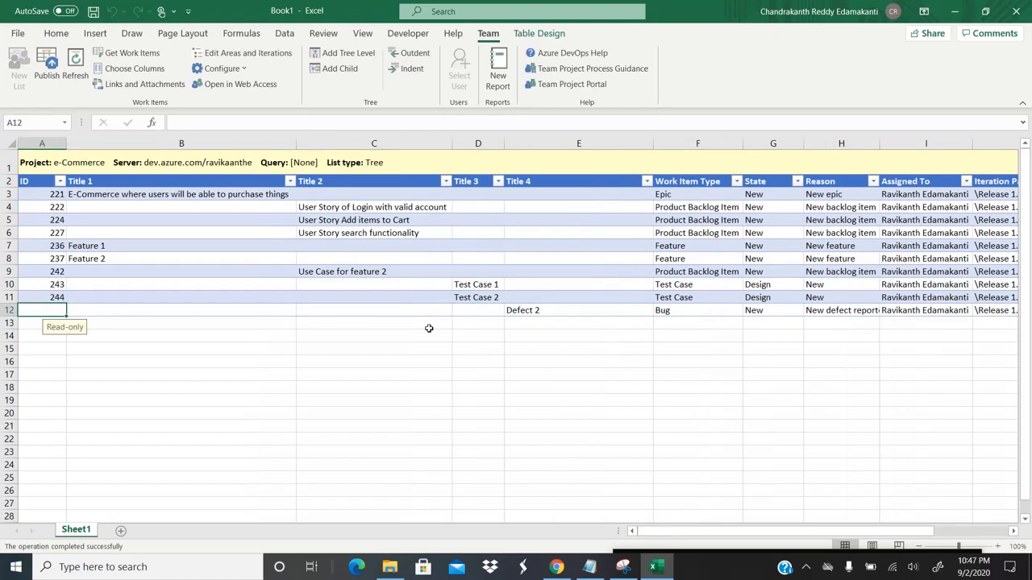
pyautogui.click(49, 75)
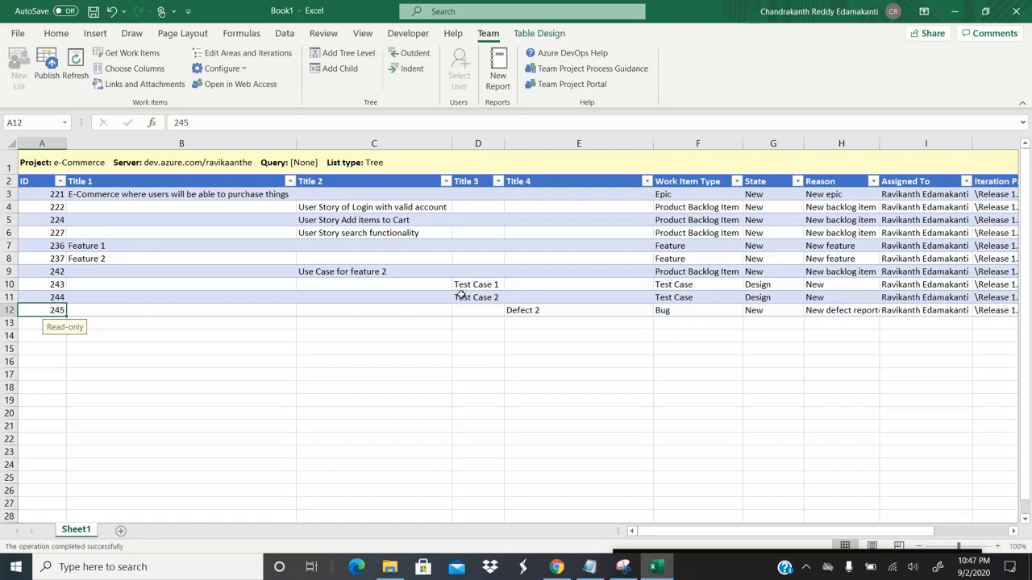
pyautogui.click(551, 309)
pyautogui.hotkey('alt', 'Tab')
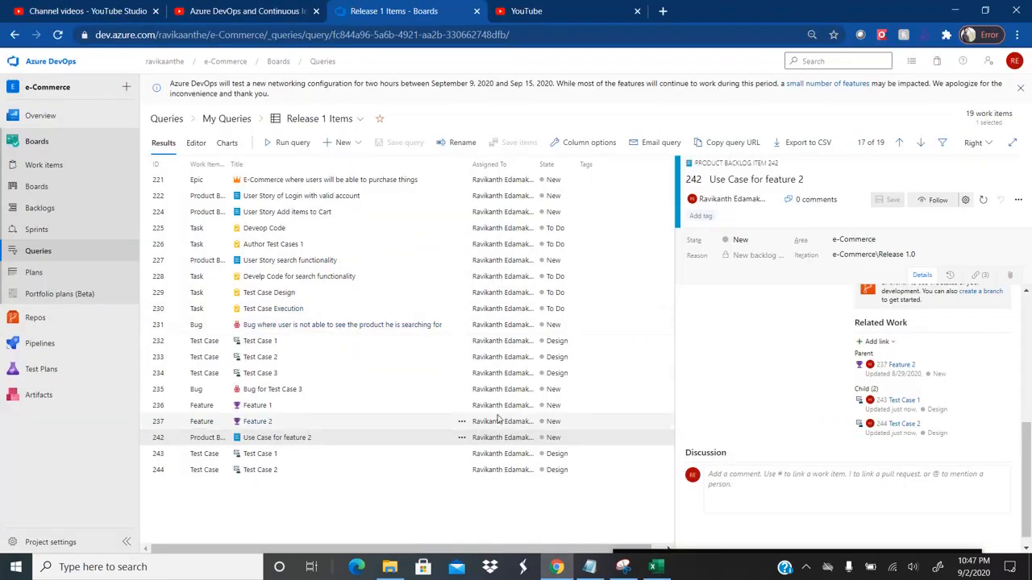
# Step: Open Test Case 2 (item 244) in Azure DevOps and check its Related Work for Defect 2
pyautogui.hotkey('alt', 'Tab')
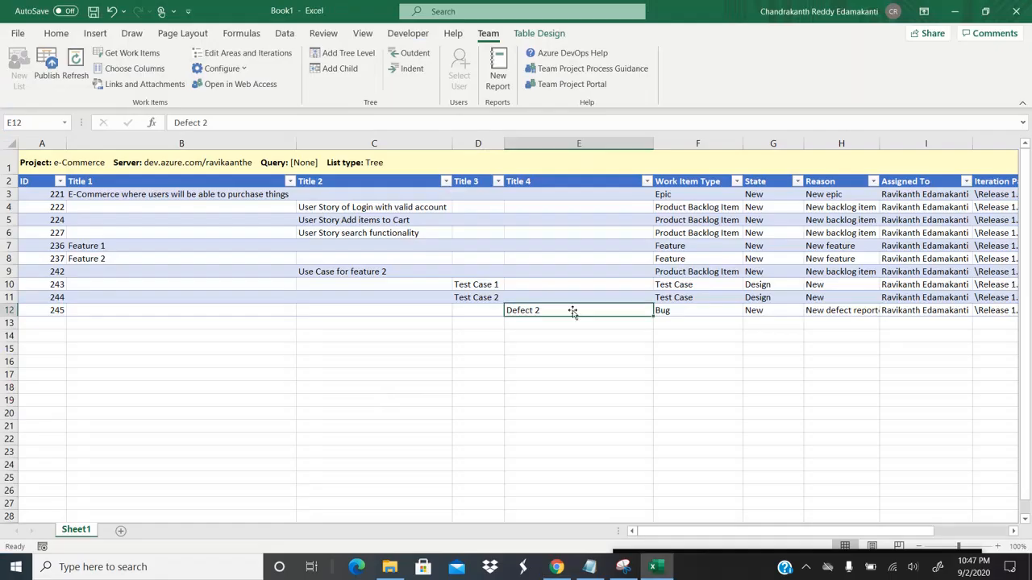
pyautogui.click(476, 297)
pyautogui.hotkey('alt', 'Tab')
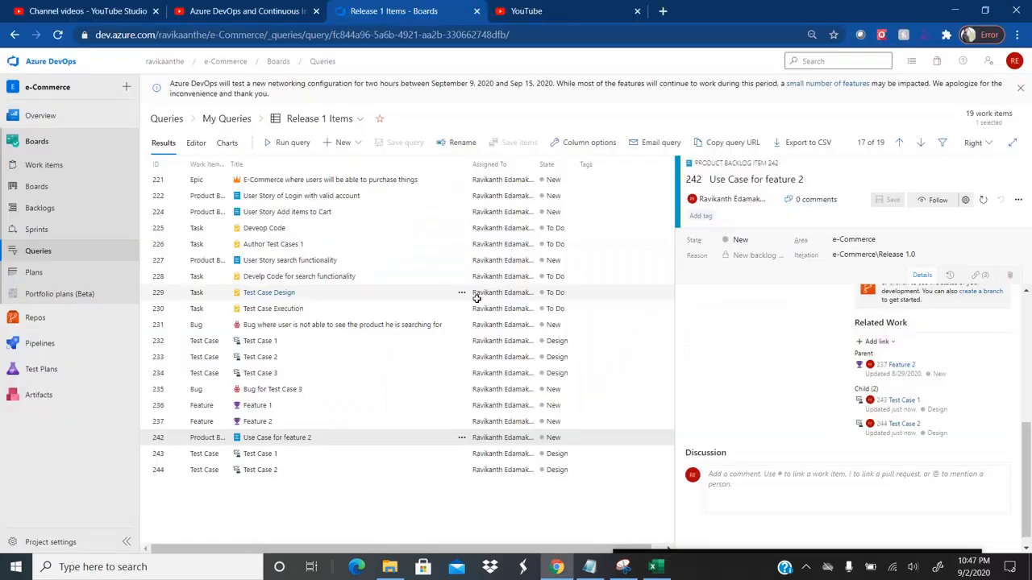
pyautogui.click(268, 470)
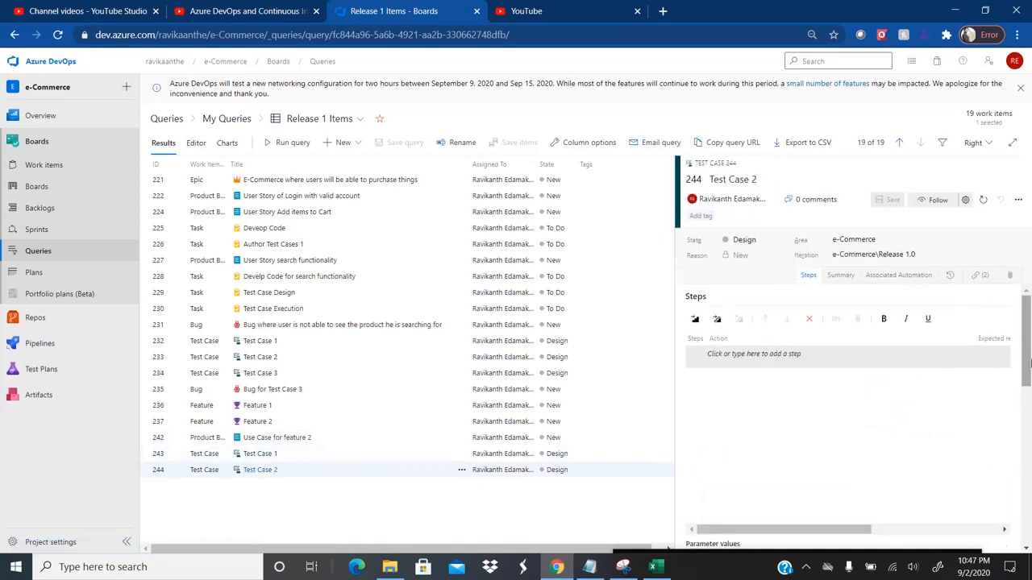
pyautogui.moveTo(1028, 345); pyautogui.dragTo(1029, 474)
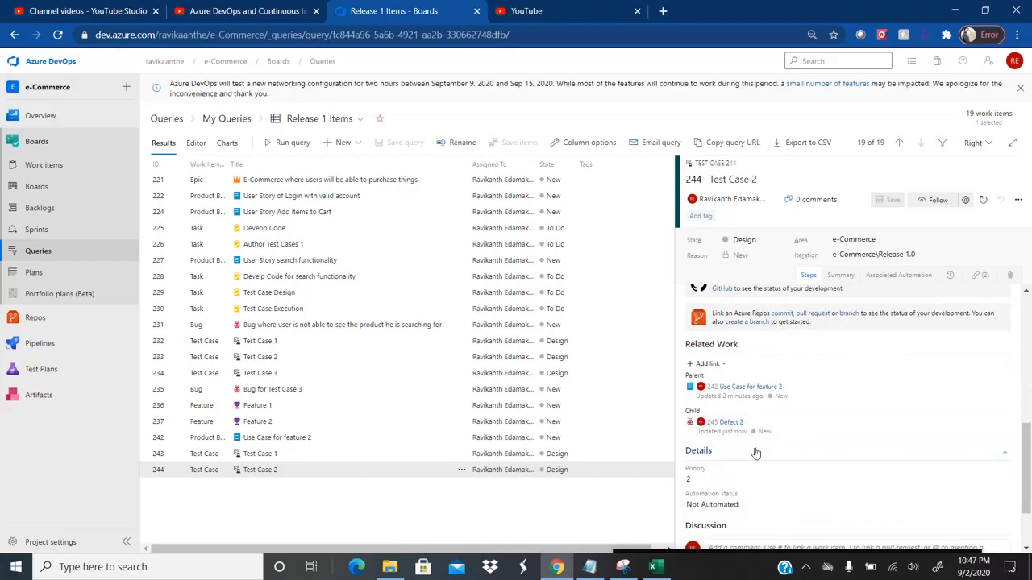
# Step: Compare the Excel tree list against Azure DevOps, checking Test Case 2, Test Case 1 and Use Case for feature 2
pyautogui.hotkey('alt', 'Tab')
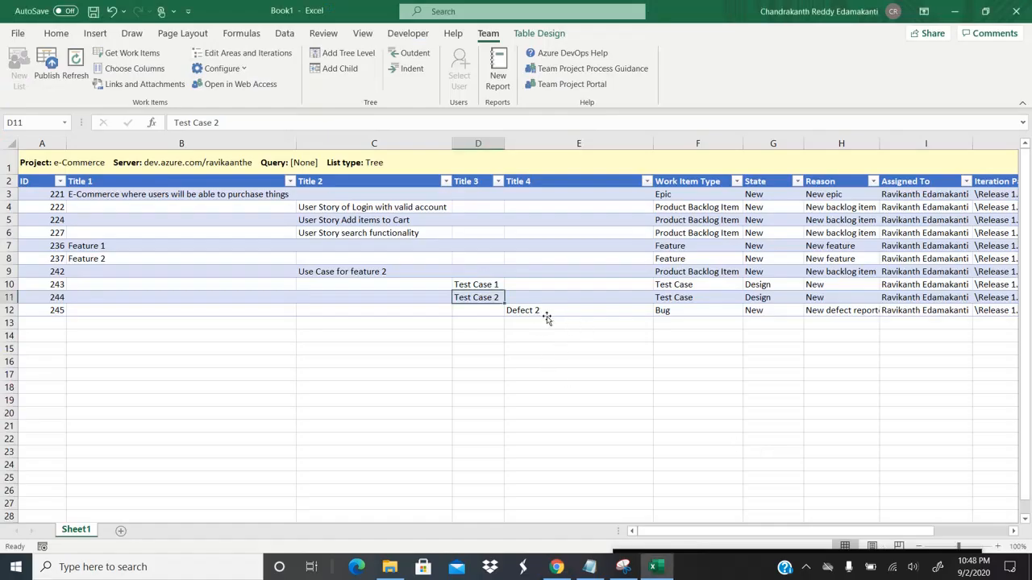
pyautogui.hotkey('alt', 'Tab')
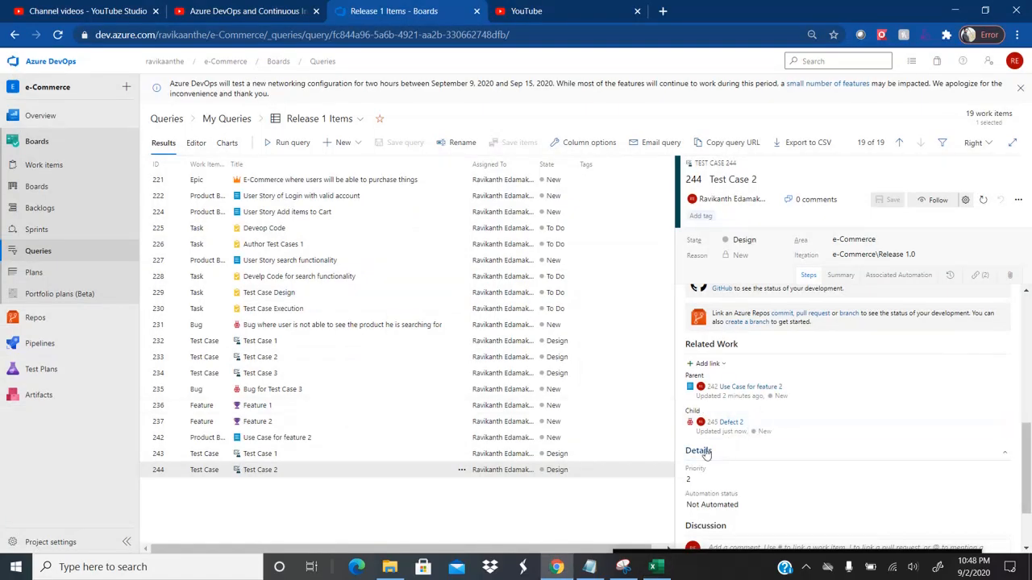
pyautogui.hotkey('alt', 'Tab')
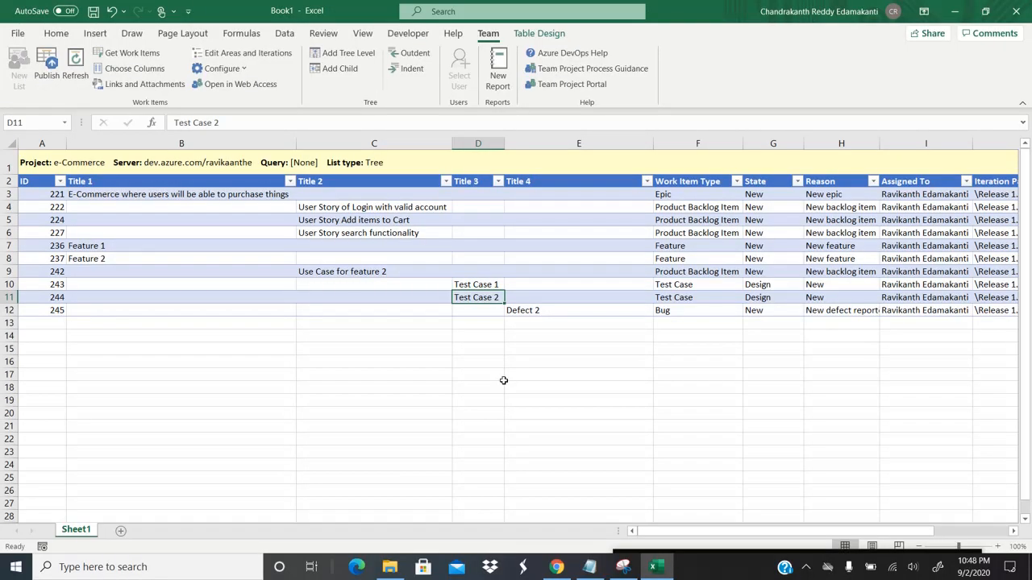
pyautogui.hotkey('alt', 'Tab')
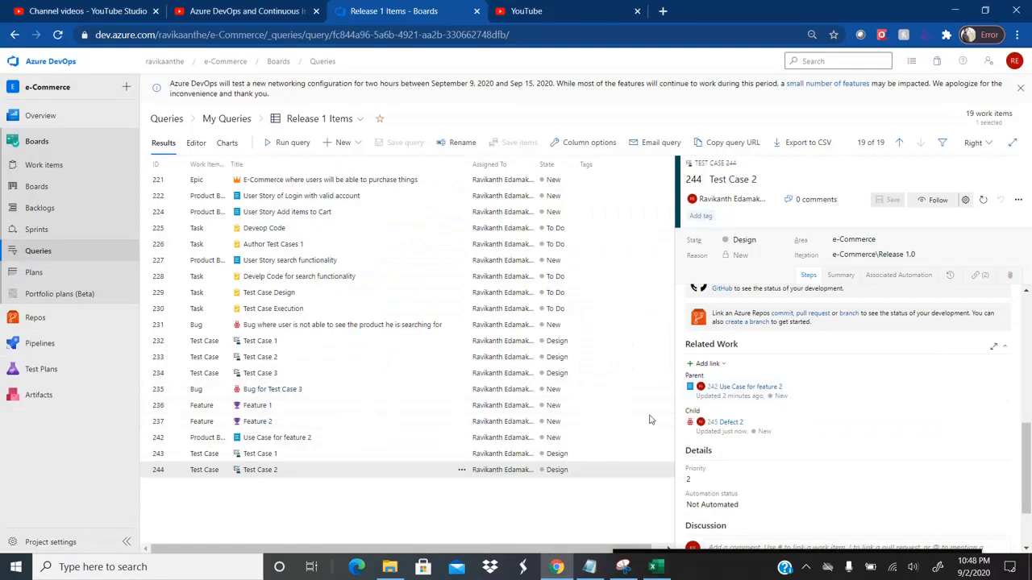
pyautogui.hotkey('alt', 'Tab')
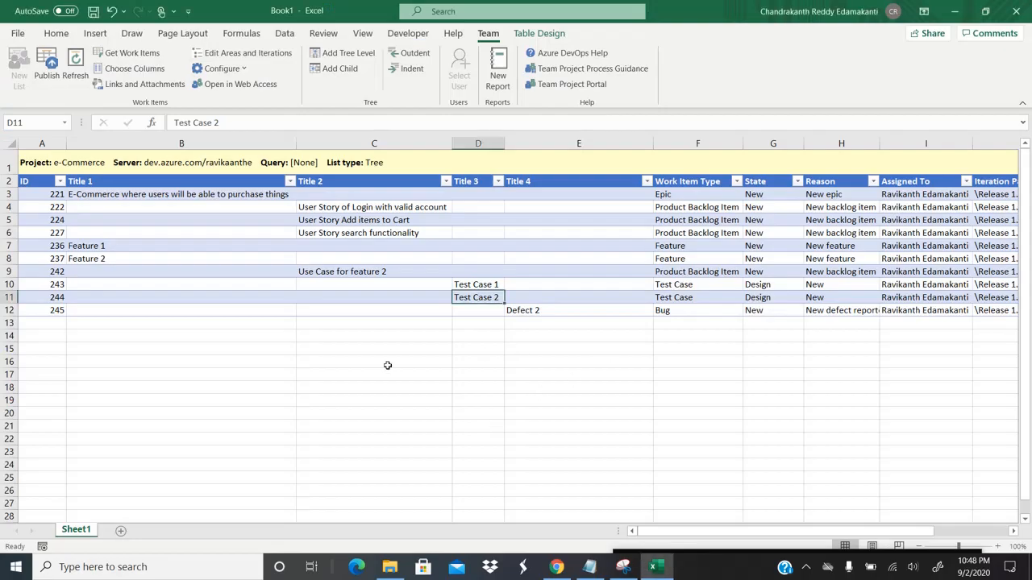
pyautogui.press('Left')
pyautogui.press('Left')
pyautogui.press('Left')
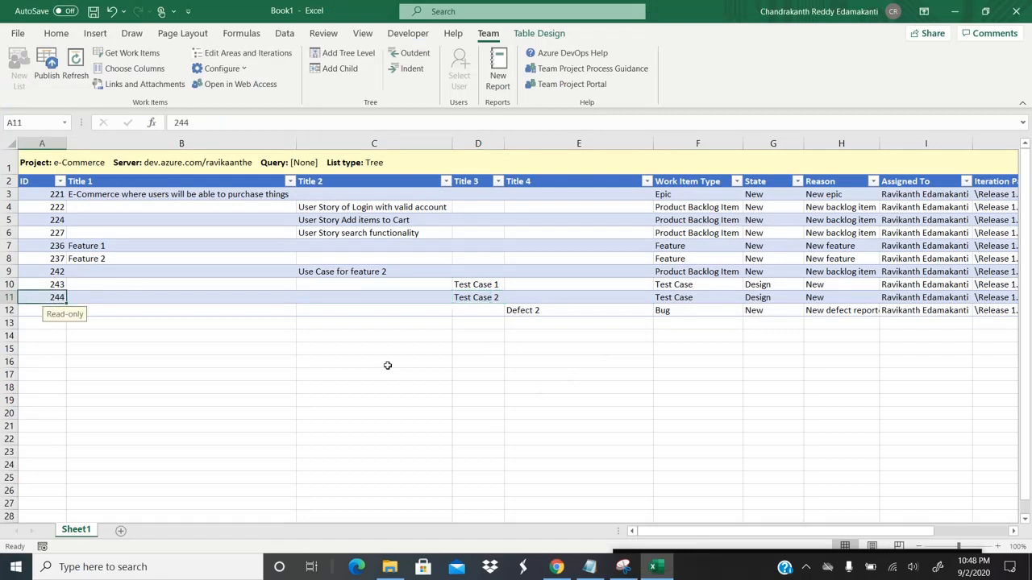
pyautogui.press('Right')
pyautogui.press('Right')
pyautogui.press('Right')
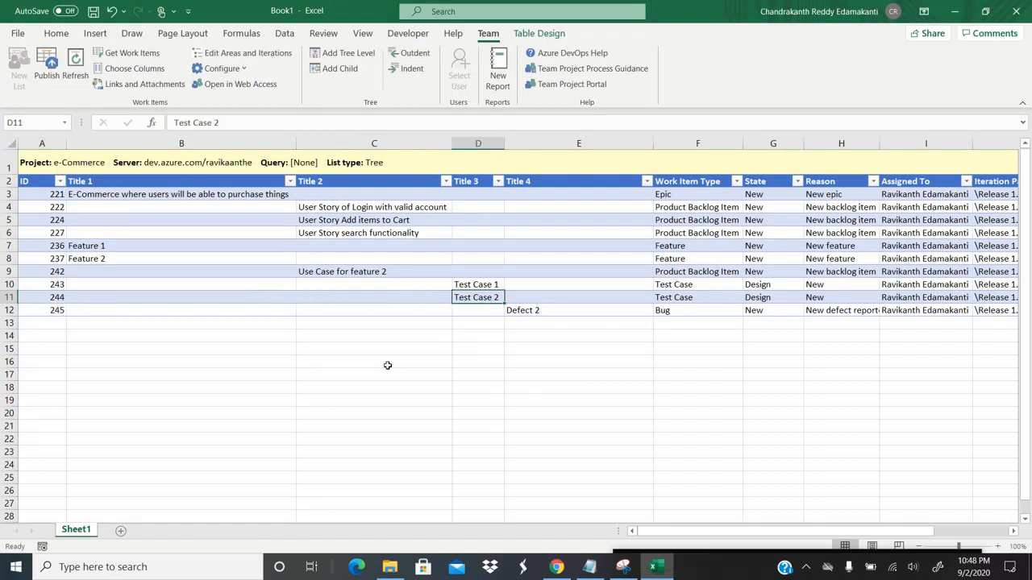
pyautogui.press('Up')
pyautogui.press('Left')
pyautogui.press('Right')
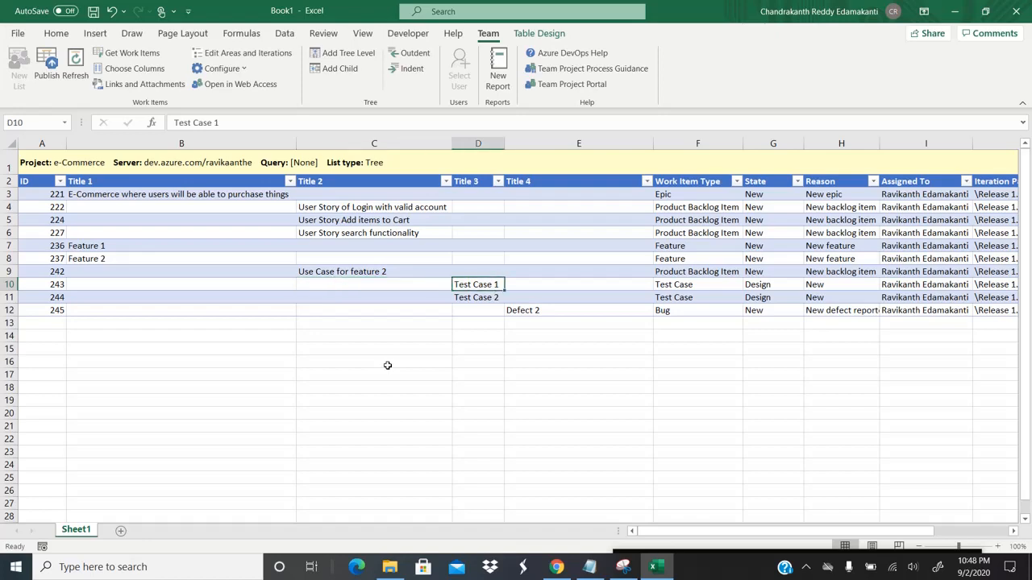
pyautogui.press('Left')
pyautogui.press('Up')
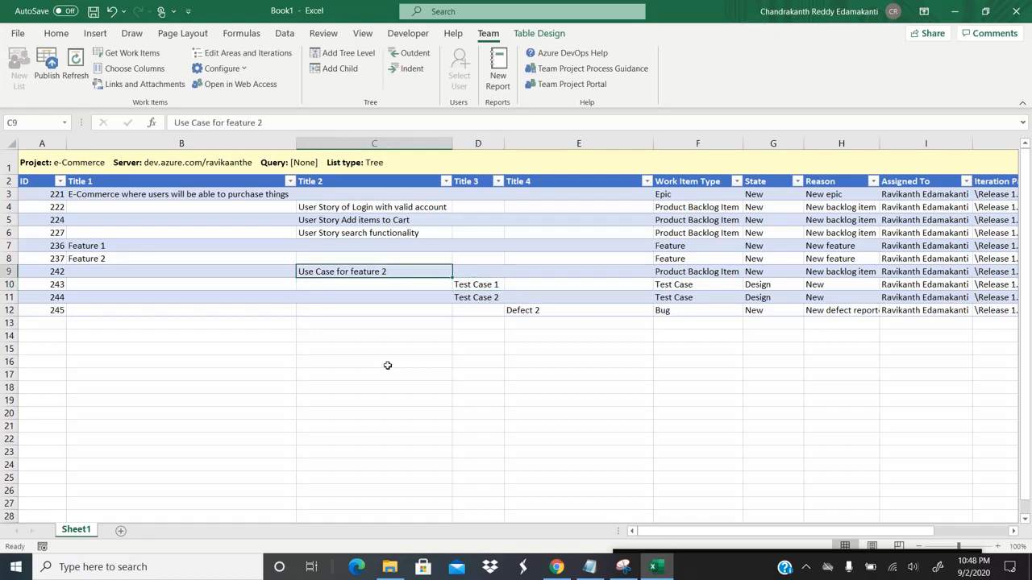
# Step: Open Use Case for feature 2 (item 242) in Azure DevOps and widen its details pane to view its children
pyautogui.hotkey('alt', 'Tab')
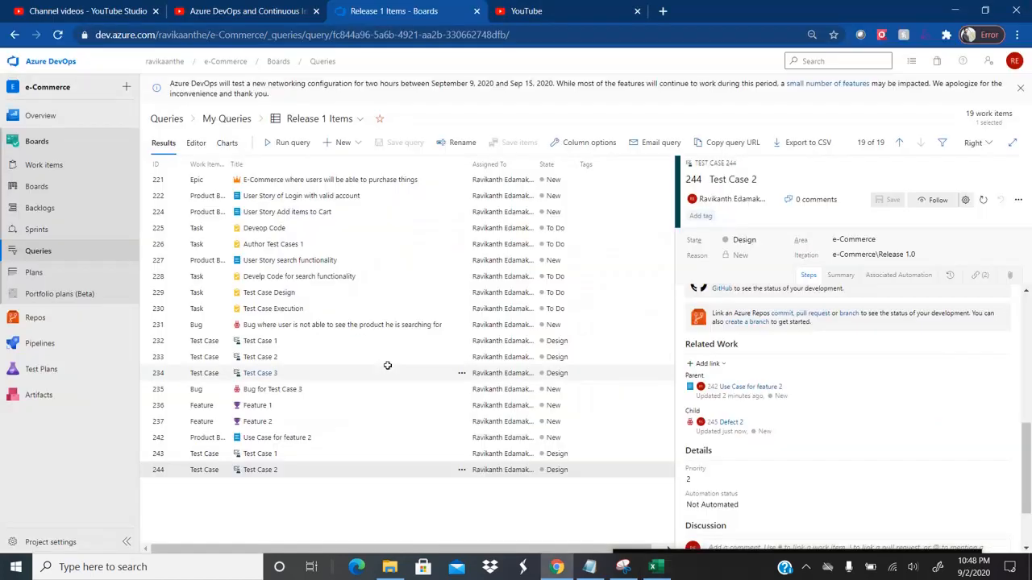
pyautogui.click(277, 442)
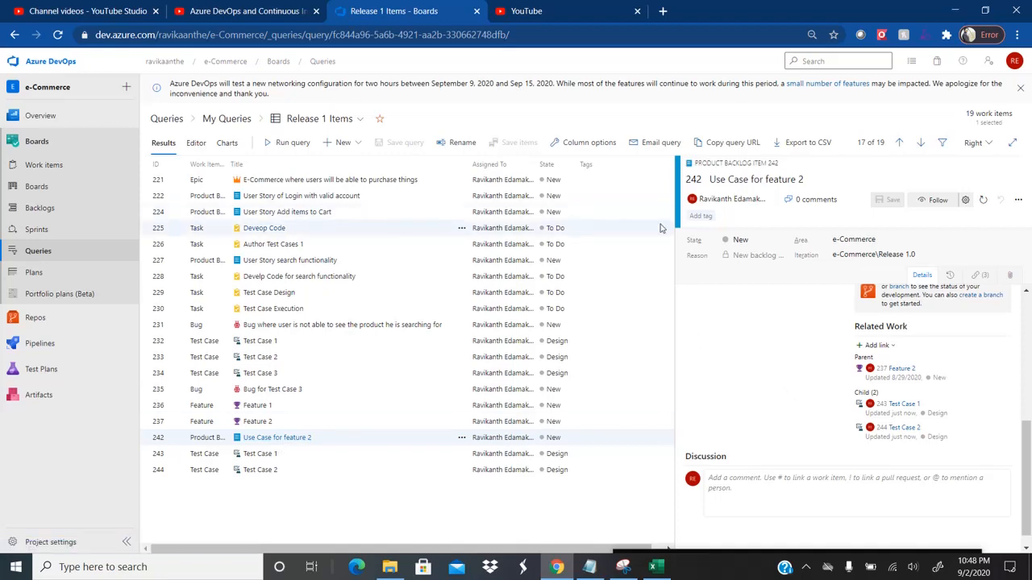
pyautogui.moveTo(675, 299); pyautogui.dragTo(362, 307)
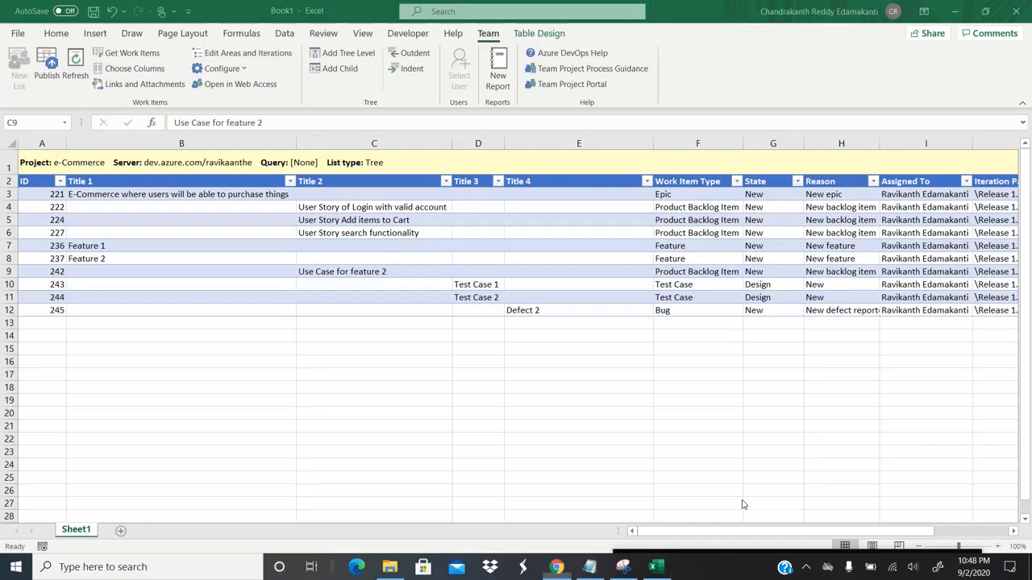
pyautogui.click(475, 284)
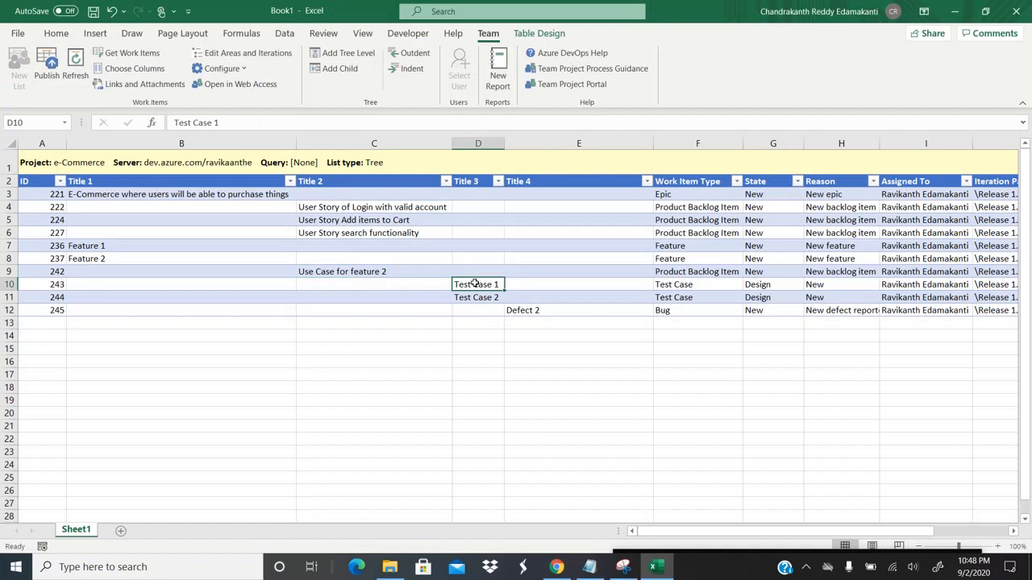
pyautogui.press('Left')
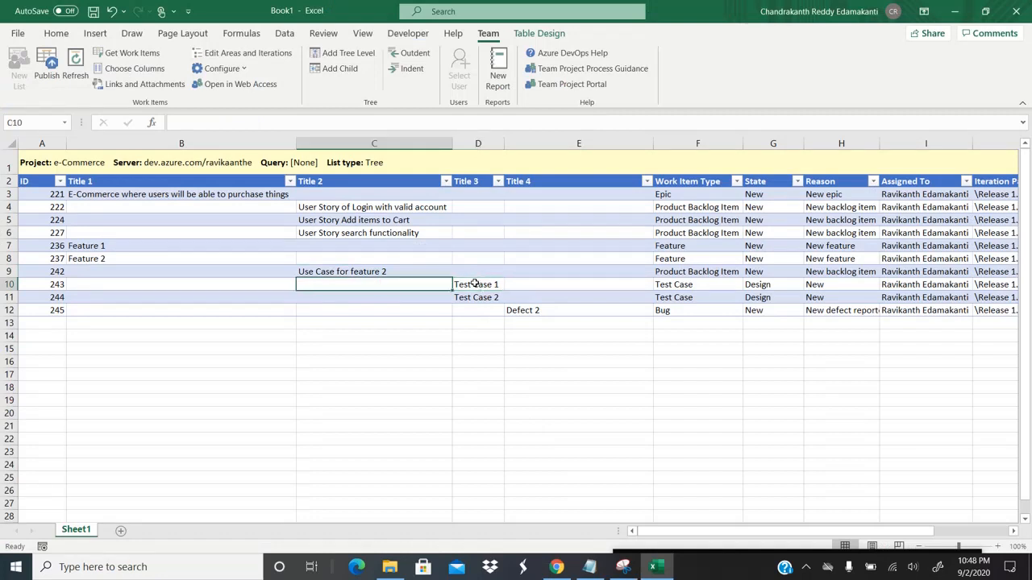
pyautogui.press('Up')
pyautogui.hotkey('shift', 'Right')
pyautogui.hotkey('shift', 'Down')
pyautogui.hotkey('shift', 'Down')
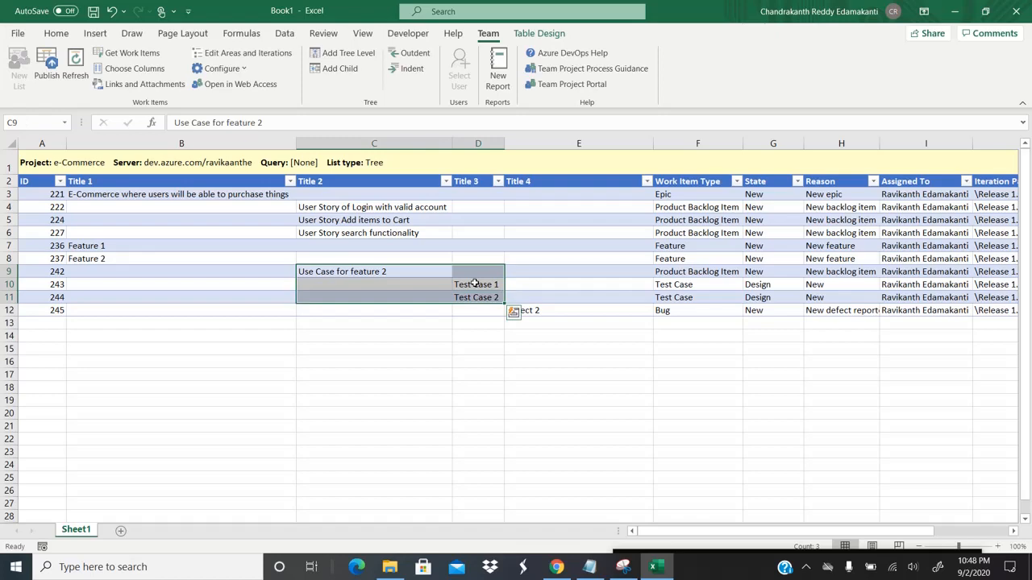
pyautogui.hotkey('alt', 'Tab')
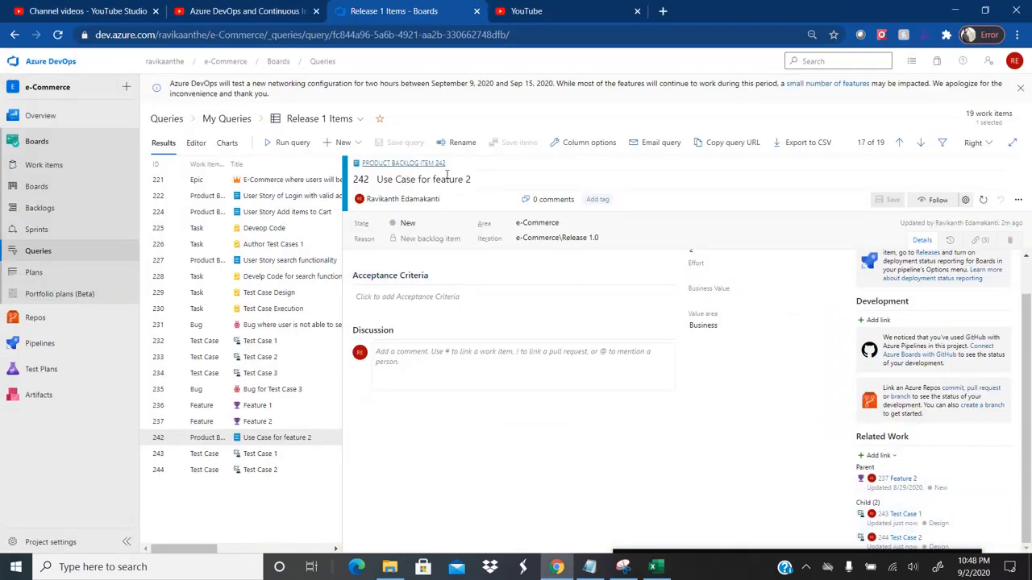
pyautogui.hotkey('alt', 'Tab')
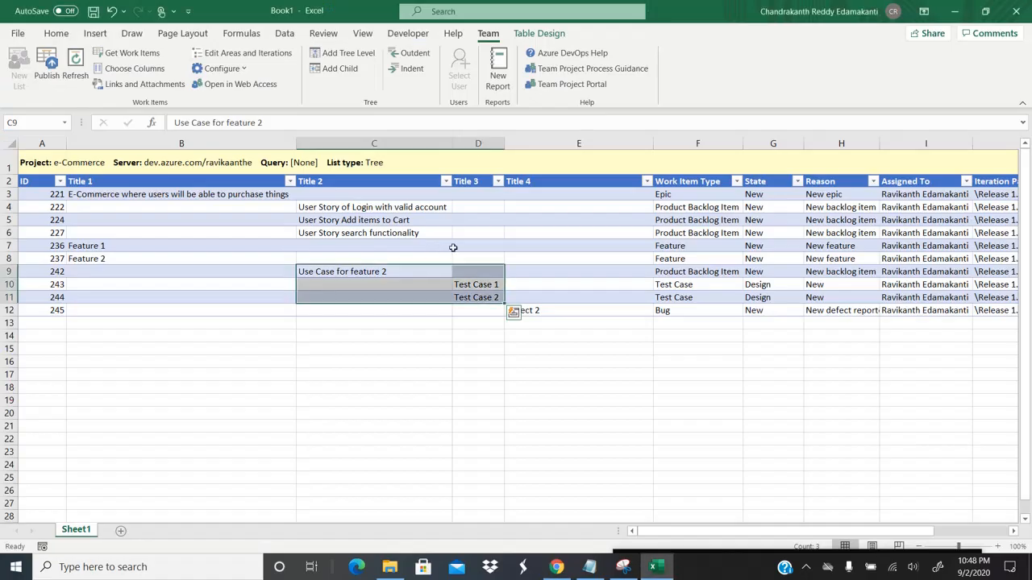
pyautogui.click(489, 286)
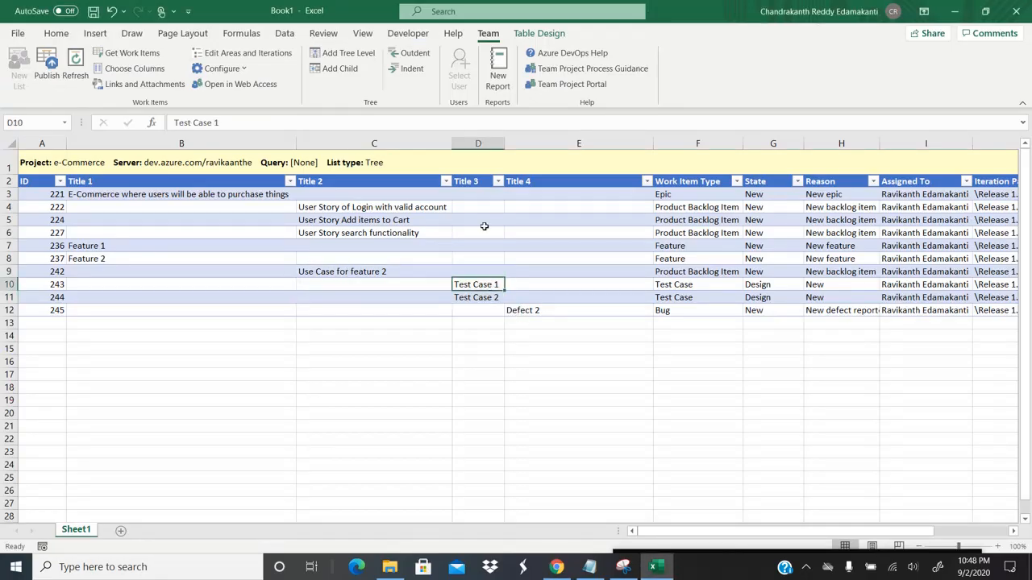
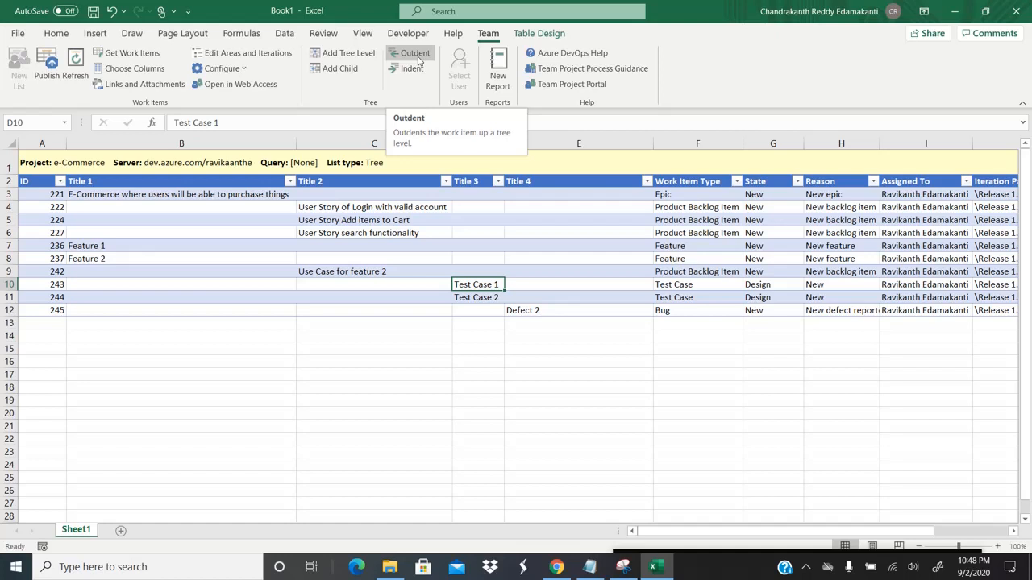
# Step: Outdent Test Case 1, then Test Case 2 with its Defect 2, one level under Use Case for feature 2
pyautogui.click(382, 271)
pyautogui.click(478, 286)
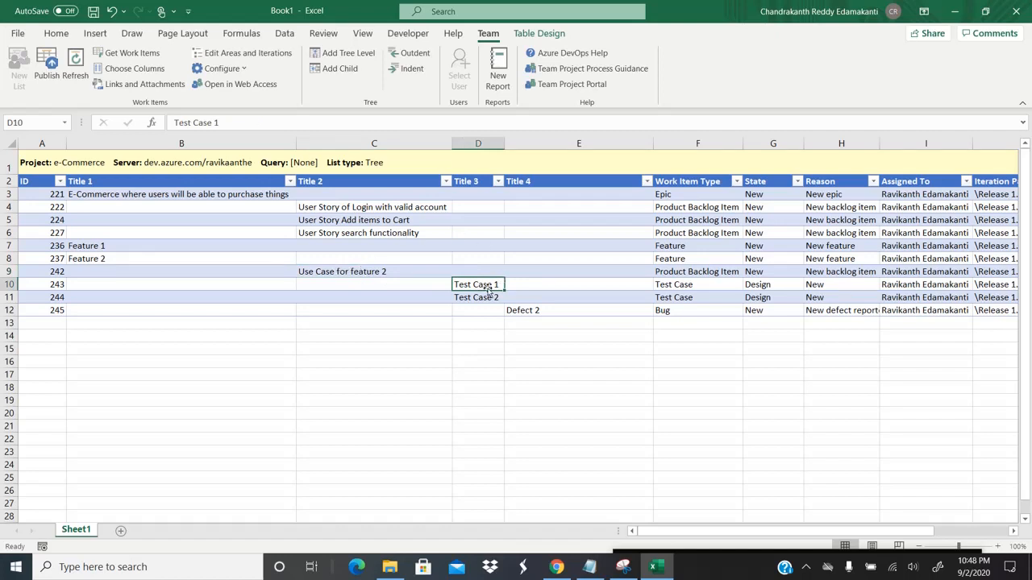
pyautogui.click(411, 55)
pyautogui.click(471, 297)
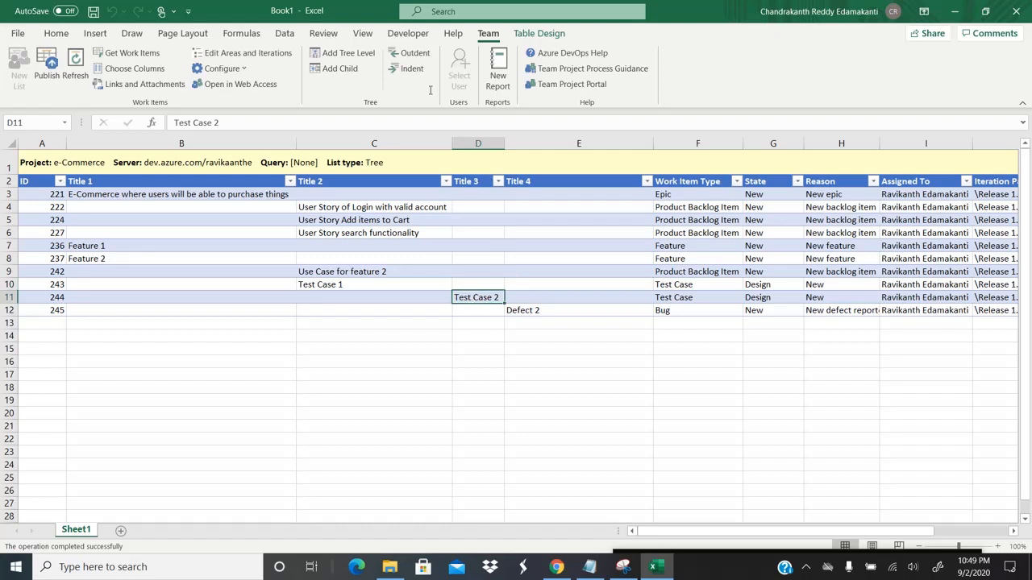
pyautogui.click(410, 55)
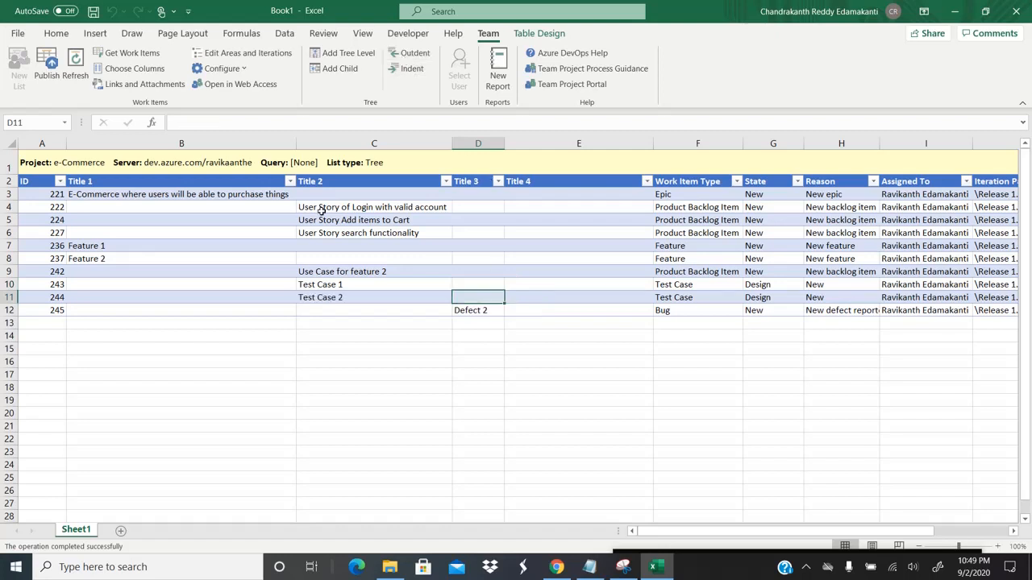
# Step: Publish the outdented hierarchy to Azure DevOps and bring up the browser
pyautogui.click(367, 280)
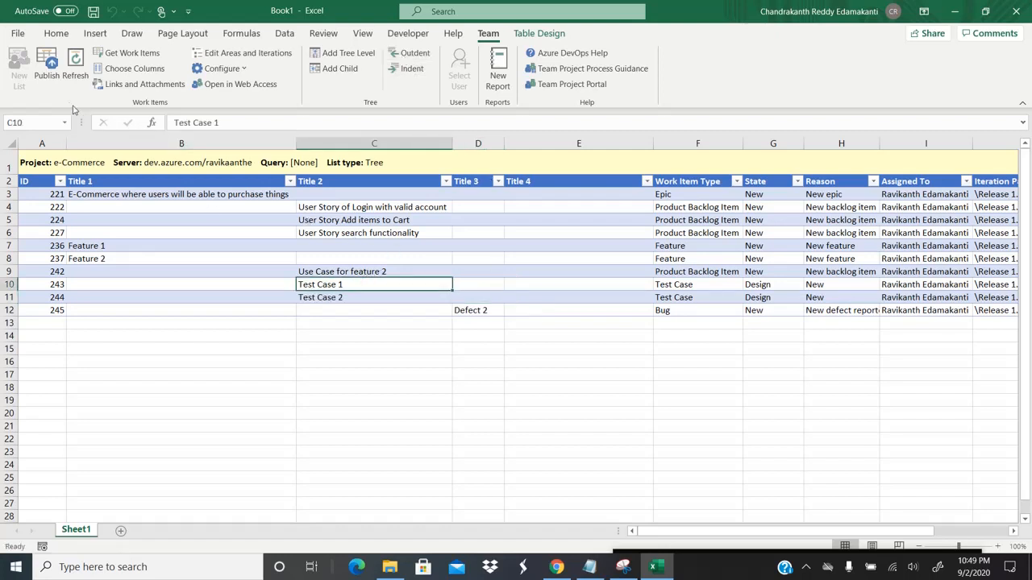
pyautogui.click(50, 76)
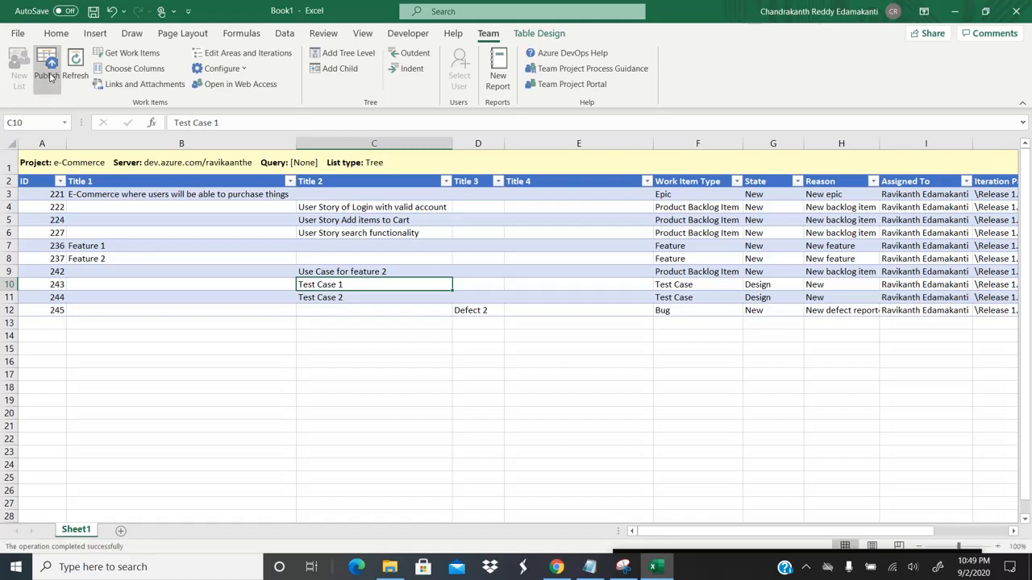
pyautogui.hotkey('alt', 'Tab')
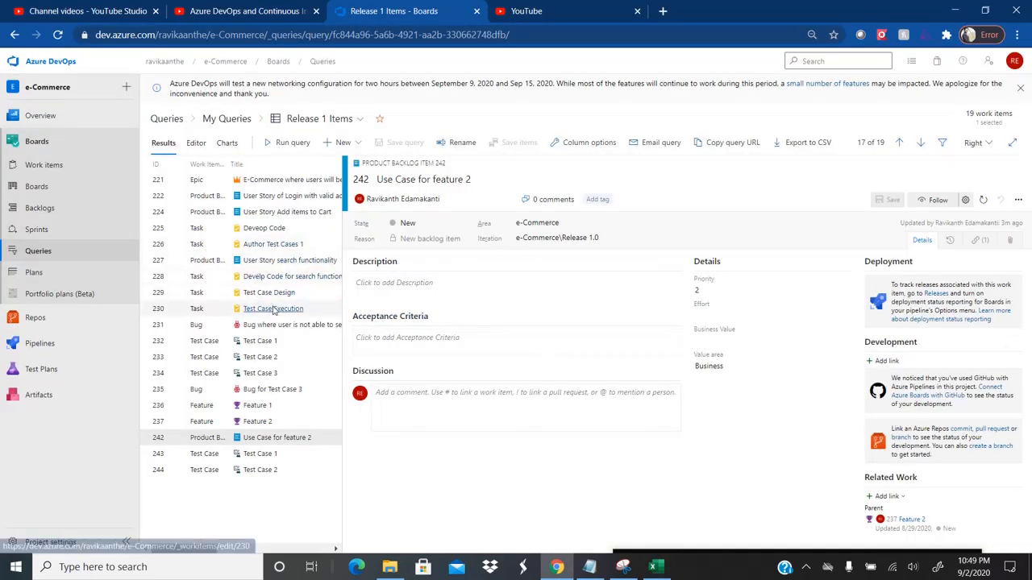
# Step: Confirm in Azure DevOps that Test Case 1's parent is 242 Use Case for feature 2, then return to Excel
pyautogui.click(267, 459)
pyautogui.click(255, 440)
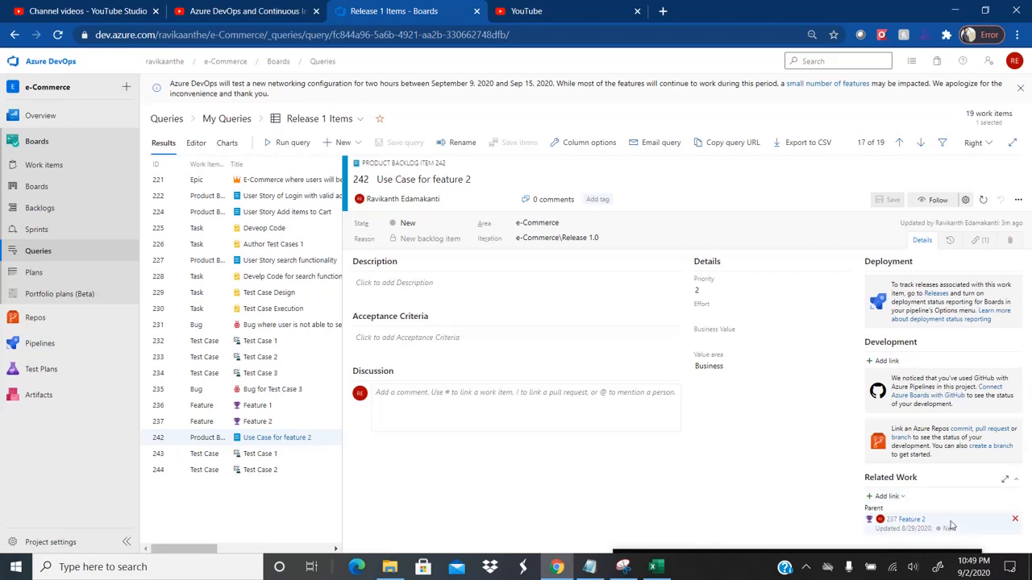
pyautogui.hotkey('alt', 'Tab')
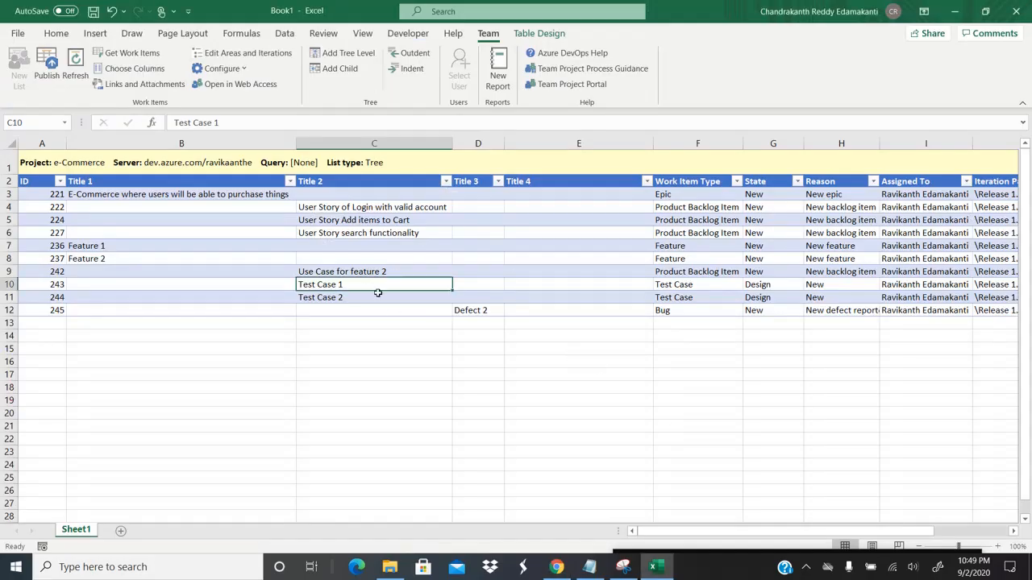
# Step: Check Test Case 2 (C11) and Defect 2 (D12) in Excel, then open item 244 in Azure DevOps
pyautogui.click(350, 297)
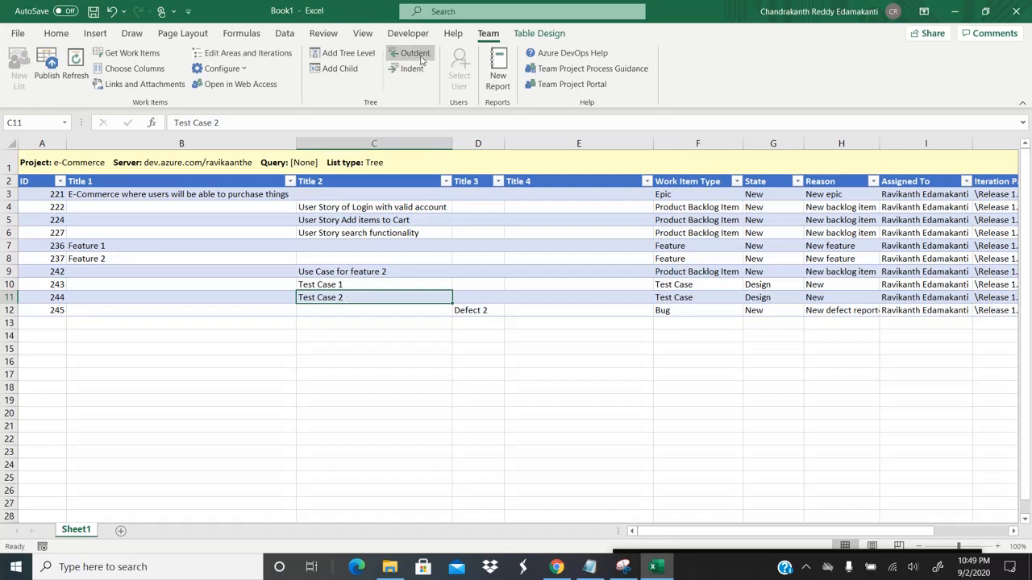
pyautogui.click(476, 310)
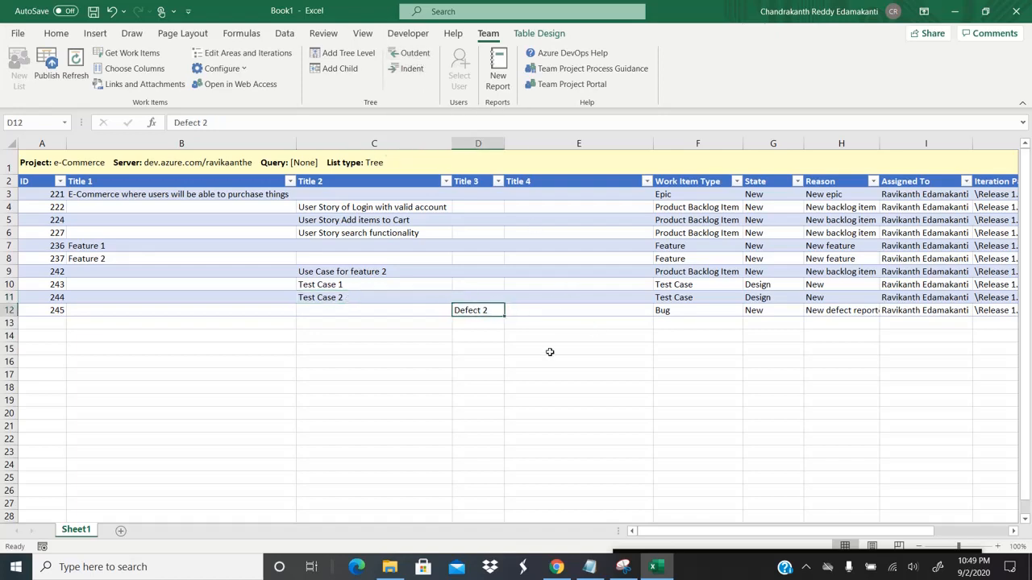
pyautogui.hotkey('alt', 'Tab')
pyautogui.click(252, 474)
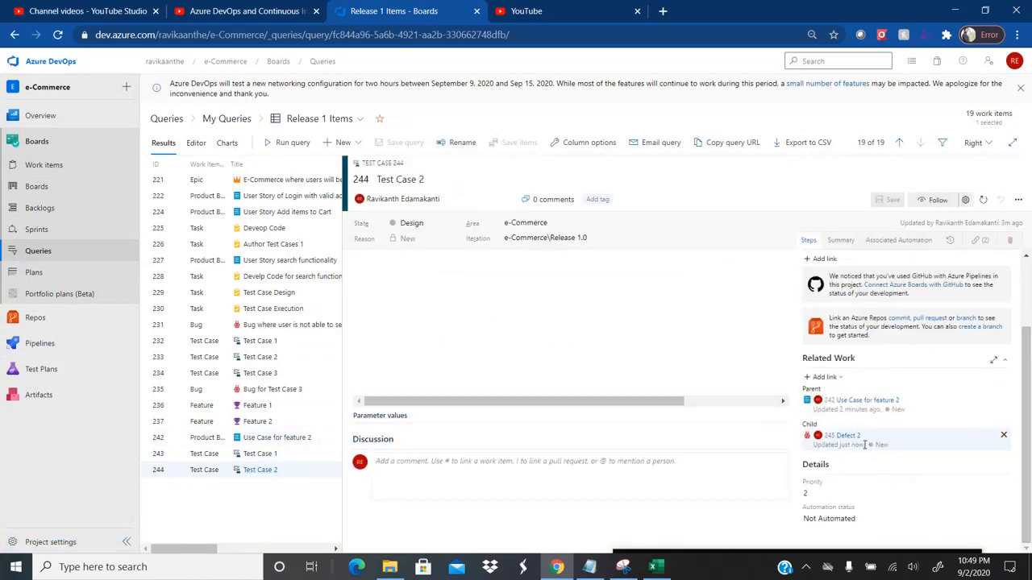
# Step: Compare Test Case 2's Defect 2 child link with the Excel tree, ending on cell C11
pyautogui.hotkey('alt', 'Tab')
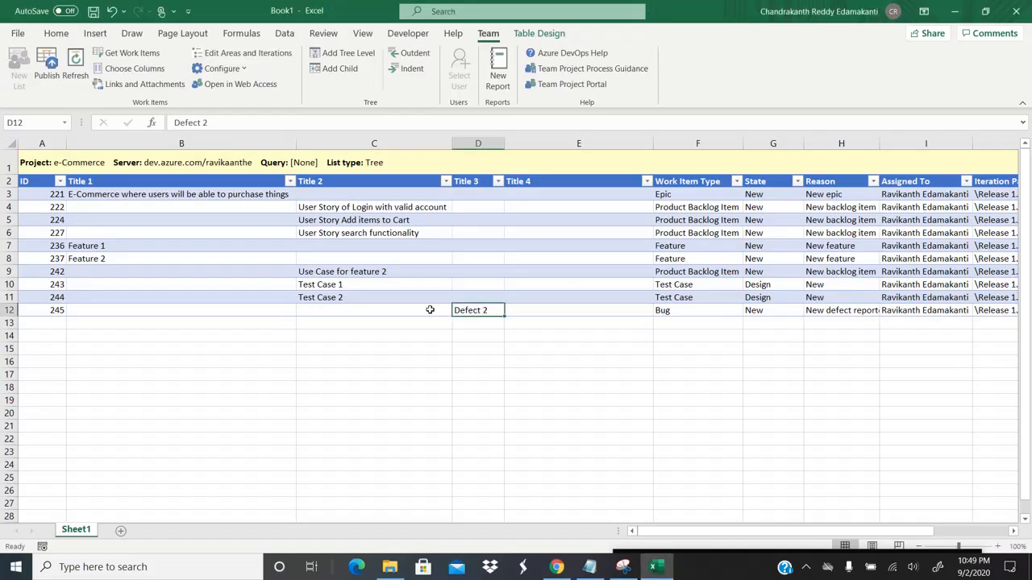
pyautogui.hotkey('alt', 'Tab')
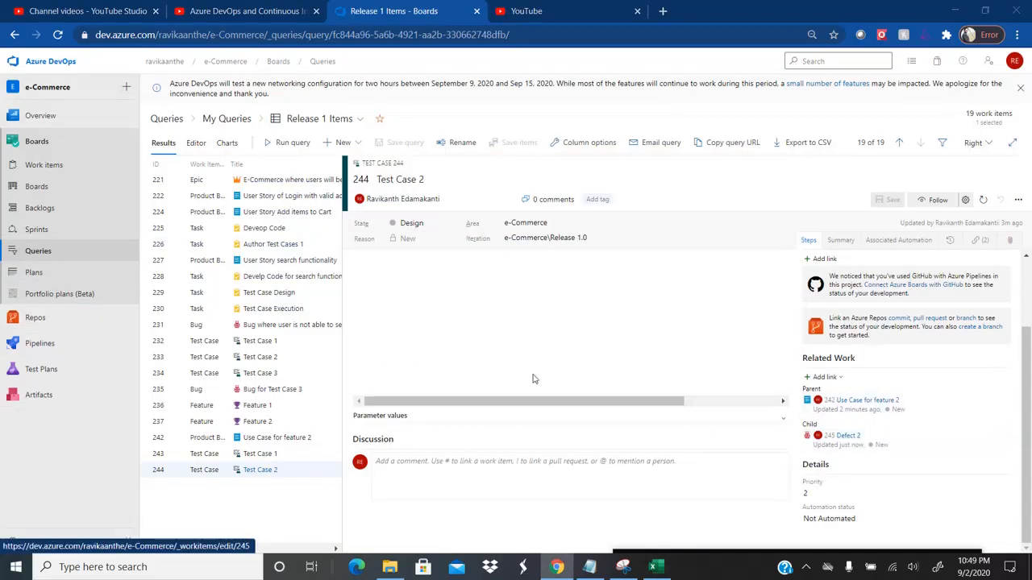
pyautogui.hotkey('alt', 'Tab')
pyautogui.click(322, 298)
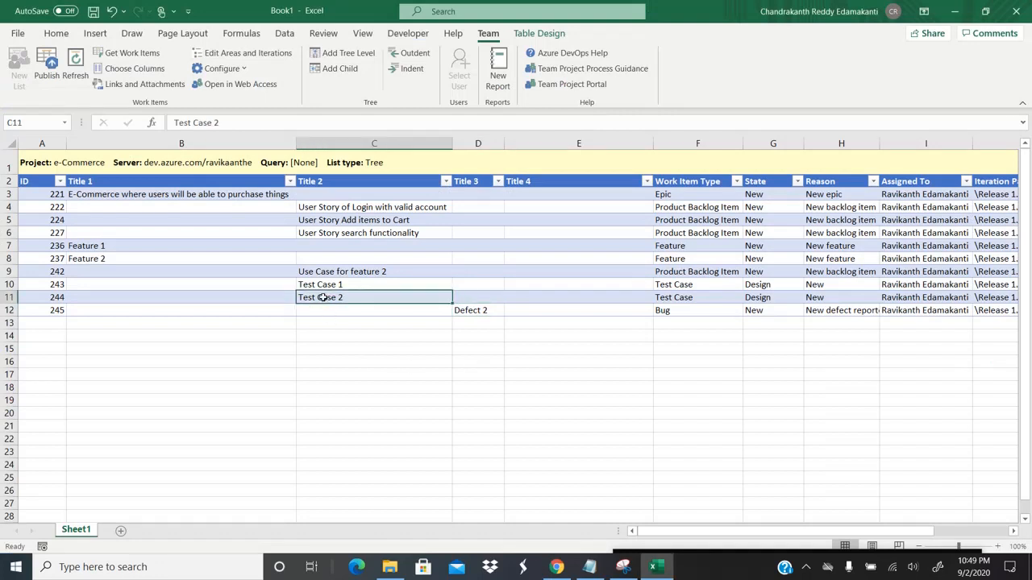
# Step: Outdent Defect 2 (D12) to Test Case 2's level and publish the change to Azure DevOps
pyautogui.hotkey('shift', 'Down')
pyautogui.hotkey('shift', 'Right')
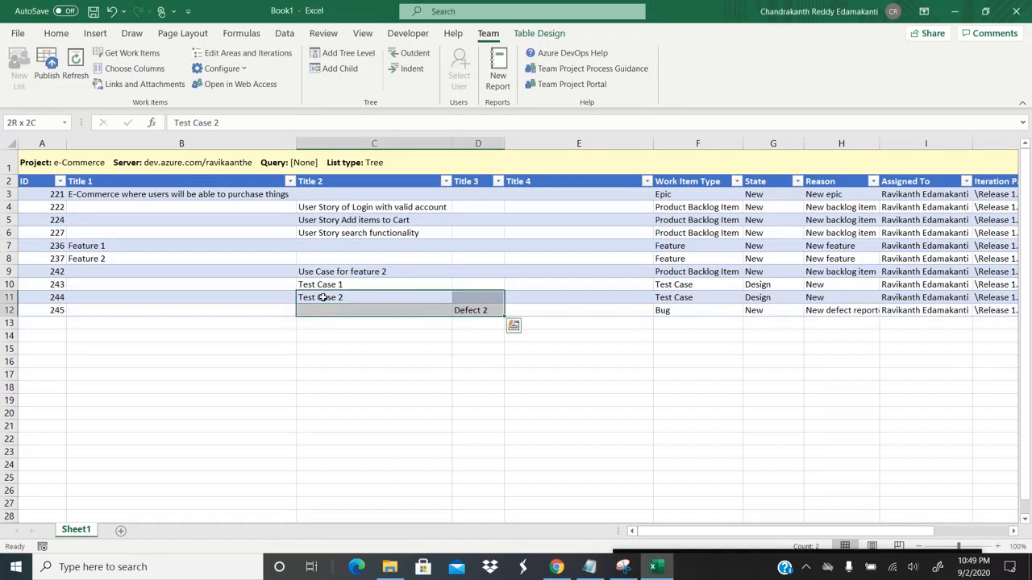
pyautogui.click(482, 309)
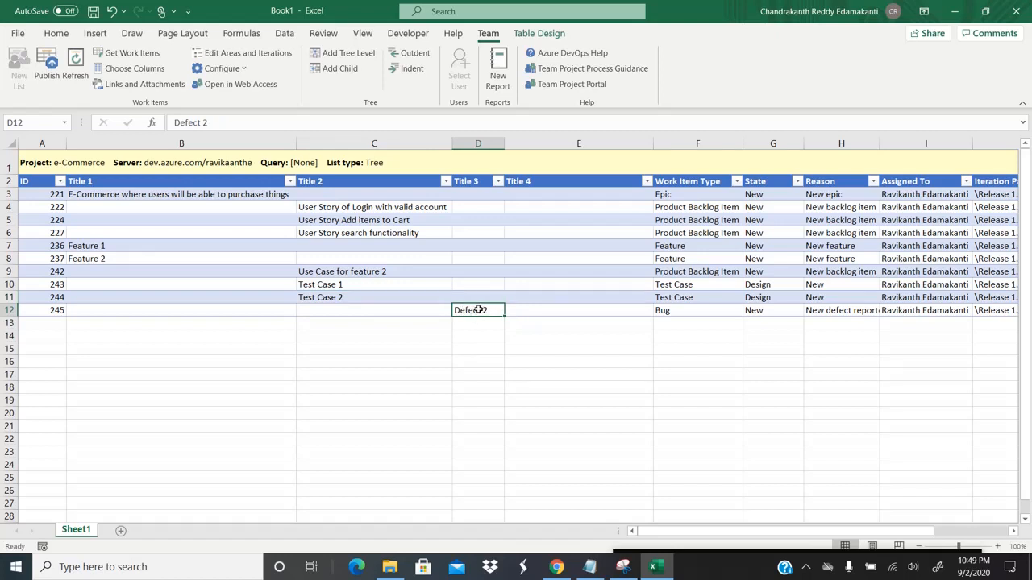
pyautogui.click(418, 57)
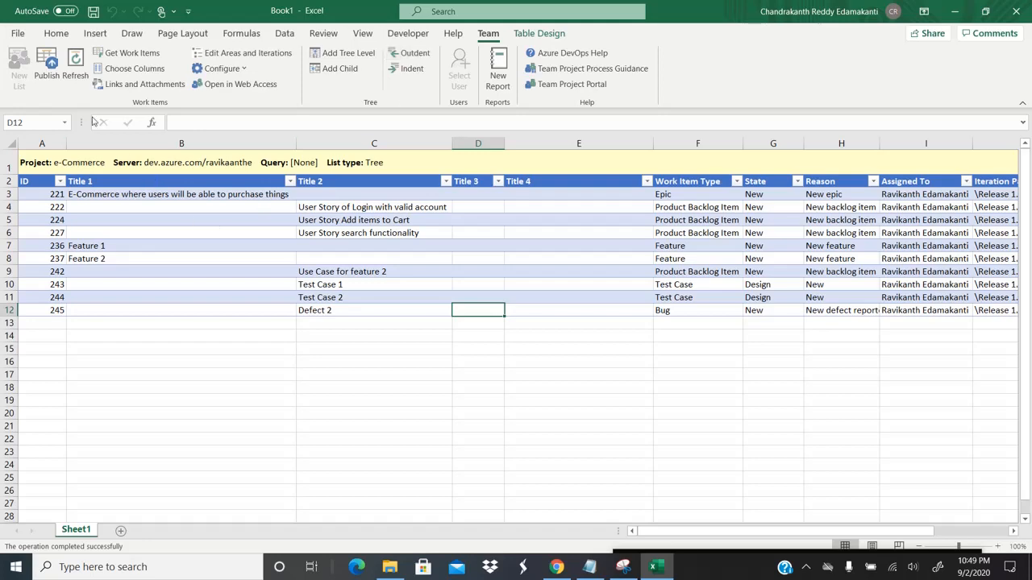
pyautogui.click(54, 80)
pyautogui.hotkey('alt', 'Tab')
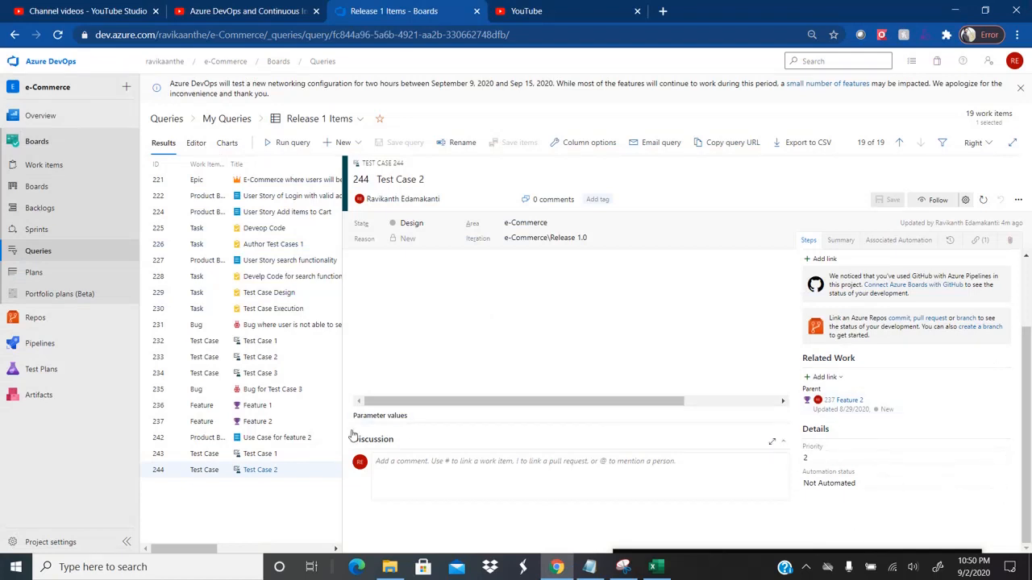
# Step: Reload Test Case 2 in Azure DevOps to check Defect 2 is unlinked, then select Defect 2 (C12) in Excel
pyautogui.click(256, 456)
pyautogui.click(260, 471)
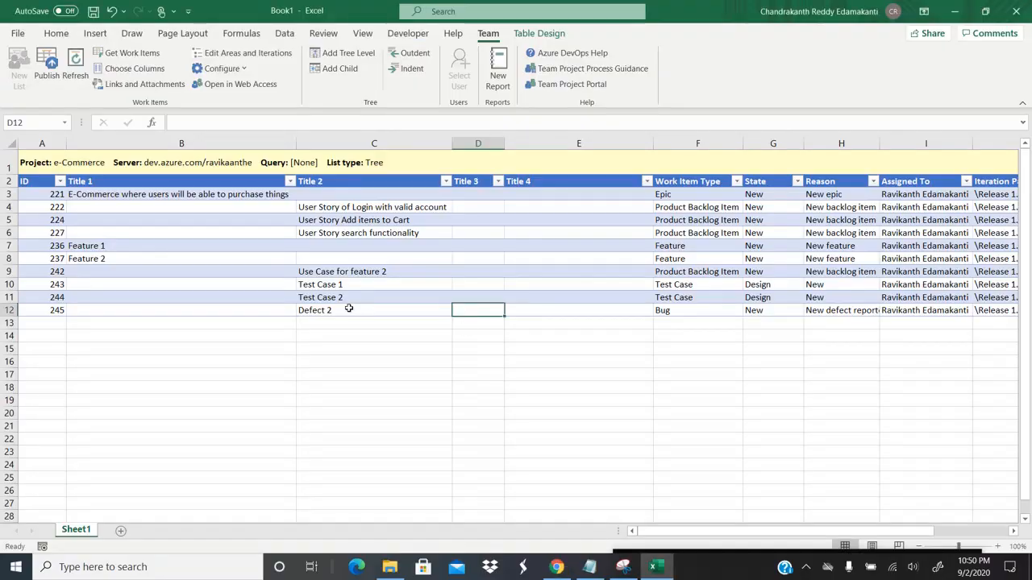
pyautogui.click(346, 309)
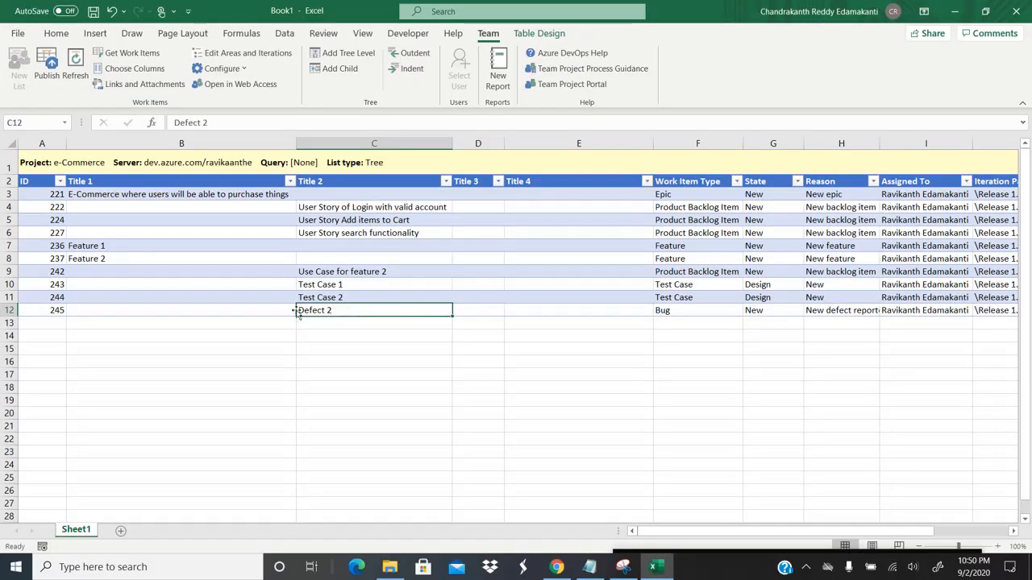
# Step: Indent Defect 2 back under Test Case 2 and publish the restored hierarchy to Azure DevOps
pyautogui.click(409, 69)
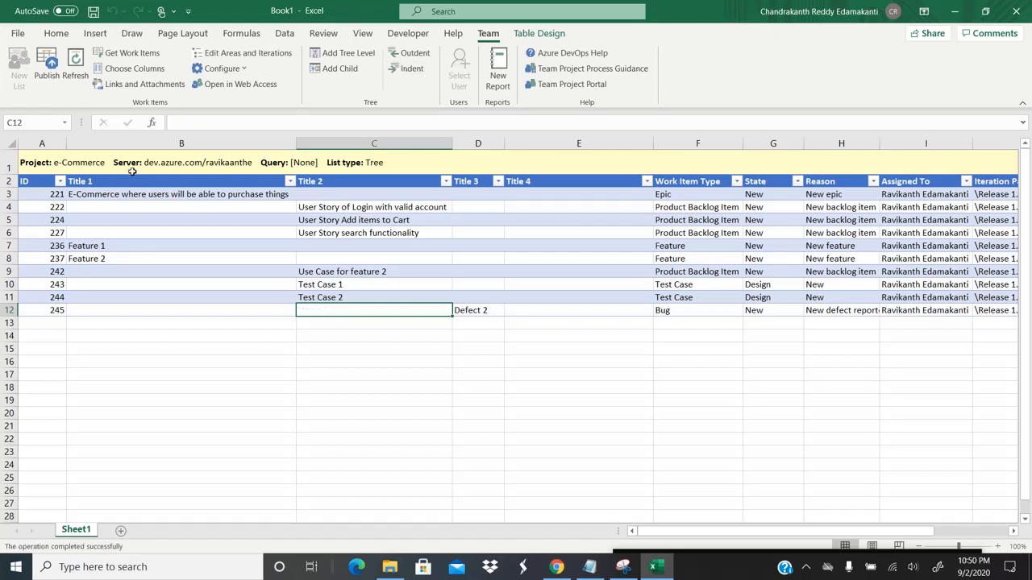
pyautogui.click(349, 296)
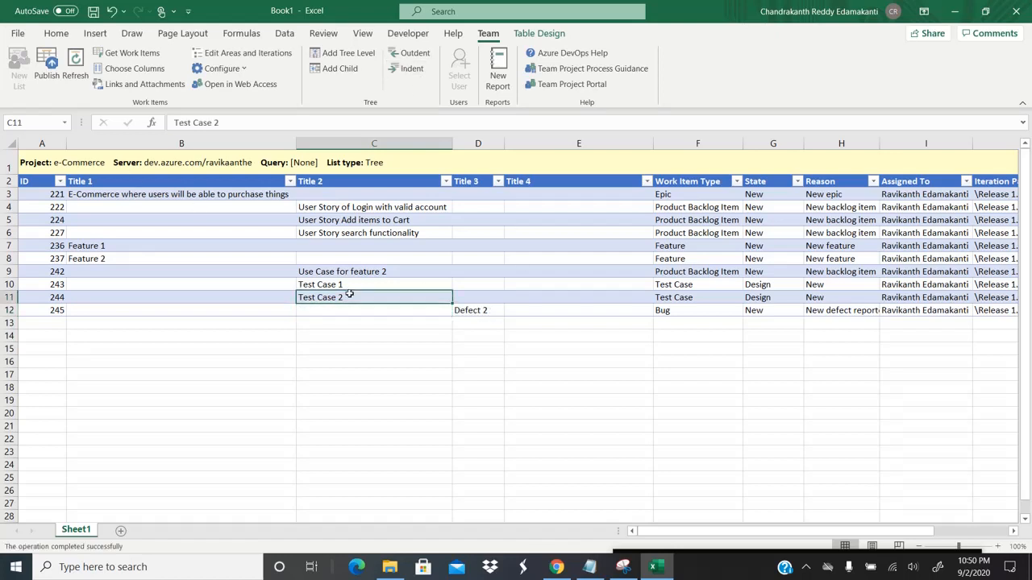
pyautogui.click(46, 69)
pyautogui.hotkey('alt', 'Tab')
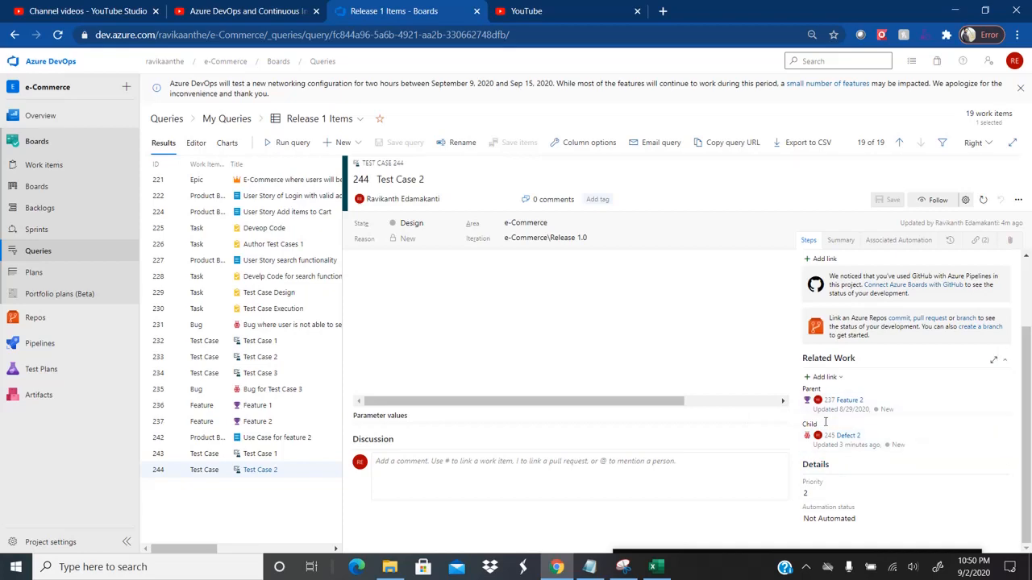
# Step: Glance at the agenda in Snipping Tool, then return to the Excel tree sheet
pyautogui.hotkey('alt', 'Tab')
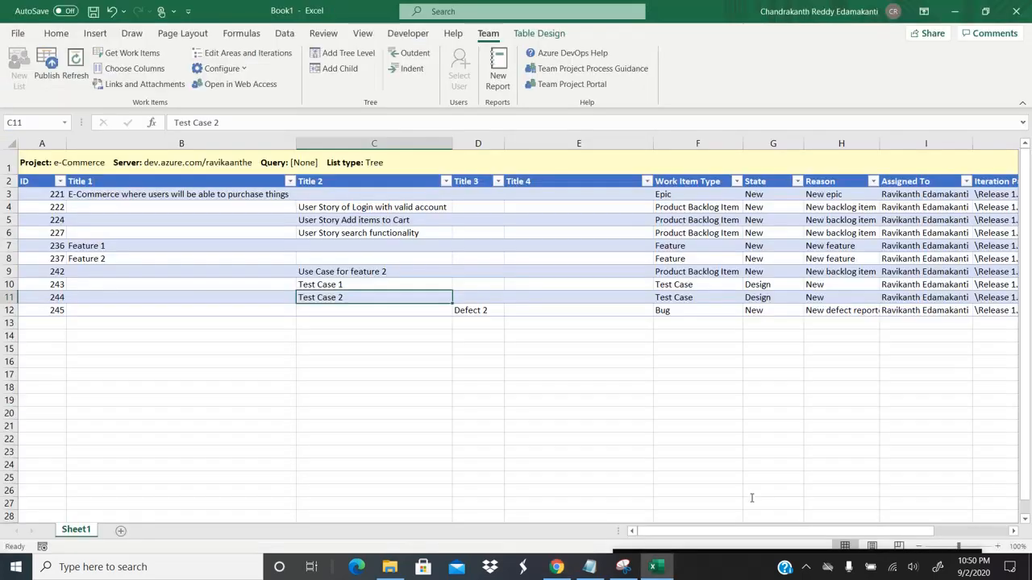
pyautogui.hotkey('alt', 'Tab')
pyautogui.hotkey('alt', 'Tab')
pyautogui.hotkey('alt', 'Tab')
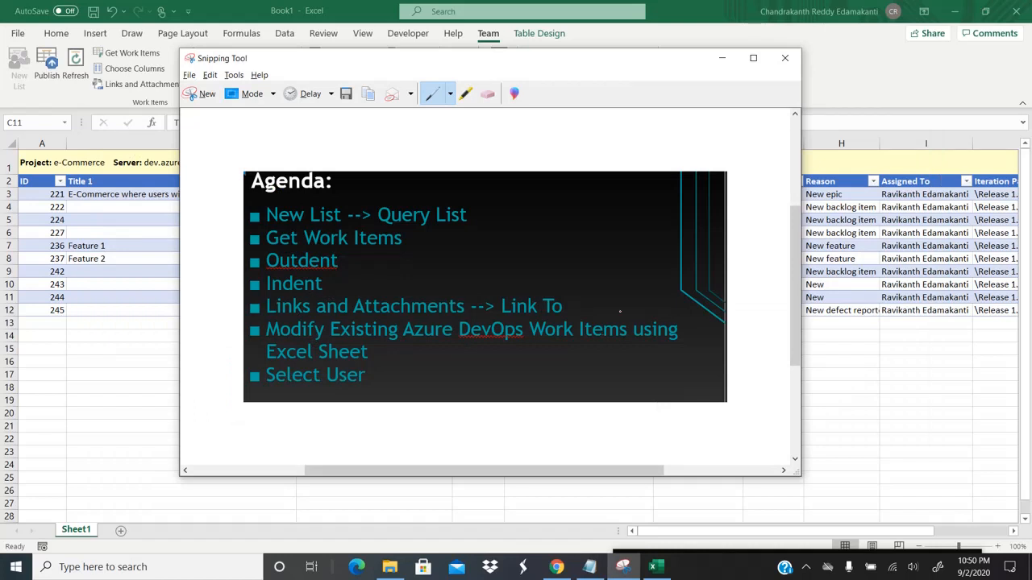
pyautogui.hotkey('alt', 'Tab')
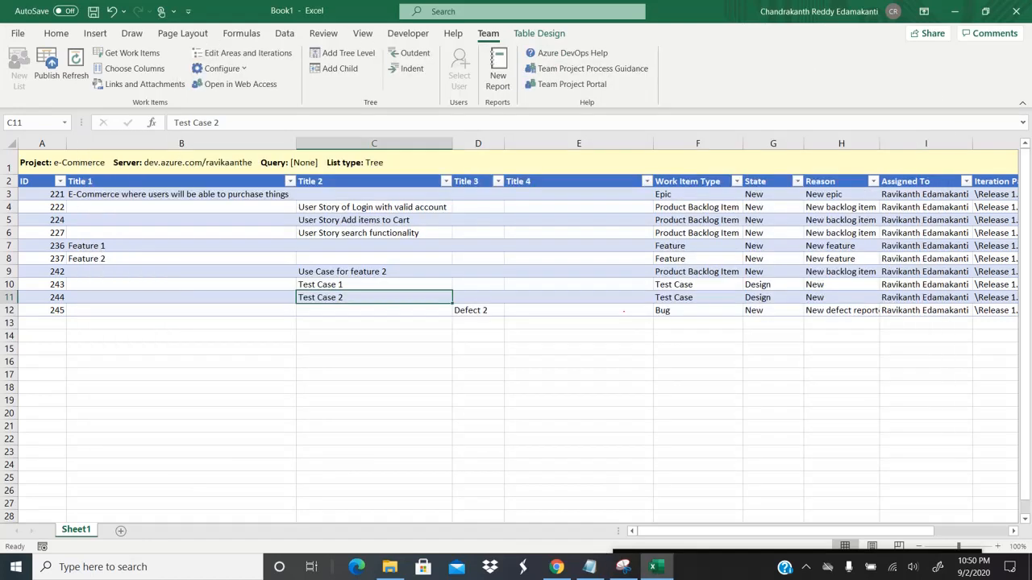
pyautogui.click(353, 273)
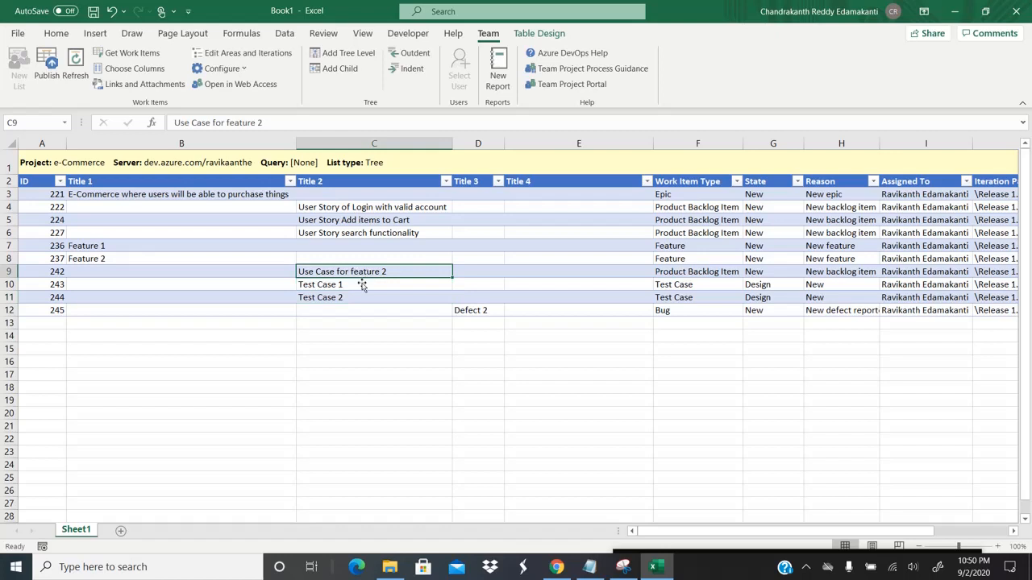
pyautogui.click(341, 286)
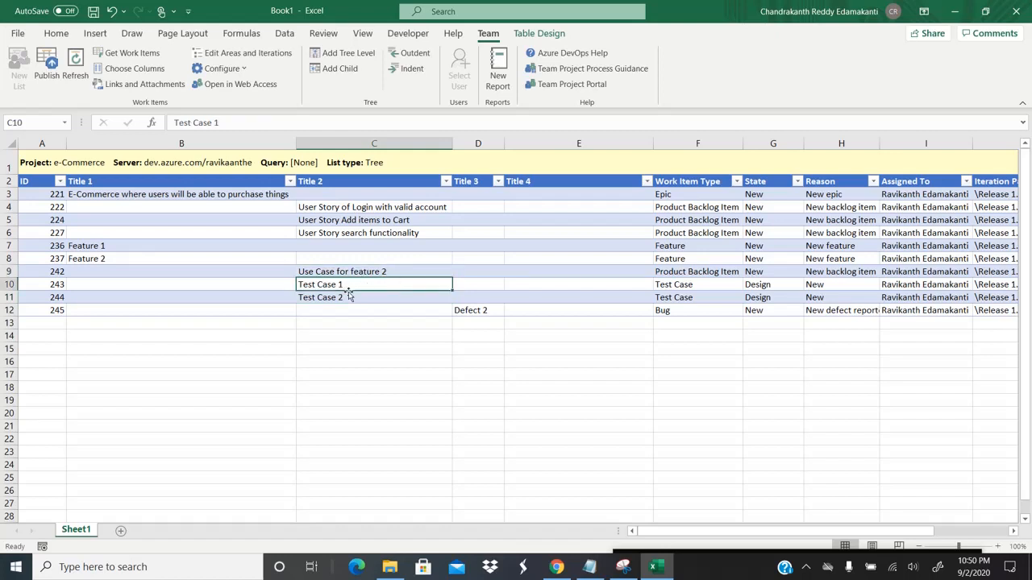
pyautogui.click(351, 268)
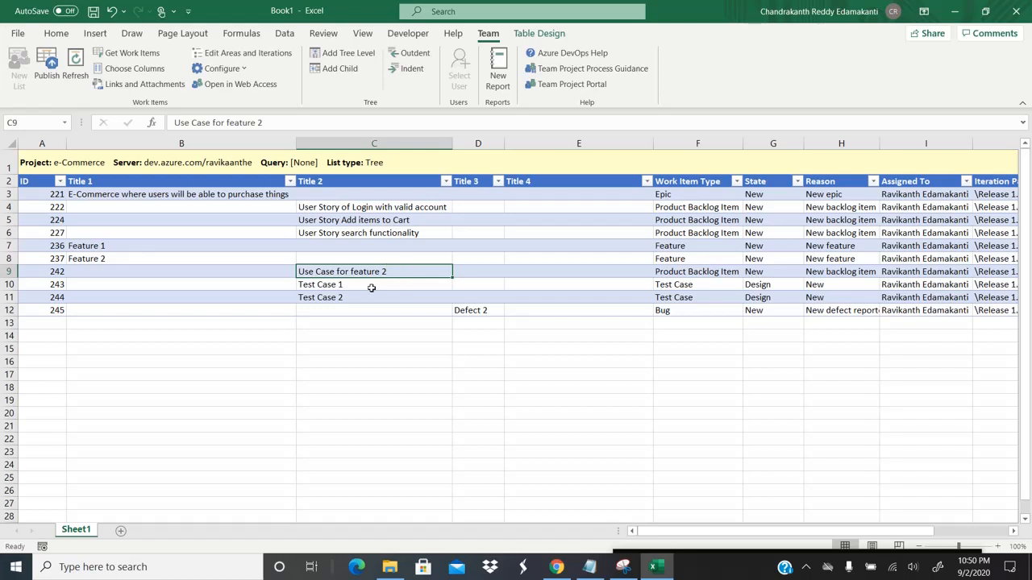
pyautogui.click(333, 286)
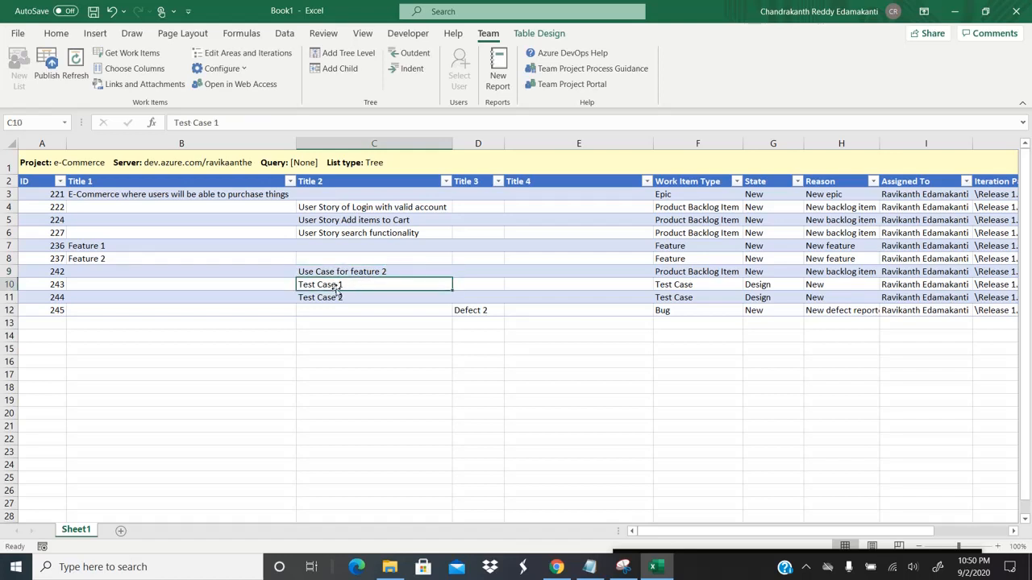
pyautogui.click(337, 274)
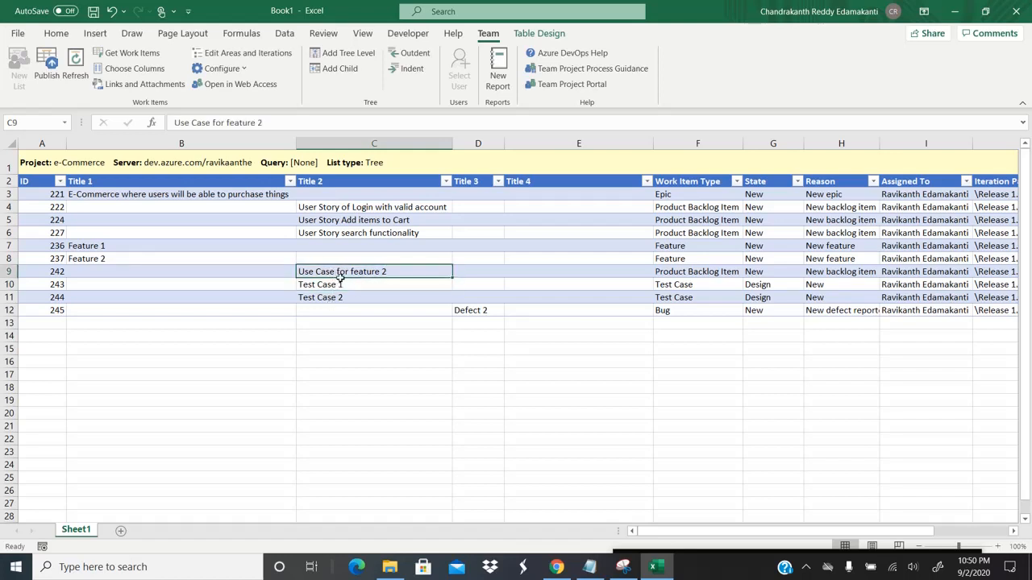
pyautogui.click(340, 285)
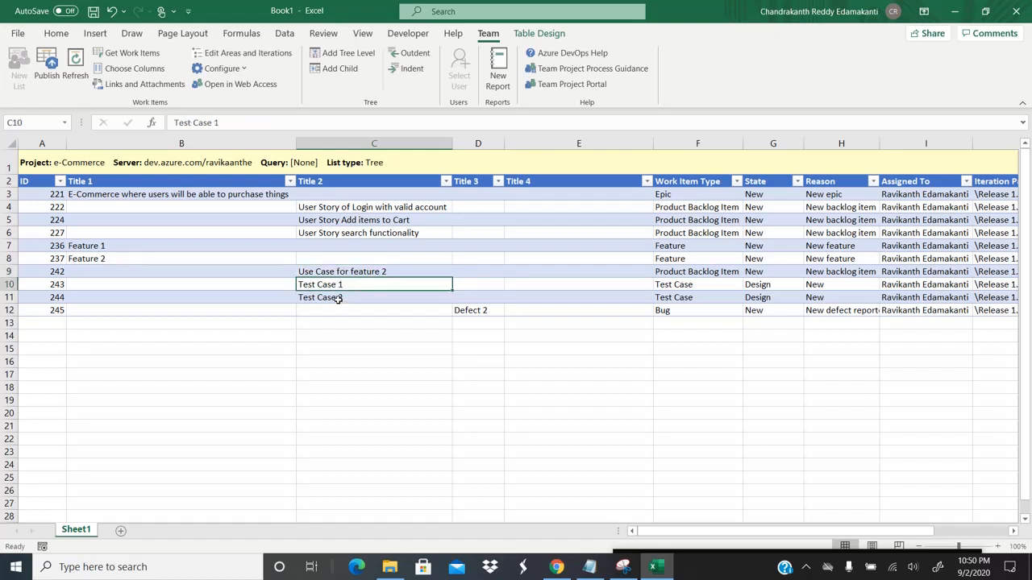
pyautogui.click(338, 297)
pyautogui.click(359, 272)
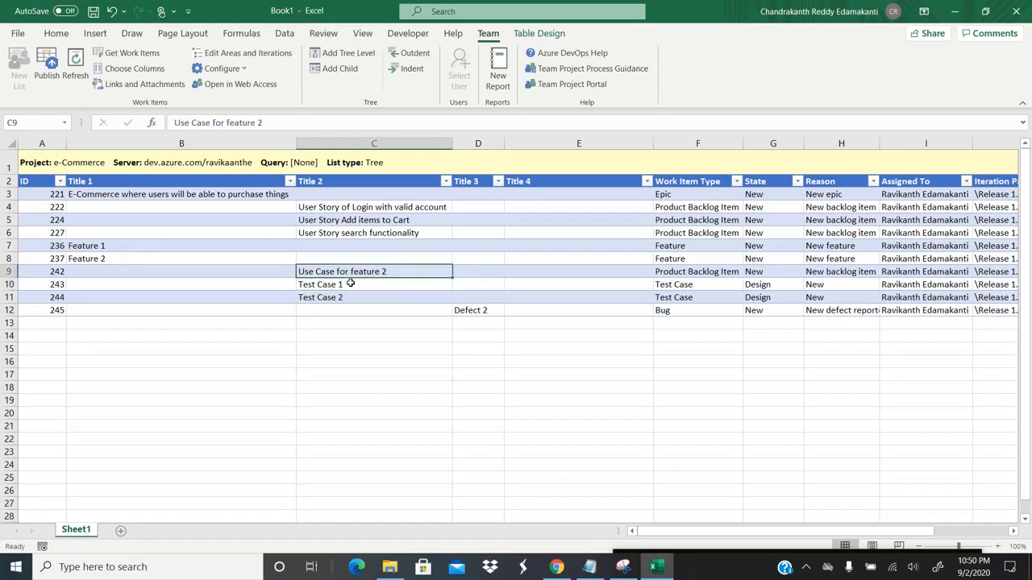
pyautogui.click(350, 284)
pyautogui.click(350, 301)
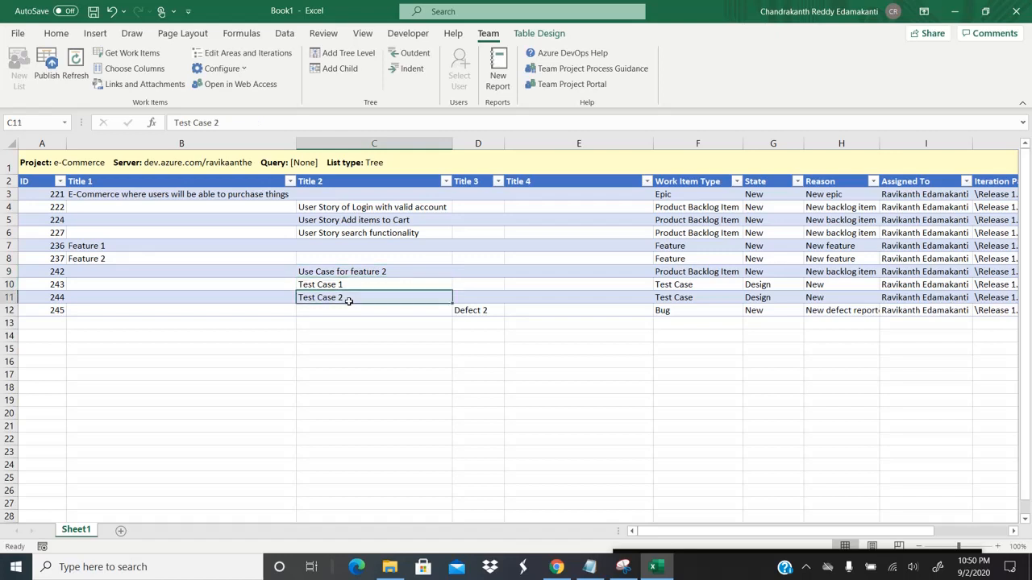
pyautogui.click(363, 273)
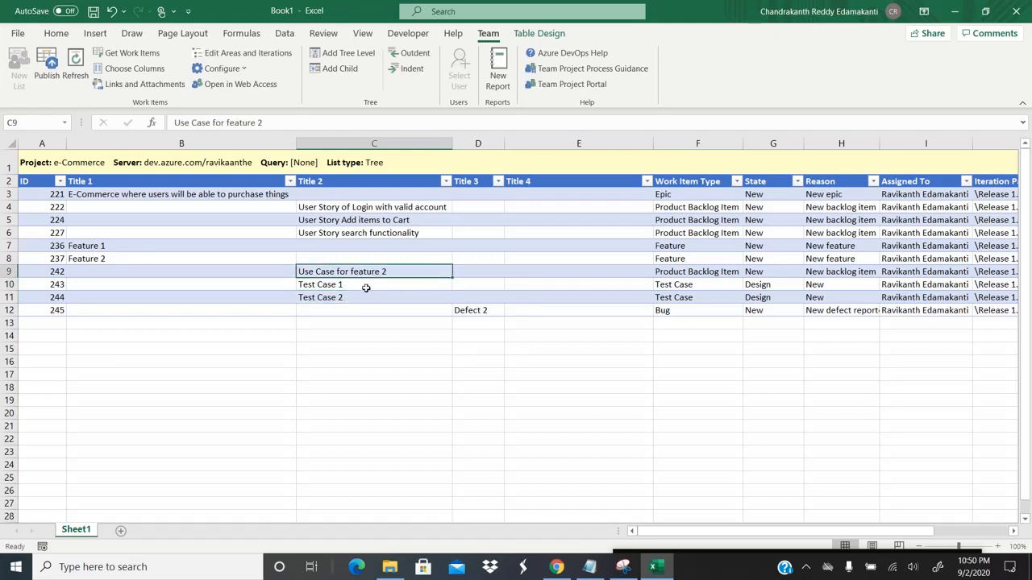
pyautogui.click(363, 287)
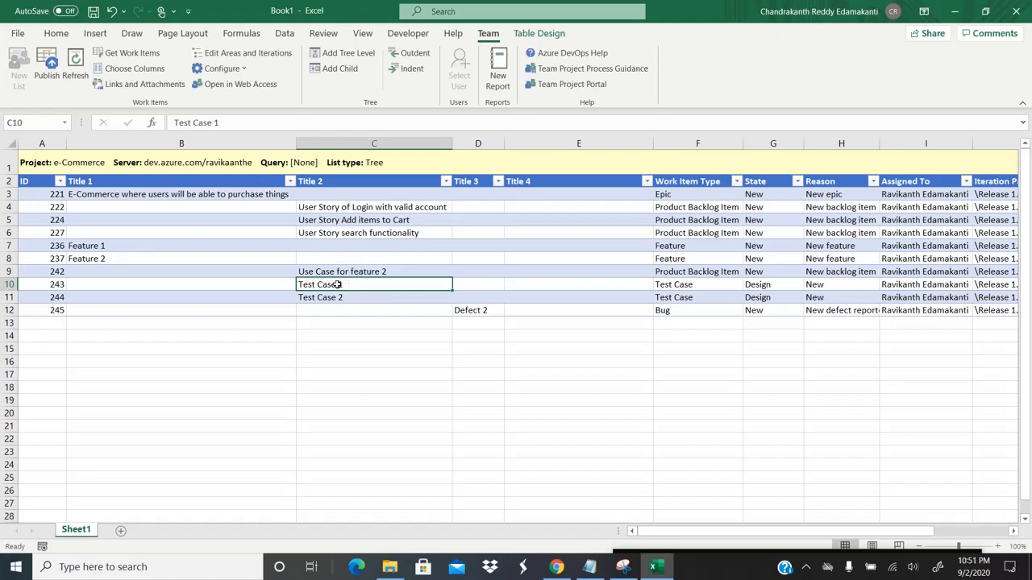
# Step: In Test Case 1's Links and Attachments, add a Tests-type link to work item 242
pyautogui.click(141, 84)
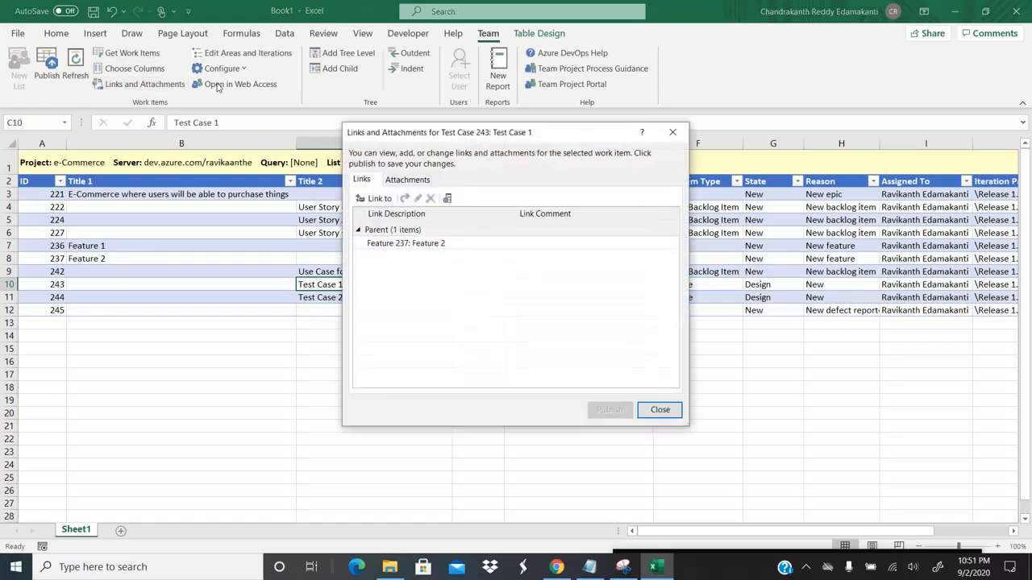
pyautogui.click(374, 199)
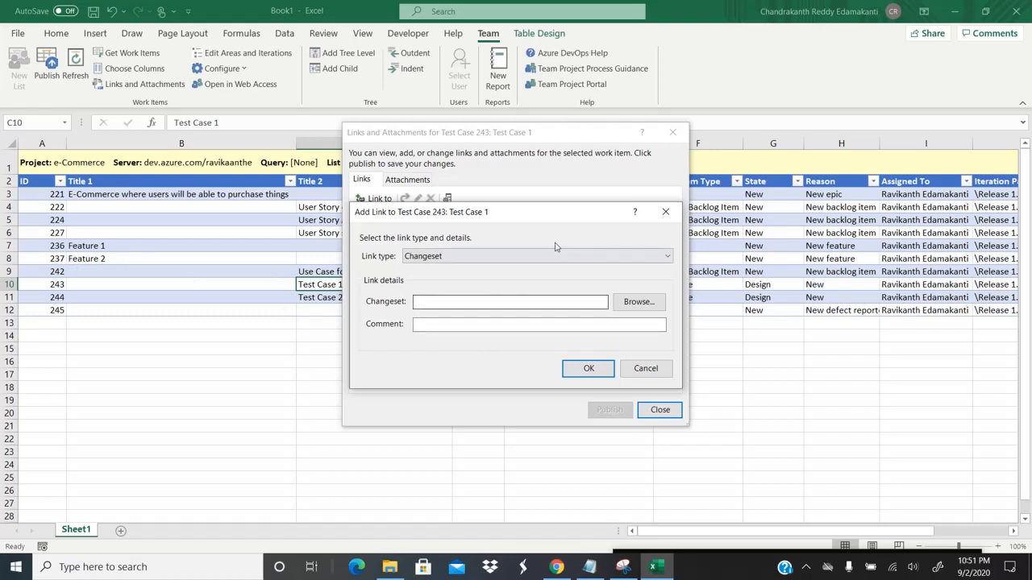
pyautogui.click(594, 257)
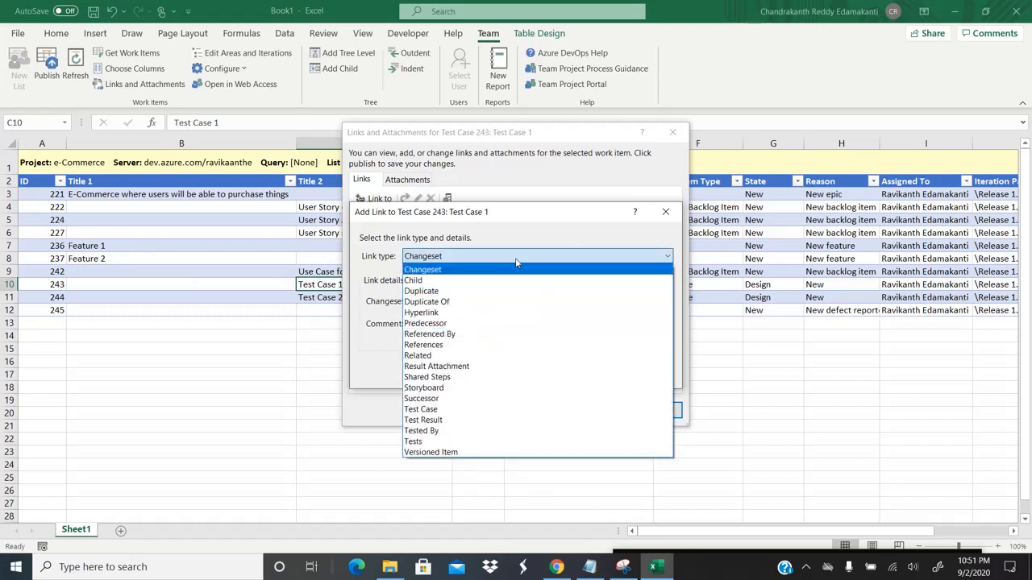
pyautogui.click(486, 234)
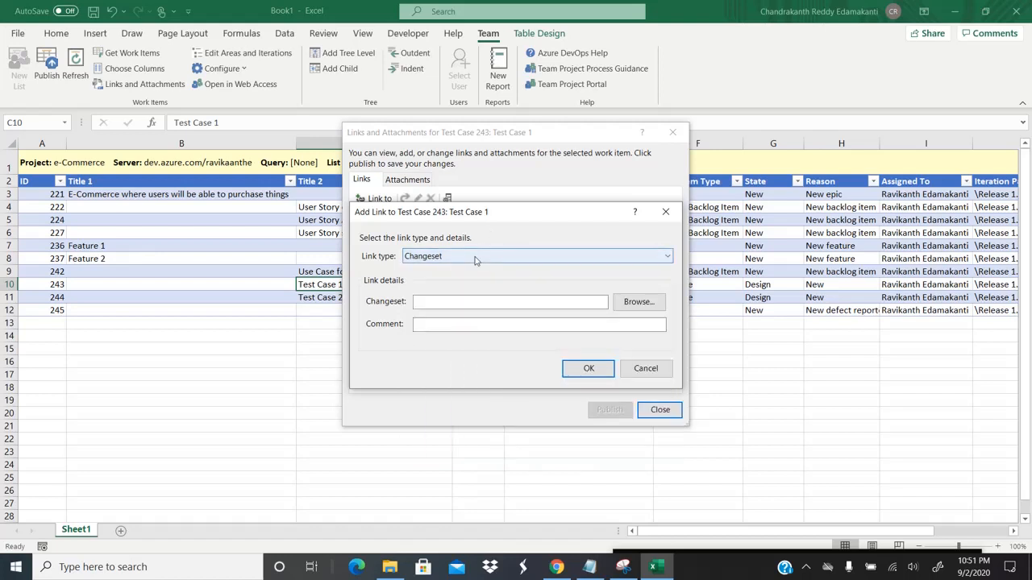
pyautogui.click(479, 255)
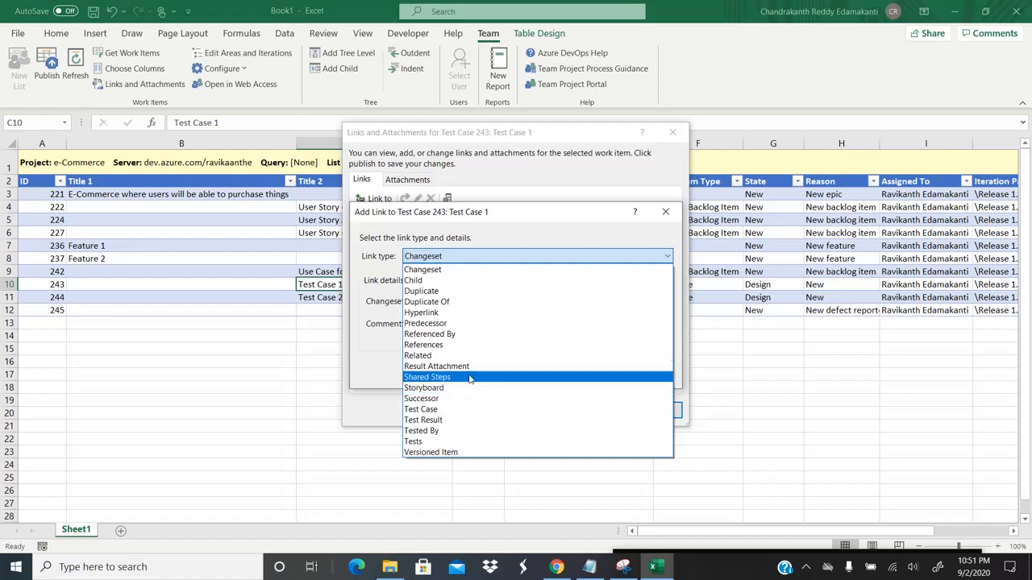
pyautogui.click(423, 444)
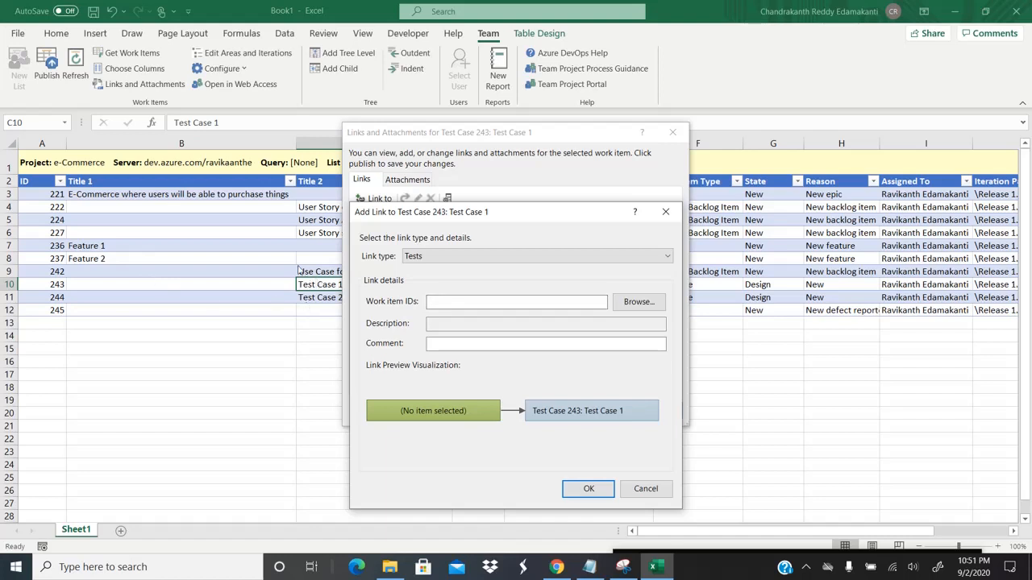
pyautogui.click(465, 255)
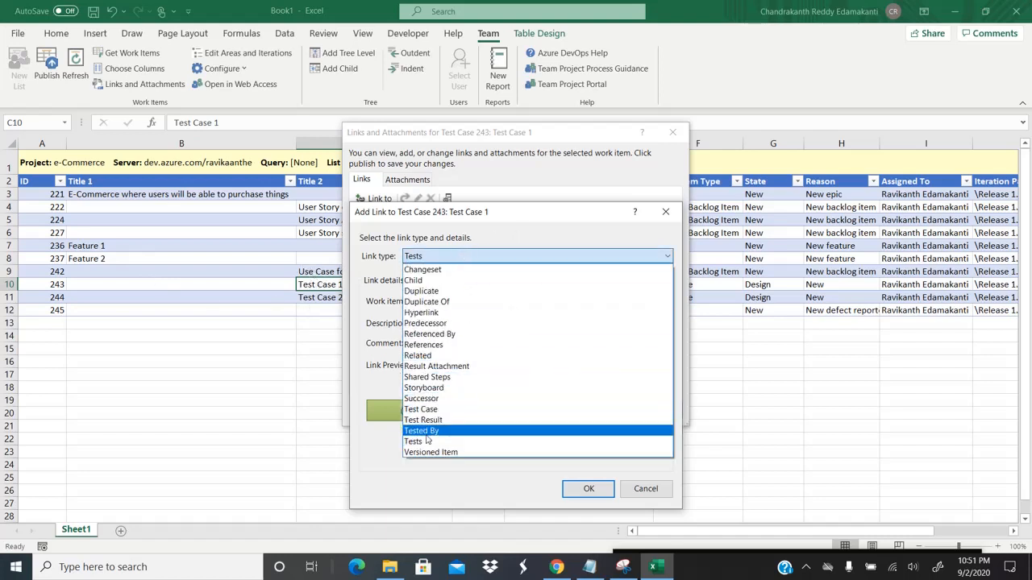
pyautogui.click(423, 442)
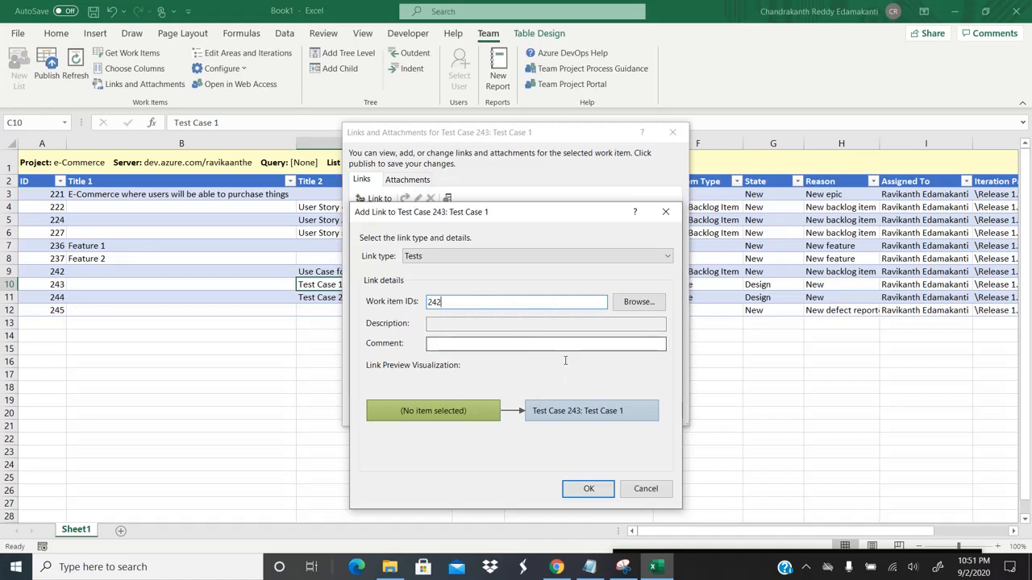
pyautogui.click(588, 489)
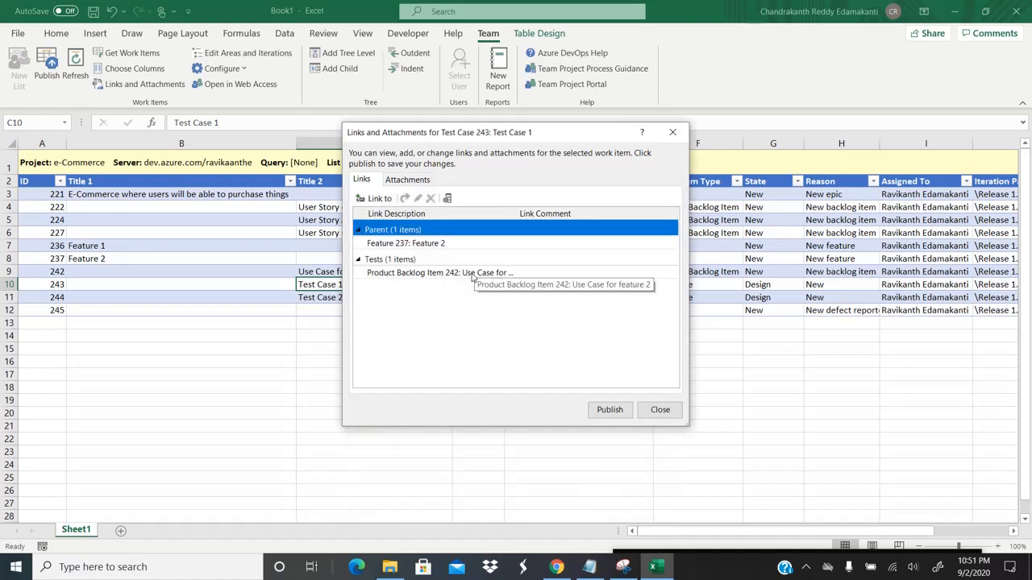
pyautogui.click(420, 274)
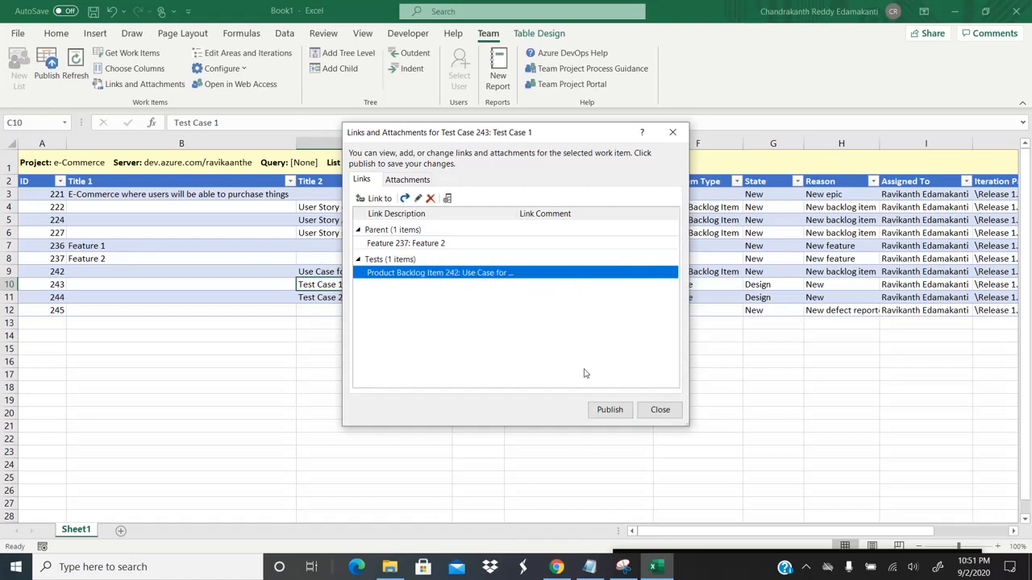
pyautogui.click(556, 567)
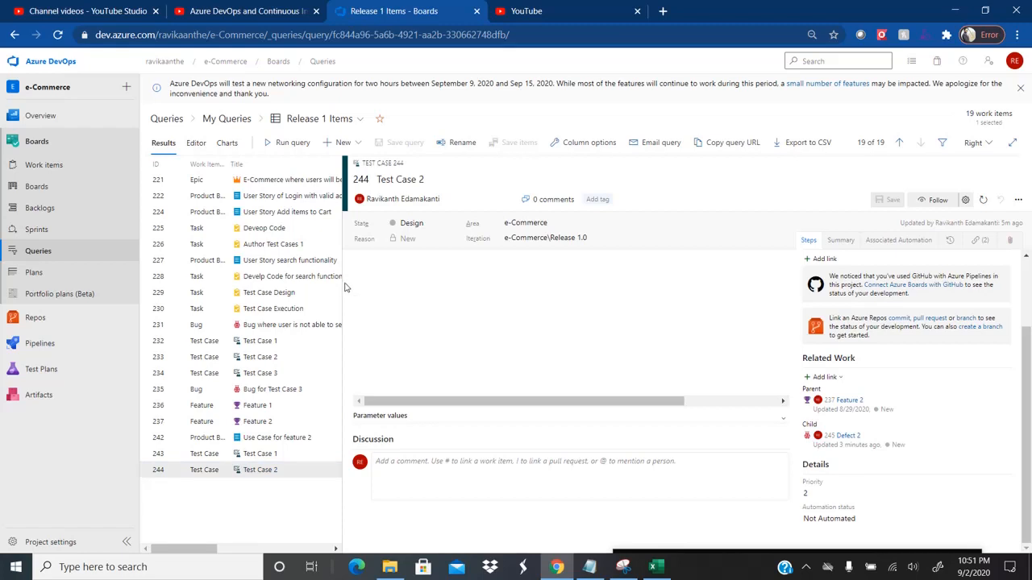
pyautogui.moveTo(387, 282); pyautogui.dragTo(914, 317)
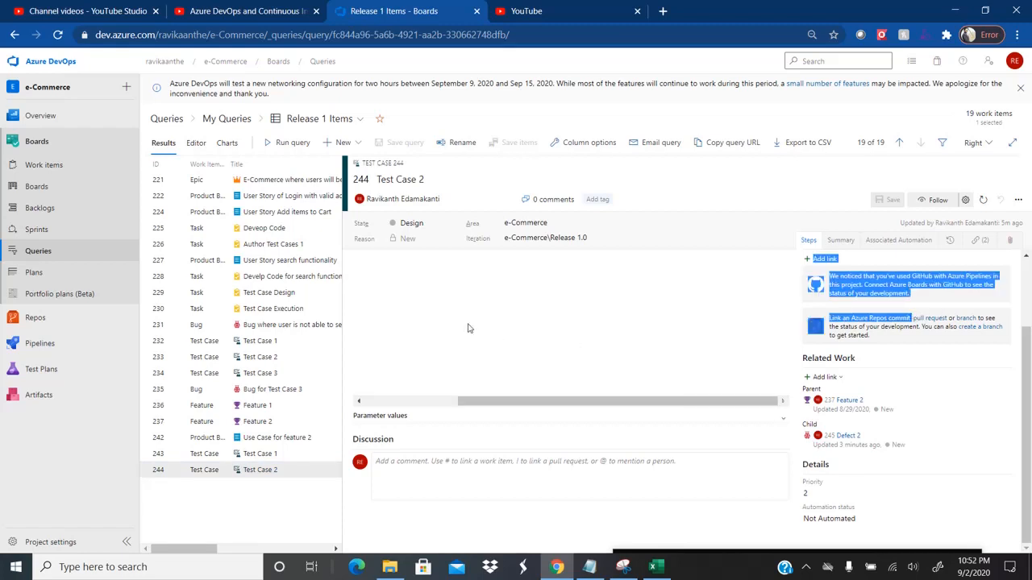
pyautogui.moveTo(342, 270); pyautogui.dragTo(706, 270)
pyautogui.click(271, 441)
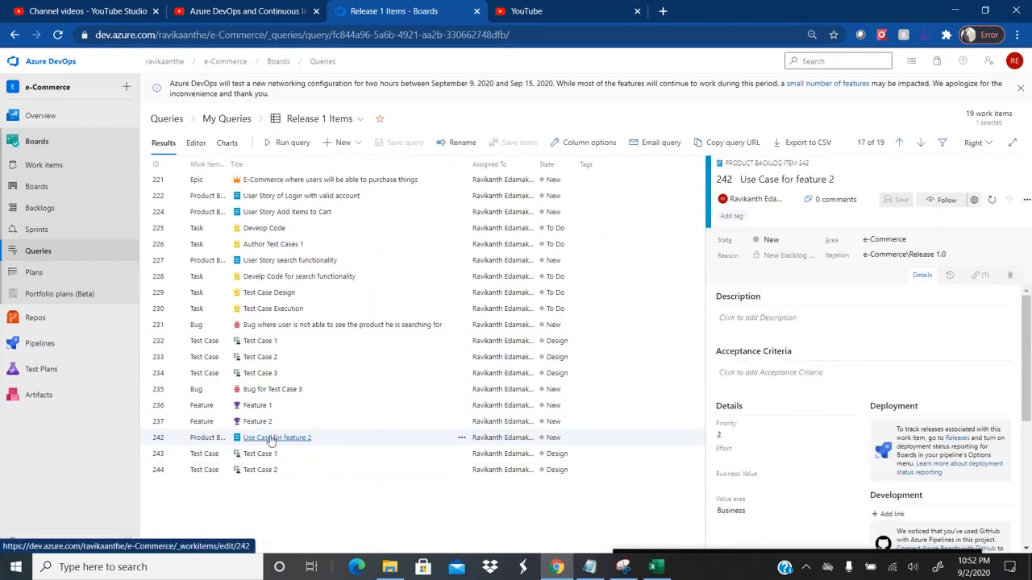
pyautogui.moveTo(1026, 339); pyautogui.dragTo(1026, 466)
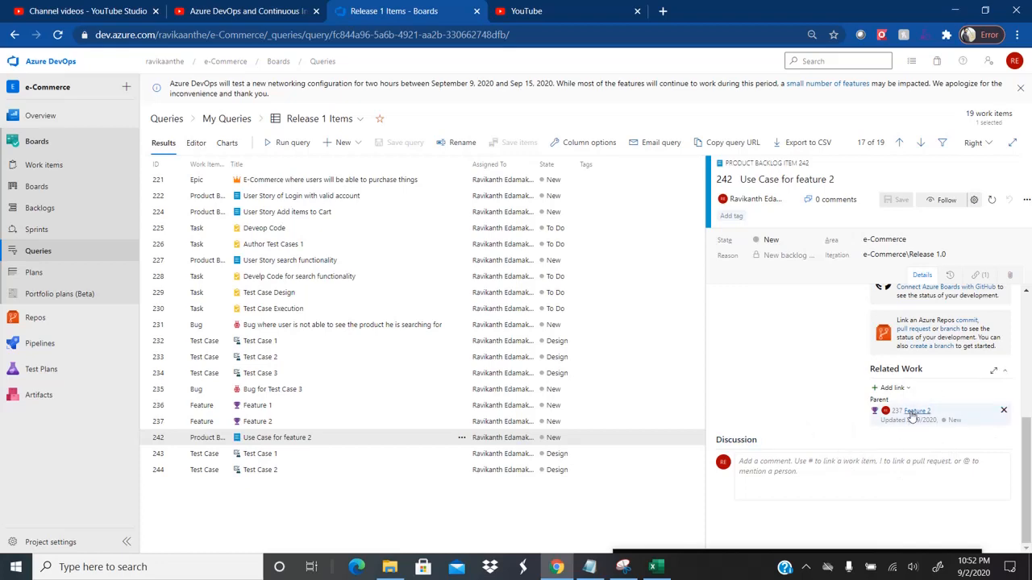
pyautogui.hotkey('alt', 'Tab')
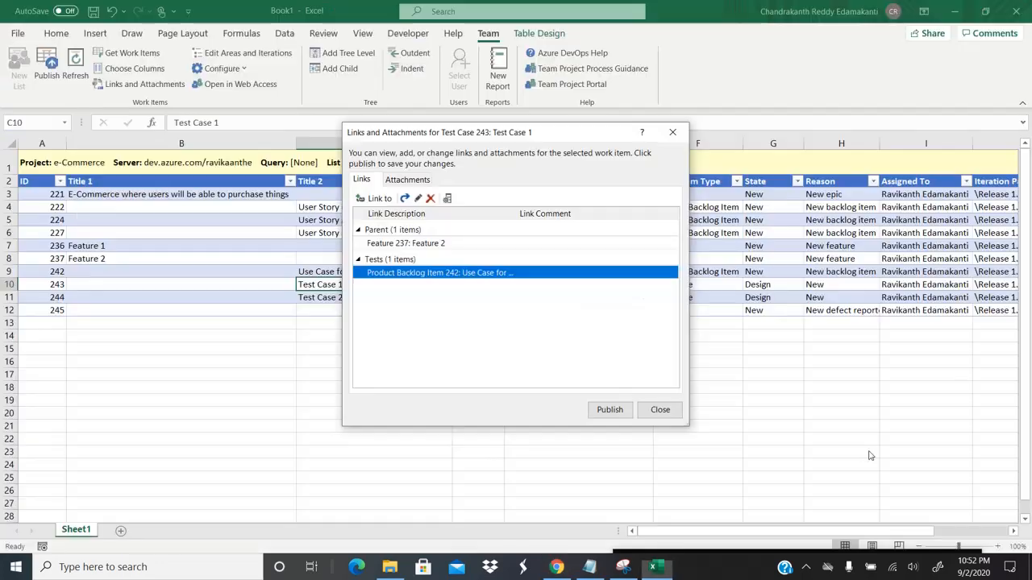
# Step: Publish the Tests link and check that item 242 shows Tested By Test Case 1
pyautogui.click(610, 410)
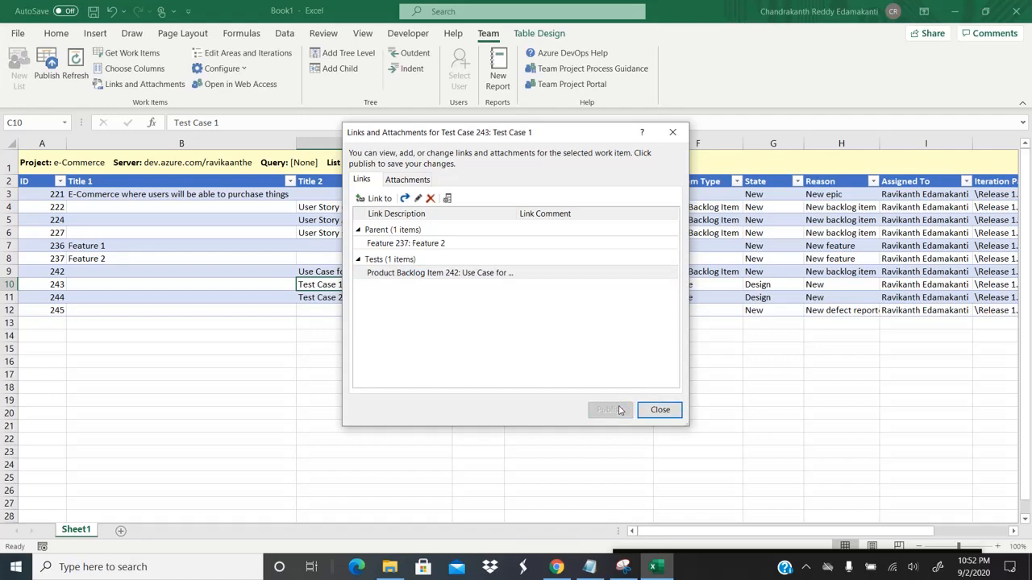
pyautogui.hotkey('alt', 'Tab')
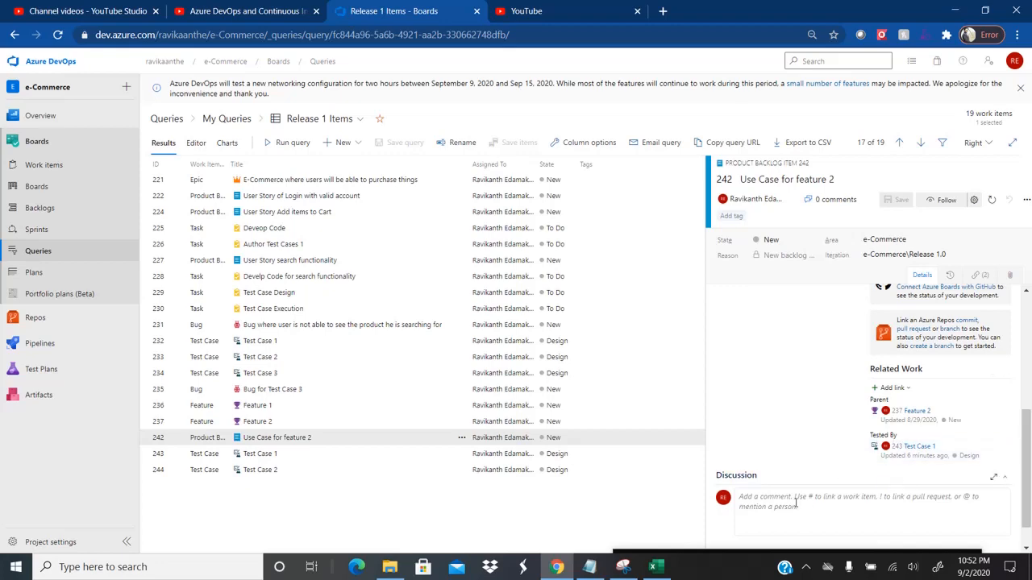
pyautogui.hotkey('alt', 'Tab')
# Step: Close the Links and Attachments window, select Test Case 2, and recheck item 242 in Azure DevOps
pyautogui.click(666, 410)
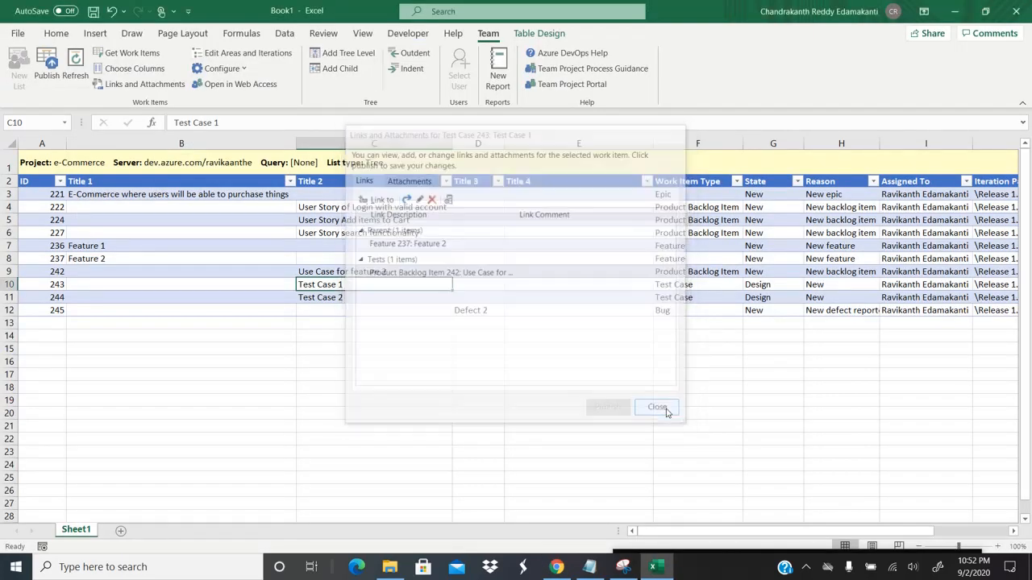
pyautogui.click(333, 298)
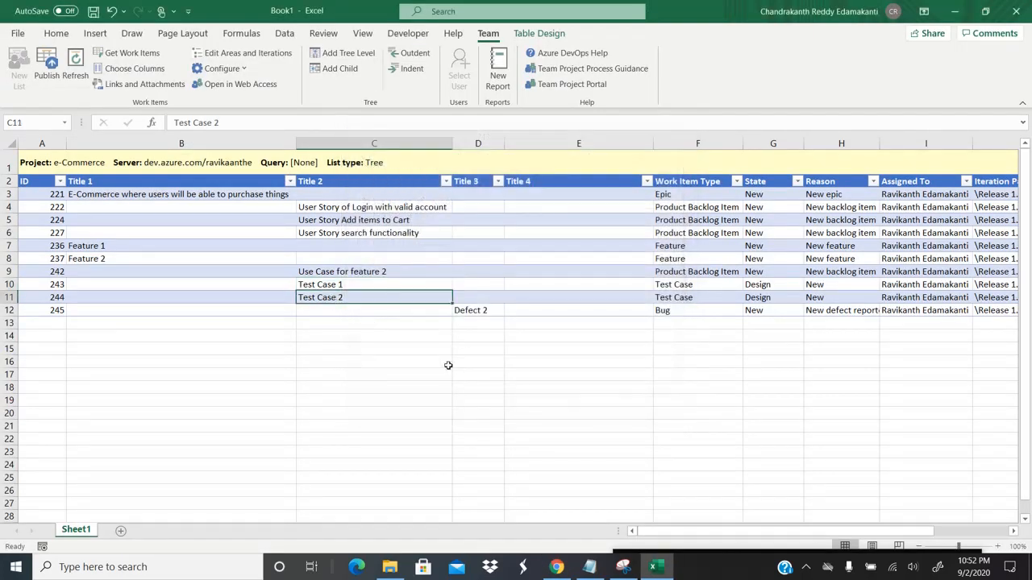
pyautogui.hotkey('alt', 'Tab')
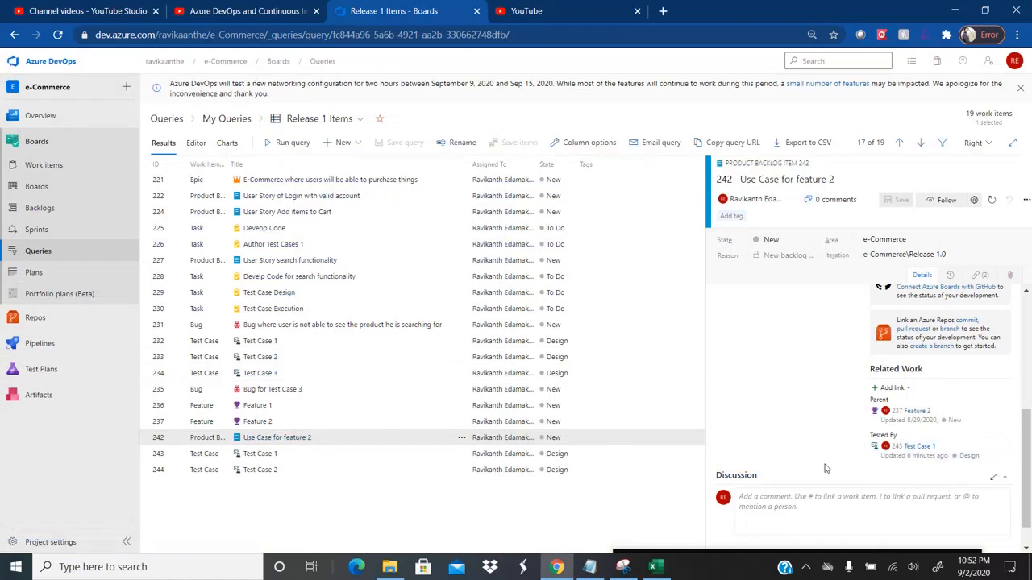
pyautogui.hotkey('alt', 'Tab')
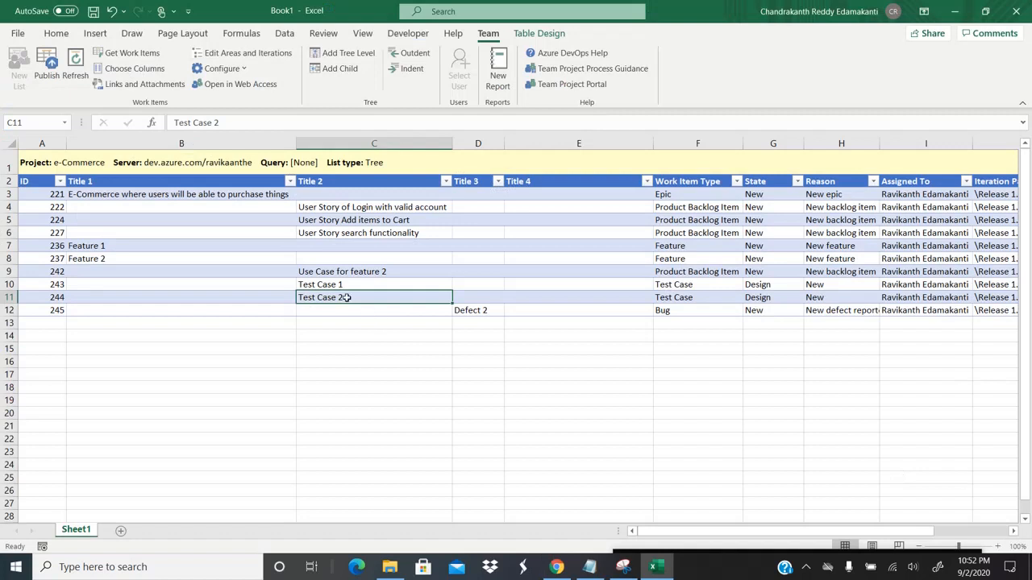
# Step: Add a Tests link from Test Case 2 (244) to Product Backlog Item 242
pyautogui.click(144, 84)
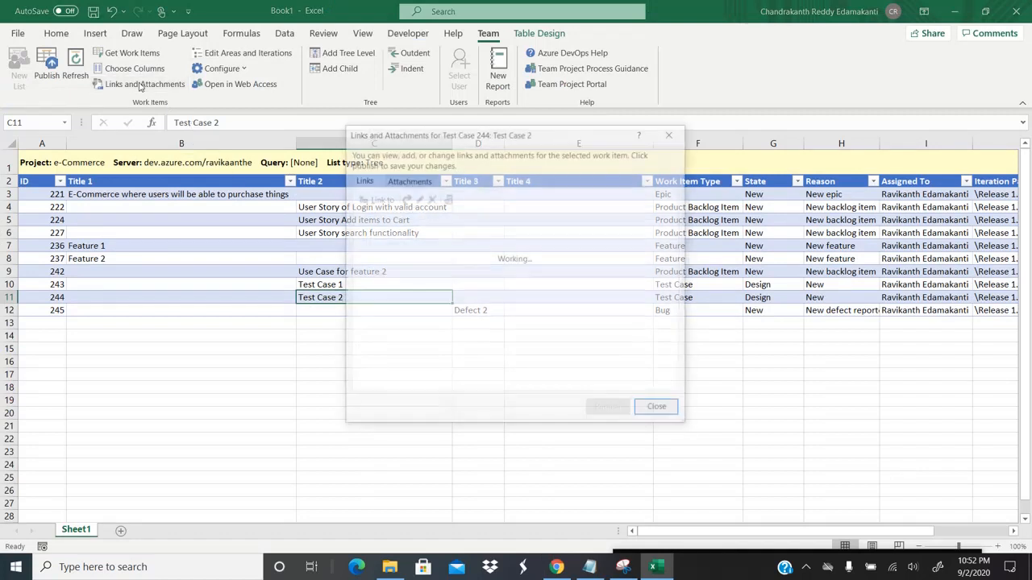
pyautogui.click(373, 200)
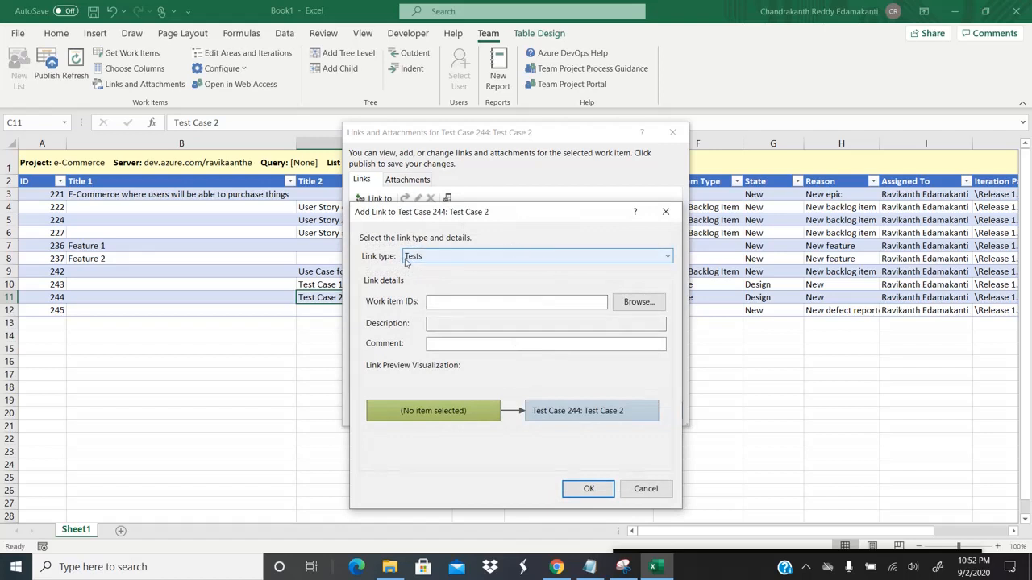
pyautogui.click(453, 300)
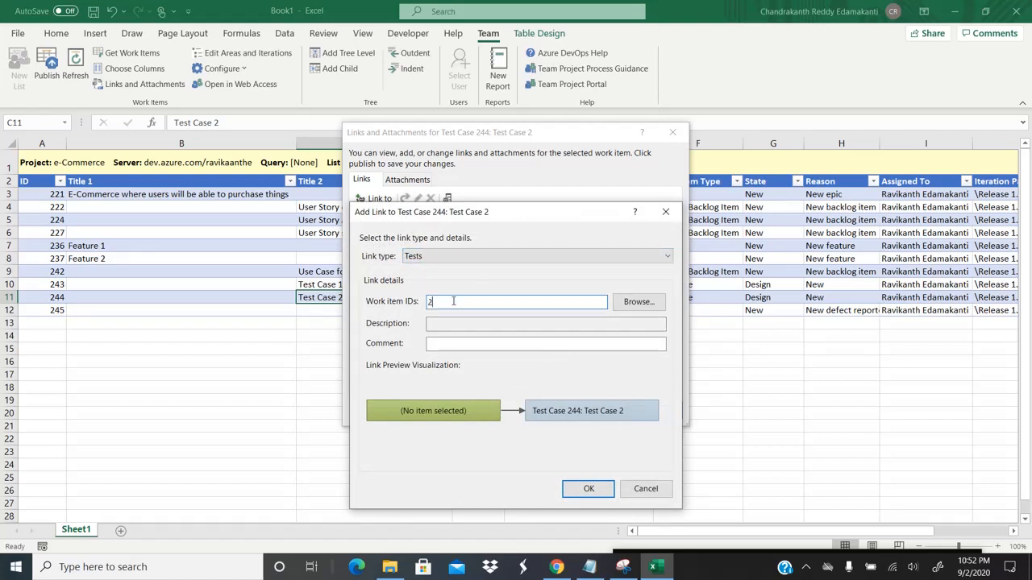
pyautogui.click(589, 490)
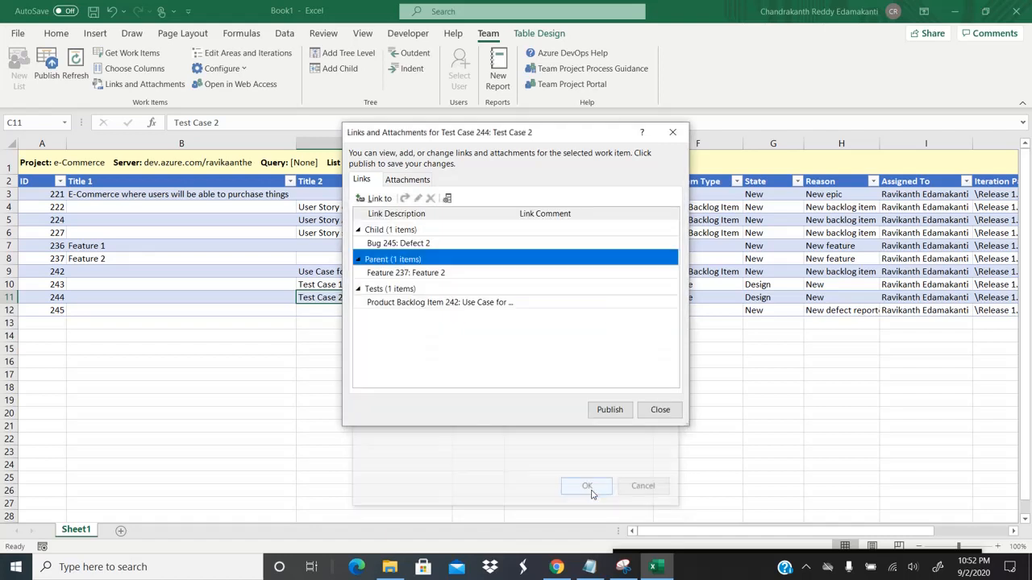
# Step: Publish the new Tests link to Azure DevOps and confirm it appears in the browser
pyautogui.click(617, 410)
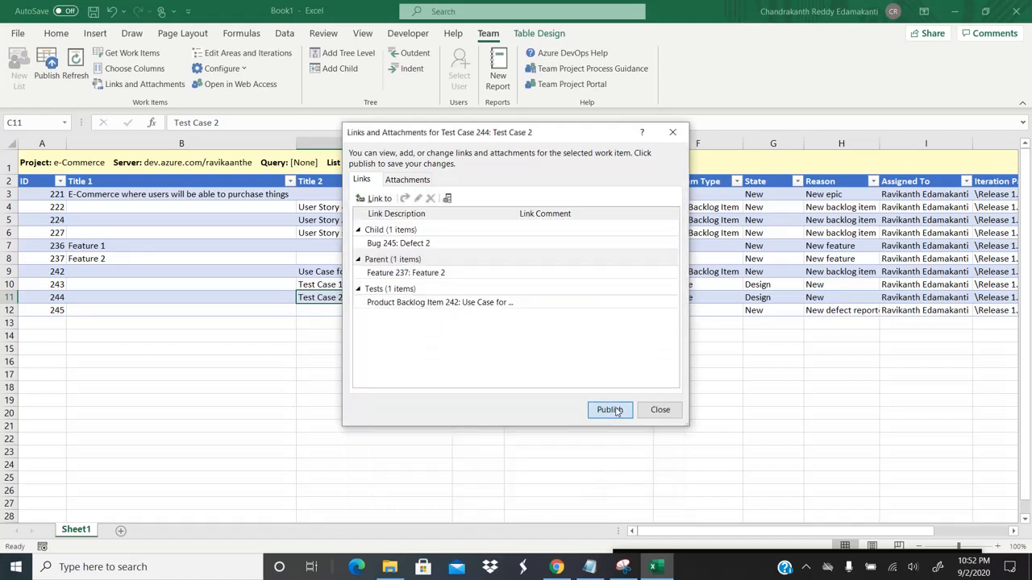
pyautogui.click(660, 409)
pyautogui.hotkey('alt', 'Tab')
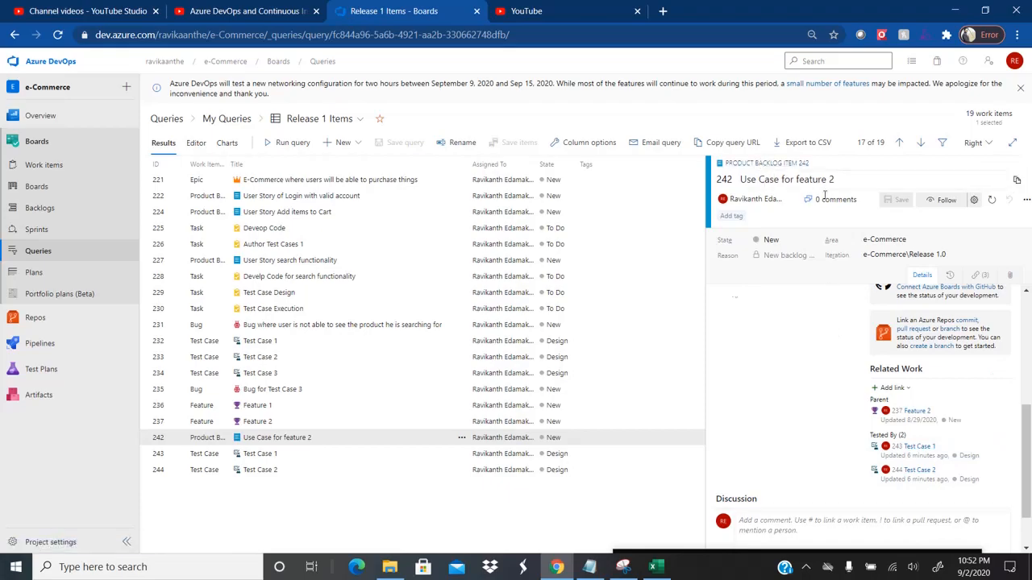
pyautogui.hotkey('alt', 'Tab')
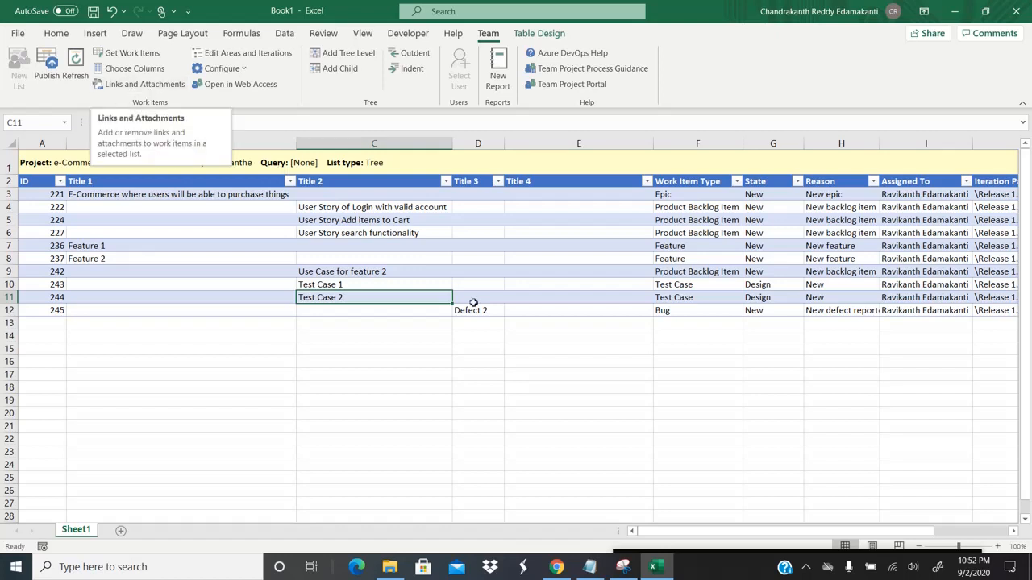
pyautogui.click(624, 566)
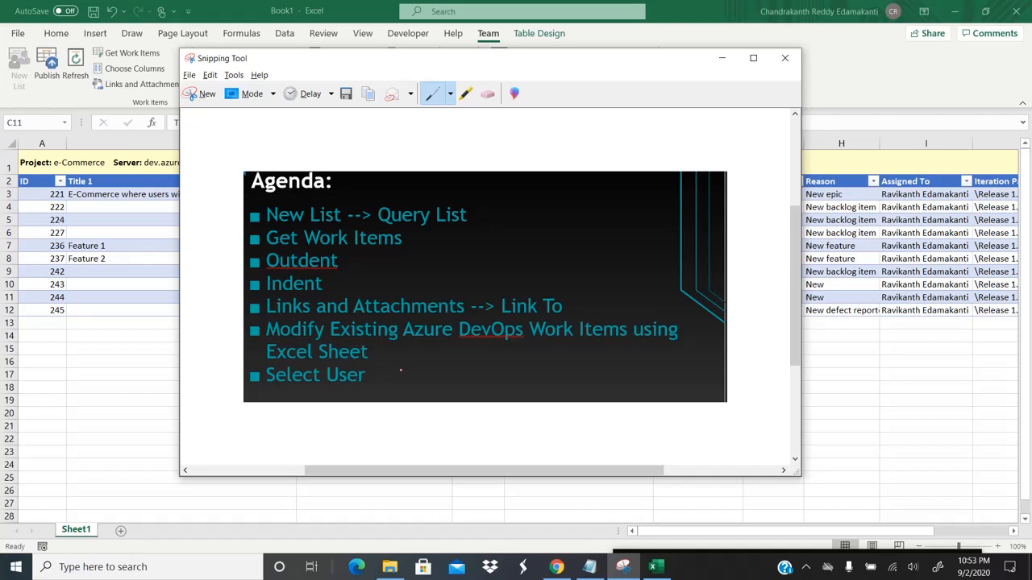
pyautogui.click(123, 262)
pyautogui.click(217, 196)
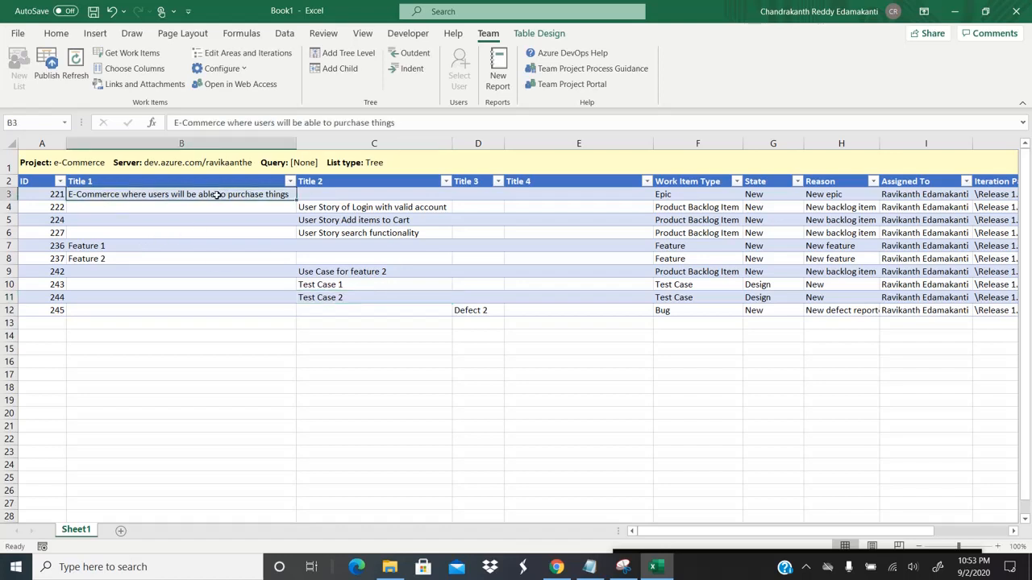
pyautogui.hotkey('shift', 'Down')
pyautogui.hotkey('shift', 'Left')
pyautogui.press('Left')
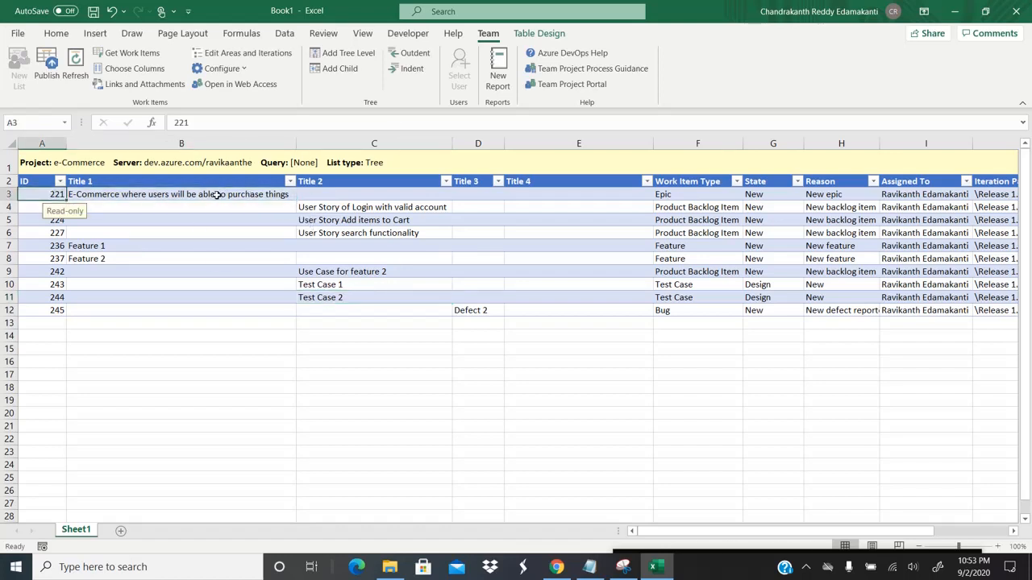
pyautogui.hotkey('shift', 'Right')
pyautogui.hotkey('ctrl', 'shift', 'Right')
pyautogui.hotkey('ctrl', 'shift', 'Right')
pyautogui.hotkey('shift', 'Down')
pyautogui.hotkey('shift', 'Down')
pyautogui.hotkey('shift', 'Down')
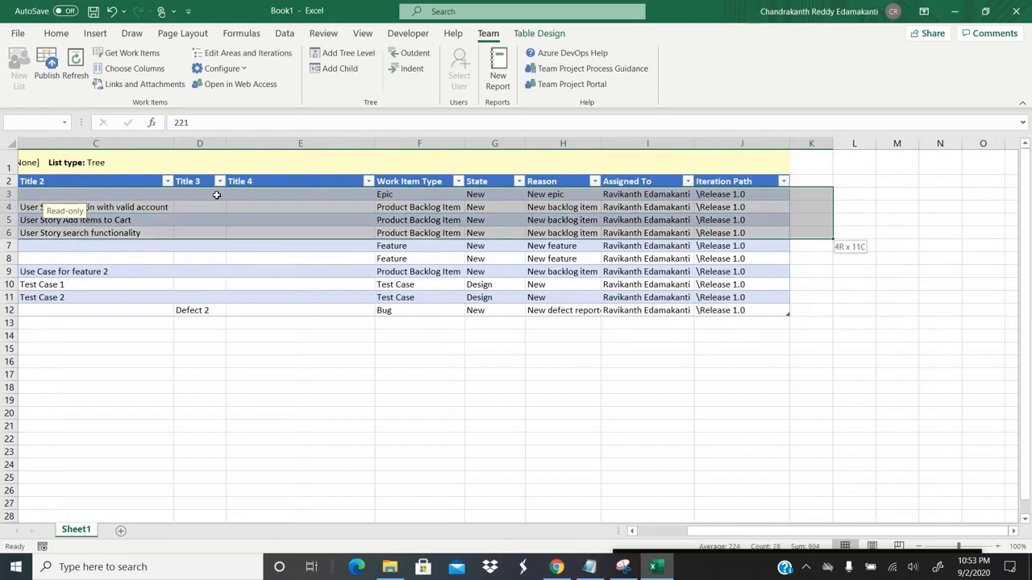
pyautogui.press('Down')
pyautogui.press('Down')
pyautogui.press('Right')
pyautogui.press('Right')
pyautogui.press('Right')
pyautogui.press('Right')
pyautogui.press('Right')
pyautogui.press('Right')
pyautogui.press('Right')
pyautogui.press('Right')
pyautogui.press('Right')
pyautogui.press('Right')
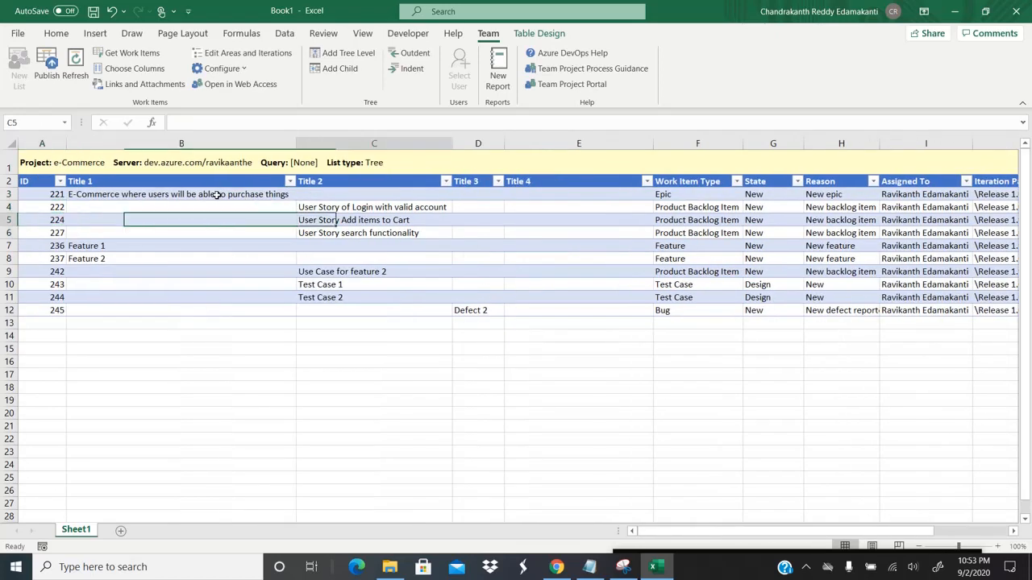
pyautogui.press('Right')
pyautogui.press('Left')
pyautogui.press('Left')
pyautogui.press('Down')
pyautogui.press('Left')
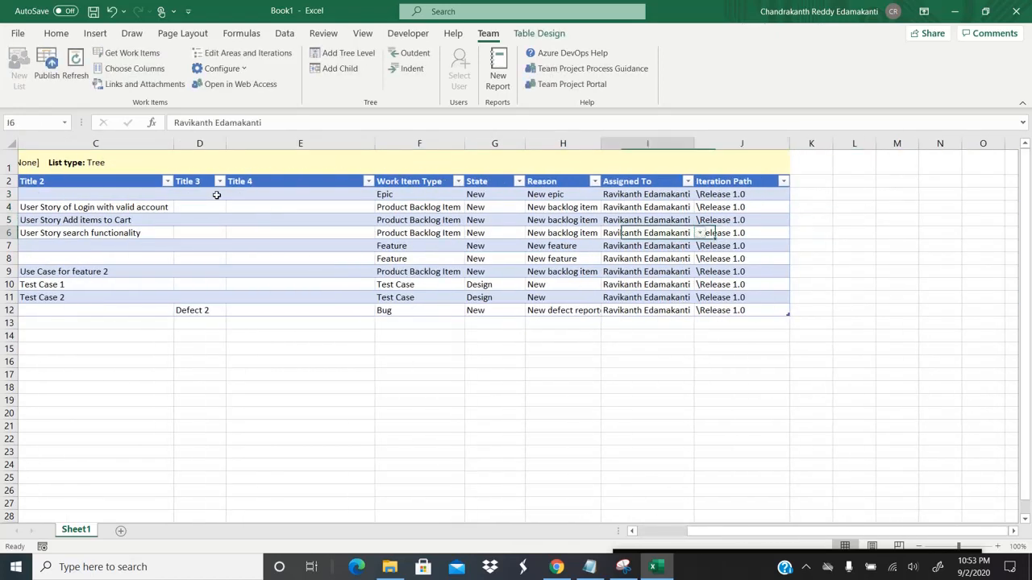
pyautogui.press('Home')
pyautogui.press('Down')
pyautogui.press('Right')
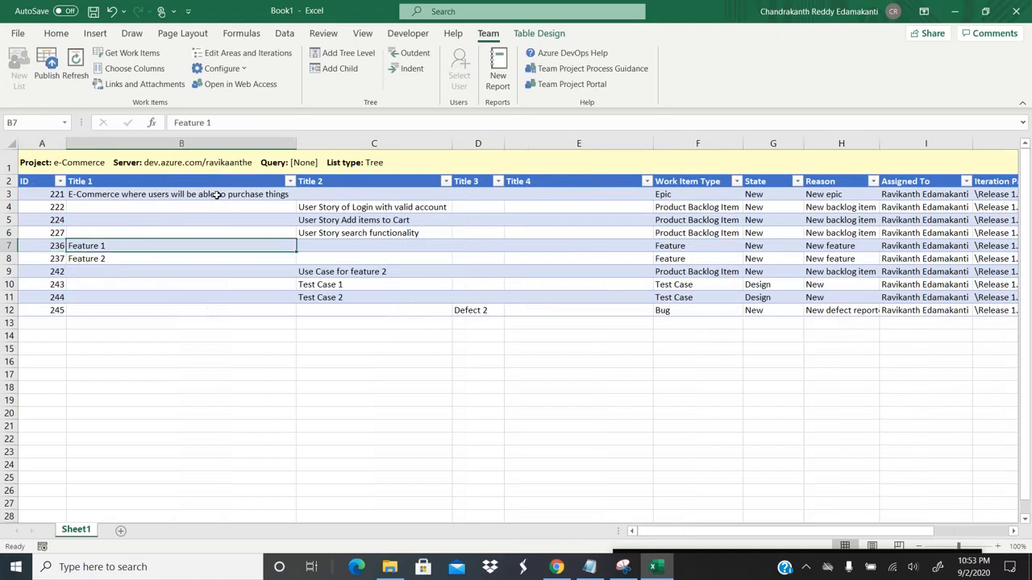
pyautogui.press('Down')
pyautogui.press('Down')
pyautogui.press('Down')
pyautogui.press('Right')
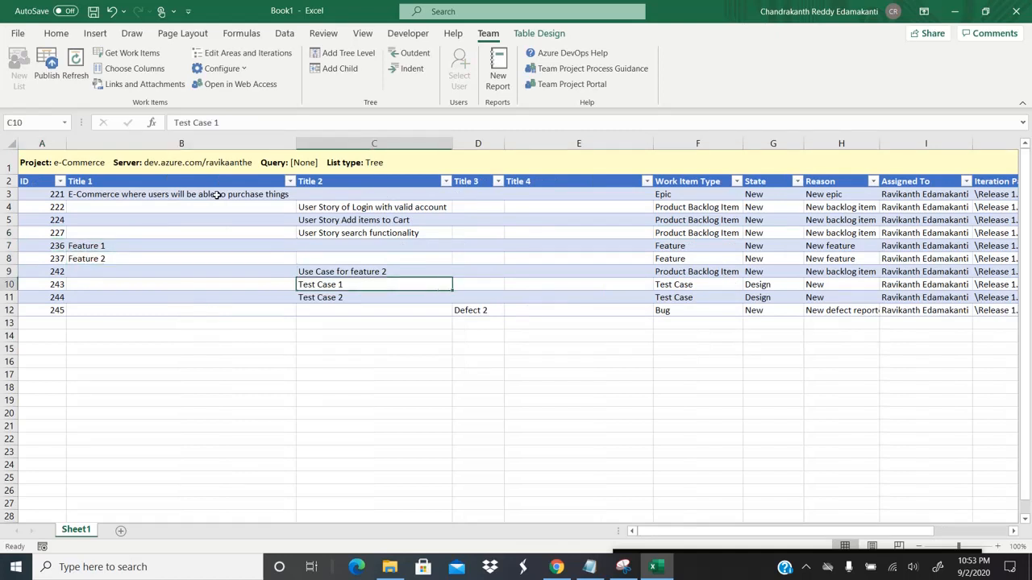
pyautogui.press('Up')
pyautogui.press('Right')
pyautogui.press('Right')
pyautogui.press('Right')
pyautogui.press('Right')
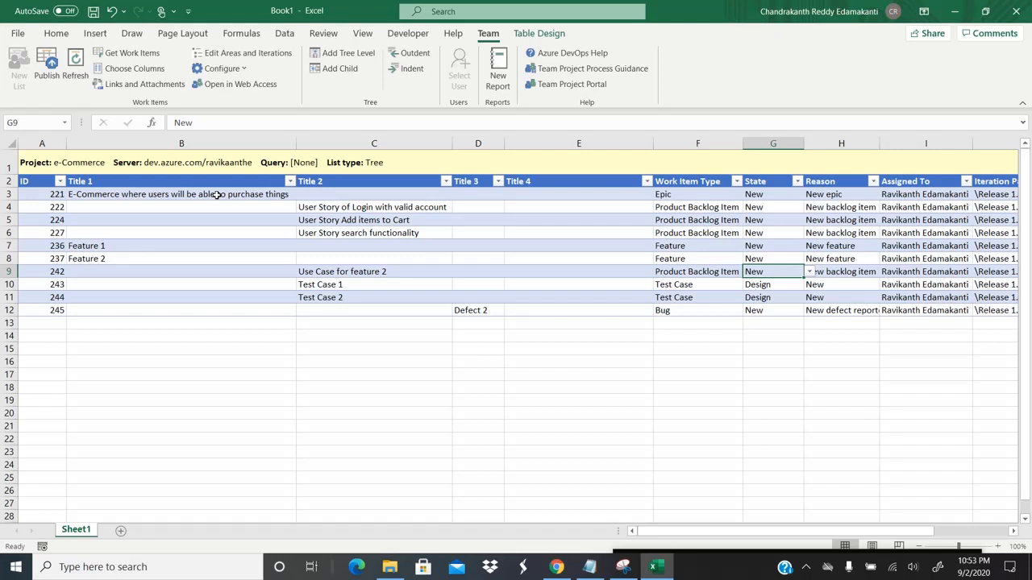
pyautogui.press('Right')
pyautogui.press('Right')
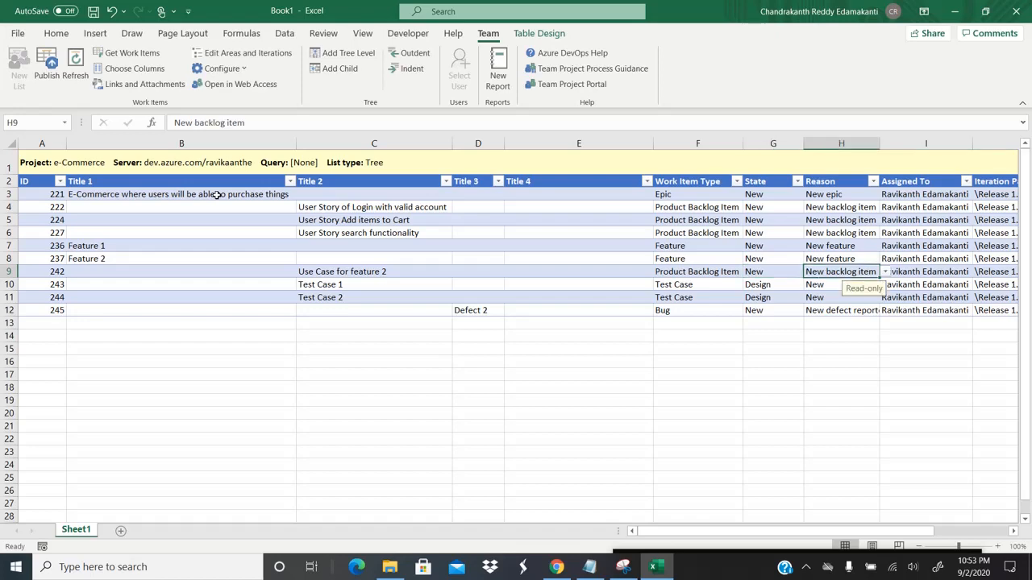
pyautogui.press('Up')
pyautogui.press('Up')
pyautogui.press('Up')
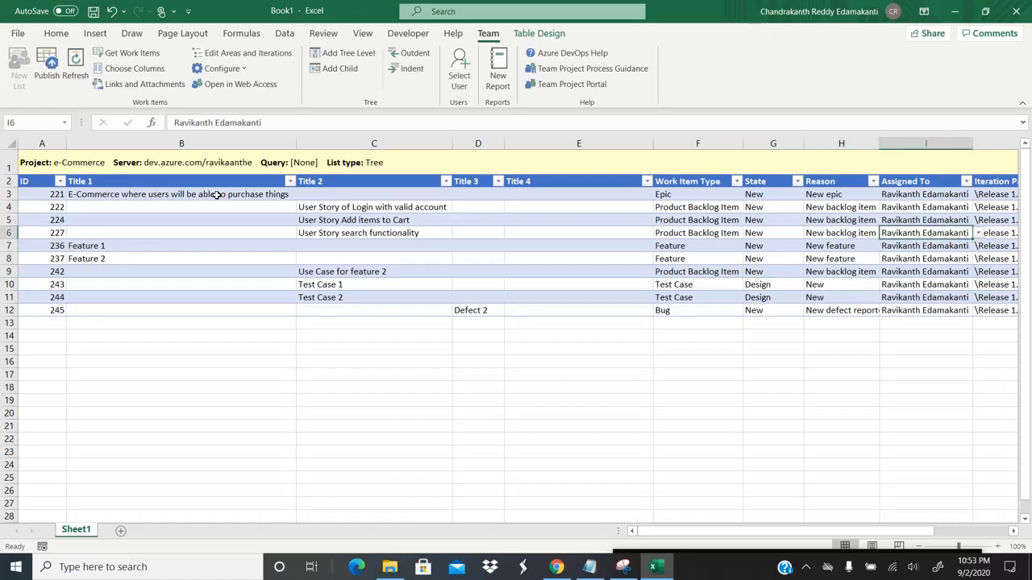
pyautogui.press('Left')
pyautogui.press('Left')
pyautogui.press('Home')
pyautogui.press('Right')
pyautogui.press('Right')
pyautogui.press('Right')
pyautogui.press('Right')
pyautogui.press('Right')
pyautogui.press('Right')
pyautogui.press('Right')
pyautogui.press('Right')
pyautogui.press('Right')
pyautogui.press('Right')
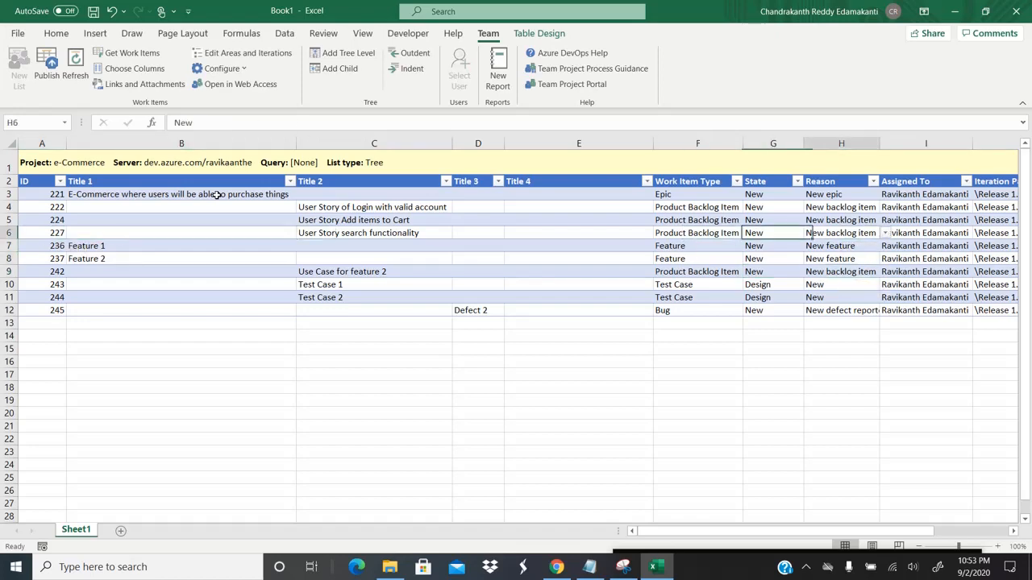
pyautogui.press('Home')
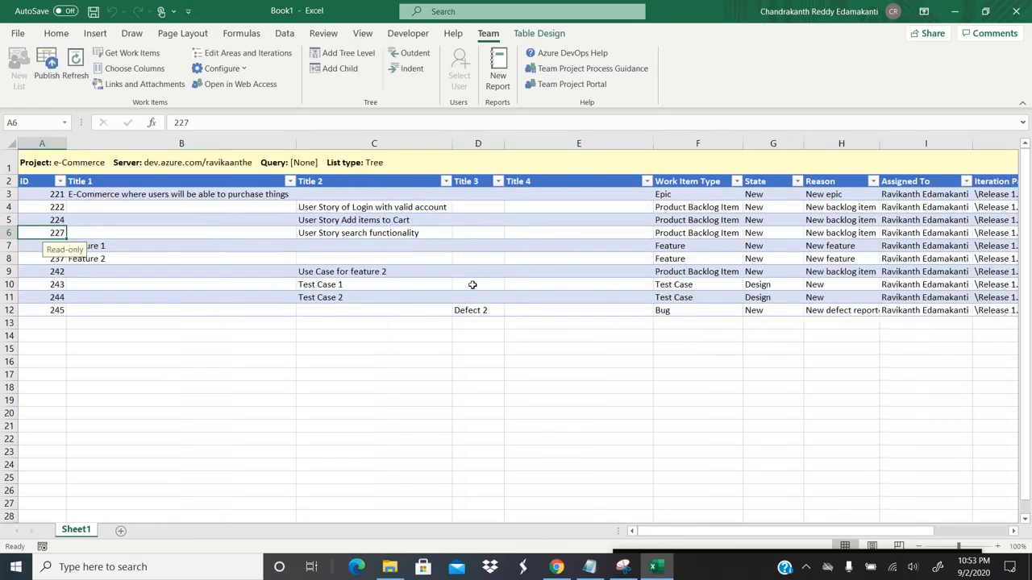
pyautogui.hotkey('alt', 'Tab')
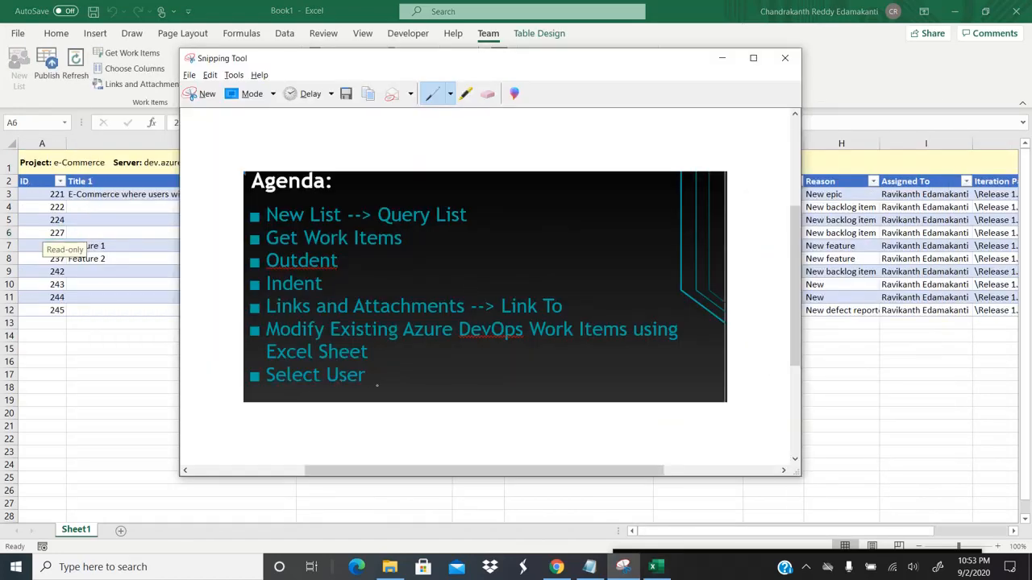
pyautogui.hotkey('alt', 'Tab')
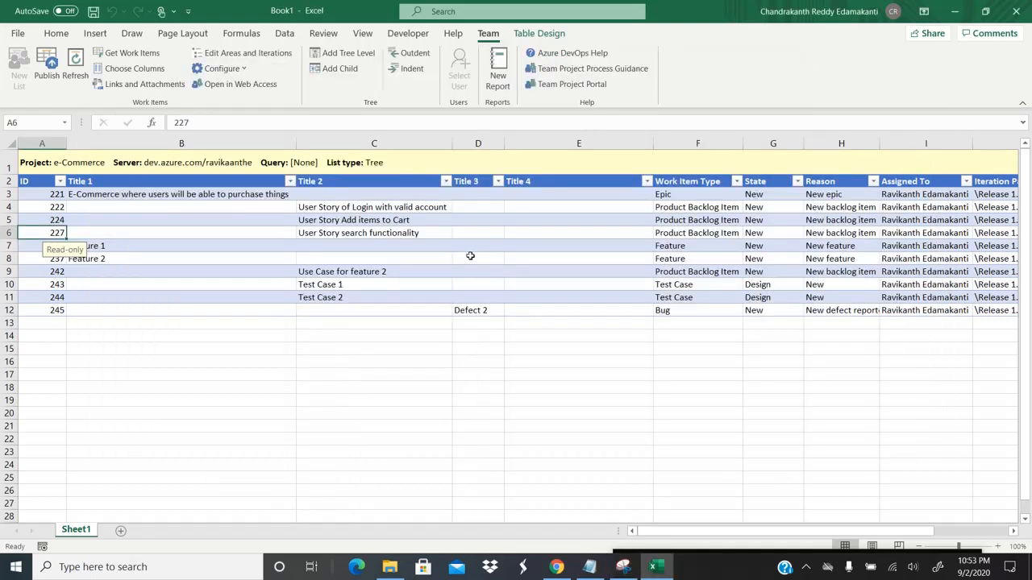
pyautogui.press('Right')
pyautogui.press('Right')
pyautogui.press('Right')
pyautogui.press('Right')
pyautogui.press('Right')
pyautogui.press('Right')
pyautogui.press('Right')
pyautogui.press('Right')
pyautogui.press('Right')
pyautogui.press('Right')
pyautogui.press('Right')
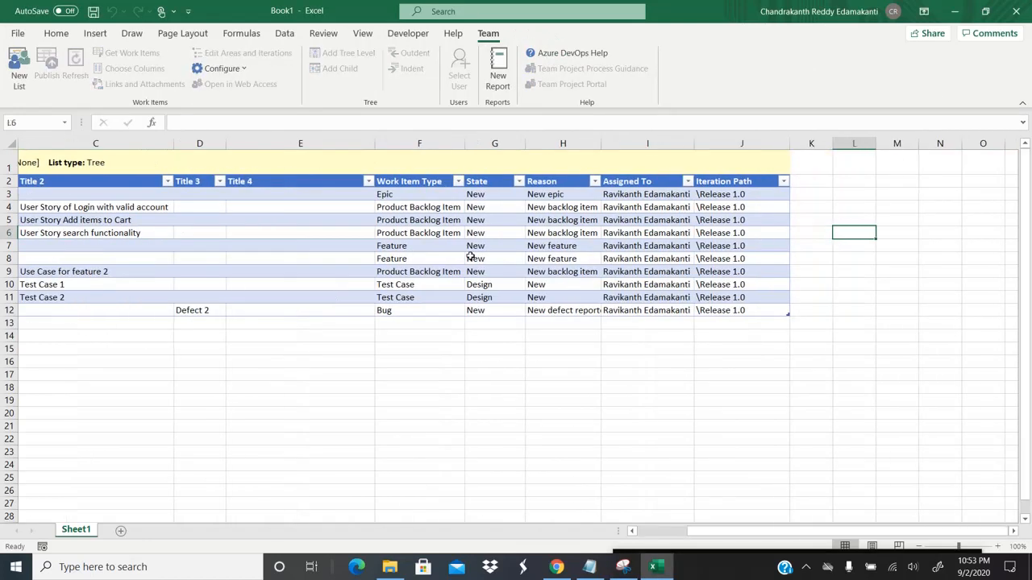
pyautogui.press('Left')
pyautogui.press('Left')
pyautogui.press('Left')
pyautogui.press('Left')
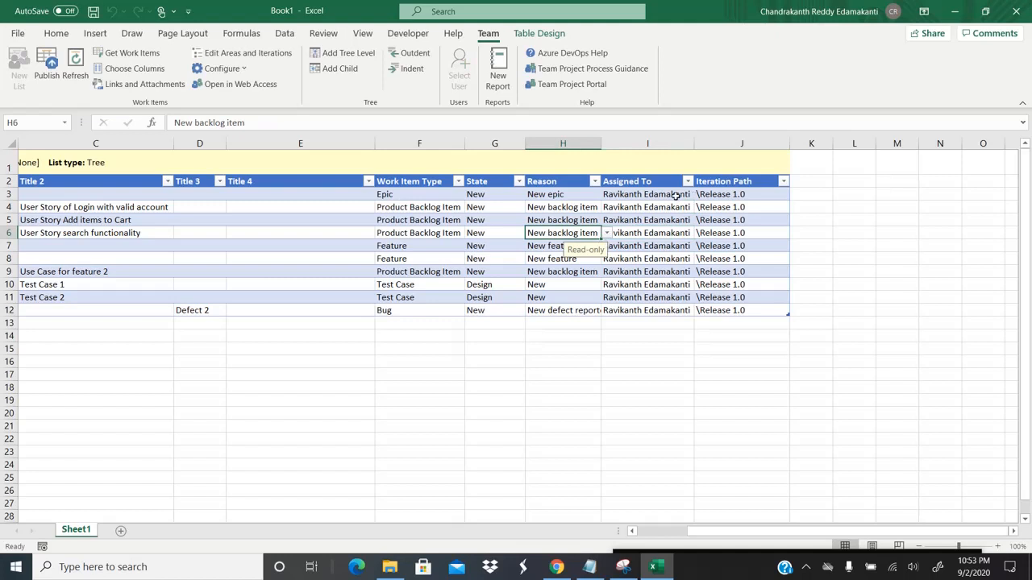
pyautogui.click(676, 196)
pyautogui.click(701, 195)
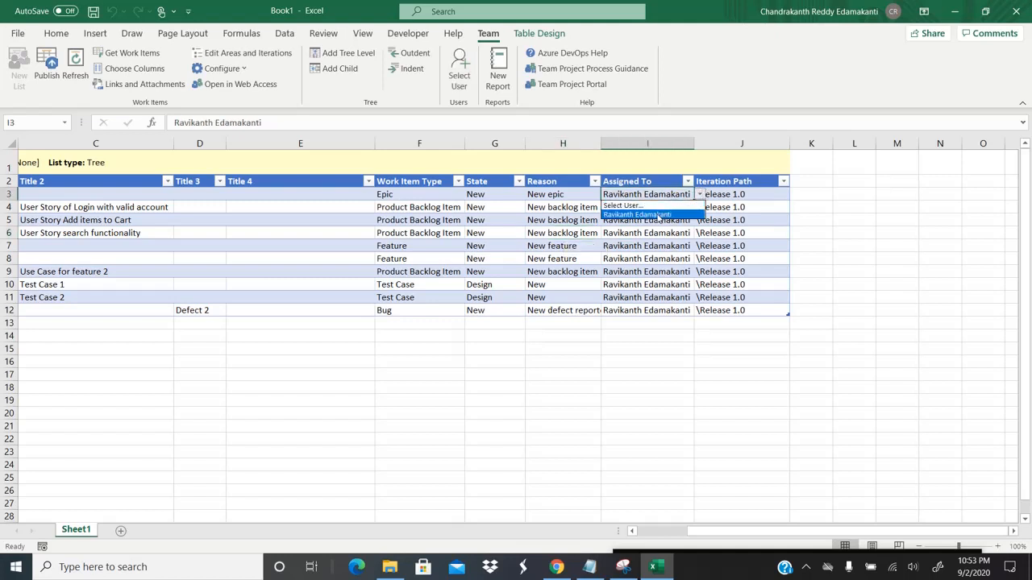
pyautogui.press('Escape')
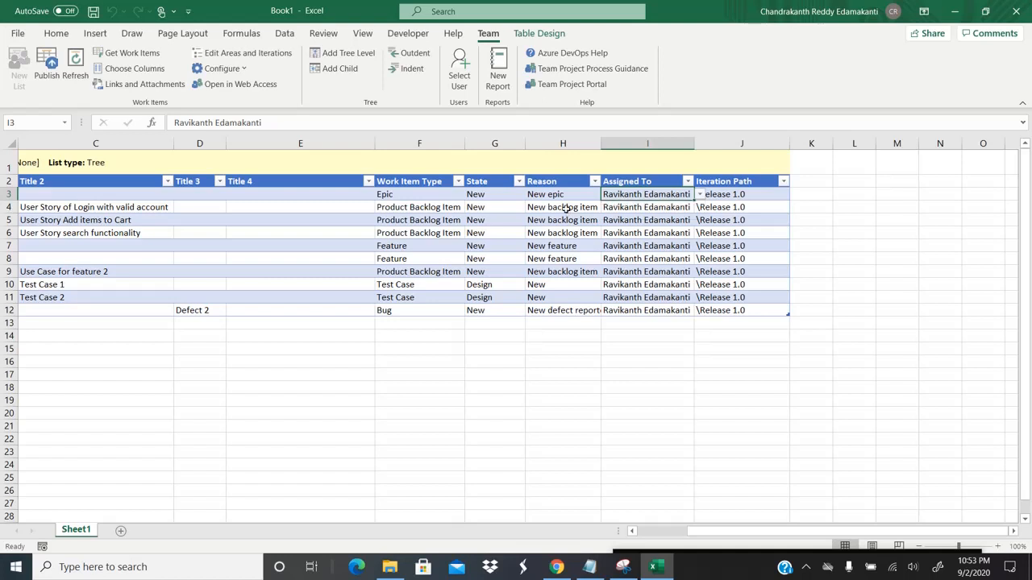
pyautogui.click(636, 207)
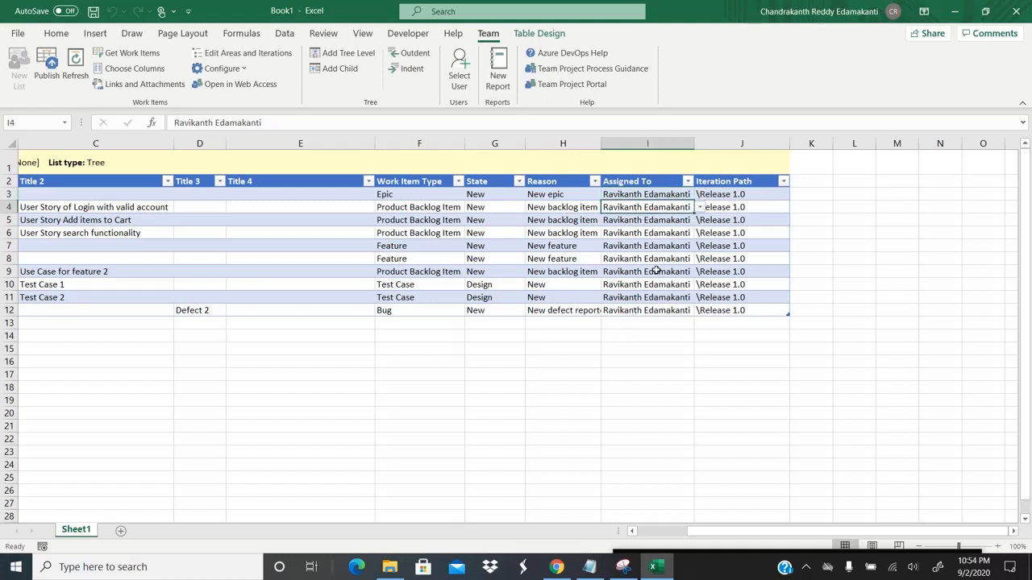
pyautogui.press('Left')
pyautogui.press('Left')
pyautogui.press('Left')
pyautogui.press('Left')
pyautogui.press('Left')
pyautogui.press('Left')
pyautogui.press('Left')
pyautogui.press('Left')
pyautogui.press('Right')
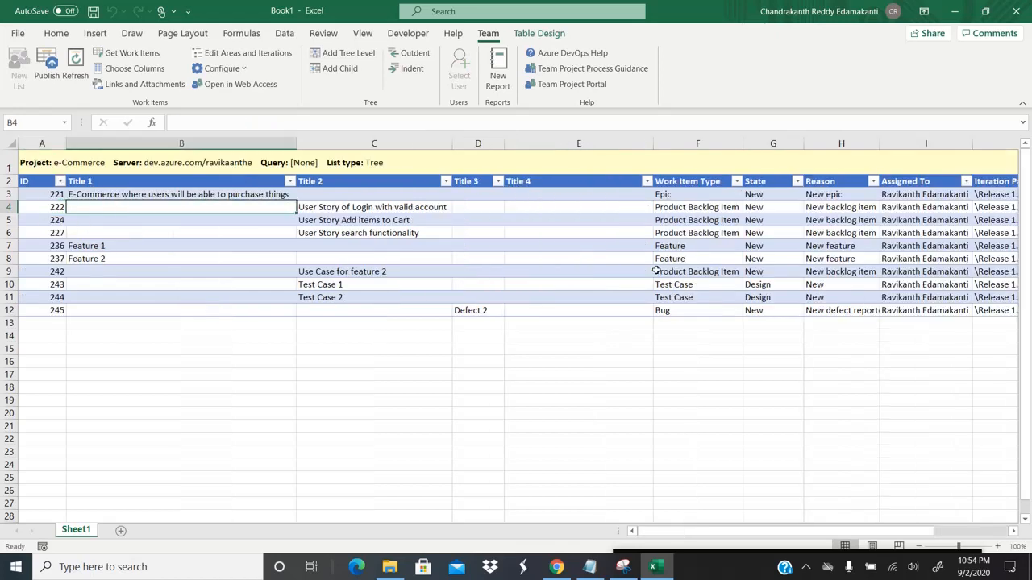
pyautogui.press('Right')
pyautogui.press('Right')
pyautogui.press('Right')
pyautogui.press('Right')
pyautogui.press('Right')
pyautogui.press('Right')
pyautogui.press('Right')
pyautogui.press('Right')
pyautogui.press('Left')
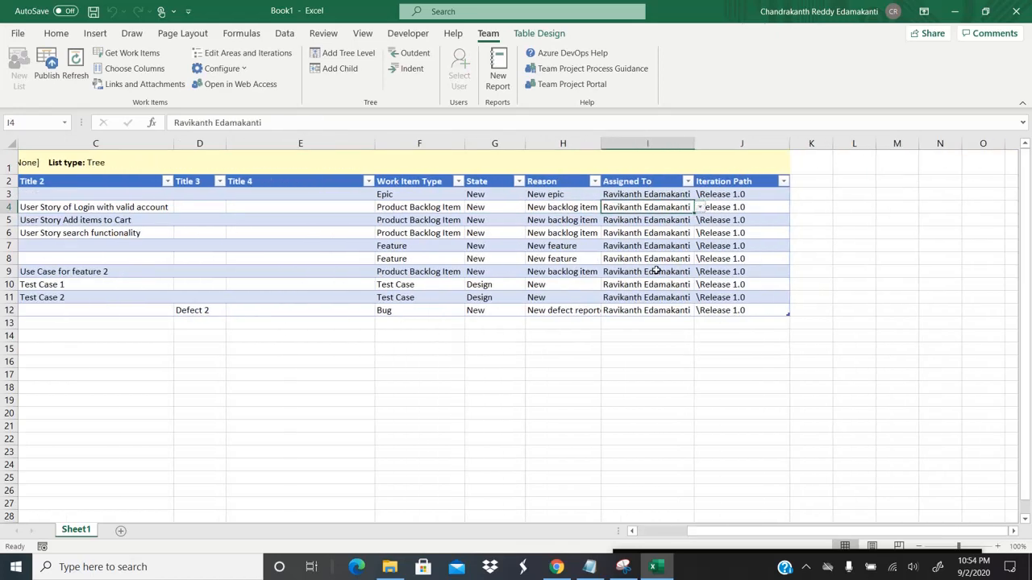
pyautogui.press('Left')
pyautogui.press('Right')
# Step: Replace item 222's assignee with the second user via Select User, checking cell I4
pyautogui.click(465, 76)
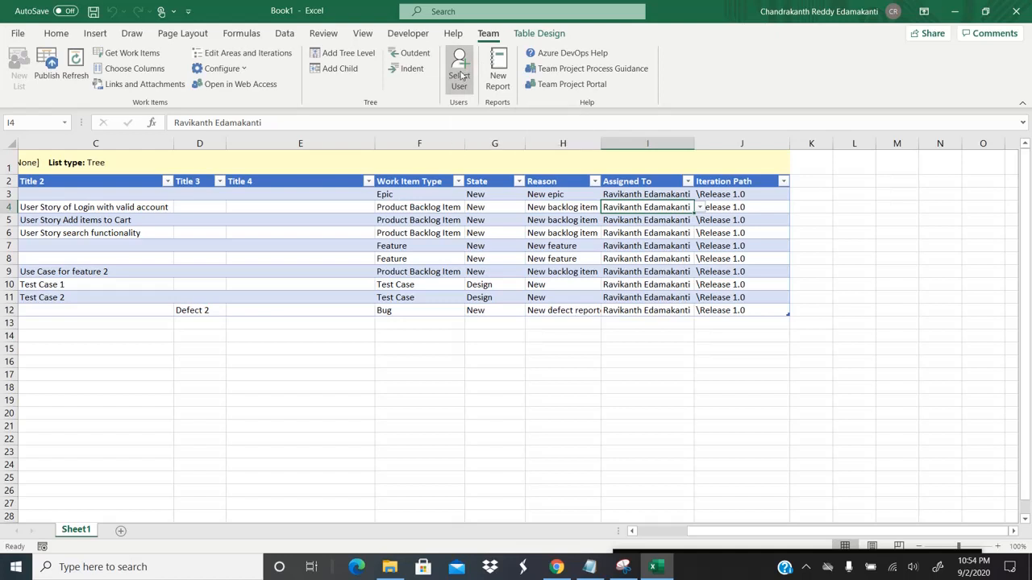
pyautogui.click(621, 285)
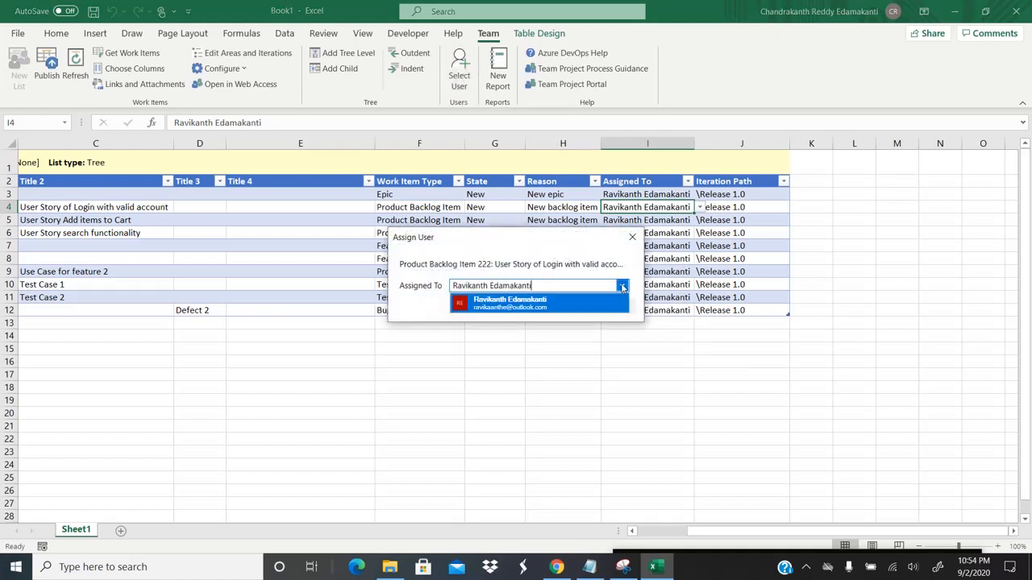
pyautogui.click(558, 297)
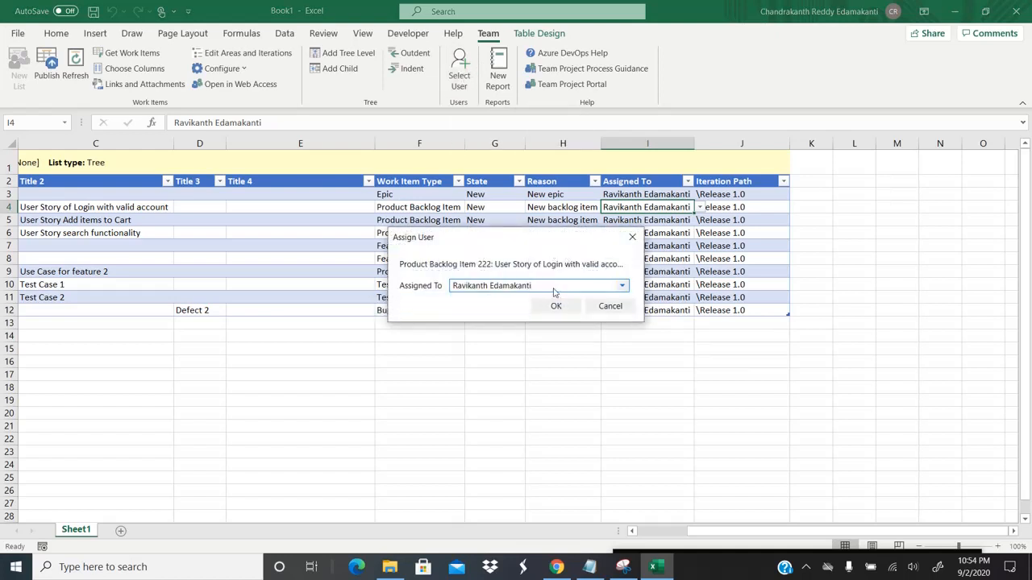
pyautogui.hotkey('ctrl', 'shift', 'Left')
pyautogui.hotkey('ctrl', 'shift', 'Left')
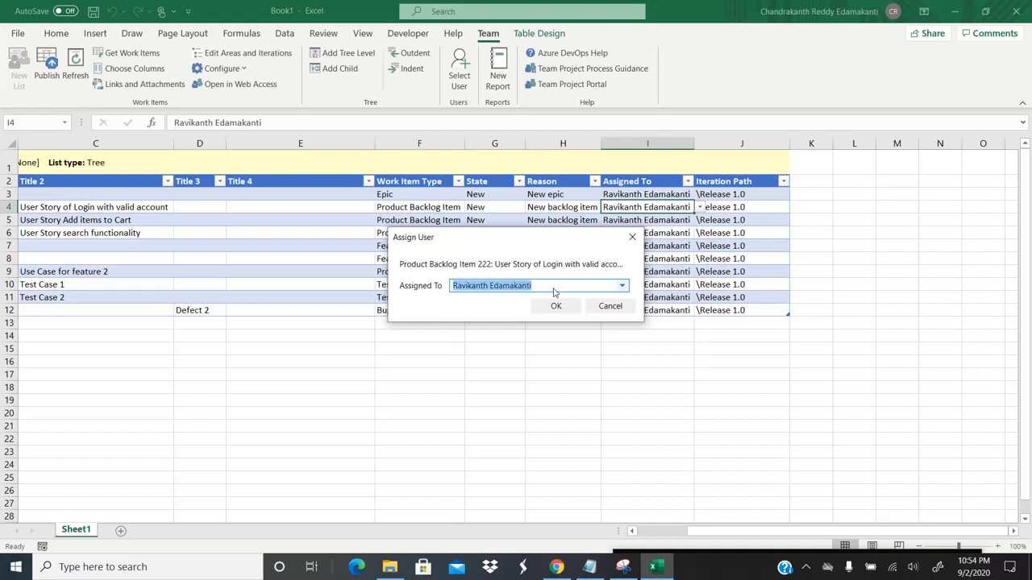
pyautogui.write('Ve')
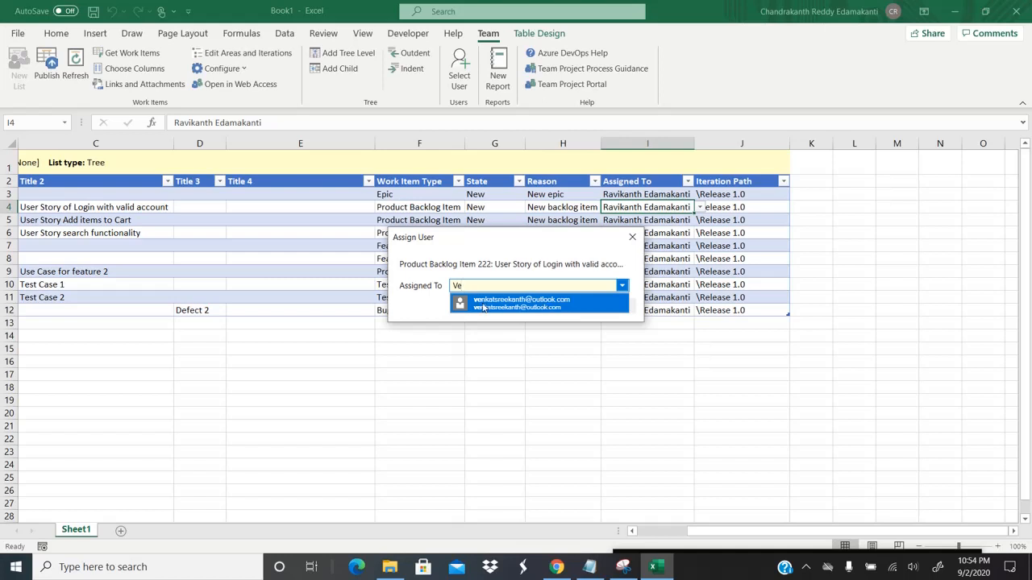
pyautogui.click(542, 305)
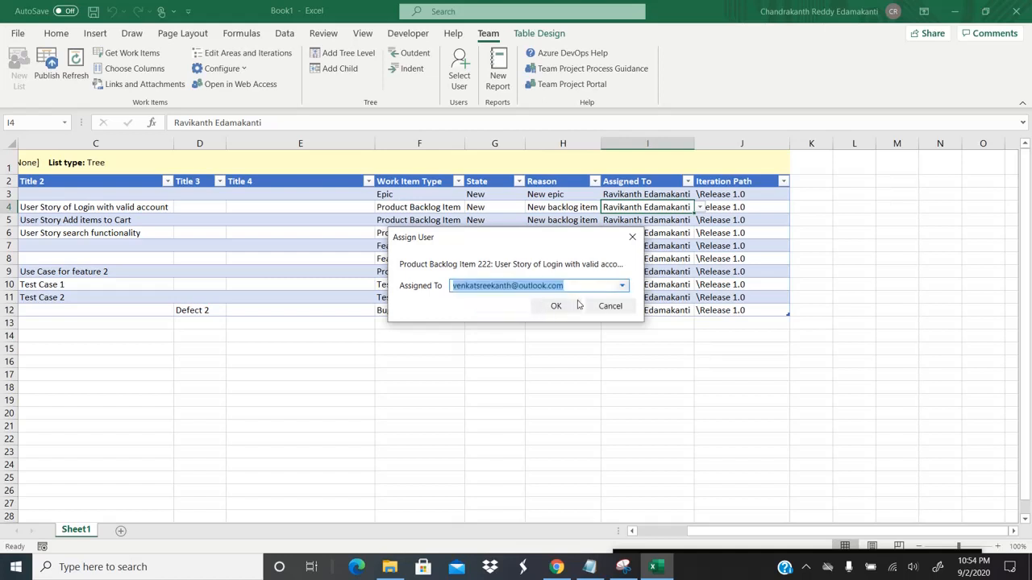
pyautogui.click(557, 307)
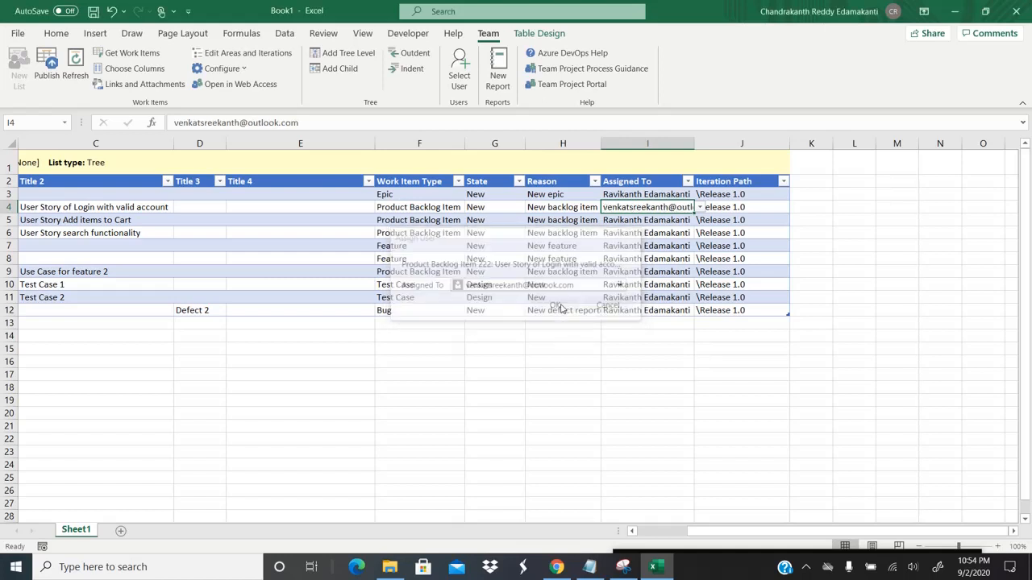
pyautogui.click(666, 193)
pyautogui.click(666, 209)
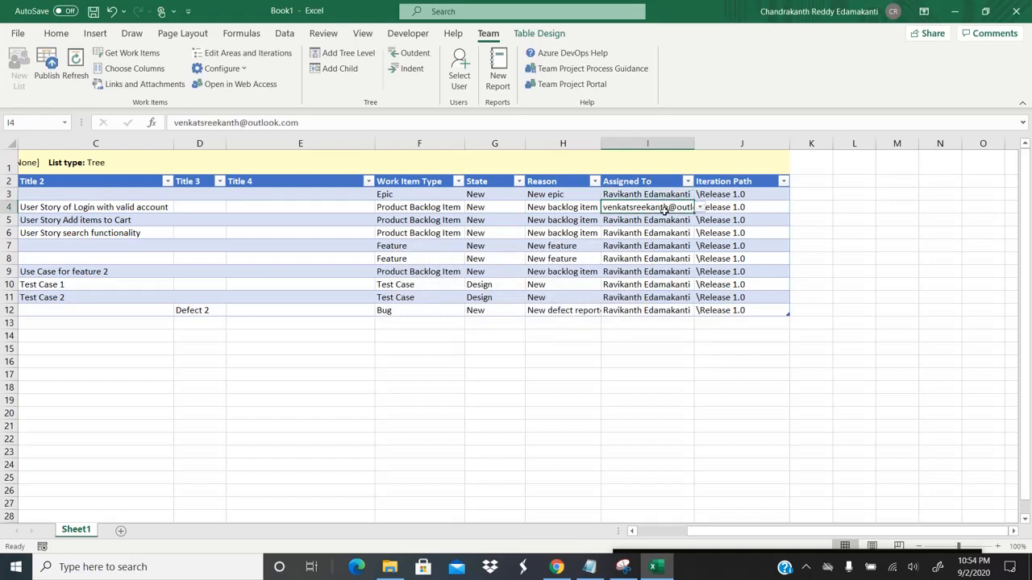
# Step: Assign the second user to the first Feature row using the I7 dropdown
pyautogui.press('Left')
pyautogui.press('Left')
pyautogui.hscroll(-3, 665, 210)
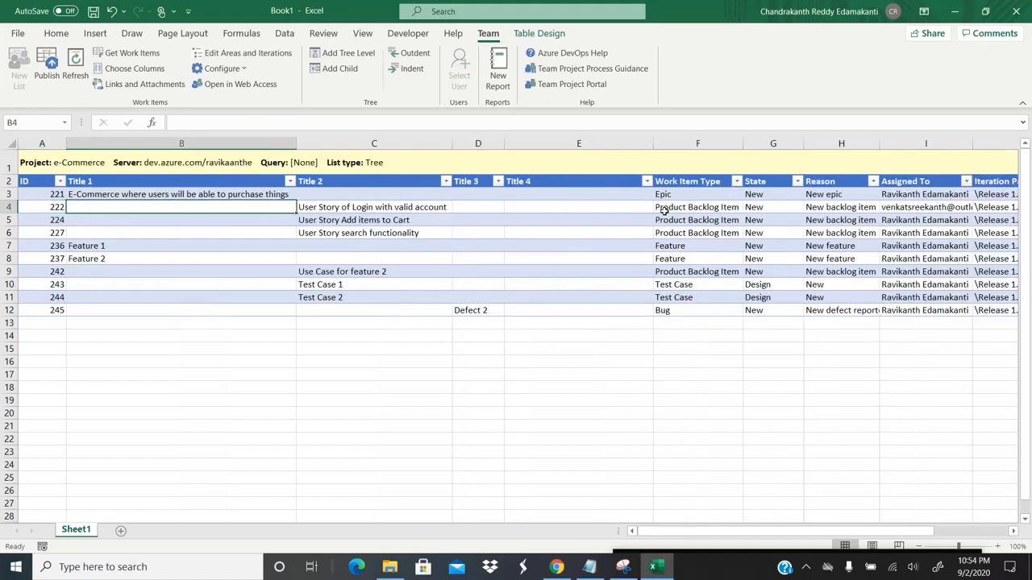
pyautogui.press('Right')
pyautogui.press('Right')
pyautogui.hscroll(3, 665, 209)
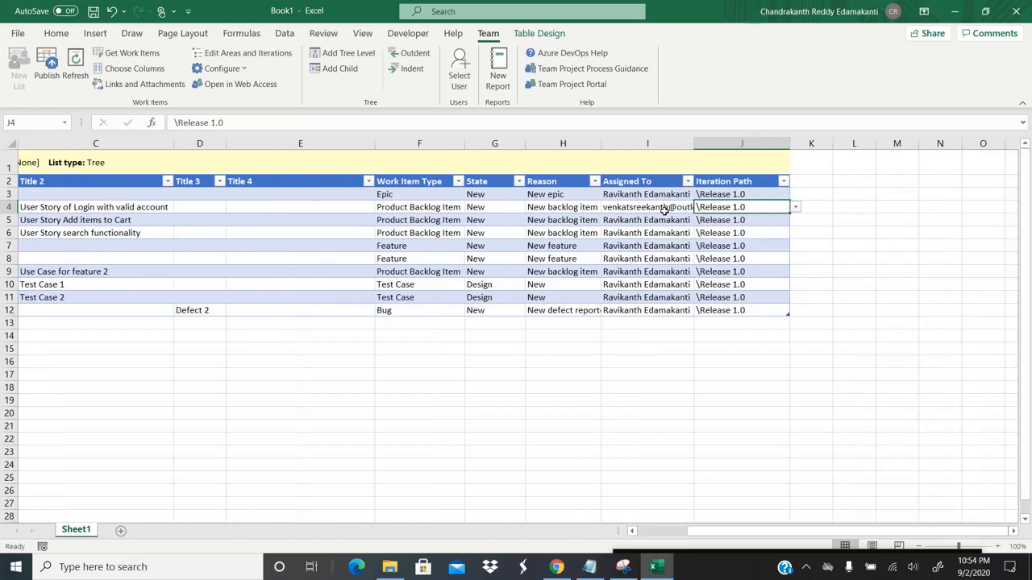
pyautogui.click(649, 245)
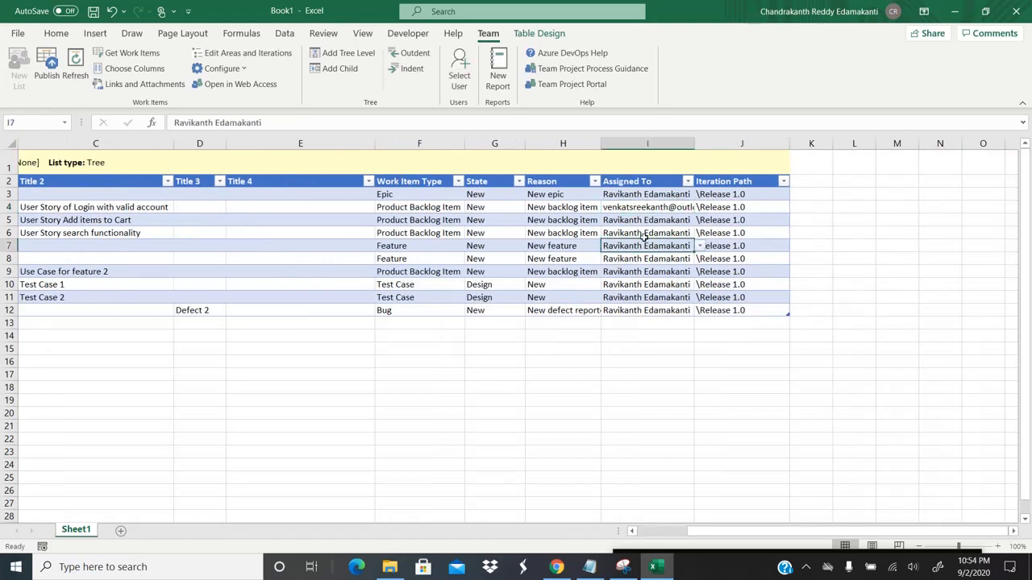
pyautogui.click(700, 246)
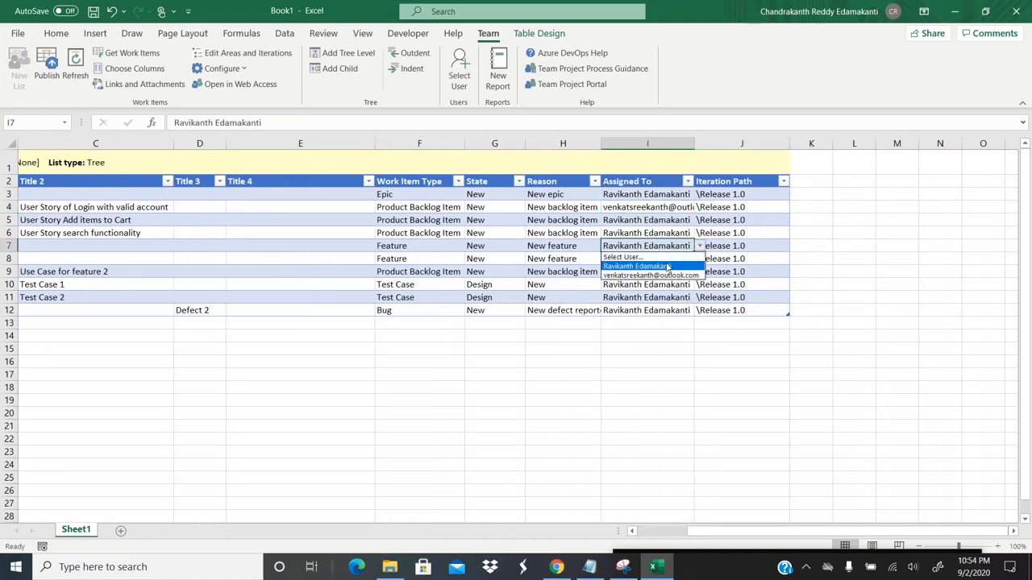
pyautogui.click(657, 211)
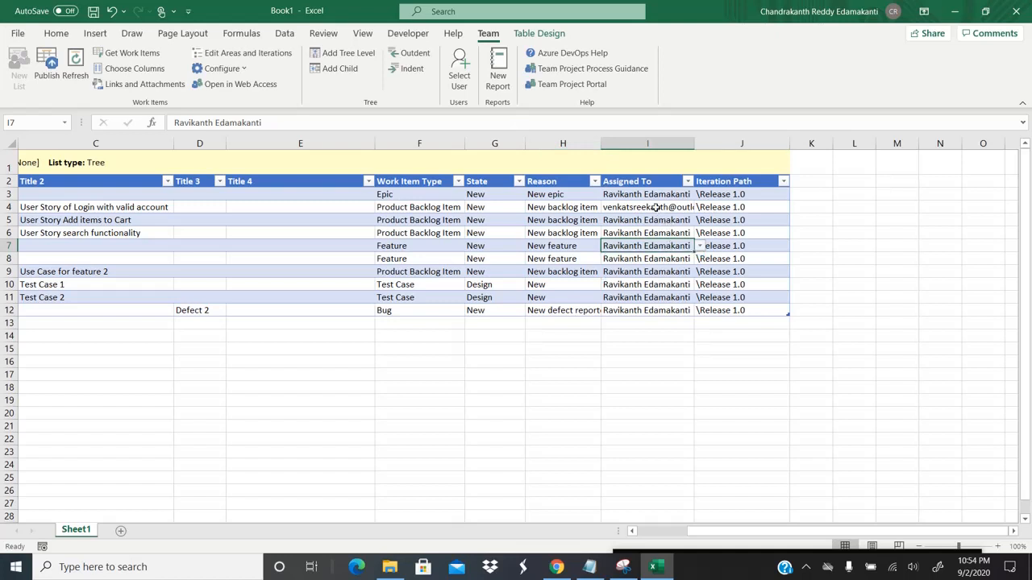
pyautogui.click(679, 204)
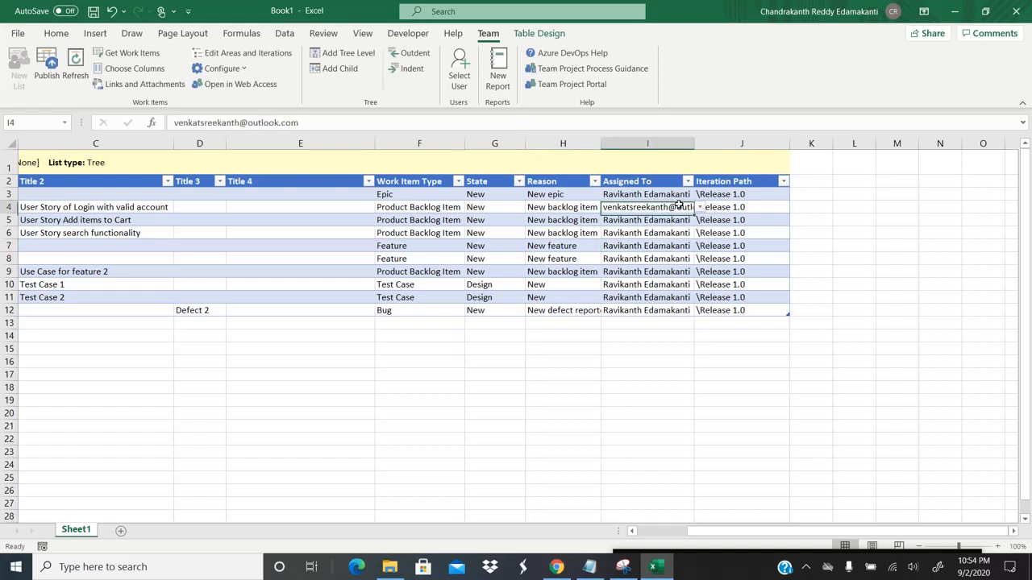
pyautogui.click(648, 247)
pyautogui.click(700, 246)
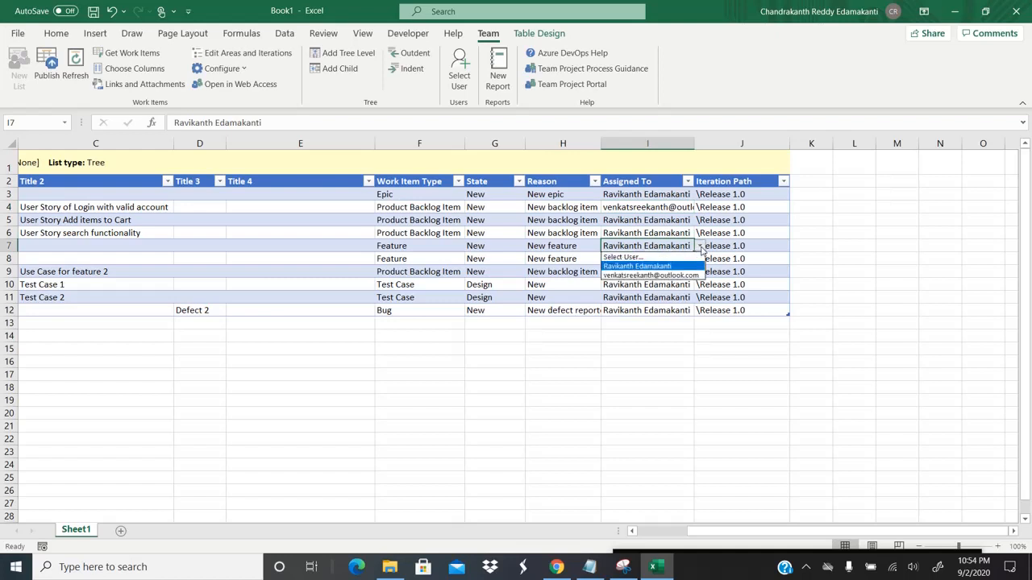
pyautogui.click(656, 276)
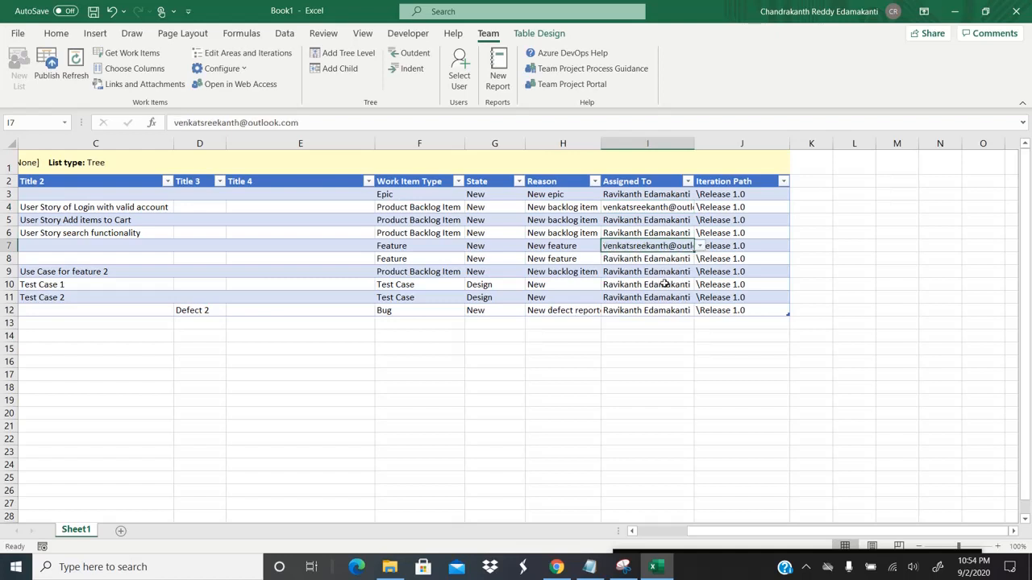
# Step: Assign the second user to Test Case 1 using the I10 dropdown
pyautogui.click(692, 284)
pyautogui.click(699, 285)
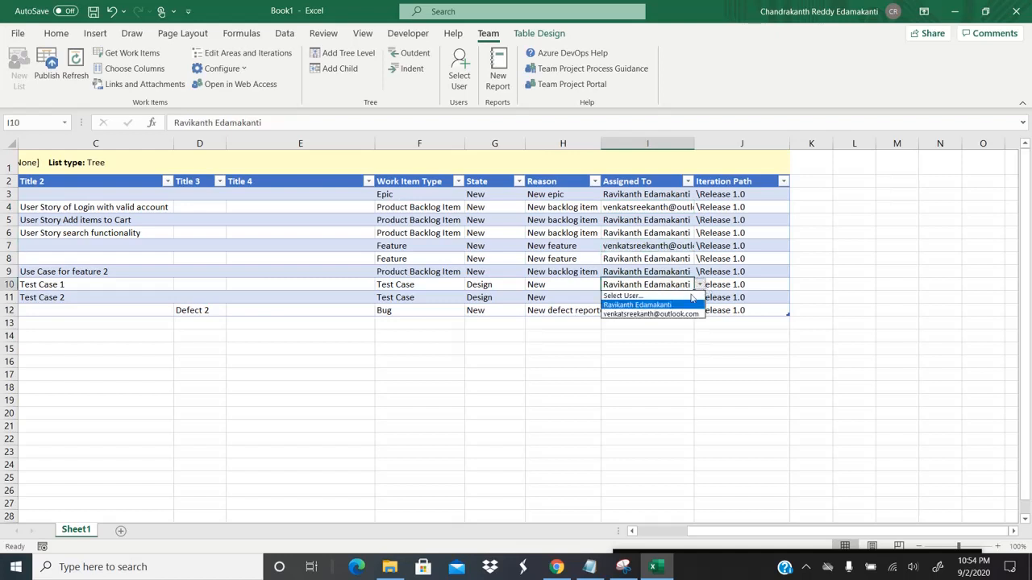
pyautogui.click(669, 314)
pyautogui.click(654, 256)
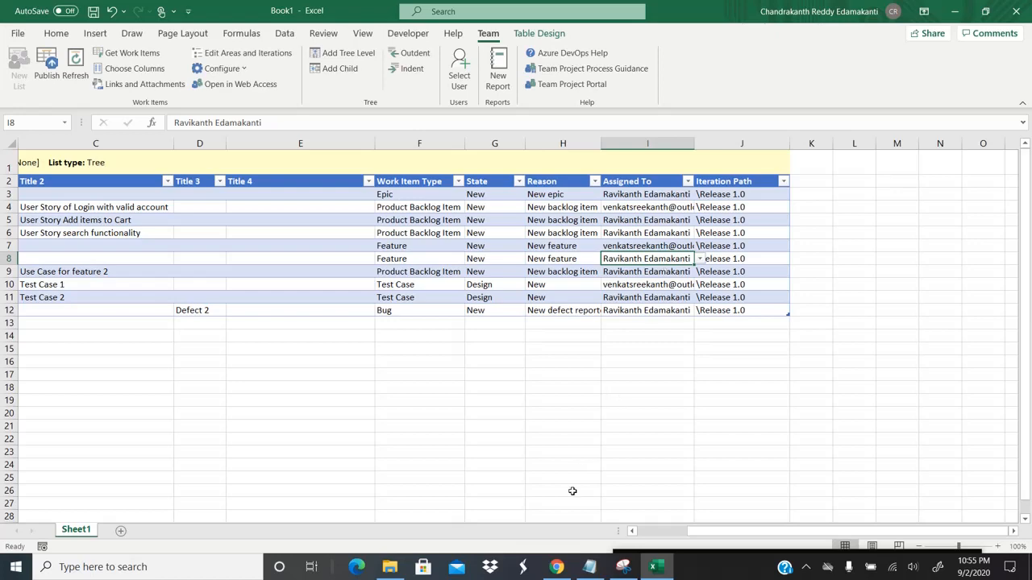
pyautogui.click(556, 567)
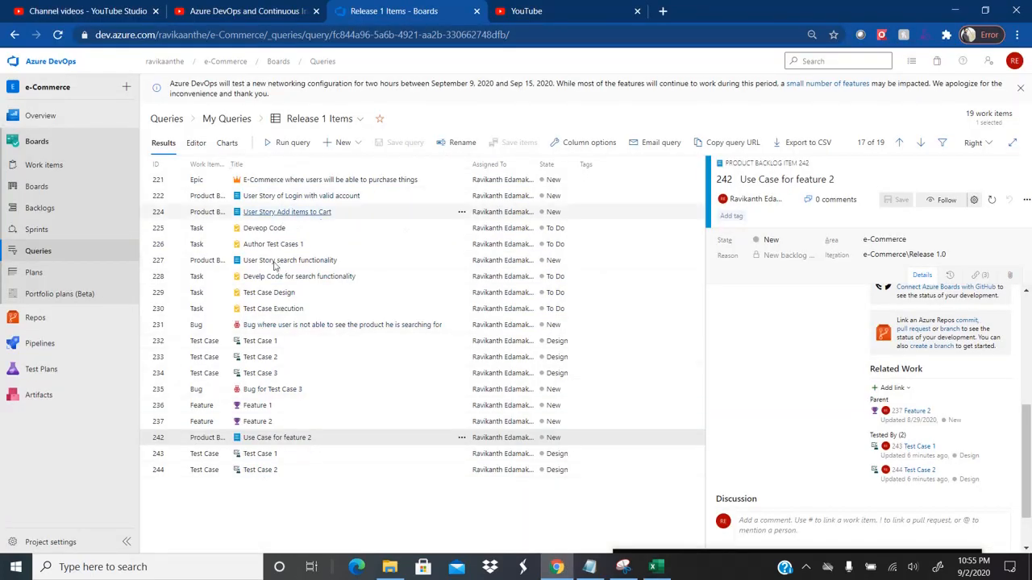
# Step: Assign Feature 2 (item 237) to the second user via Select User
pyautogui.hotkey('alt', 'Tab')
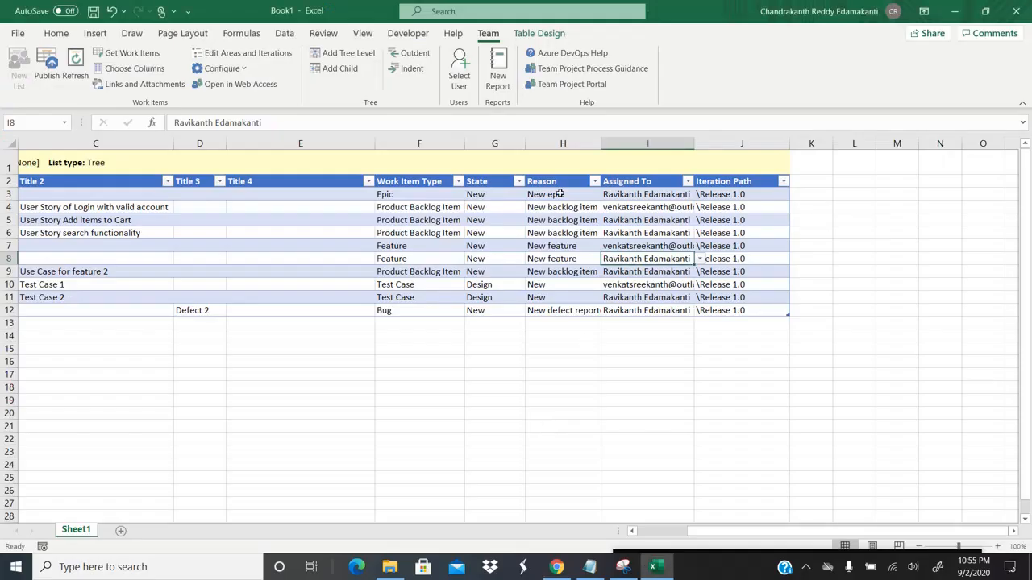
pyautogui.click(462, 69)
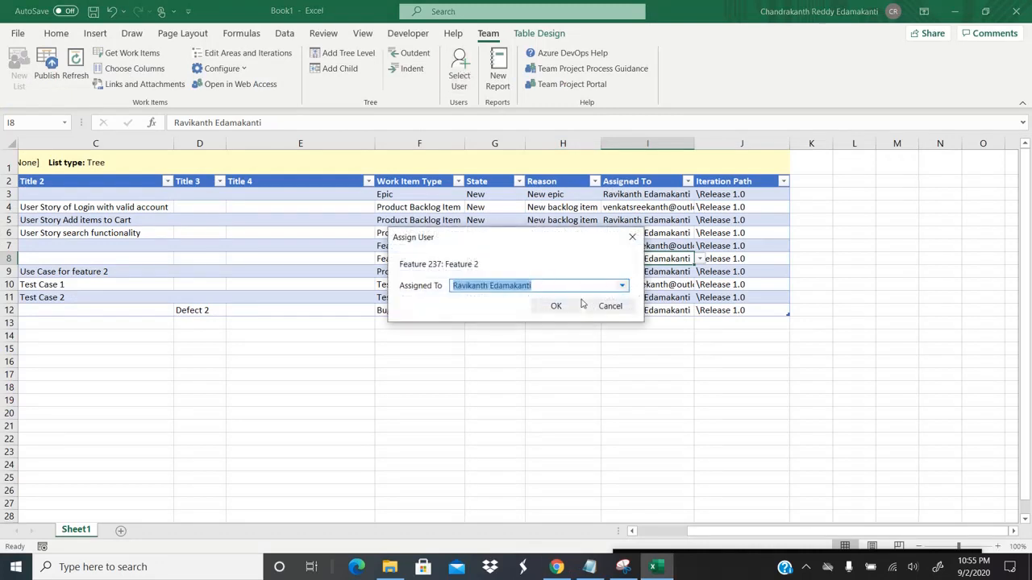
pyautogui.write('ve')
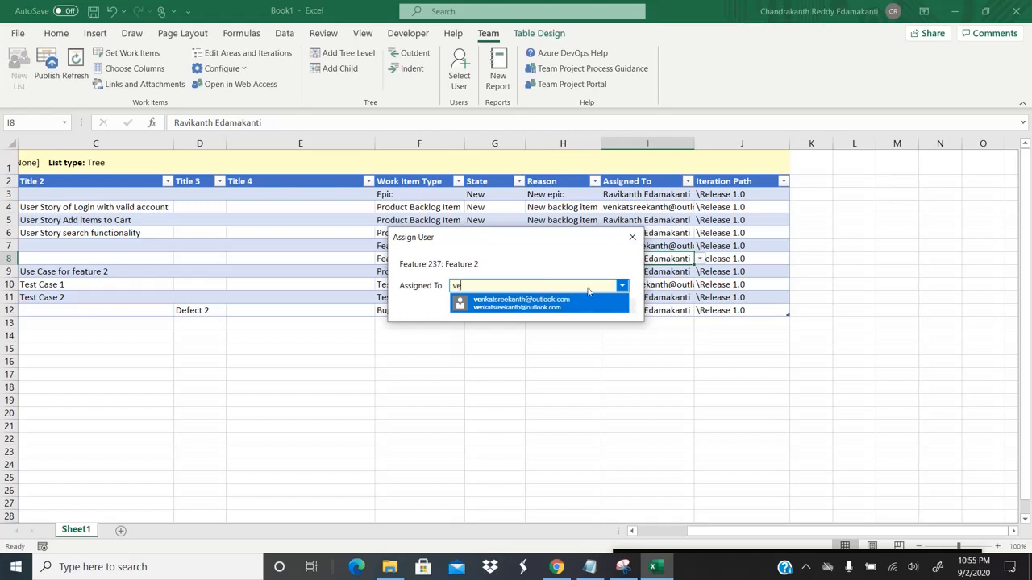
pyautogui.click(570, 304)
pyautogui.click(557, 307)
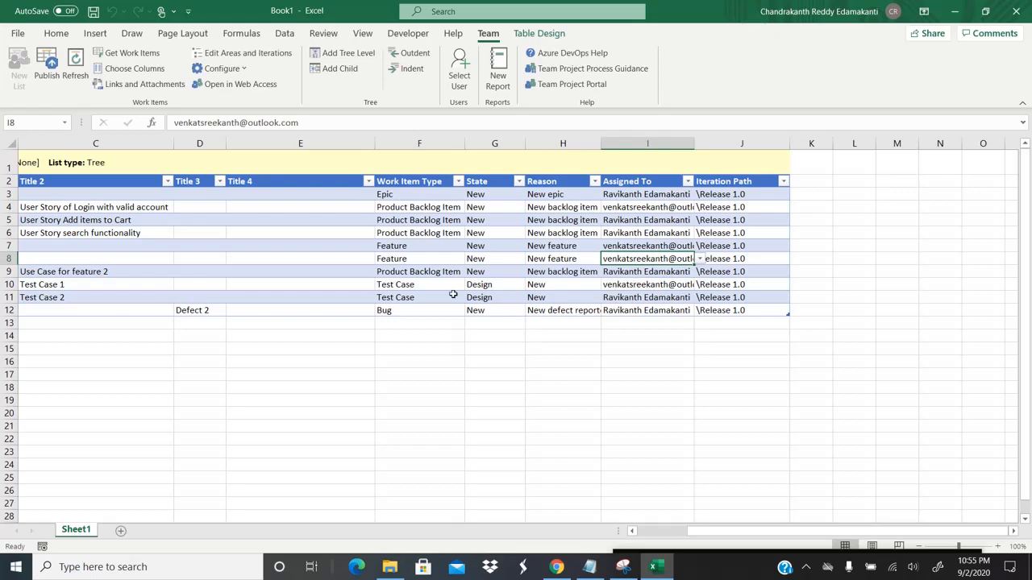
pyautogui.click(556, 567)
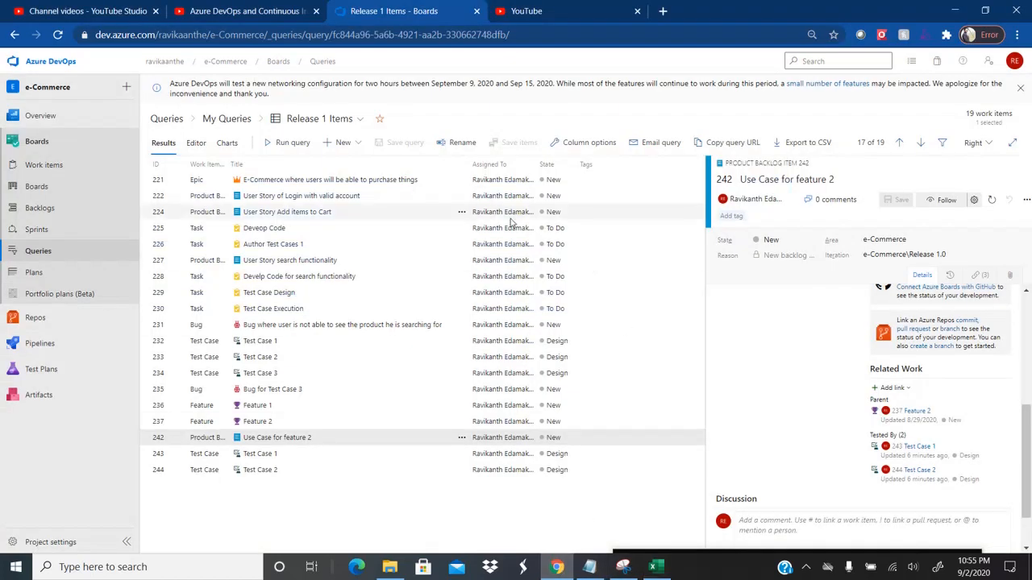
pyautogui.hotkey('alt', 'Tab')
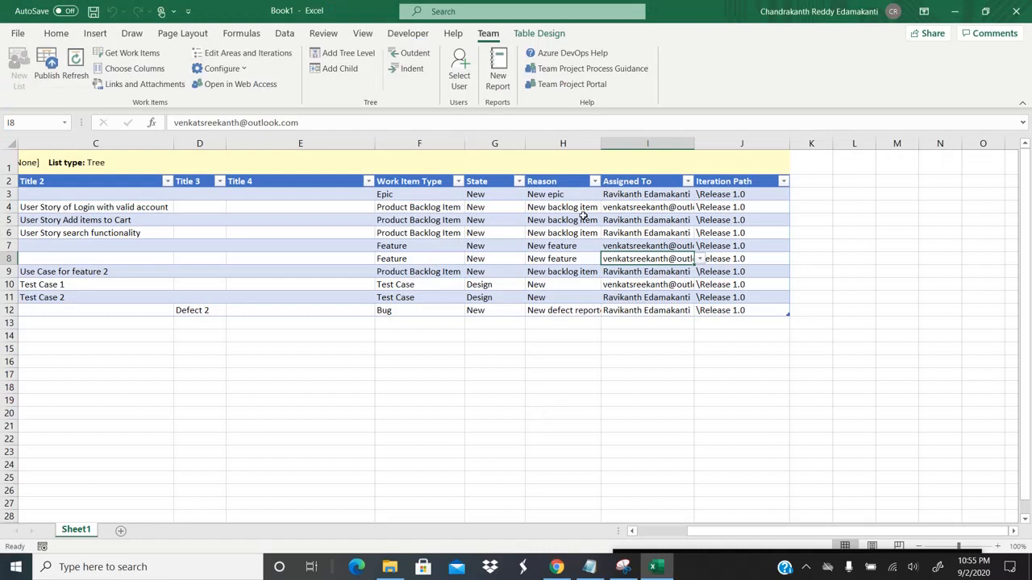
pyautogui.click(623, 567)
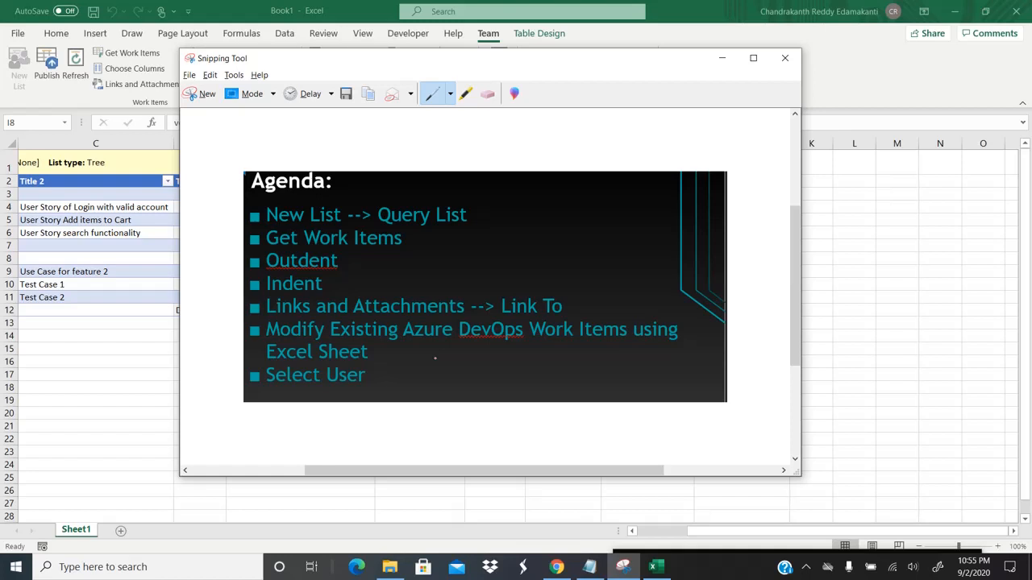
pyautogui.click(98, 280)
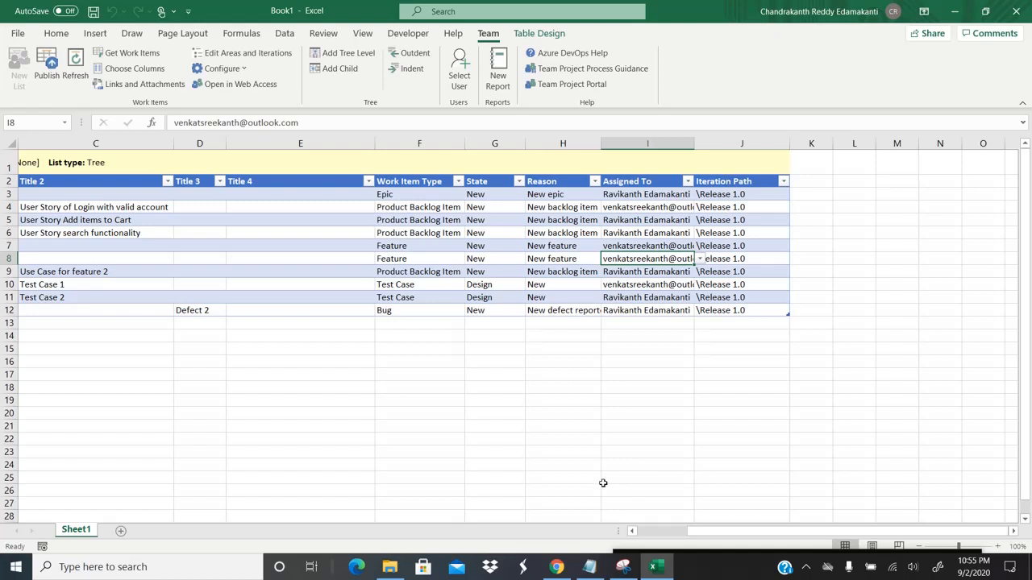
pyautogui.click(805, 568)
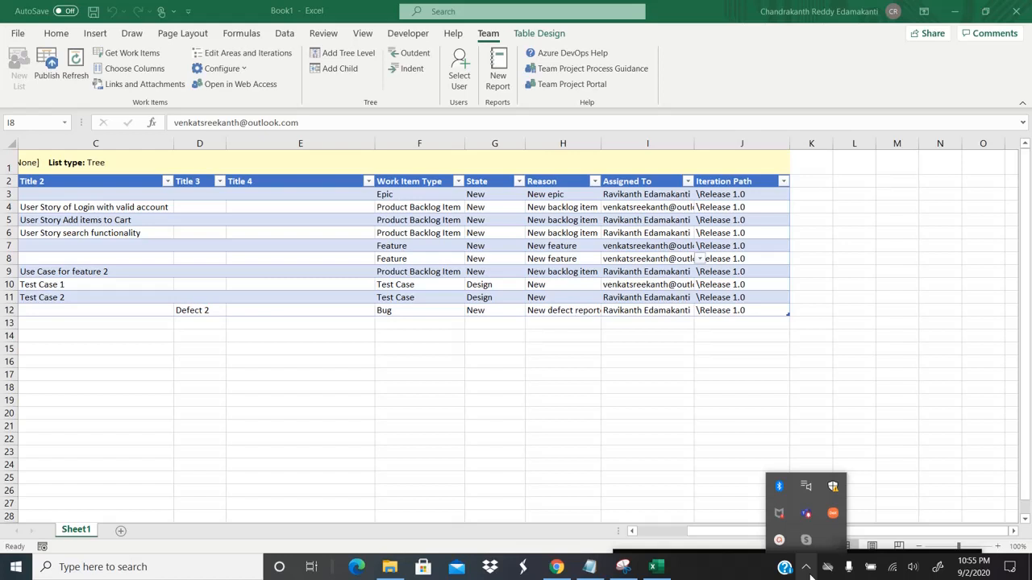
pyautogui.click(780, 544)
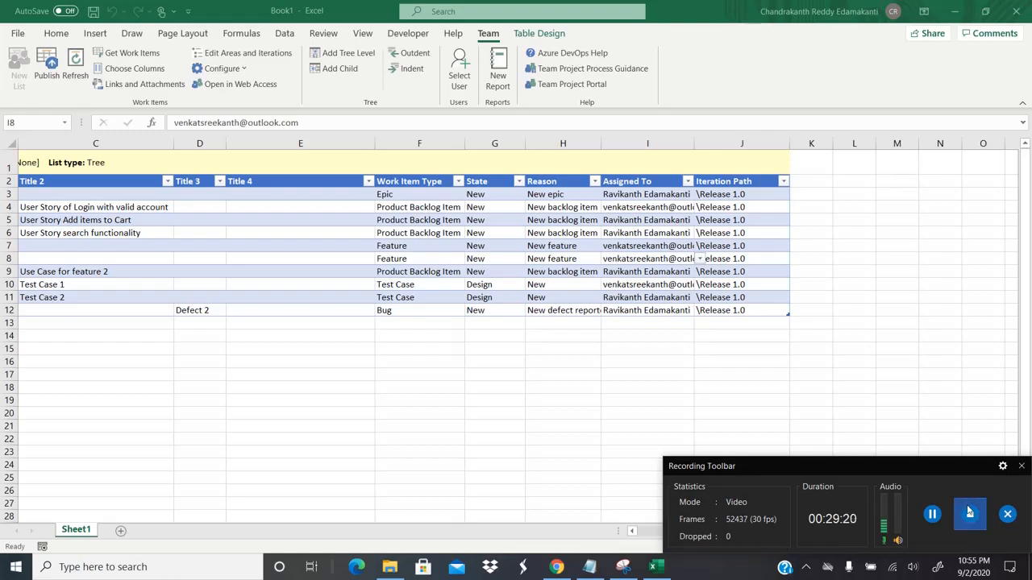